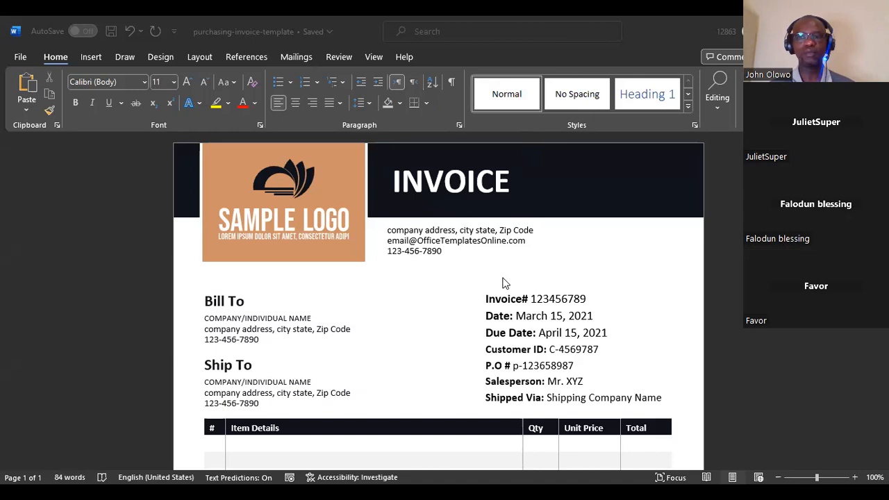
# - Examine the purchasing-invoice template from its header and billing details through the item table to the payment terms and signature
pyautogui.scroll(-5, 568, 272)
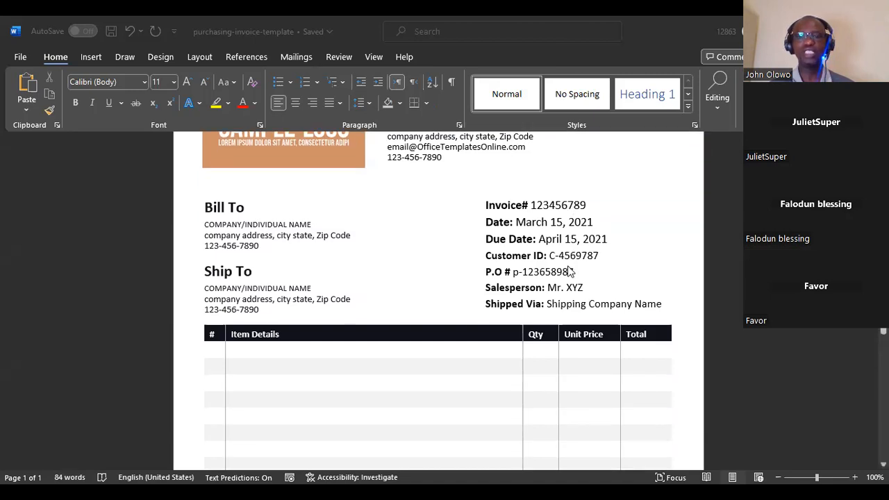
pyautogui.scroll(-3, 568, 271)
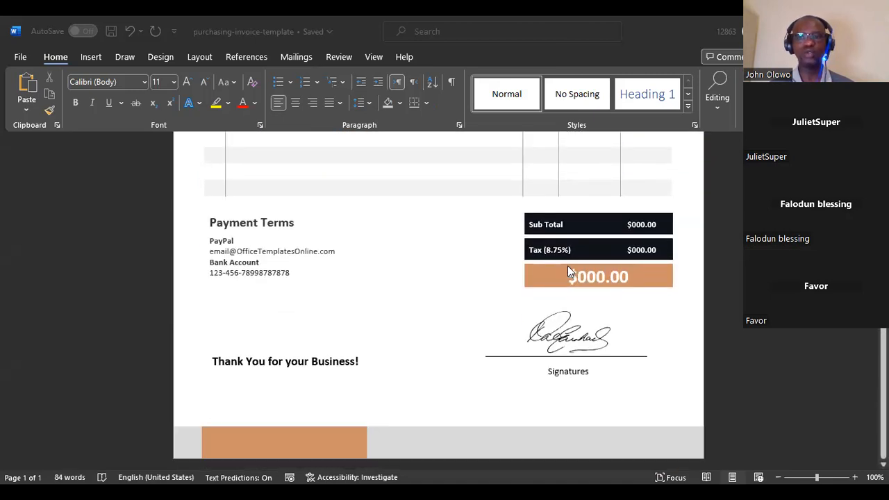
pyautogui.scroll(8, 532, 322)
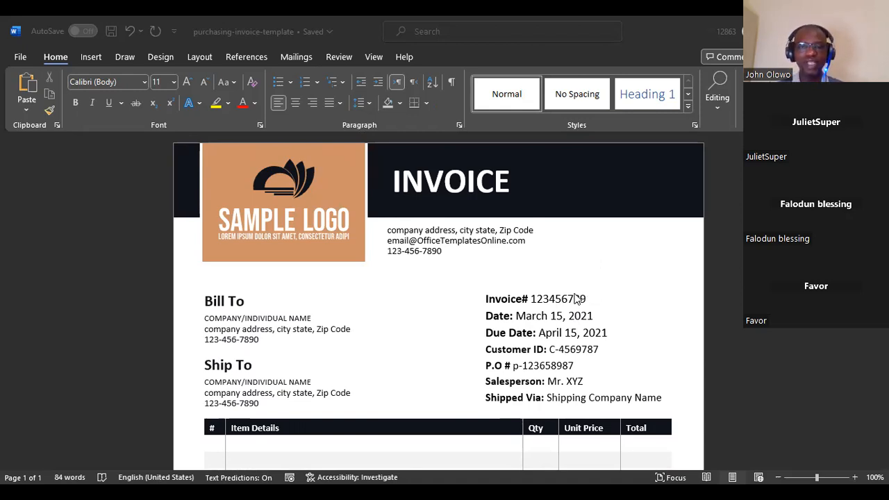
pyautogui.scroll(-1, 576, 299)
pyautogui.scroll(1, 576, 299)
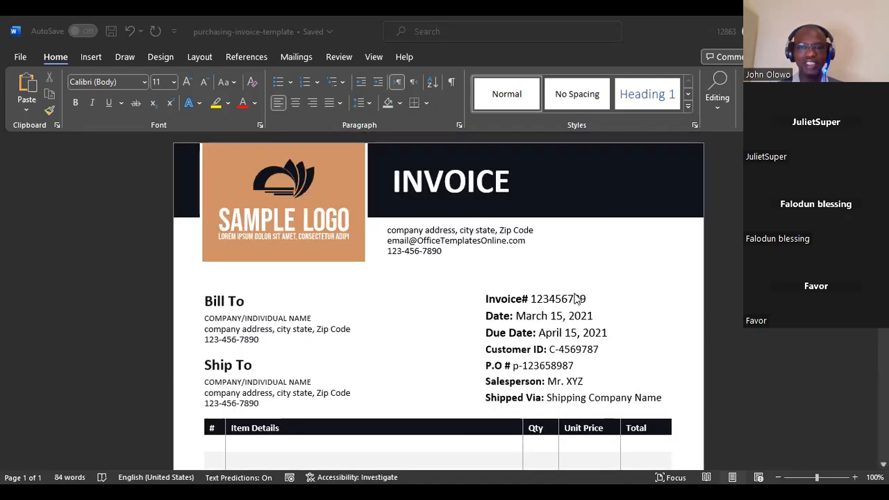
pyautogui.scroll(-1, 575, 299)
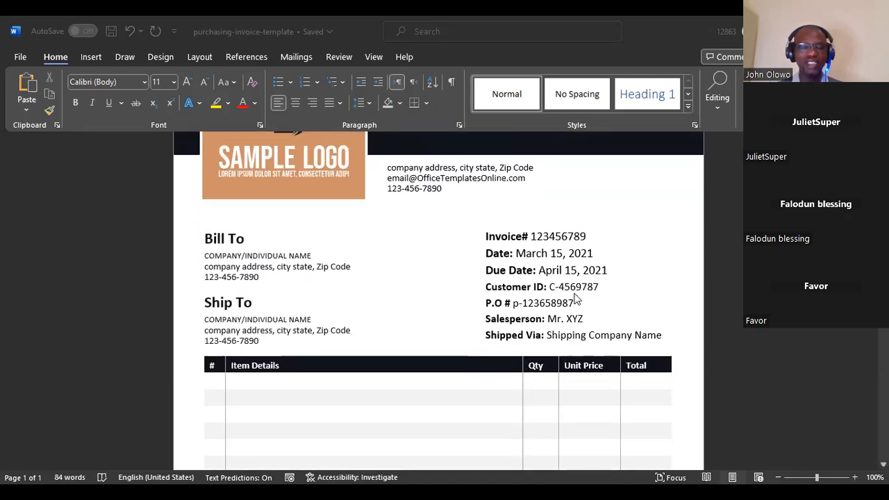
pyautogui.scroll(1, 576, 298)
pyautogui.scroll(-4, 576, 299)
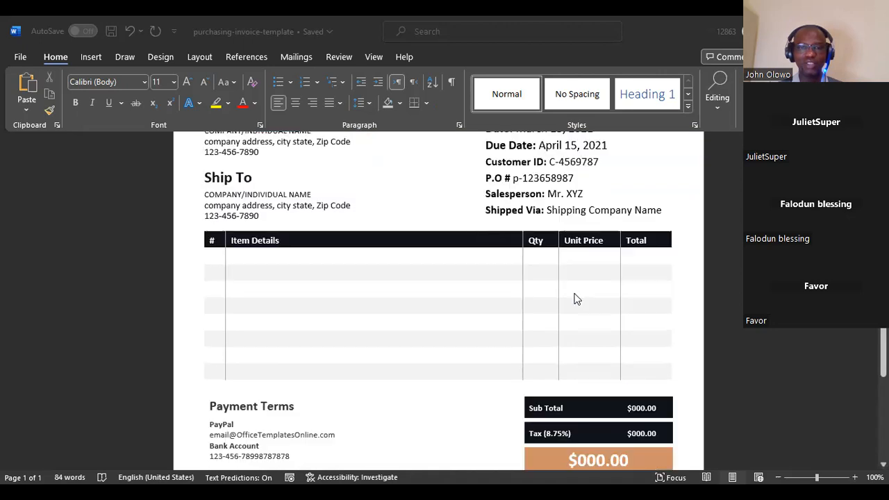
pyautogui.scroll(-1, 576, 299)
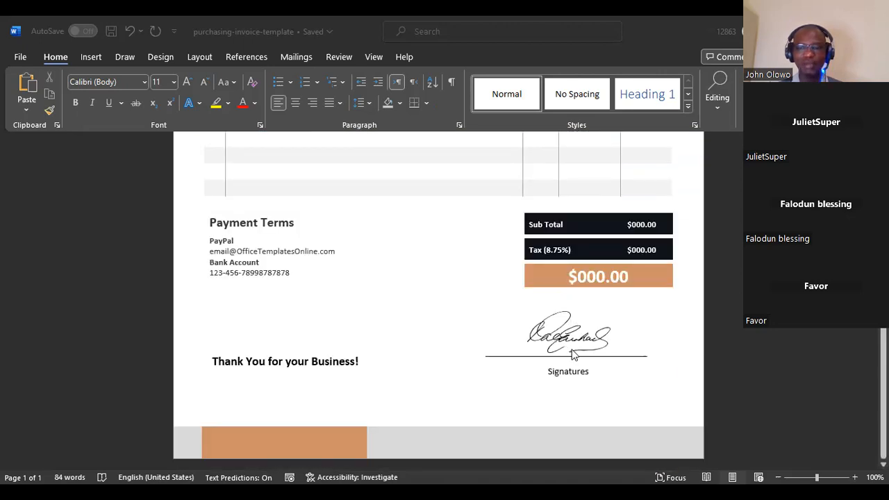
pyautogui.scroll(4, 575, 353)
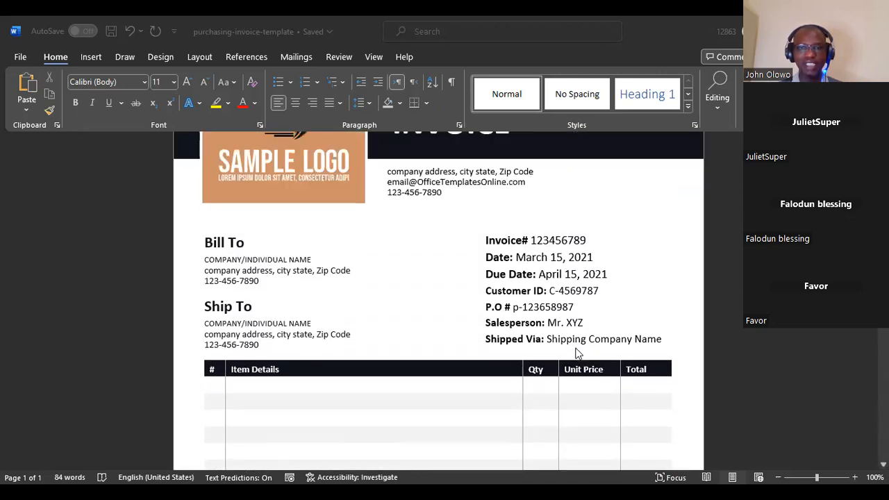
pyautogui.scroll(1, 575, 353)
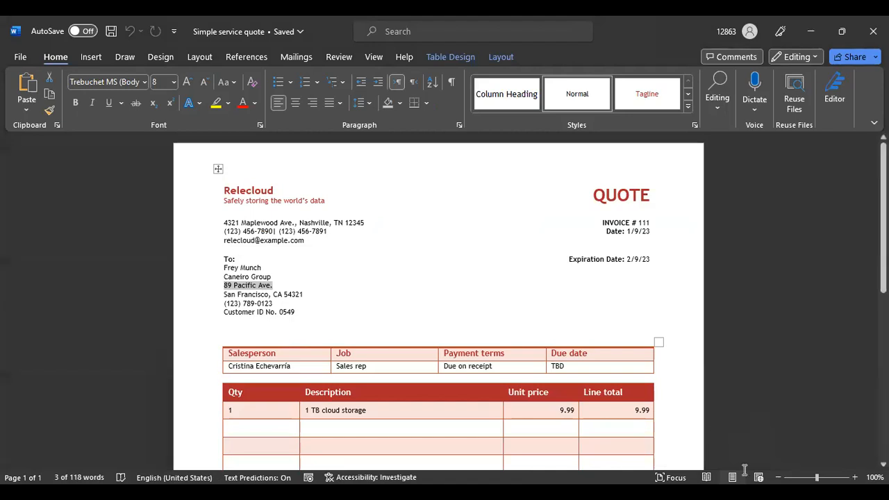
# - Examine the Simple service quote document from the company header through the item table and totals to the acceptance line
pyautogui.scroll(-3, 519, 286)
pyautogui.scroll(-7, 519, 286)
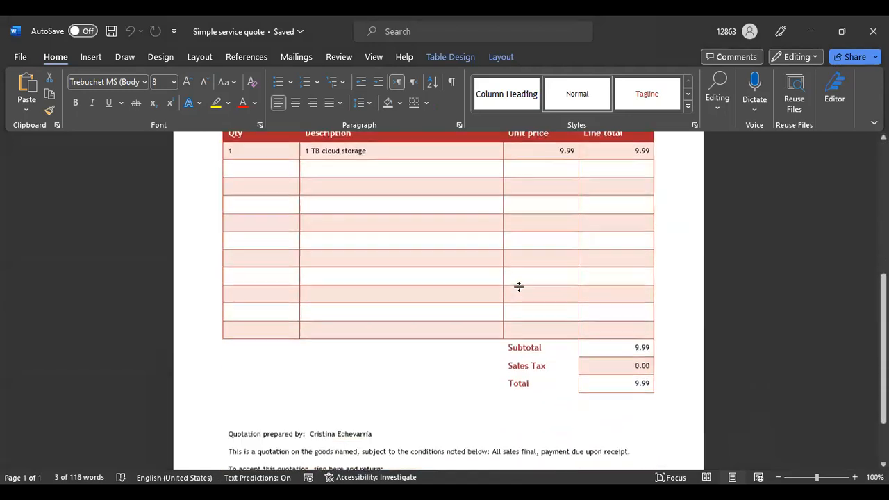
pyautogui.scroll(8, 519, 286)
pyautogui.scroll(2, 521, 286)
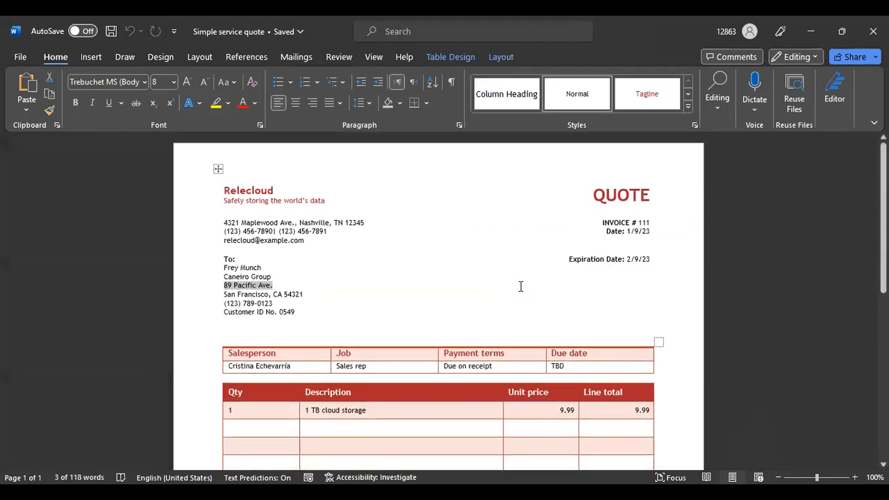
pyautogui.scroll(-5, 520, 286)
pyautogui.scroll(-5, 520, 286)
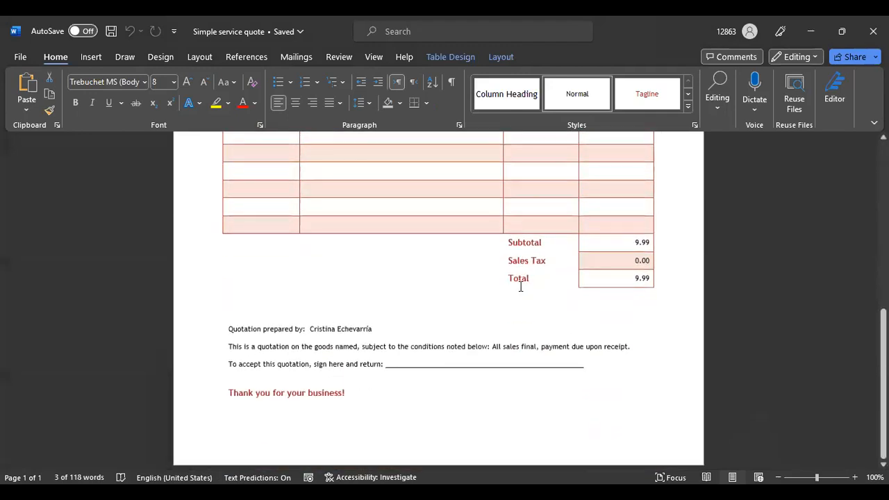
pyautogui.scroll(12, 520, 286)
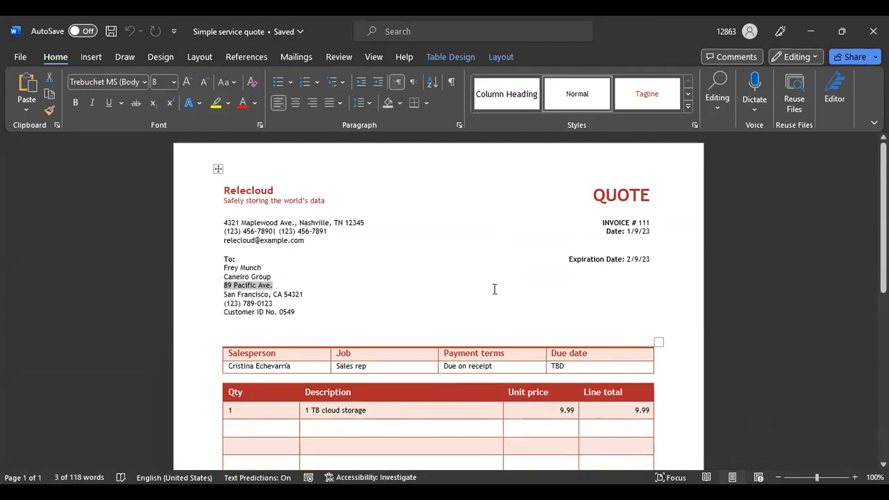
pyautogui.scroll(-6, 495, 288)
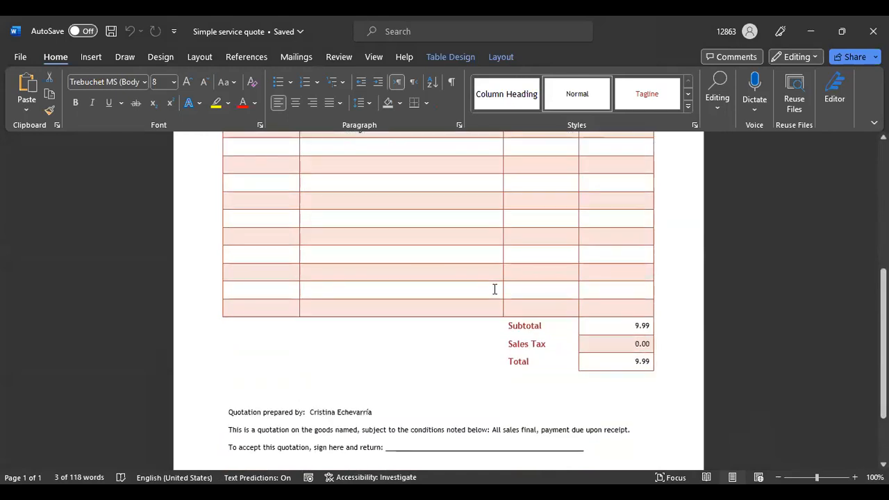
pyautogui.scroll(3, 495, 289)
pyautogui.scroll(3, 494, 289)
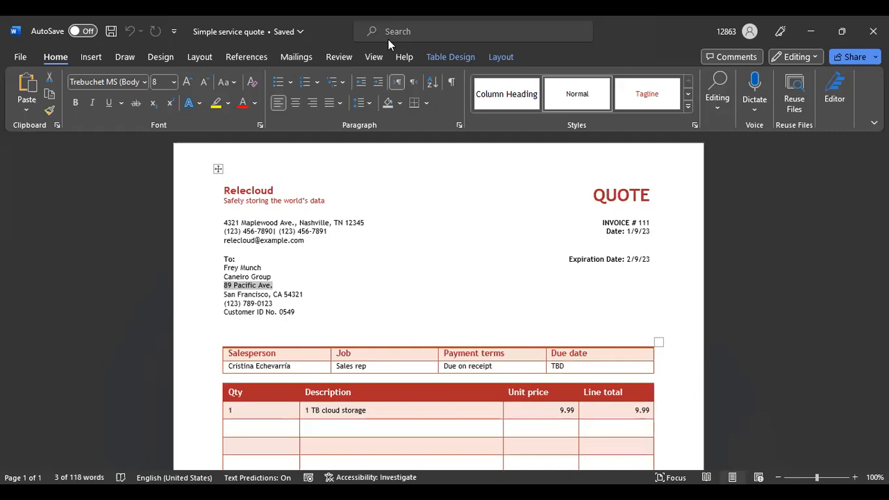
pyautogui.hotkey('alt', 'Tab')
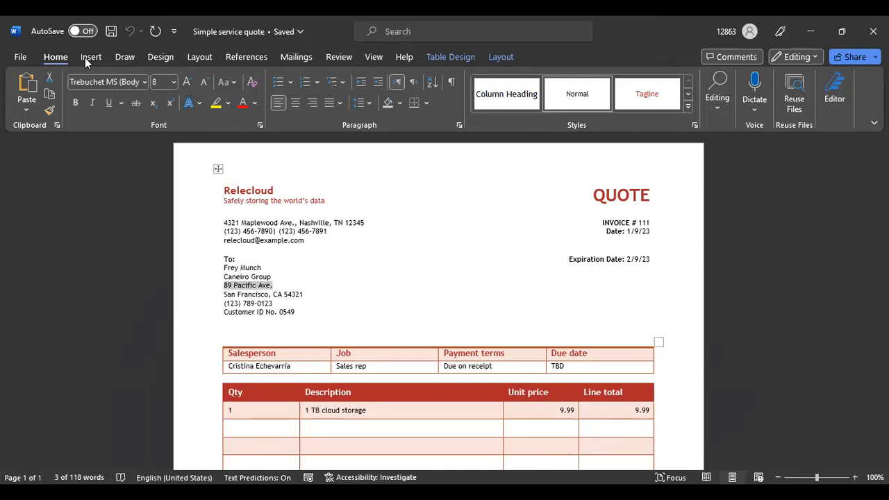
pyautogui.click(21, 59)
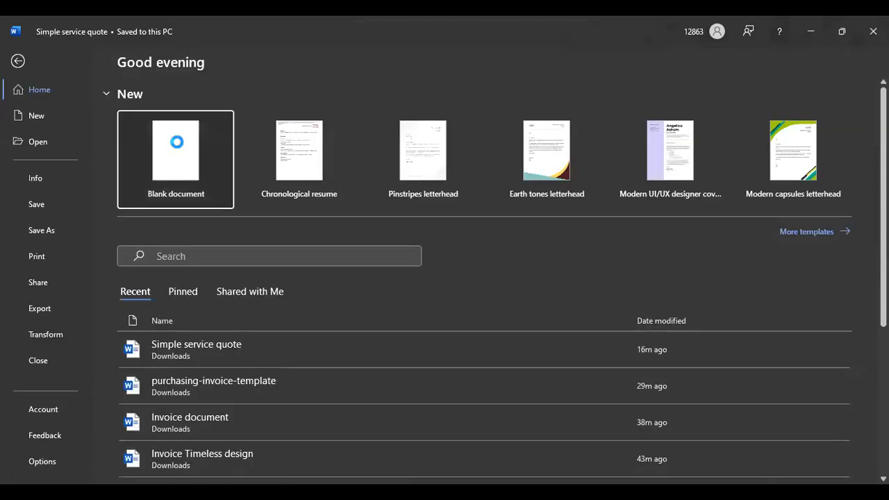
pyautogui.press('Escape')
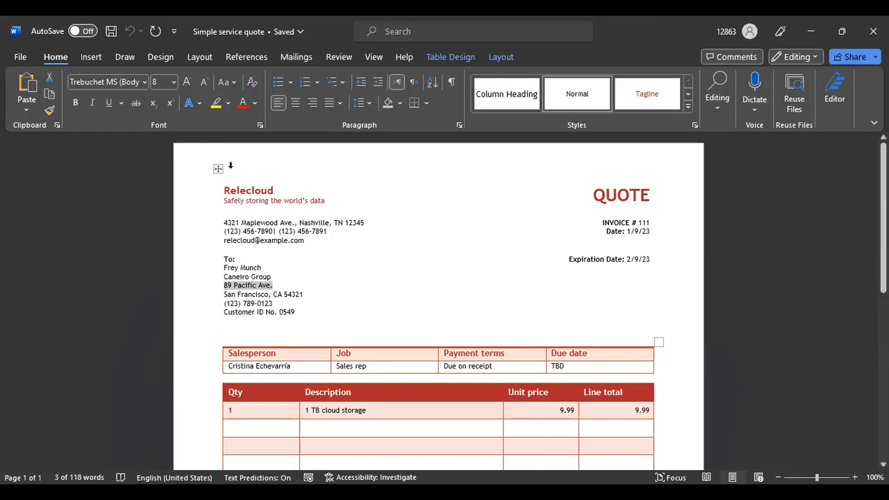
# - Highlight the quote's header section, covering the company details, recipient block, invoice number and dates, to examine it
pyautogui.scroll(-1, 559, 231)
pyautogui.scroll(-6, 583, 311)
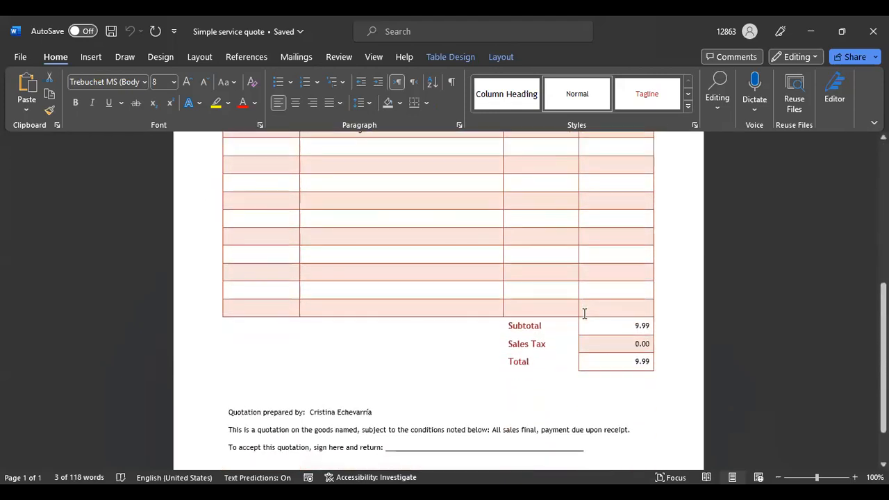
pyautogui.scroll(1, 582, 312)
pyautogui.scroll(8, 583, 312)
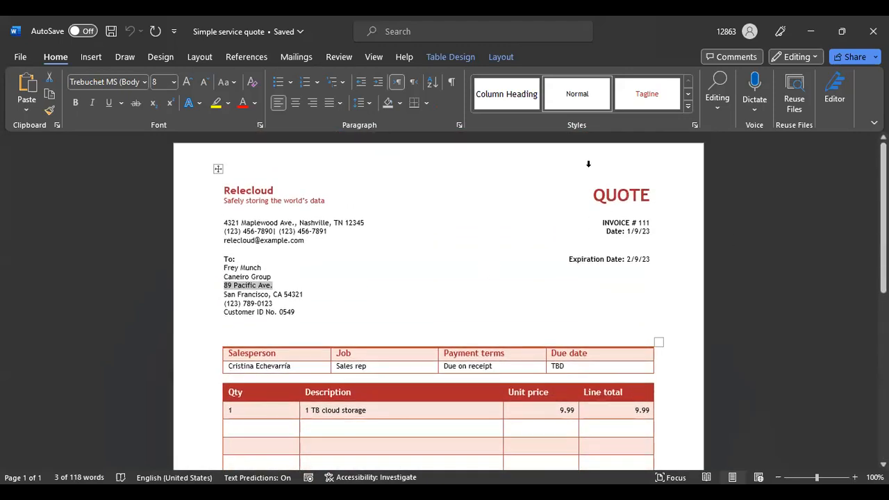
pyautogui.tripleClick(248, 201)
pyautogui.click(346, 314)
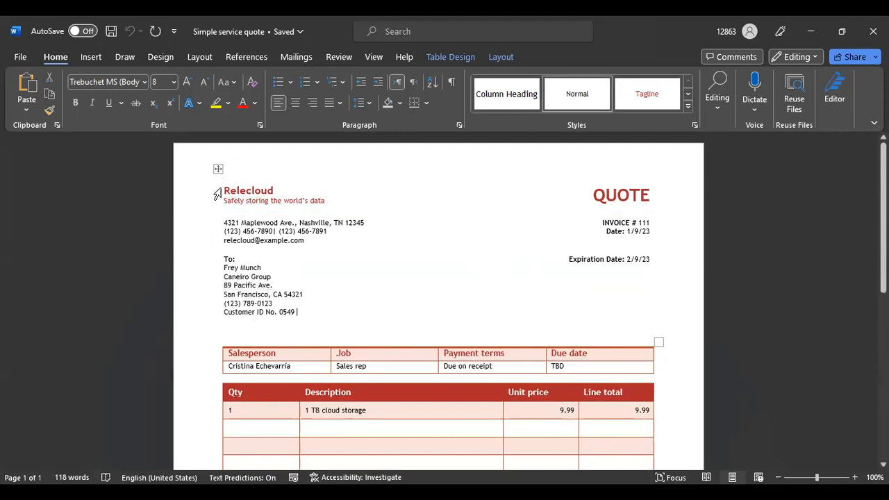
pyautogui.moveTo(215, 191); pyautogui.dragTo(229, 284)
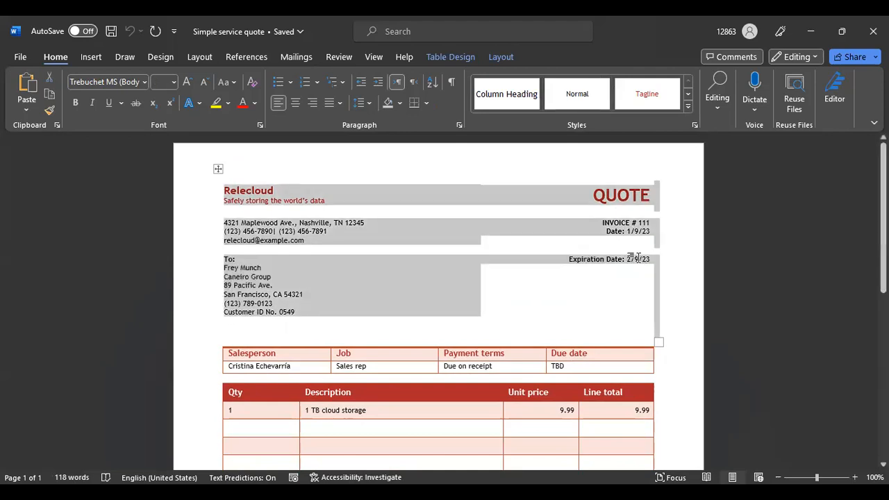
pyautogui.scroll(-1, 639, 254)
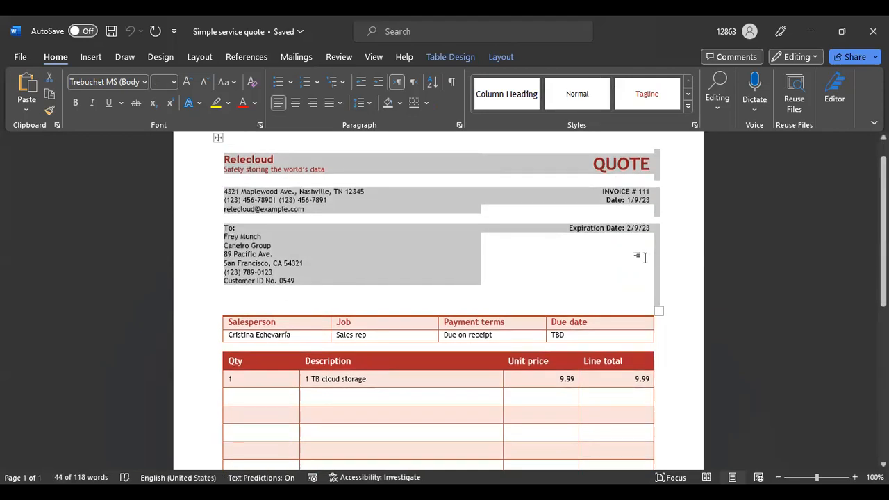
pyautogui.click(601, 281)
# - Highlight the table with salesperson, job, payment terms and due date to examine it, and clear the selection
pyautogui.scroll(-2, 238, 332)
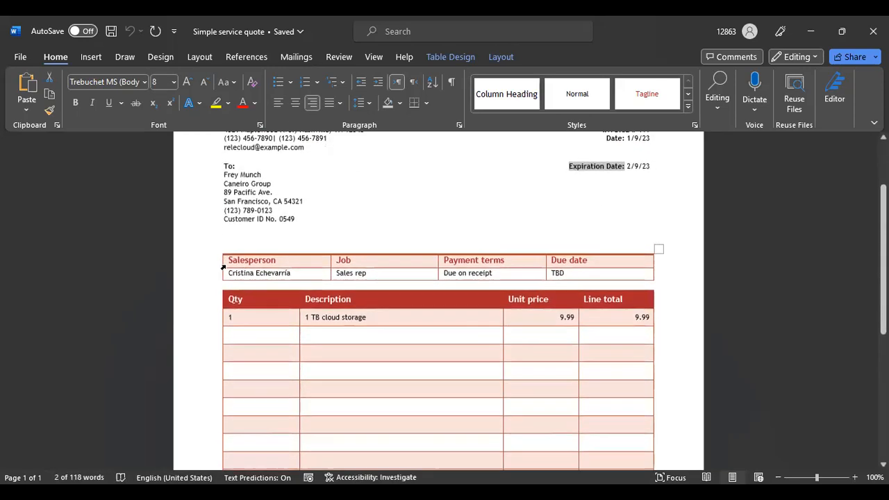
pyautogui.moveTo(206, 245); pyautogui.dragTo(212, 323)
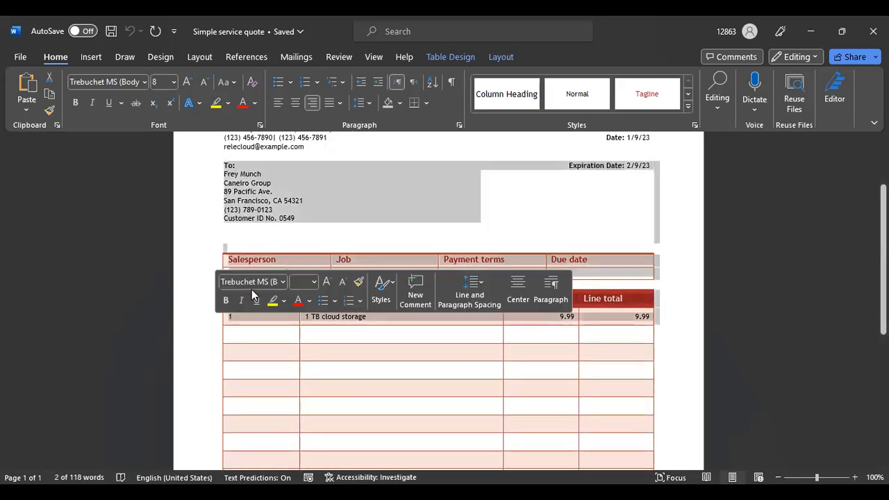
pyautogui.click(660, 275)
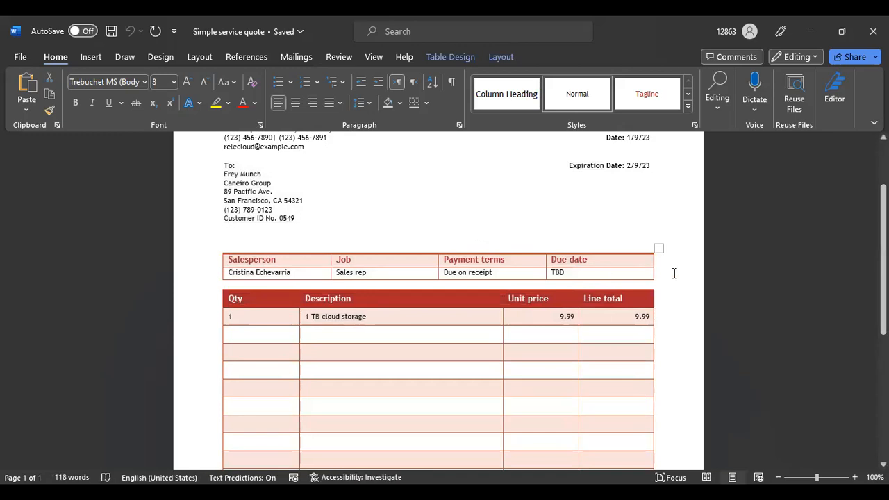
# - Highlight the item table with quantity, description, unit price and line total, and view the totals below it
pyautogui.scroll(-2, 675, 274)
pyautogui.moveTo(198, 194); pyautogui.dragTo(223, 445)
pyautogui.scroll(-1, 316, 308)
pyautogui.scroll(-1, 316, 309)
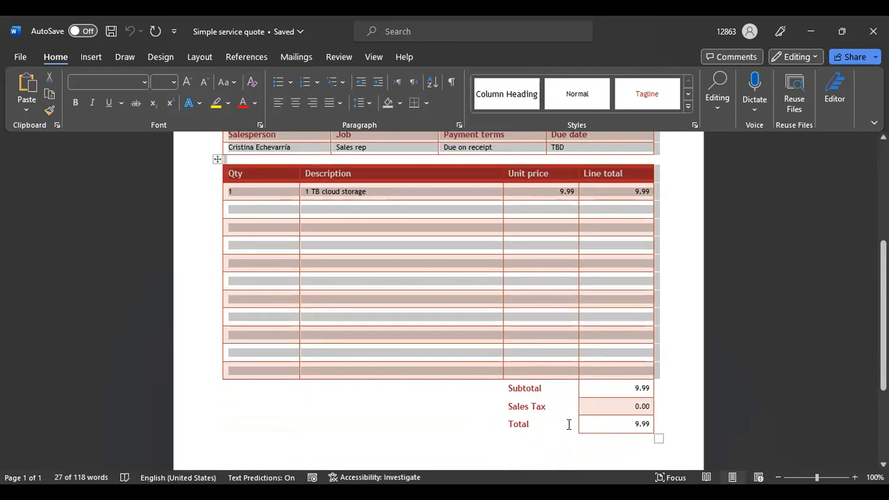
pyautogui.scroll(-3, 568, 424)
pyautogui.scroll(-2, 569, 424)
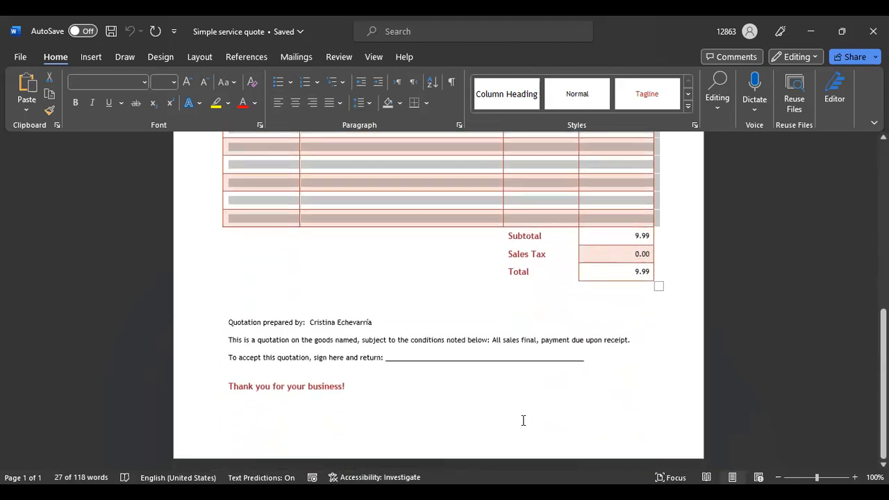
# - Highlight the closing section, from the quotation preparer line to the thank-you message, and return to the quote's header
pyautogui.click(452, 398)
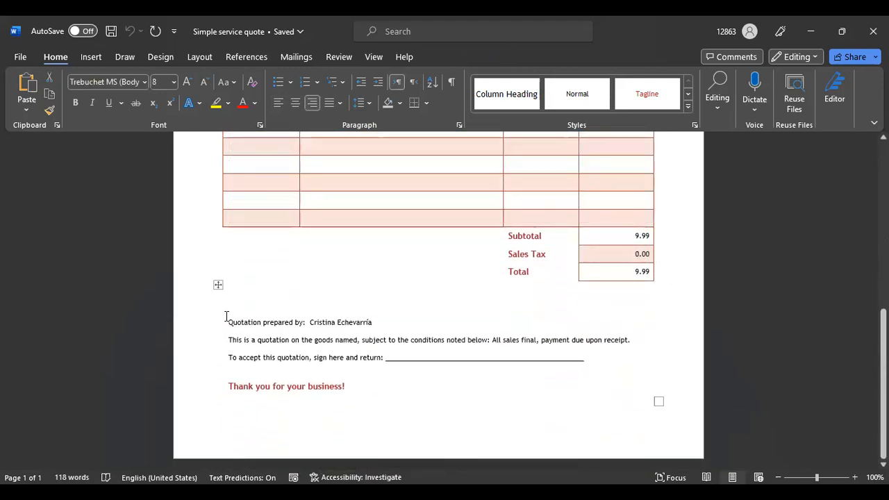
pyautogui.moveTo(229, 314); pyautogui.dragTo(361, 384)
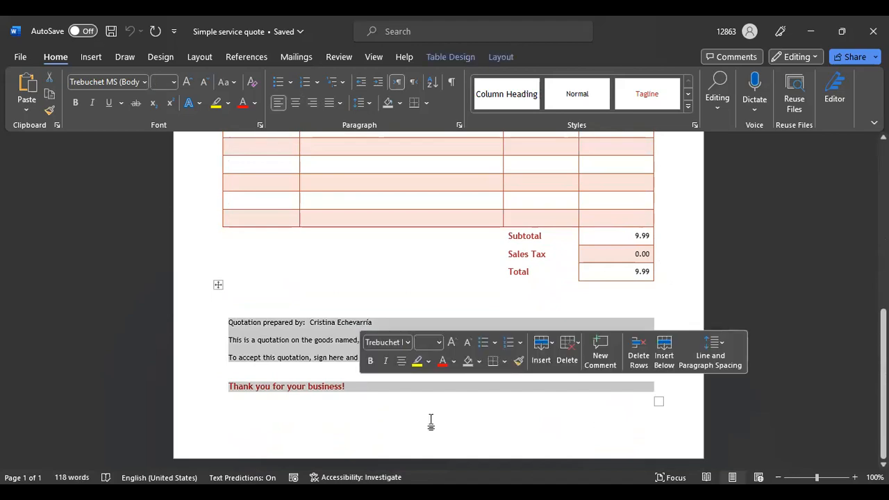
pyautogui.click(494, 421)
pyautogui.scroll(5, 560, 280)
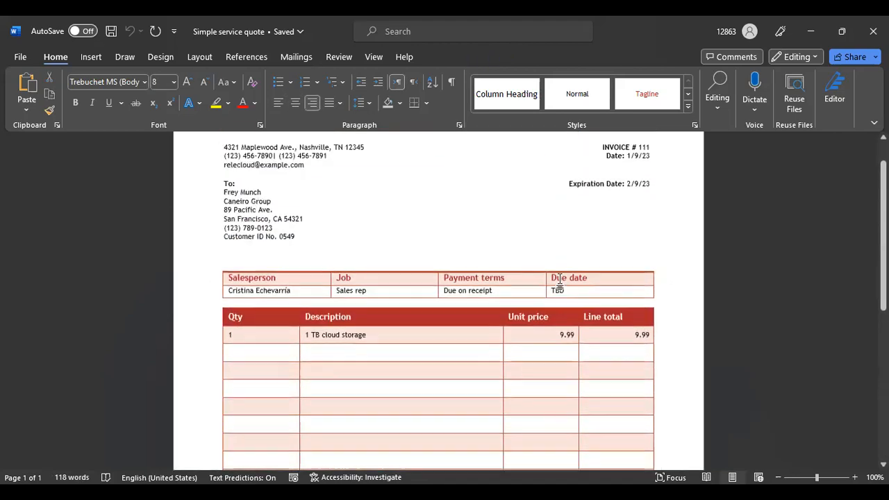
pyautogui.scroll(2, 559, 280)
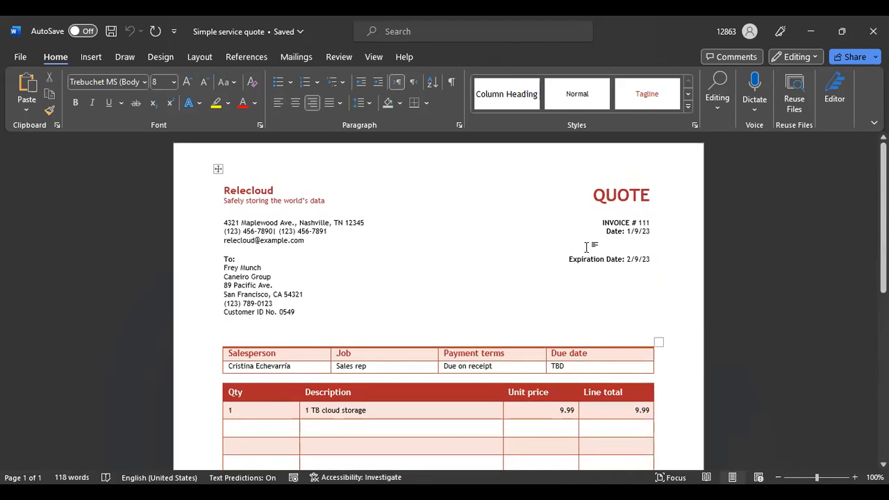
pyautogui.scroll(-1, 595, 255)
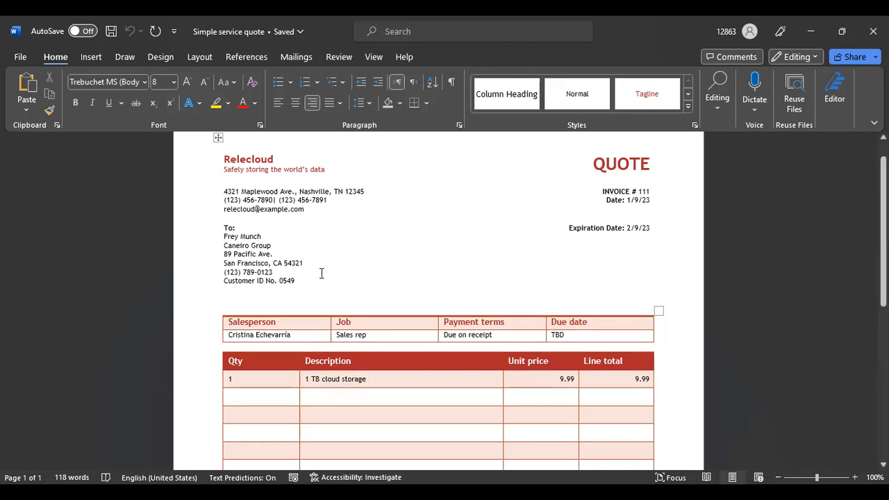
pyautogui.scroll(-3, 324, 234)
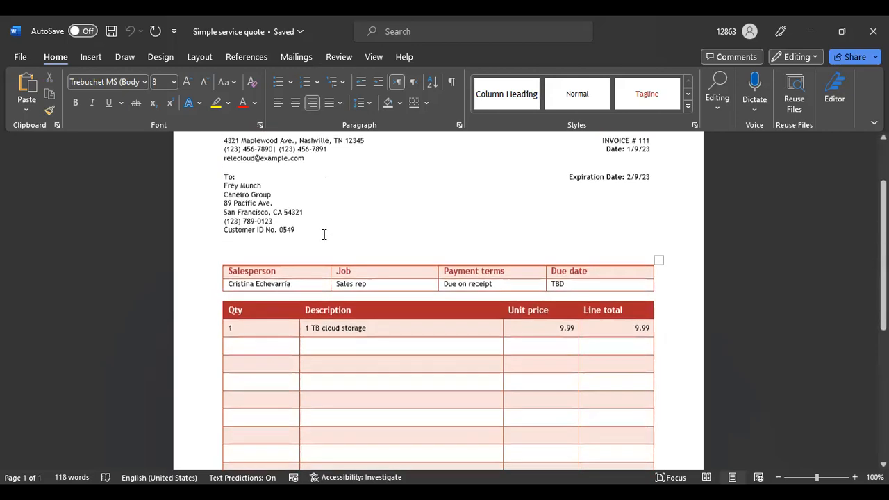
pyautogui.scroll(4, 323, 234)
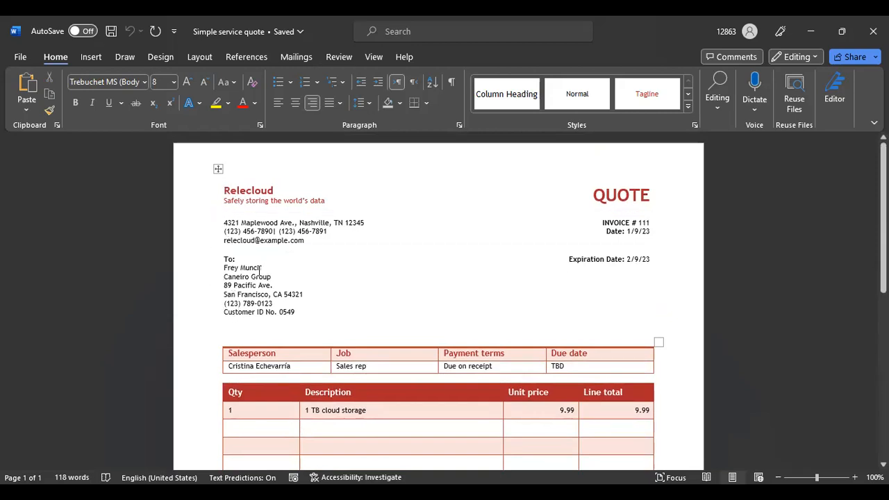
# - Look over the whole quote from the header to the thank-you message, and return to its title
pyautogui.scroll(-2, 260, 268)
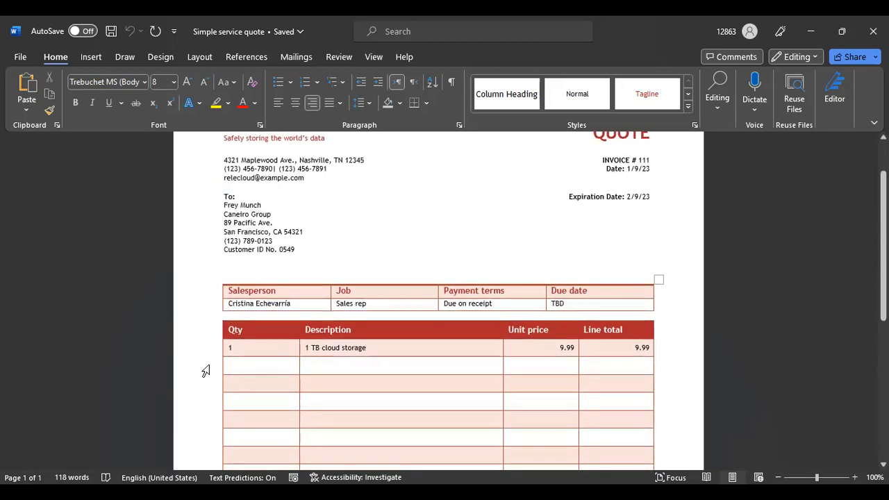
pyautogui.scroll(-6, 239, 308)
pyautogui.scroll(-4, 239, 309)
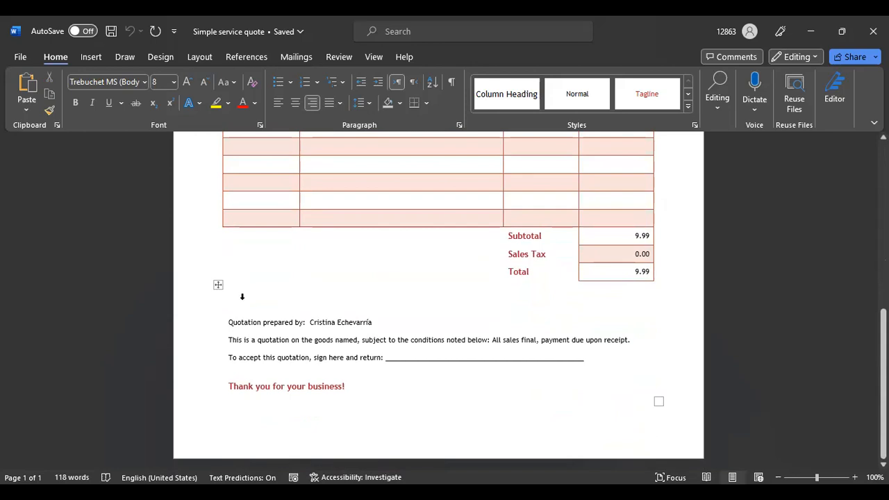
pyautogui.scroll(9, 389, 299)
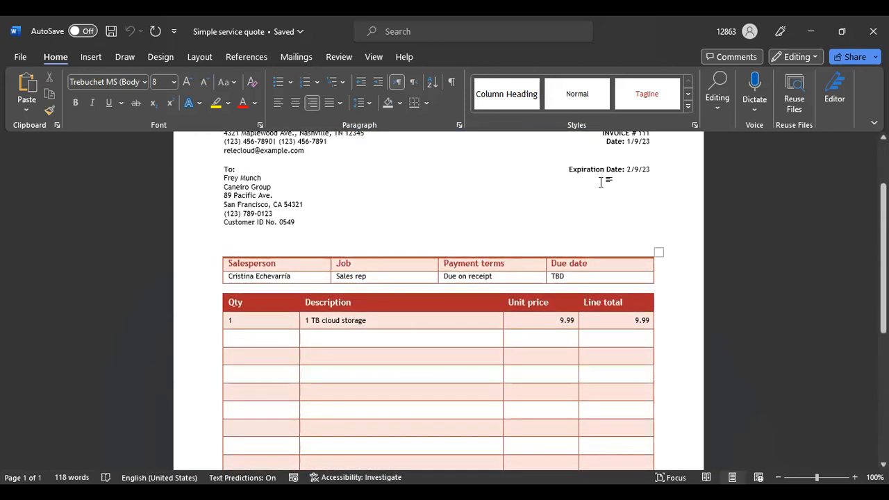
pyautogui.scroll(3, 616, 245)
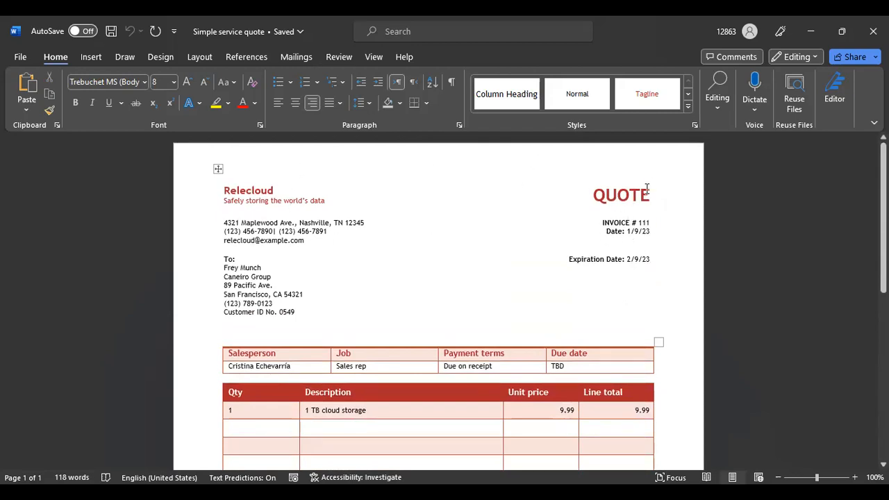
# - Try centre and left alignment on the QUOTE title, invoice number and date lines, and restore their right alignment
pyautogui.doubleClick(626, 200)
pyautogui.moveTo(626, 200); pyautogui.dragTo(625, 253)
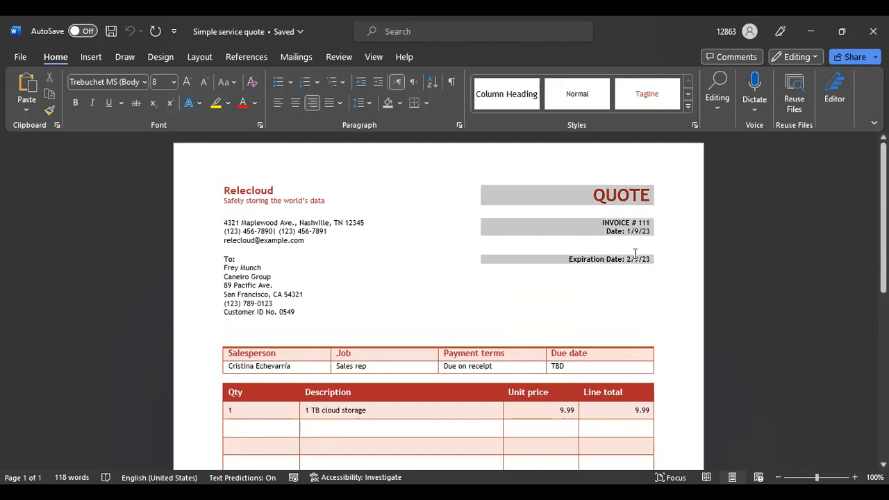
pyautogui.click(295, 103)
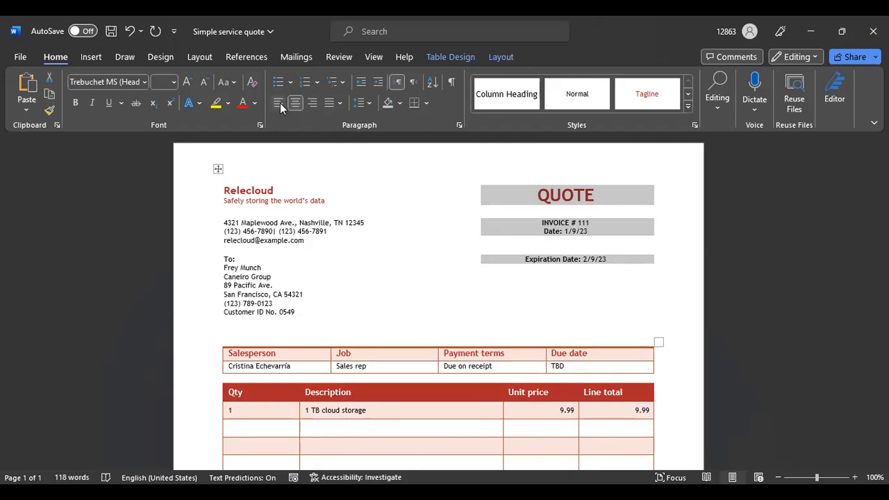
pyautogui.click(278, 103)
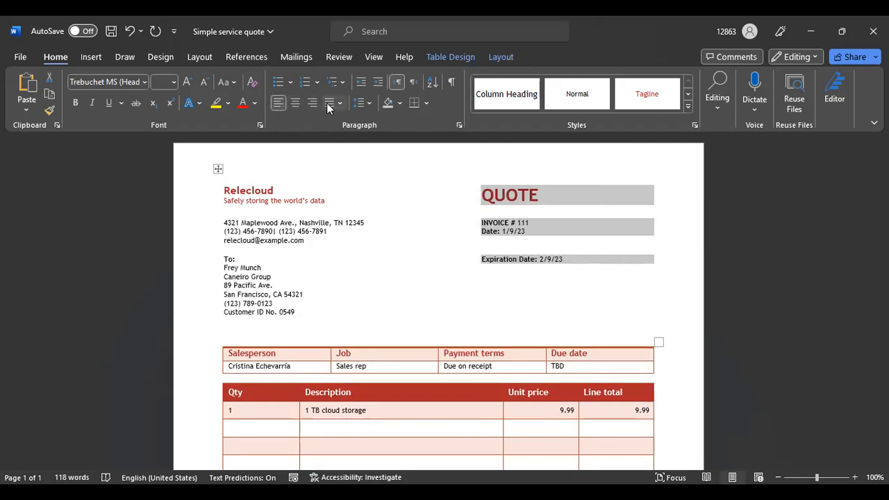
pyautogui.click(311, 103)
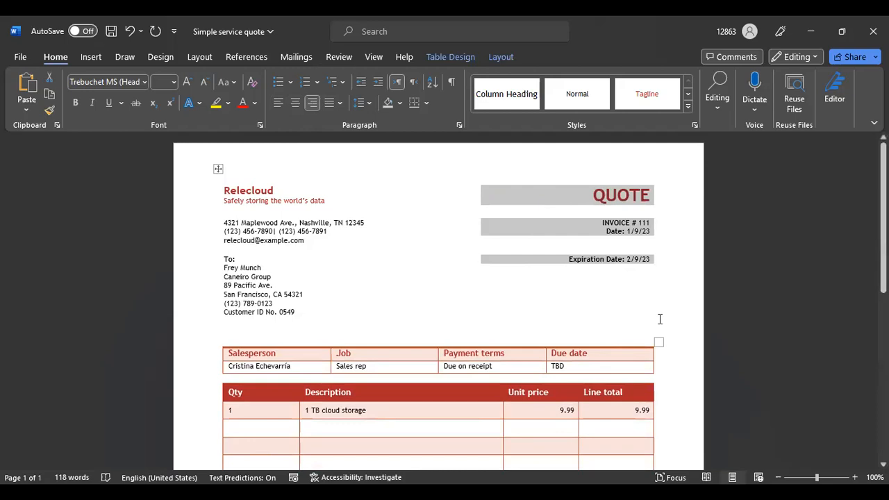
# - Highlight the QUOTE title to examine it against the rest of the template
pyautogui.doubleClick(649, 197)
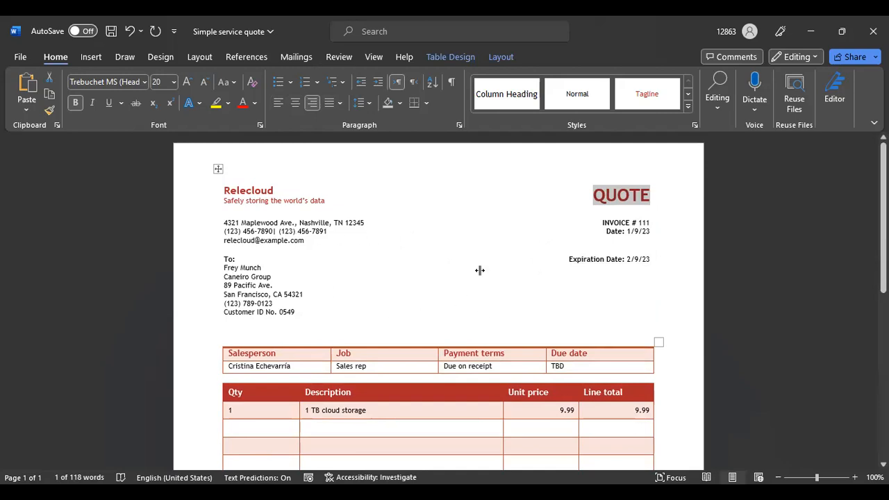
pyautogui.scroll(-3, 488, 262)
pyautogui.scroll(3, 488, 262)
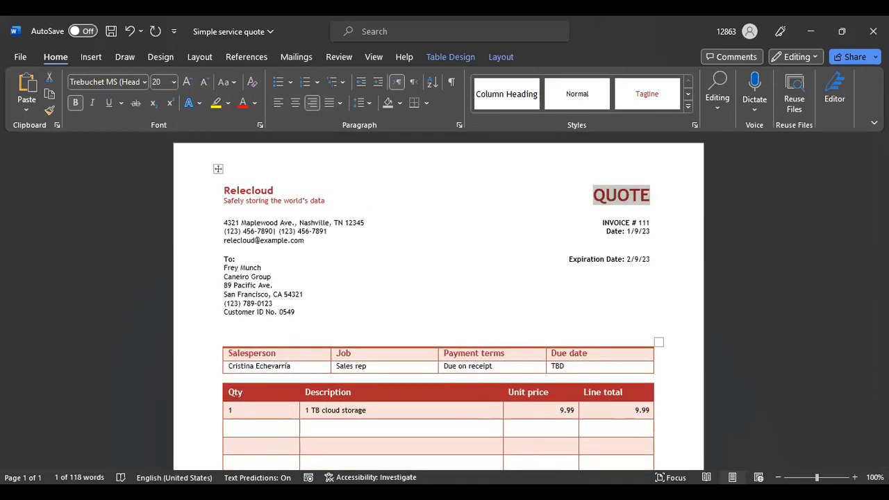
# - Switch to the blank Document1 and choose its paper size
pyautogui.hotkey('alt', 'Tab')
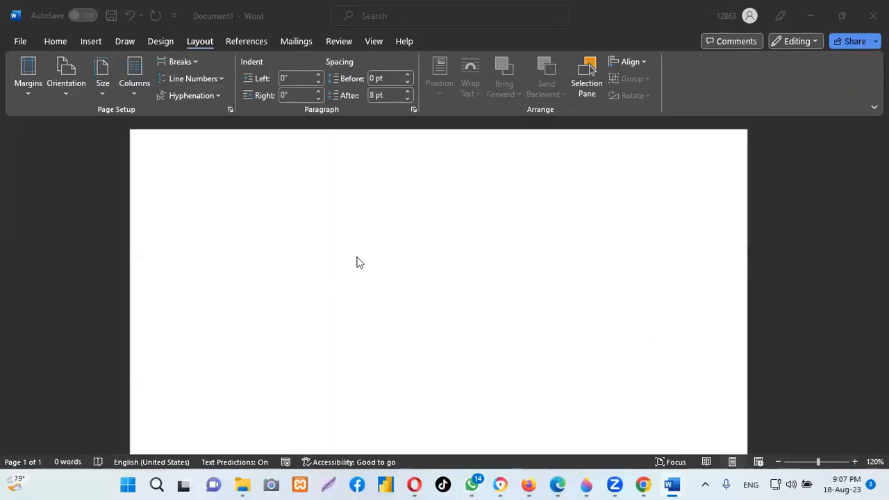
pyautogui.click(157, 41)
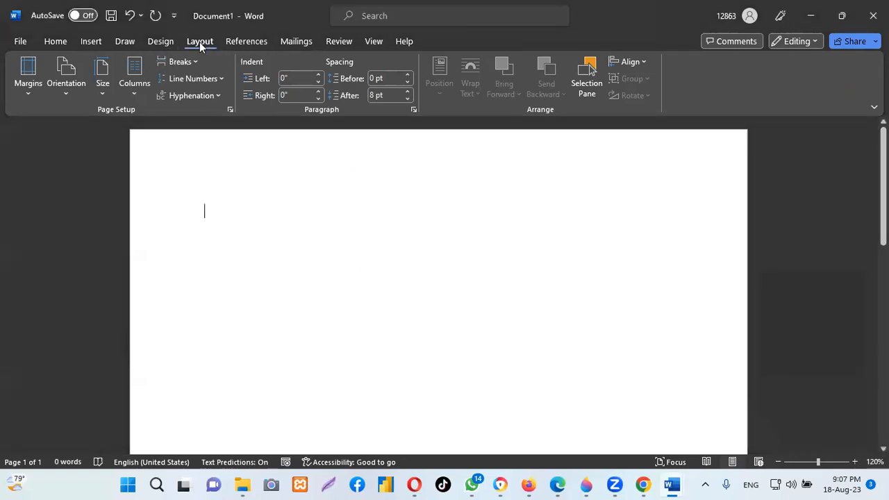
pyautogui.click(162, 43)
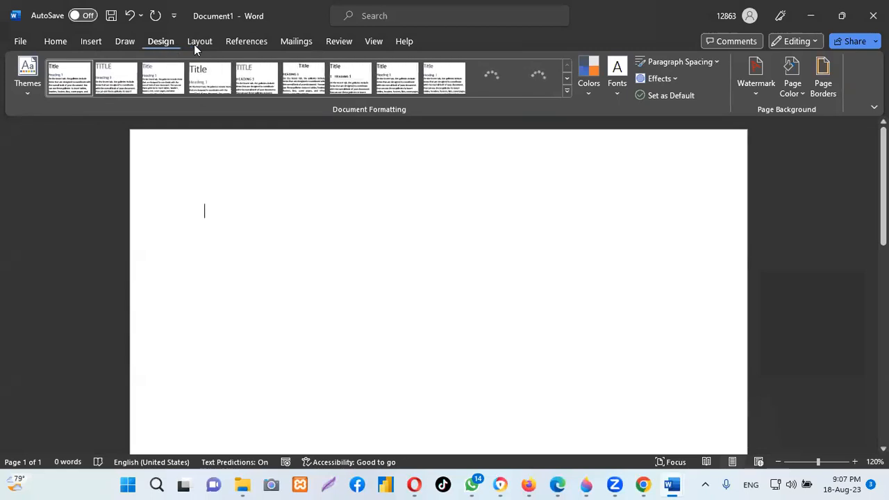
pyautogui.click(197, 42)
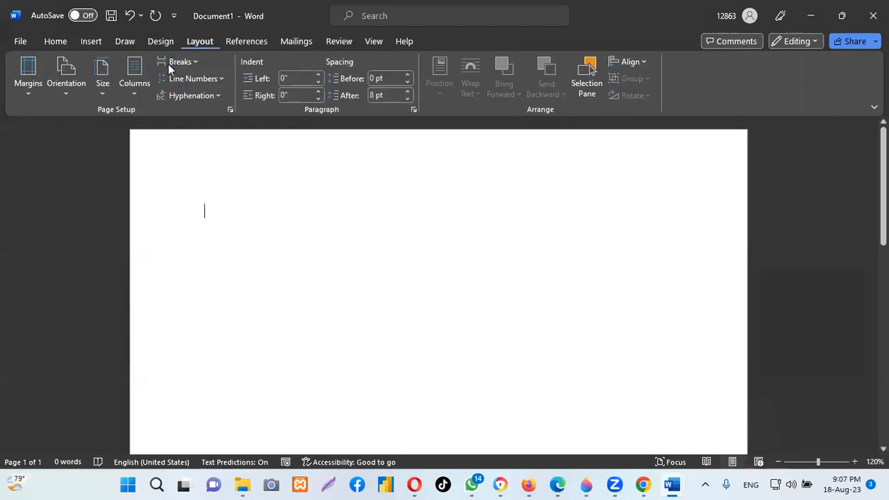
pyautogui.click(109, 94)
pyautogui.click(143, 208)
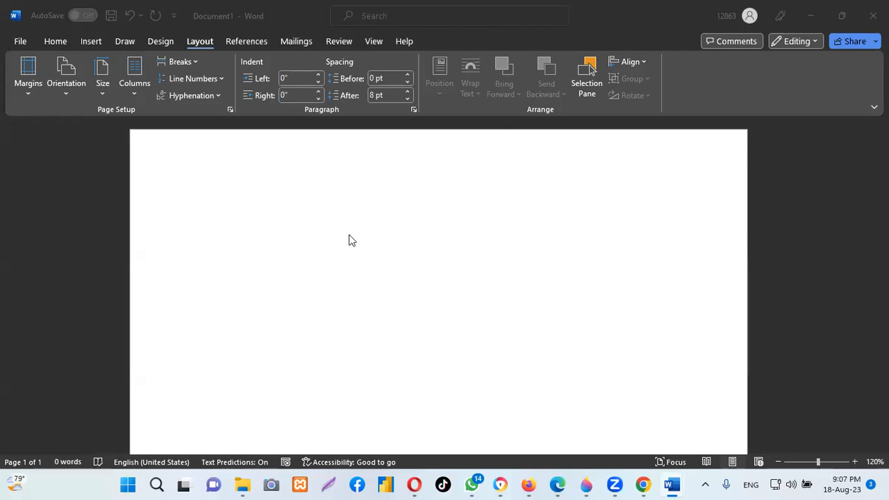
# - Insert a table with two columns and one row at the start of the blank document
pyautogui.click(55, 42)
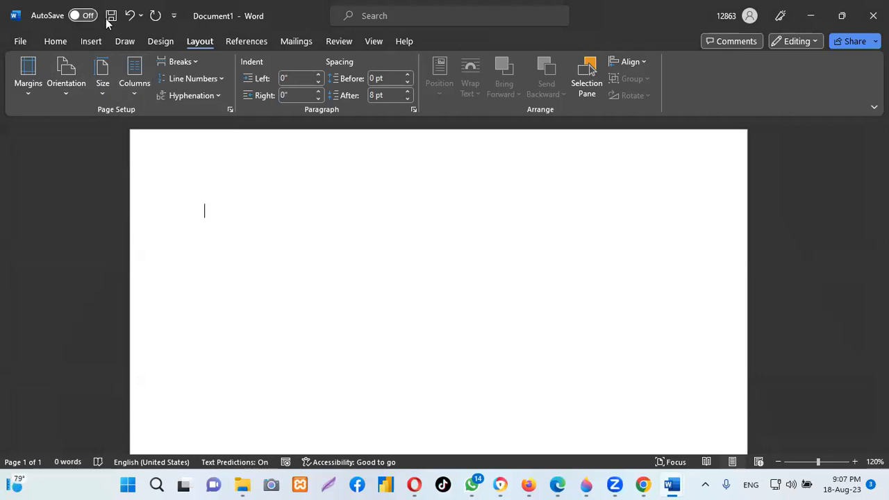
pyautogui.click(86, 43)
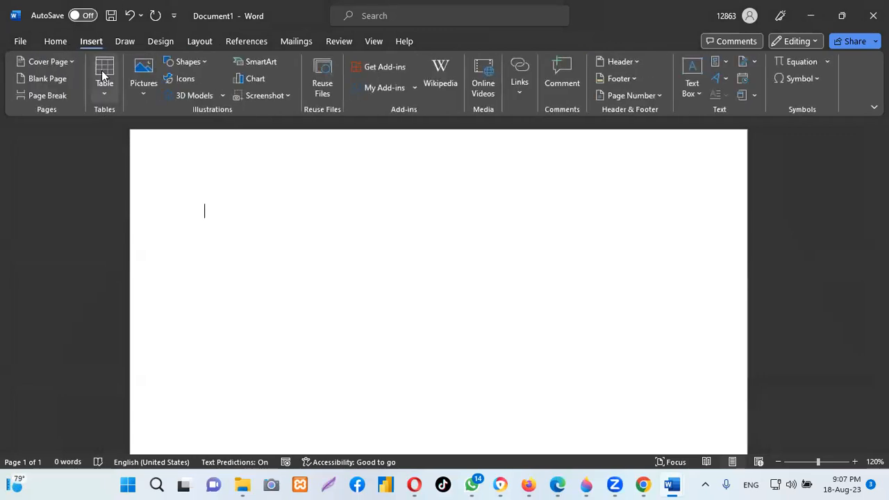
pyautogui.click(99, 66)
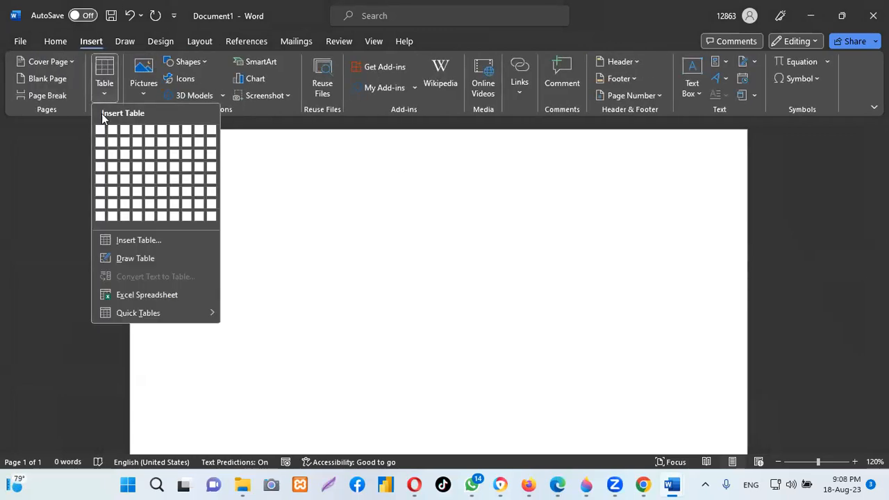
pyautogui.click(109, 133)
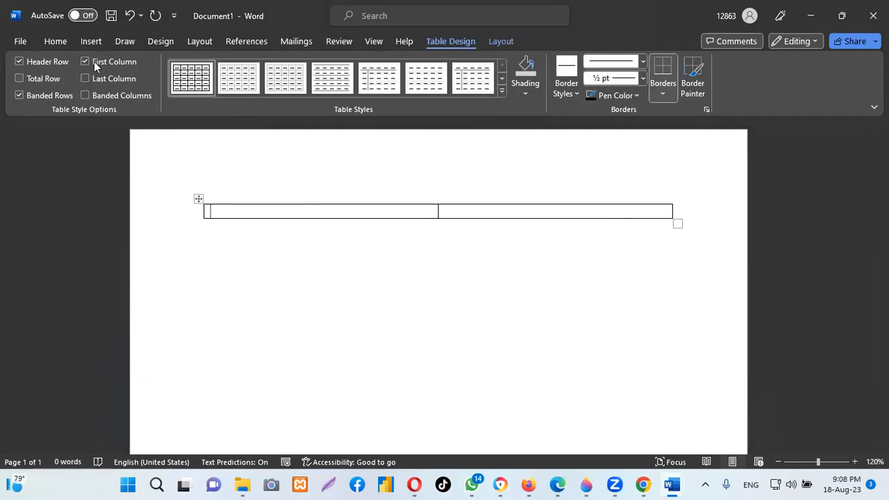
# - Insert a Simple Text Box in the table's first cell and widen it to about 2.95 inches, filling the cell's width
pyautogui.click(58, 41)
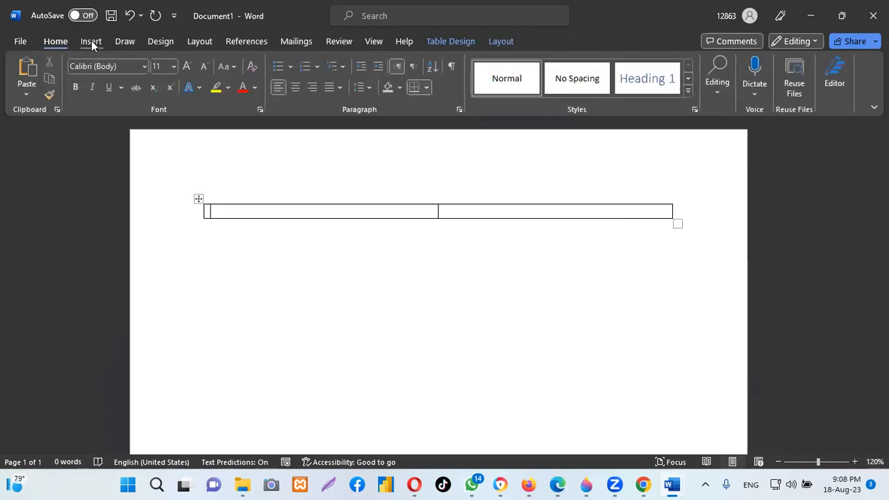
pyautogui.click(91, 40)
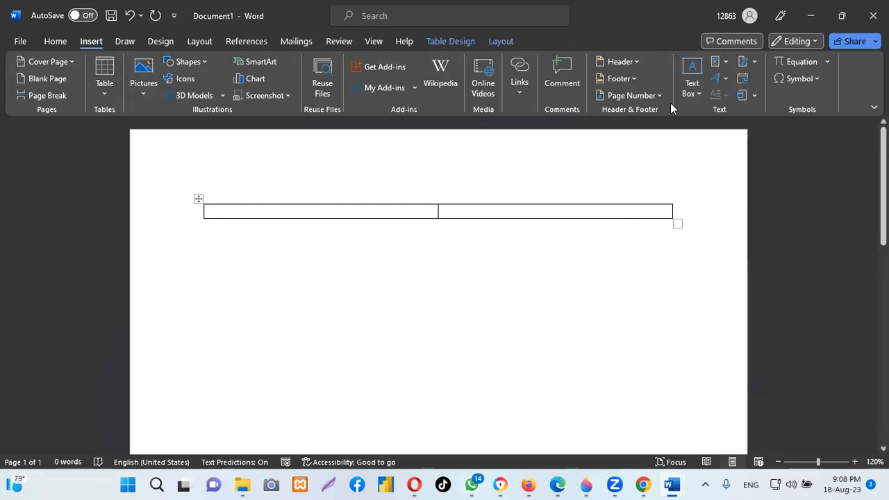
pyautogui.click(694, 67)
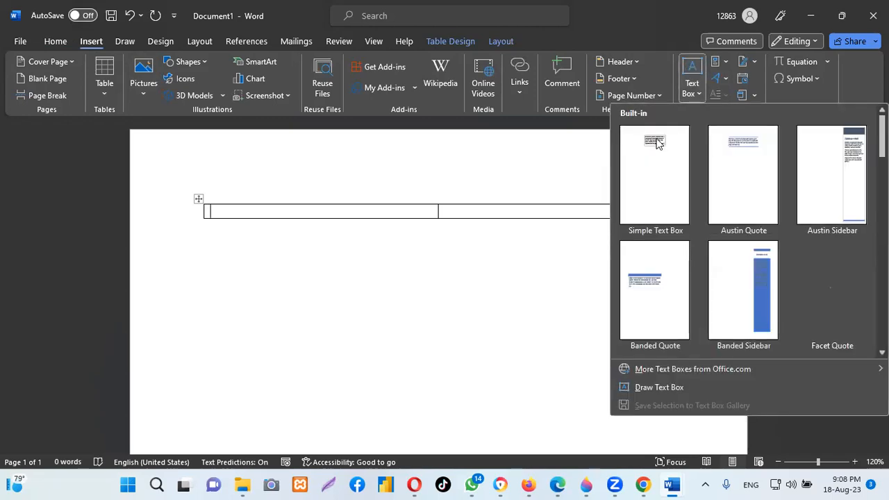
pyautogui.click(656, 142)
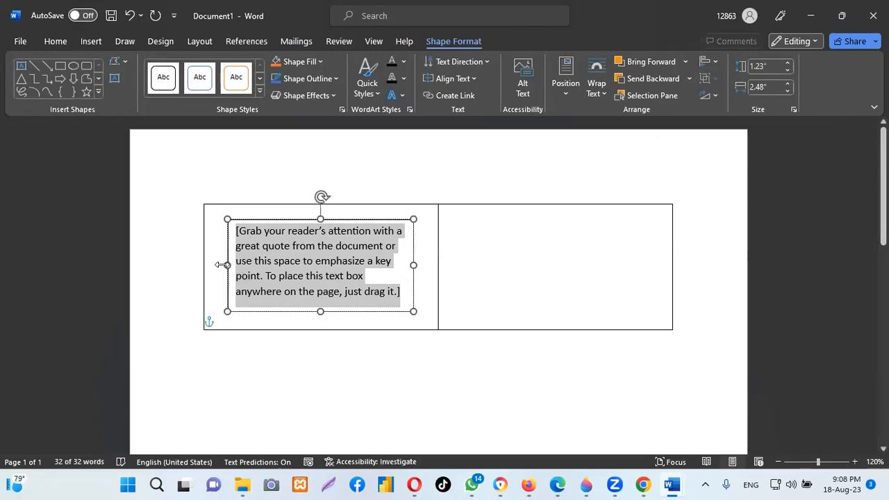
pyautogui.moveTo(227, 263); pyautogui.dragTo(205, 260)
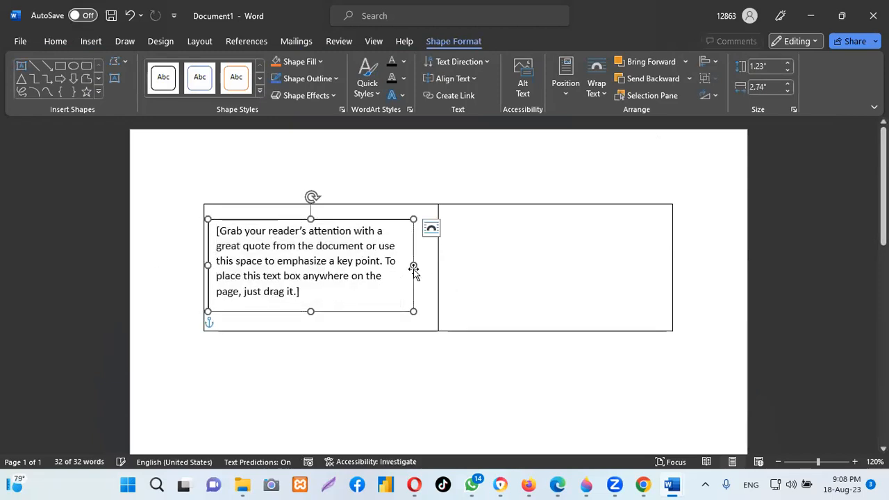
pyautogui.moveTo(413, 264); pyautogui.dragTo(429, 261)
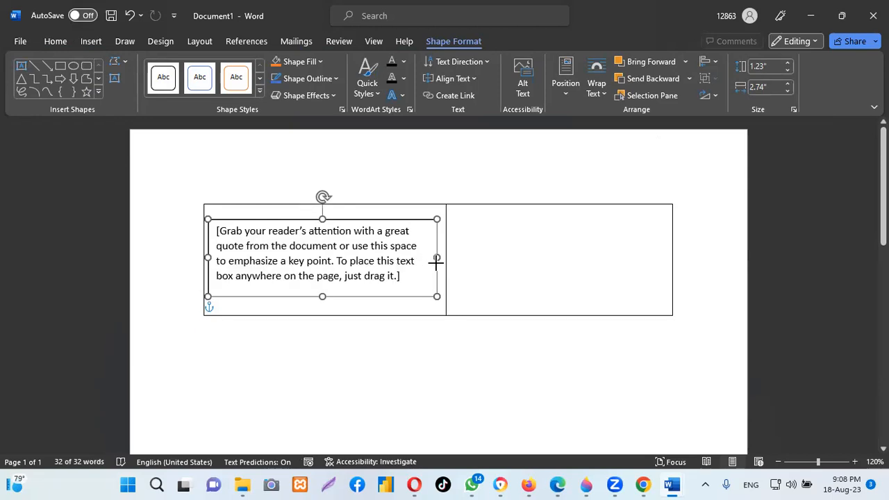
# - Insert a Simple Text Box in the table's second cell and widen it to about 2.94 inches, filling the cell's width
pyautogui.click(510, 215)
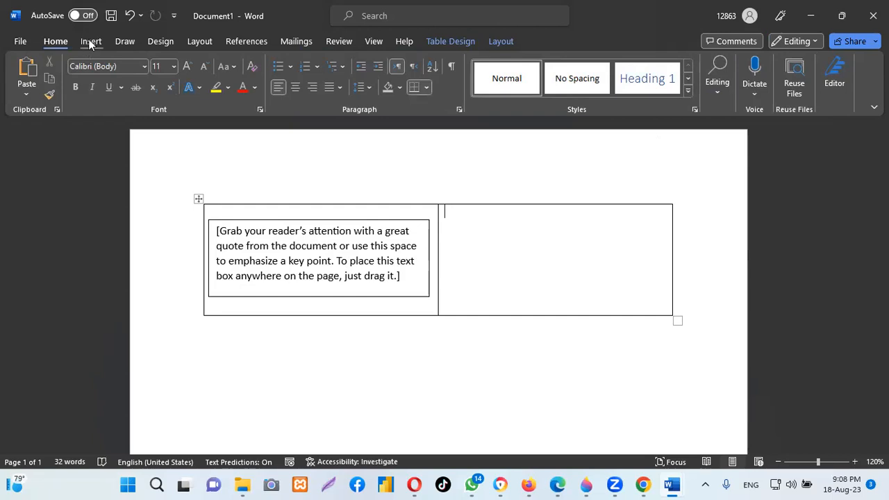
pyautogui.click(91, 41)
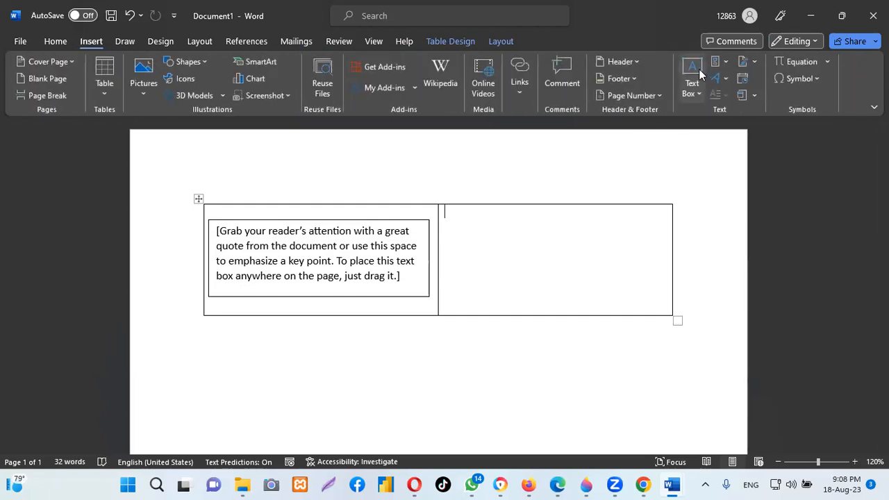
pyautogui.click(698, 68)
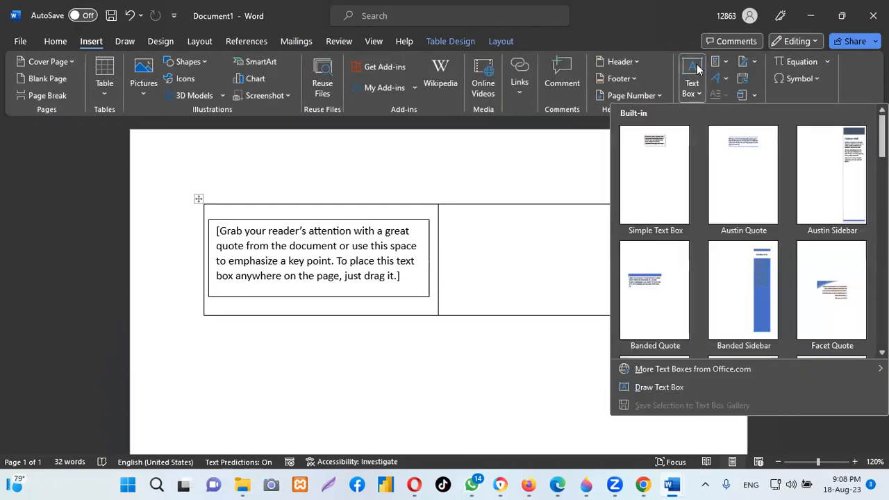
pyautogui.click(660, 138)
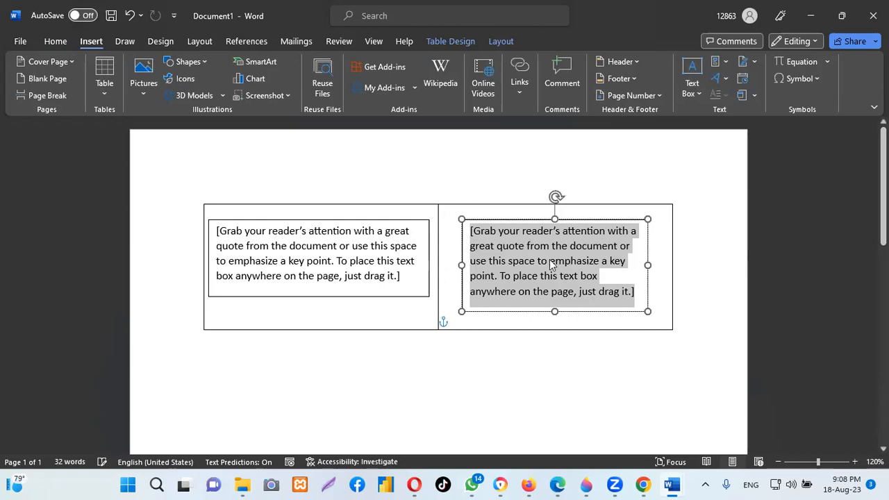
pyautogui.click(432, 259)
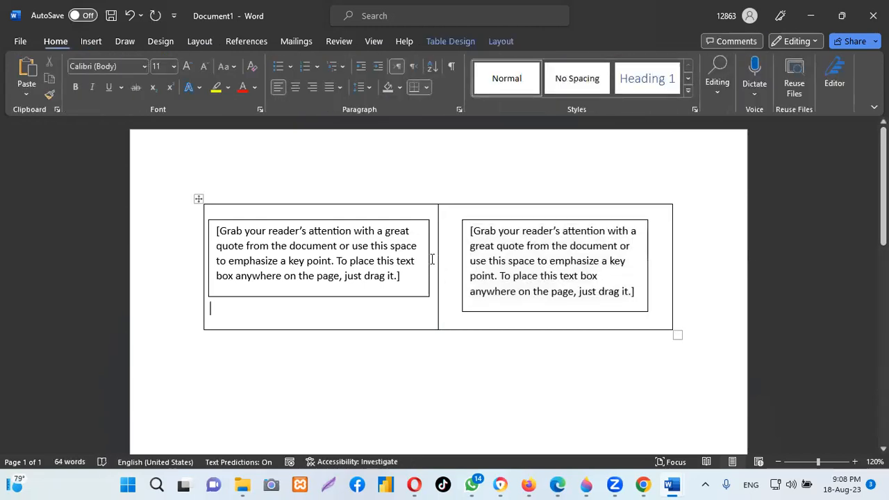
pyautogui.click(519, 250)
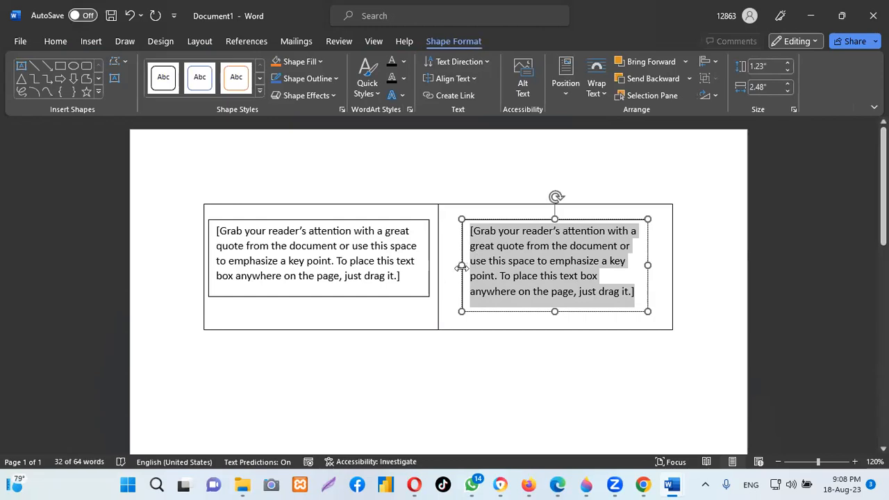
pyautogui.click(457, 264)
pyautogui.moveTo(456, 264); pyautogui.dragTo(447, 265)
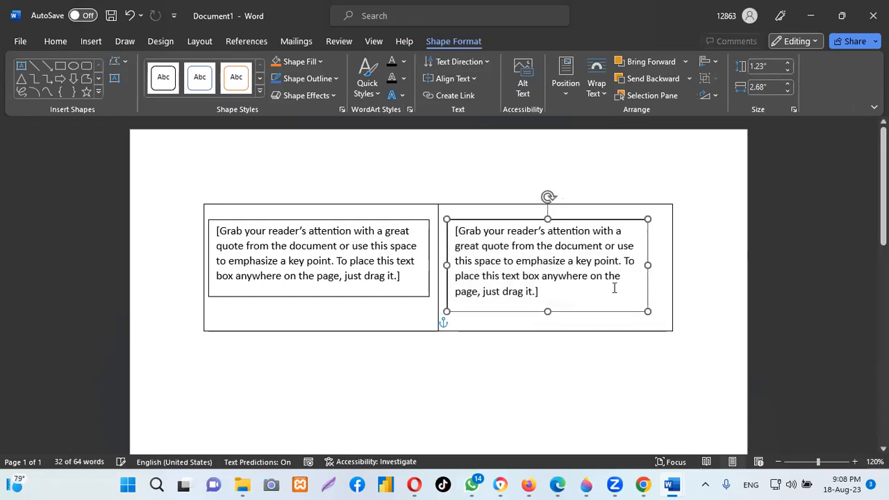
pyautogui.moveTo(646, 266); pyautogui.dragTo(666, 264)
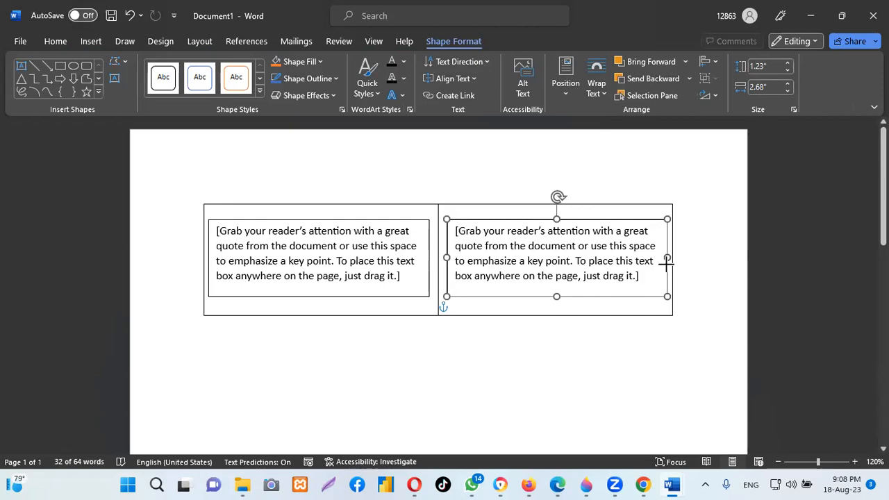
# - Delete the placeholder text from both text boxes
pyautogui.click(219, 231)
pyautogui.press('Delete')
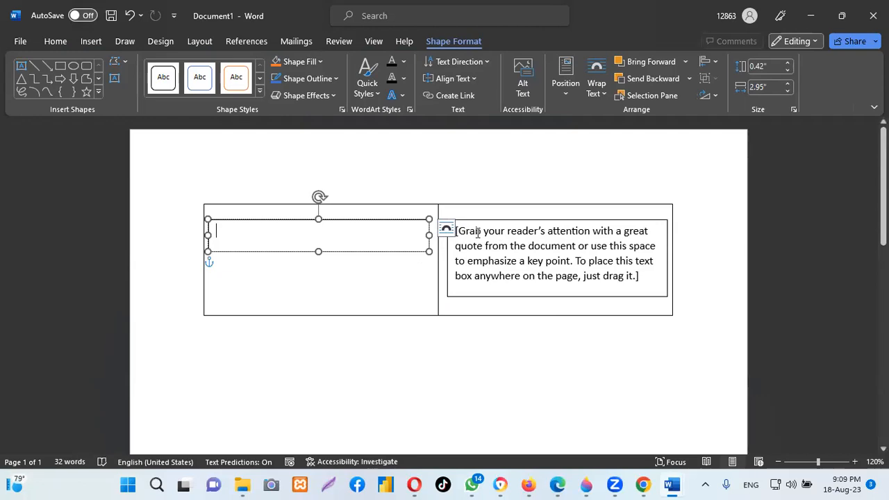
pyautogui.click(479, 235)
pyautogui.press('Delete')
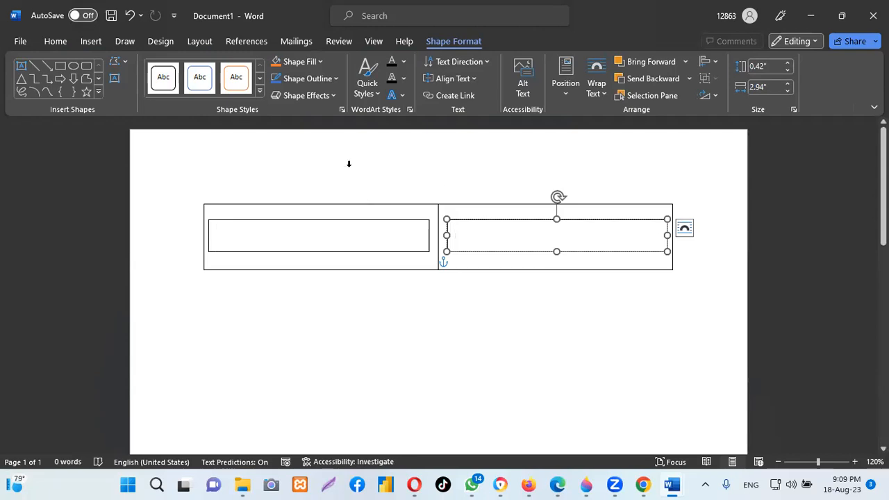
pyautogui.click(346, 198)
pyautogui.click(490, 310)
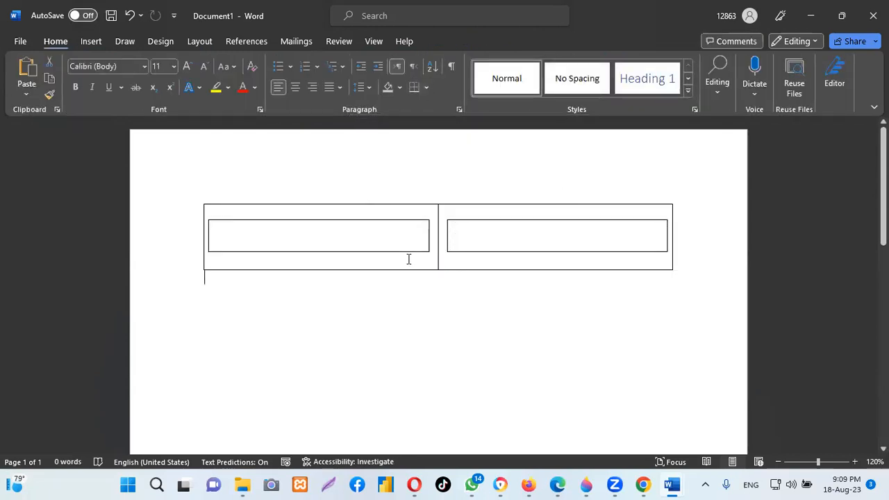
pyautogui.click(331, 235)
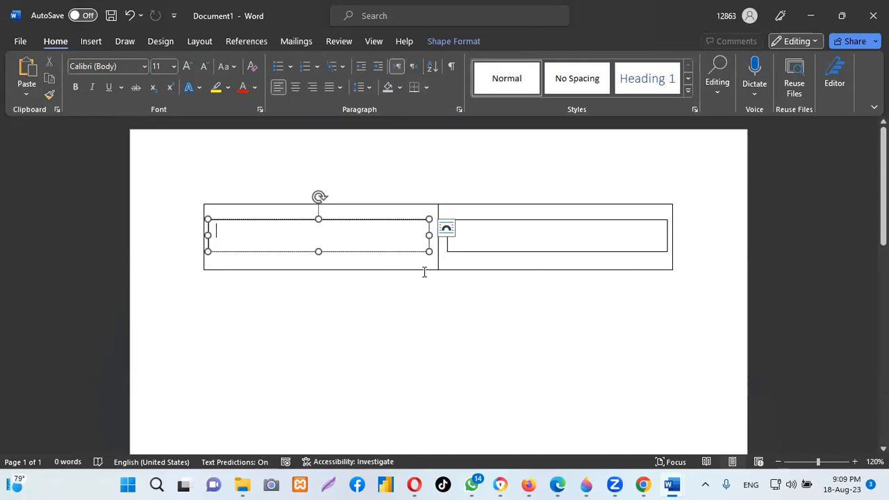
pyautogui.click(534, 230)
pyautogui.click(265, 231)
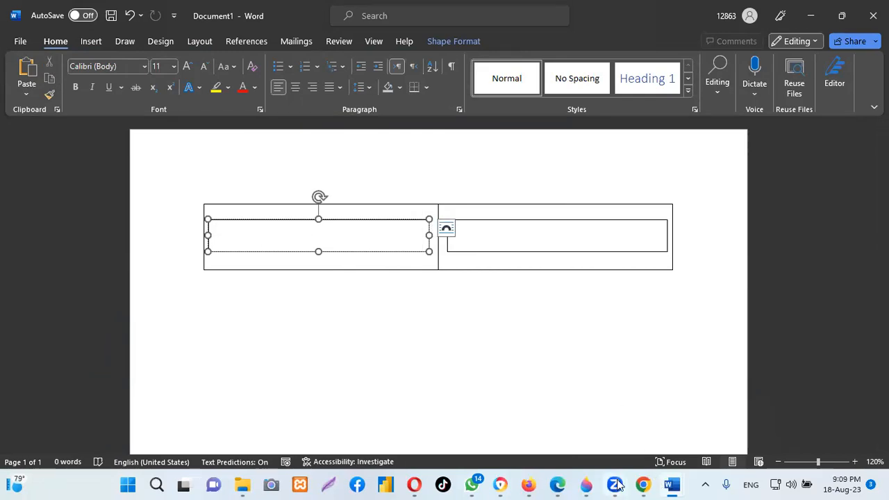
# - Copy the Relecloud company and customer details block from the Simple service quote document and return to Document1
pyautogui.moveTo(673, 484)
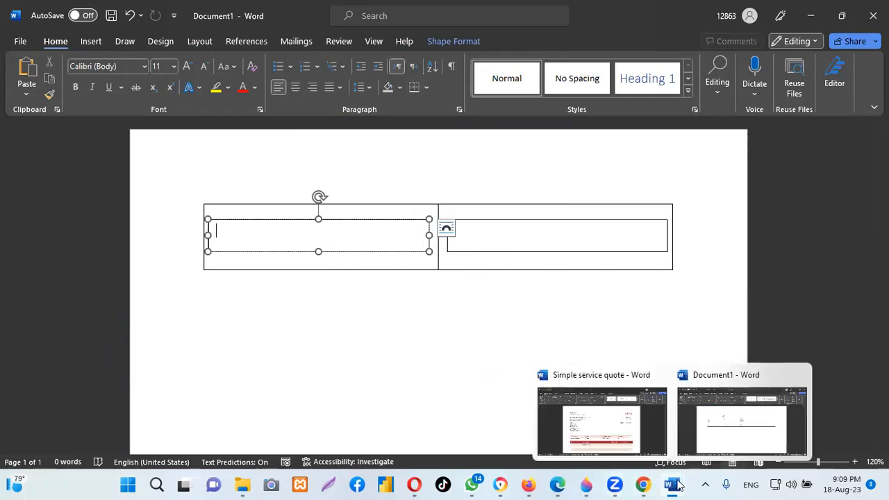
pyautogui.click(623, 418)
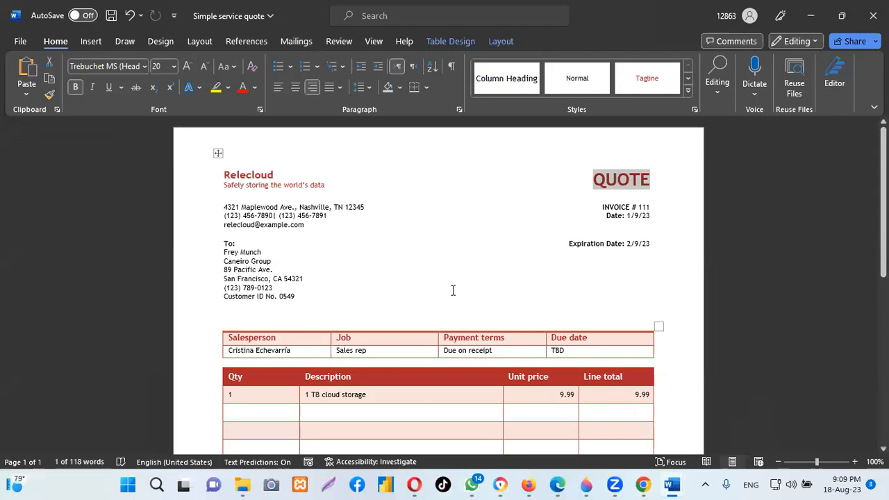
pyautogui.doubleClick(246, 177)
pyautogui.doubleClick(254, 223)
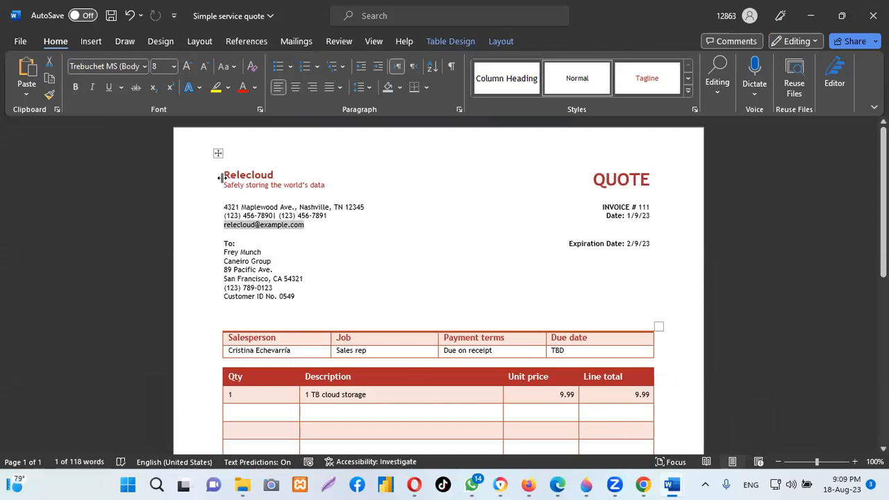
pyautogui.moveTo(226, 173); pyautogui.dragTo(273, 282)
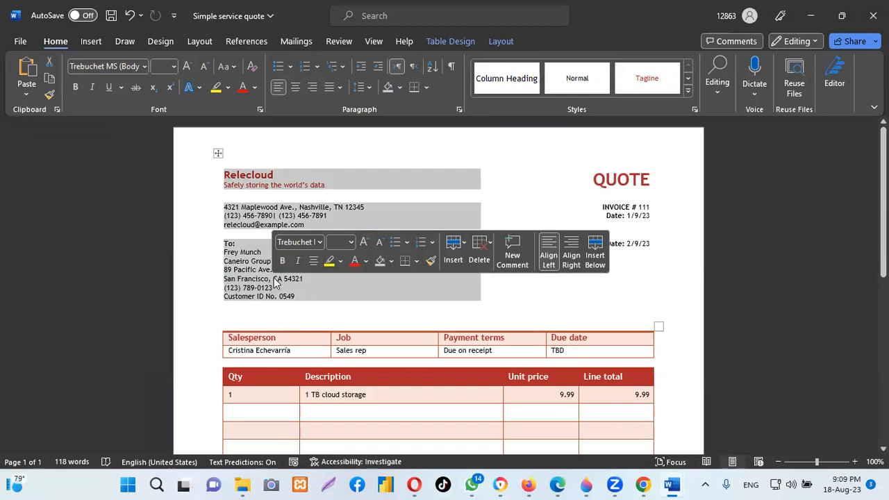
pyautogui.rightClick(275, 281)
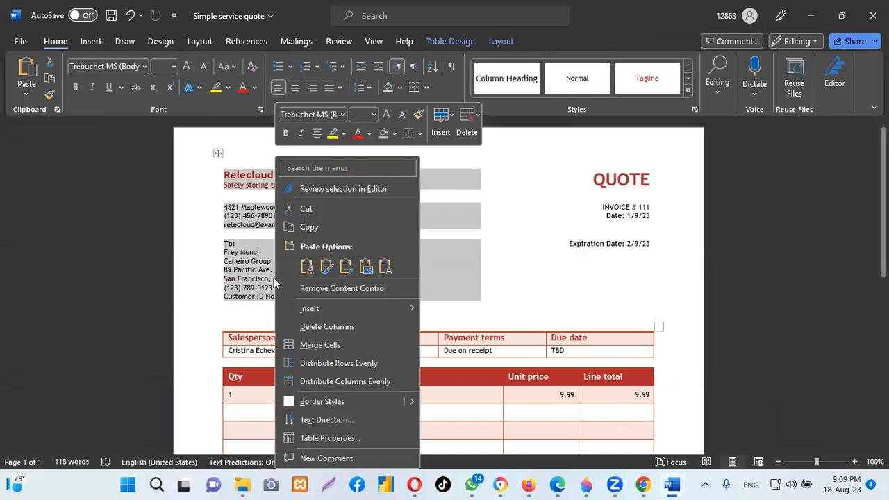
pyautogui.click(309, 228)
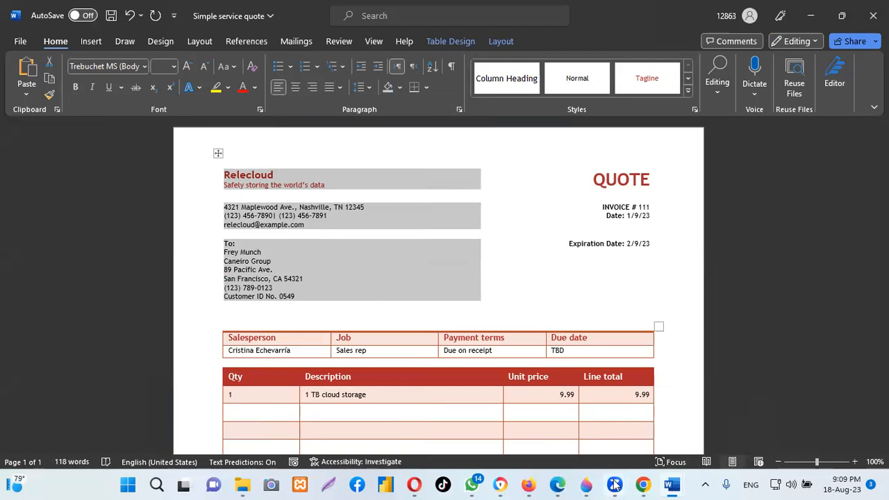
pyautogui.moveTo(672, 484)
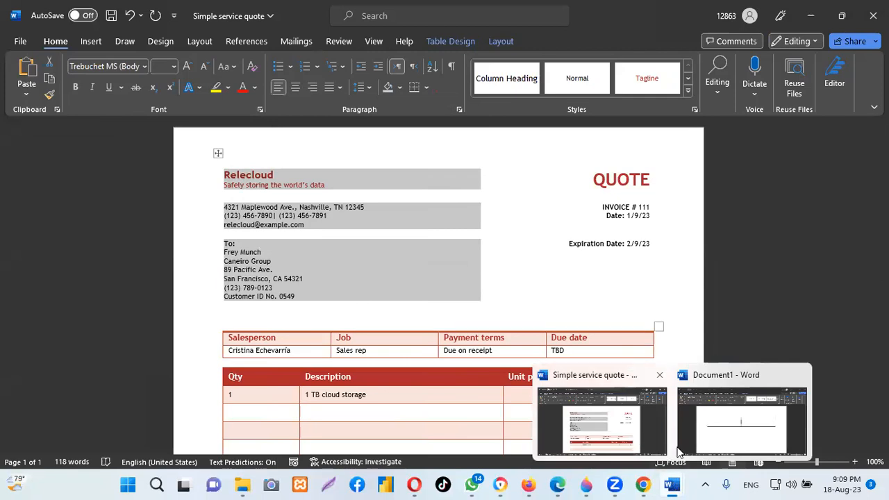
pyautogui.click(738, 436)
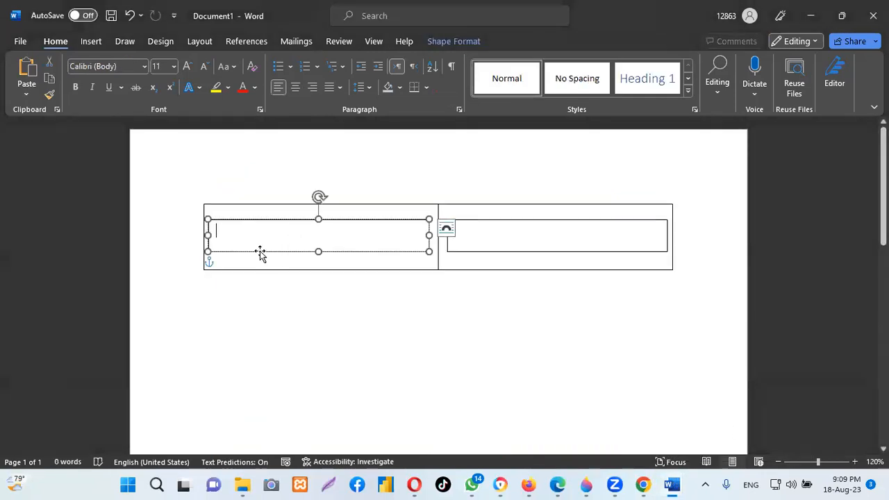
# - Try pasting the copied details as a picture into the first cell's text box, and undo the paste
pyautogui.rightClick(238, 237)
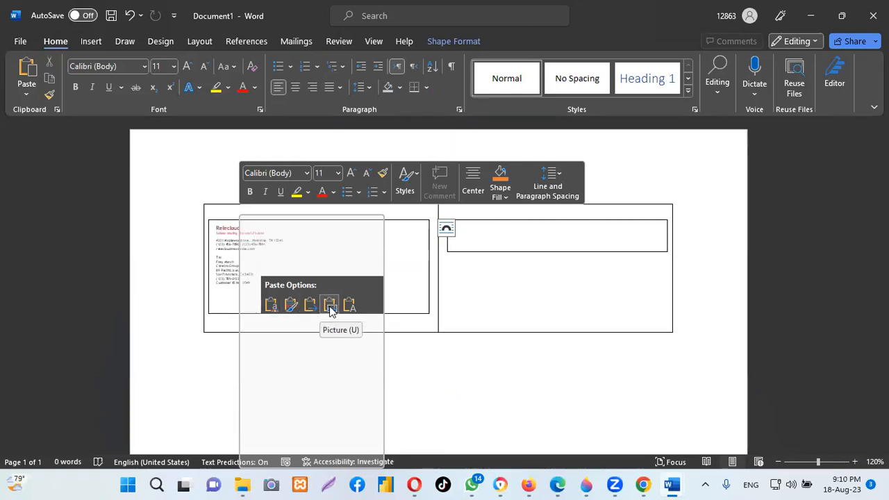
pyautogui.click(331, 309)
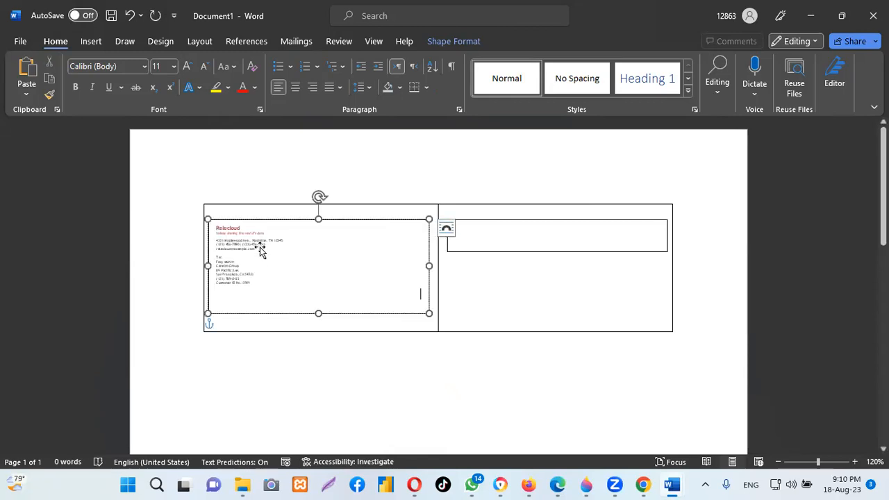
pyautogui.click(261, 250)
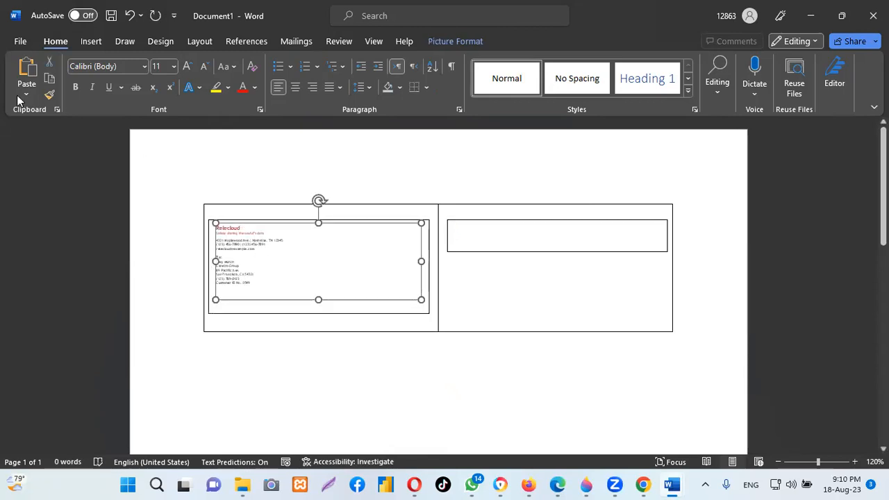
pyautogui.click(129, 15)
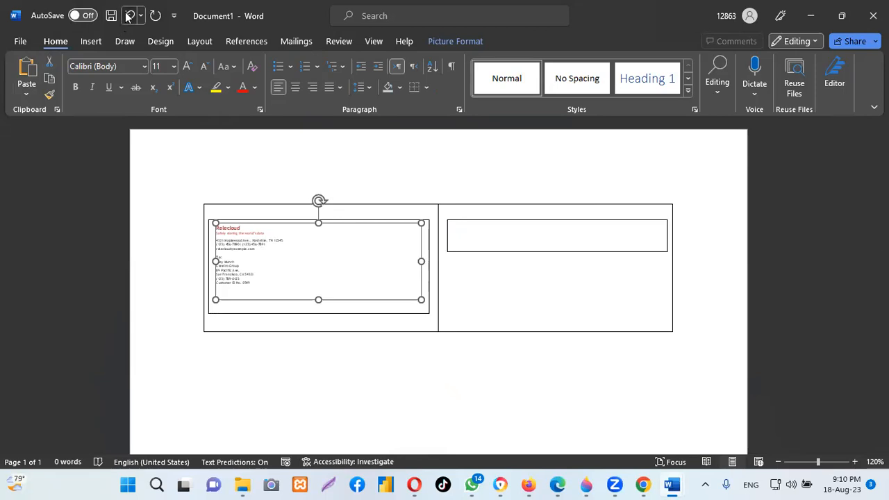
# - Paste the copied company and customer details into the first cell's text box using the destination theme
pyautogui.rightClick(235, 238)
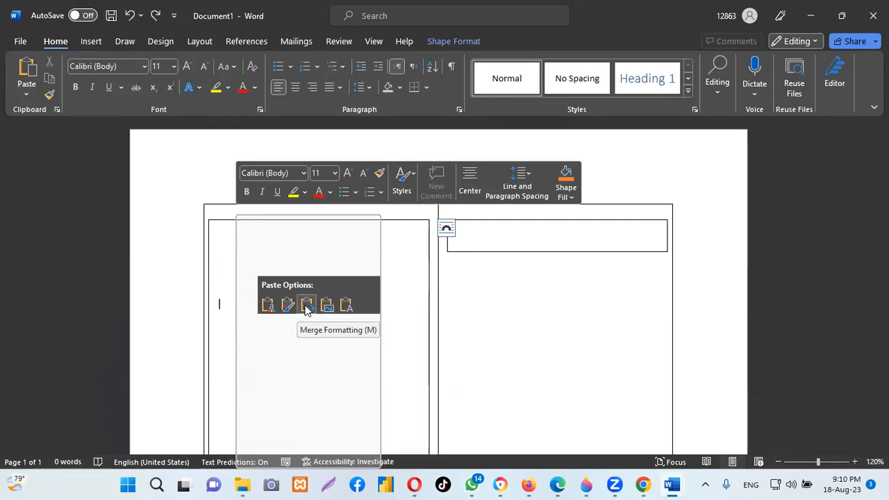
pyautogui.click(268, 305)
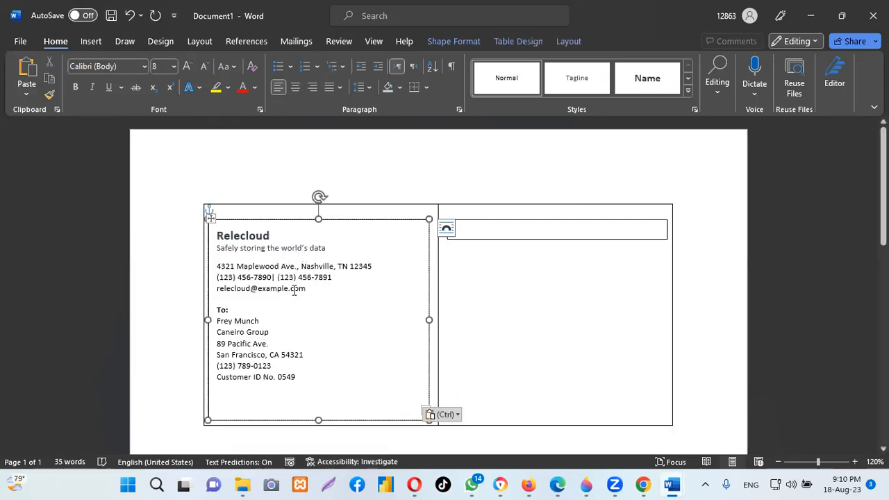
pyautogui.tripleClick(286, 248)
pyautogui.tripleClick(360, 268)
pyautogui.tripleClick(378, 315)
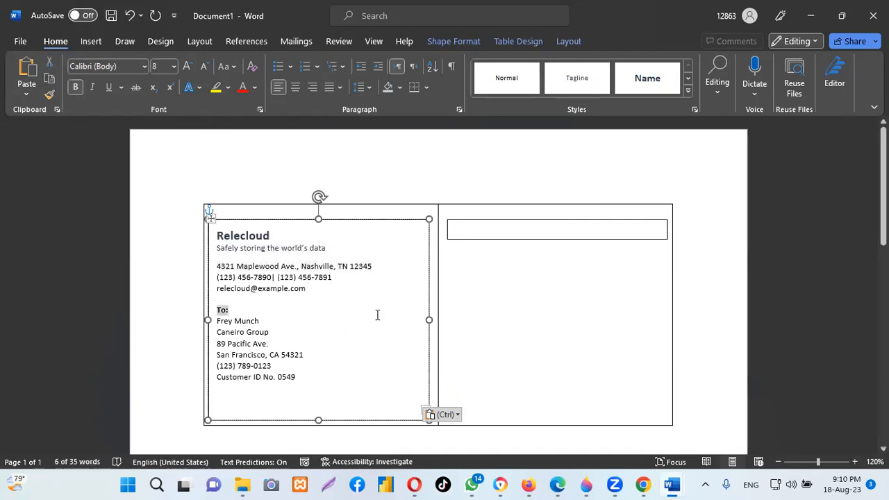
pyautogui.click(339, 379)
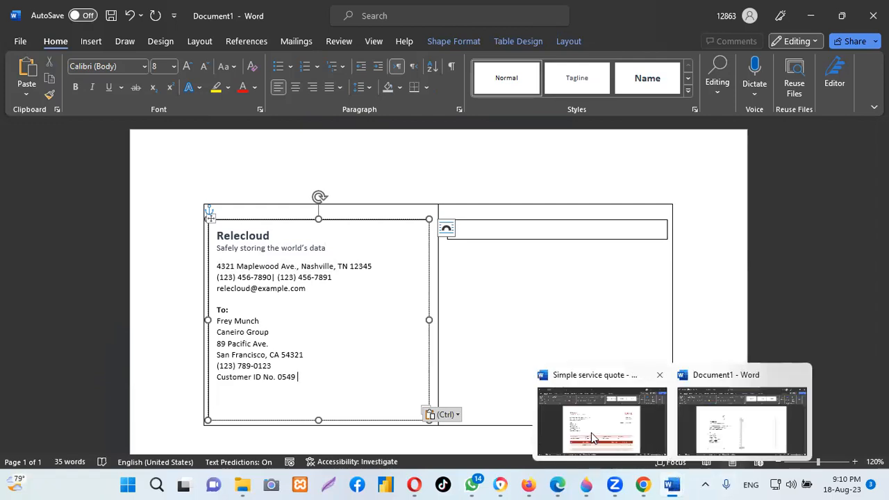
# - In the Simple service quote document, copy the block with the QUOTE title, invoice number, date and expiration date
pyautogui.click(591, 433)
pyautogui.doubleClick(620, 180)
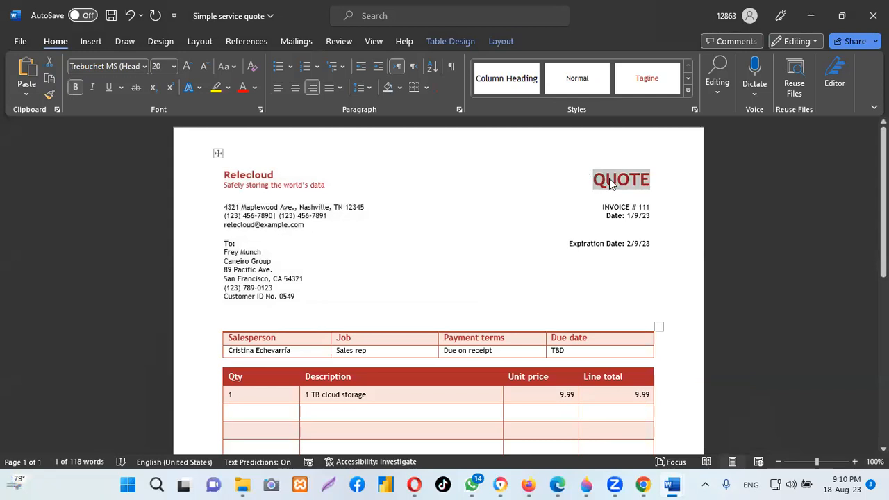
pyautogui.doubleClick(630, 259)
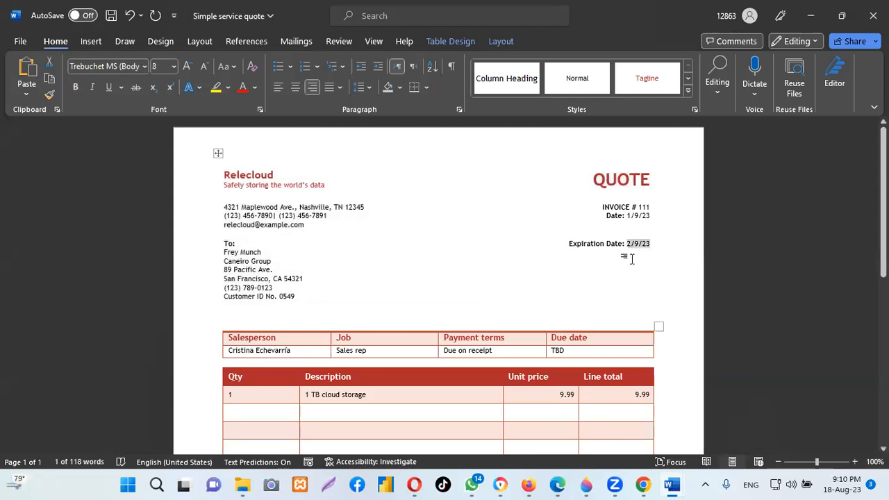
pyautogui.click(656, 208)
pyautogui.moveTo(594, 172); pyautogui.dragTo(639, 246)
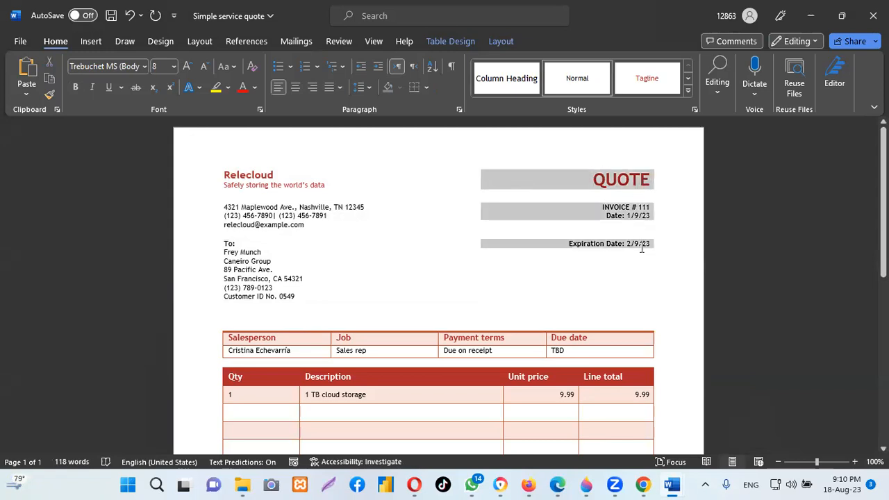
pyautogui.rightClick(579, 178)
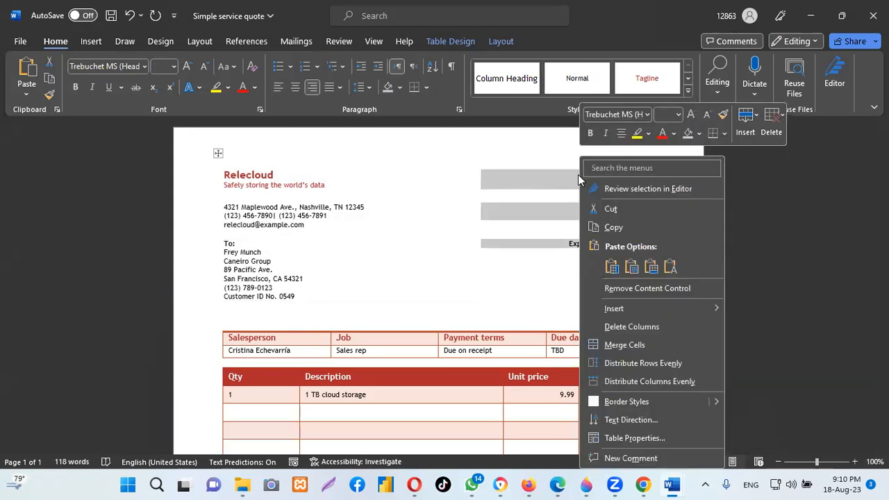
pyautogui.click(623, 226)
# - Return to Document1 and paste the copied quote block into the second cell's text box using the destination theme
pyautogui.moveTo(671, 485)
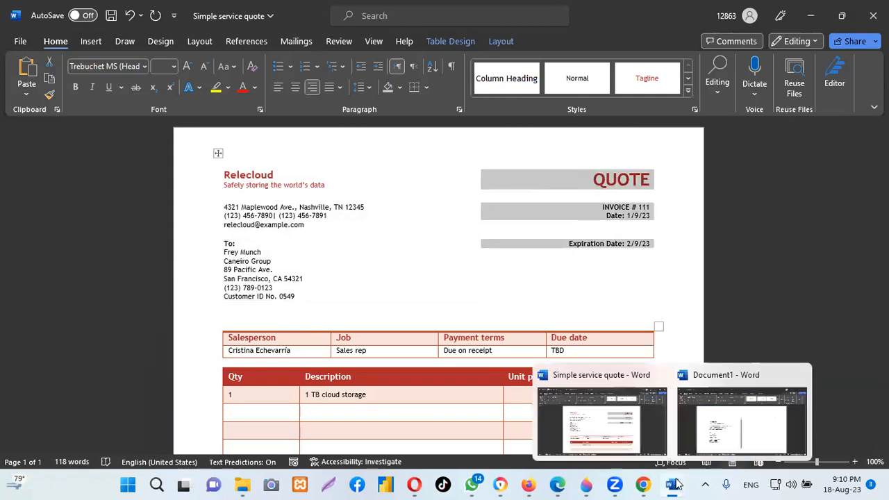
pyautogui.click(736, 426)
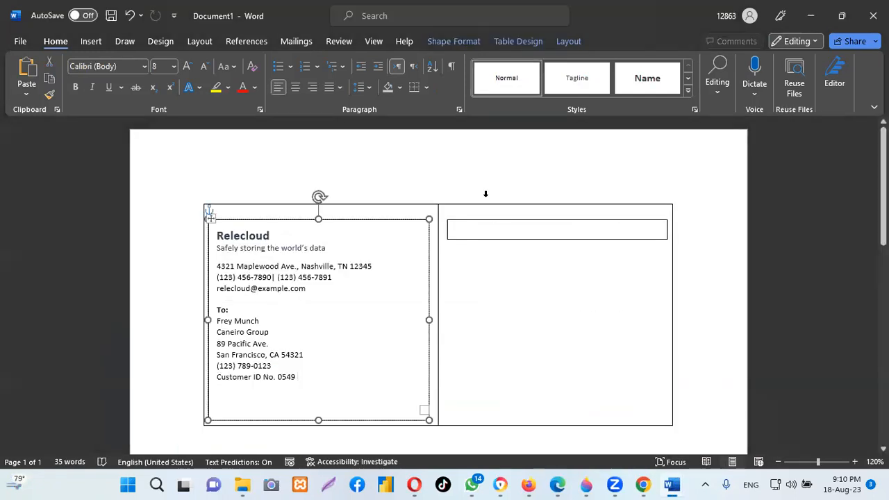
pyautogui.click(478, 228)
pyautogui.rightClick(477, 227)
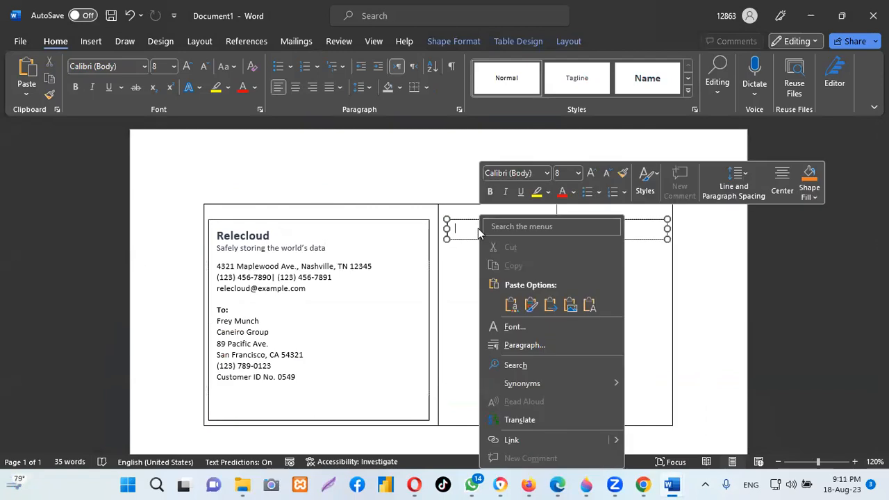
pyautogui.click(512, 306)
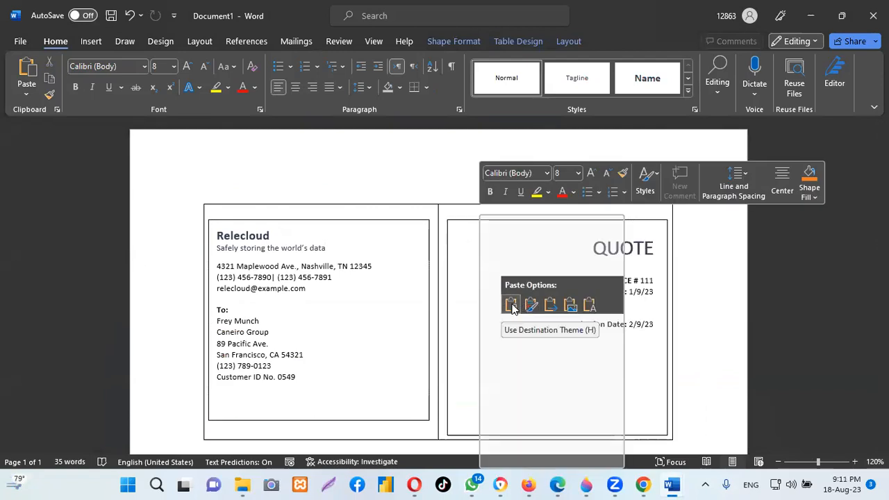
pyautogui.click(630, 290)
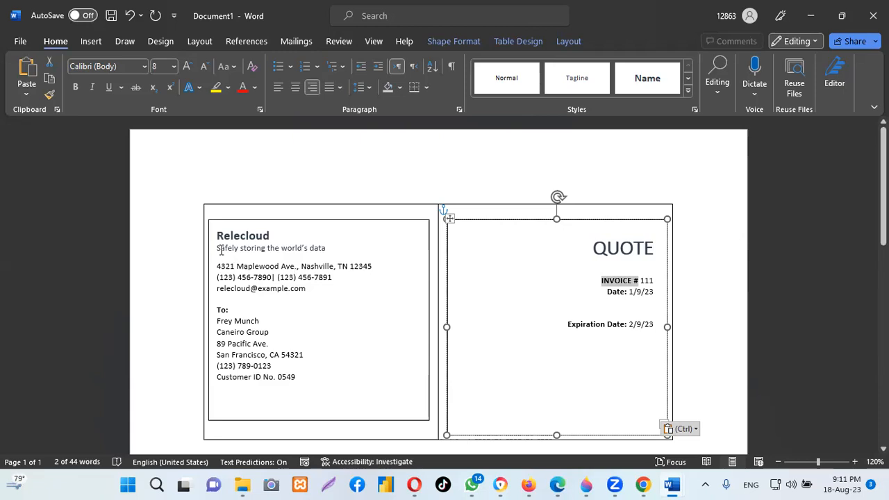
# - Try 6 pt spacing after the paragraphs in the first cell's text box, and set it back to 0 pt
pyautogui.moveTo(217, 235); pyautogui.dragTo(341, 337)
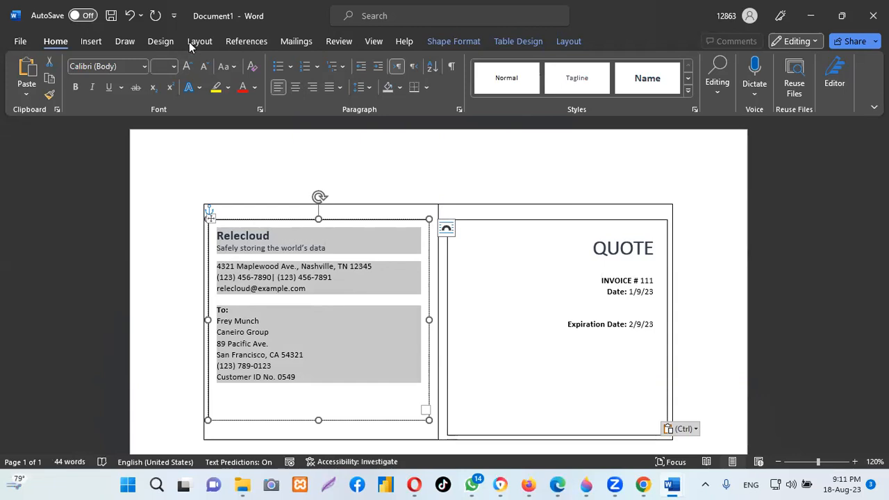
pyautogui.click(156, 42)
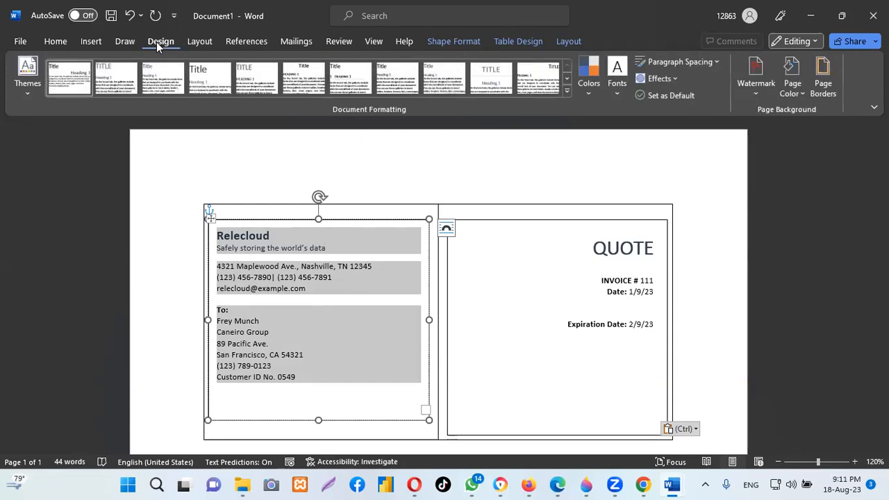
pyautogui.click(199, 41)
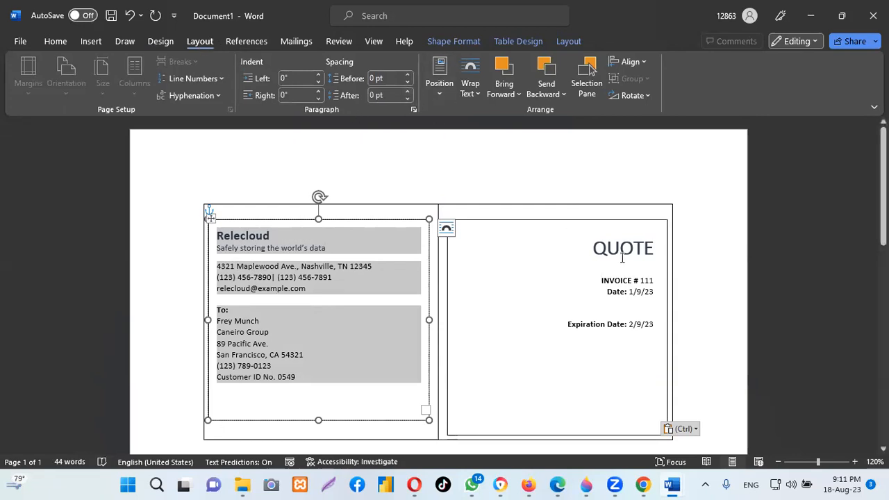
pyautogui.click(408, 92)
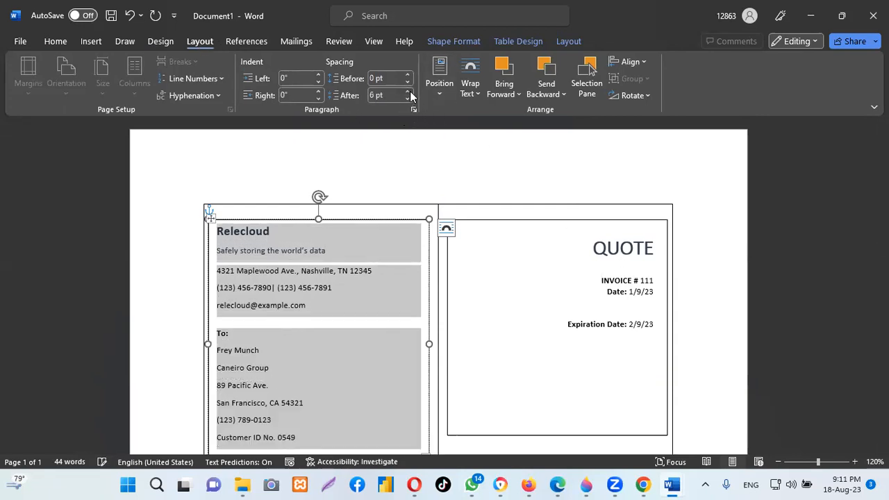
pyautogui.click(407, 99)
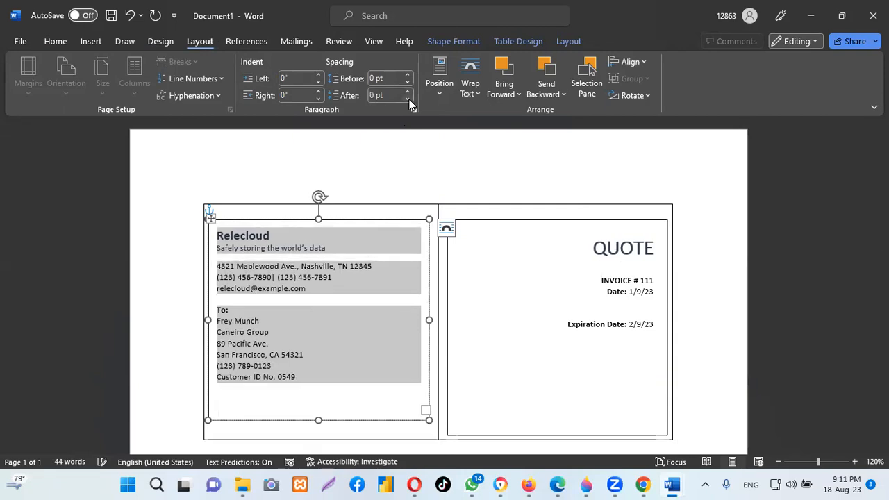
pyautogui.doubleClick(631, 251)
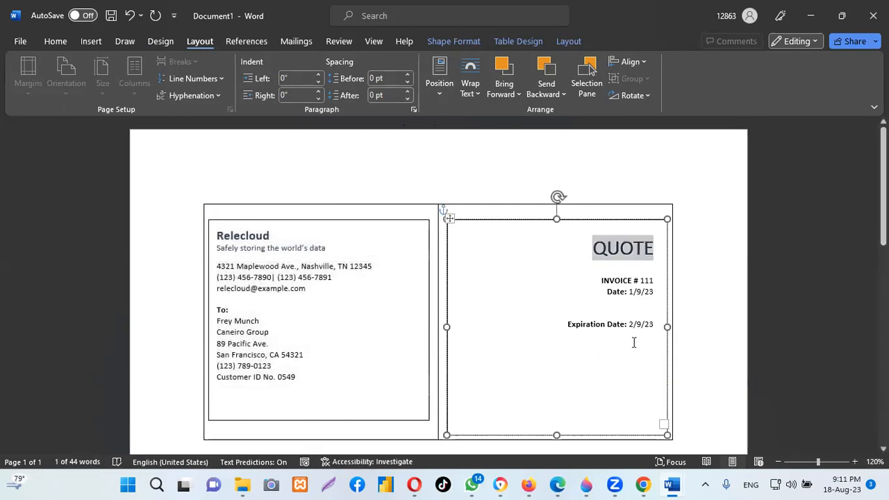
pyautogui.moveTo(547, 342); pyautogui.dragTo(625, 229)
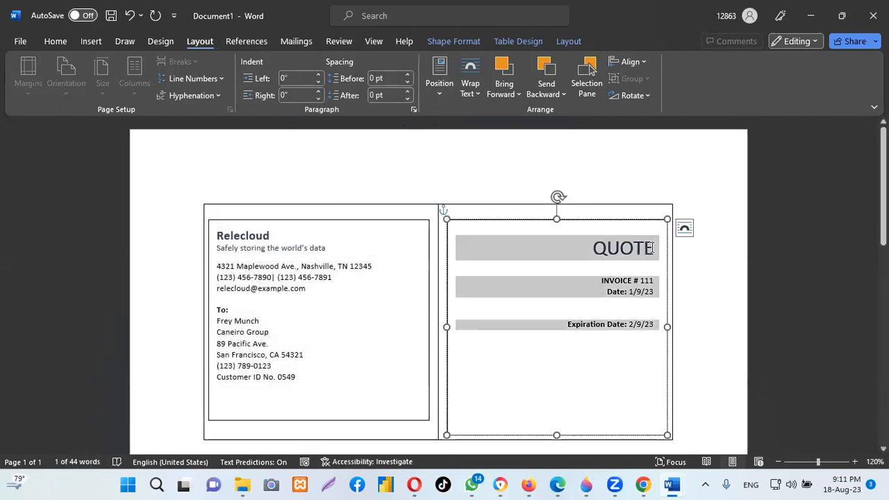
pyautogui.doubleClick(543, 244)
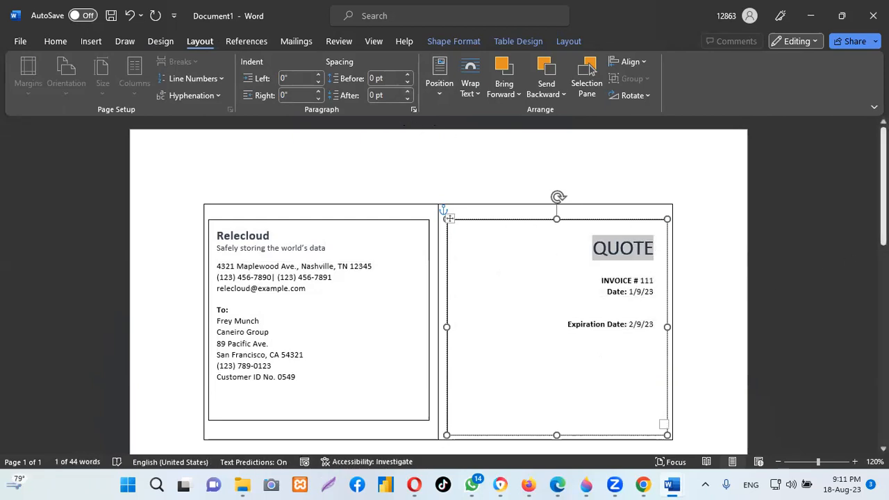
pyautogui.scroll(-3, 358, 248)
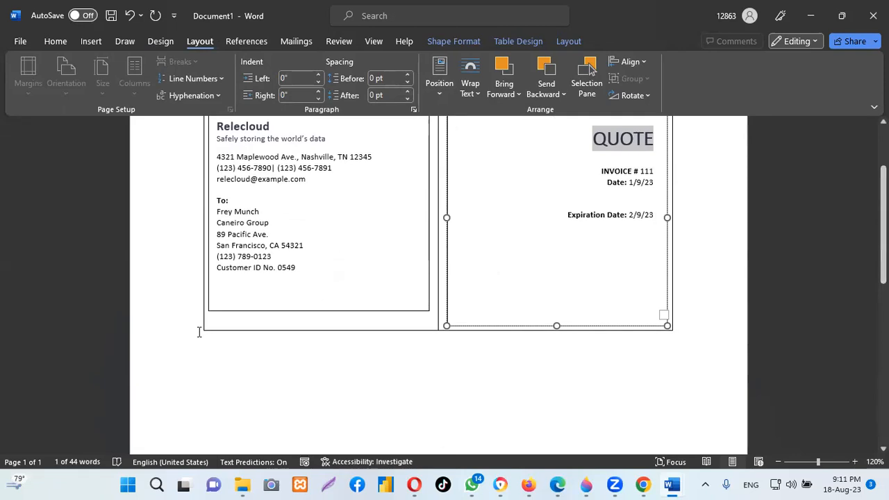
pyautogui.scroll(1, 616, 281)
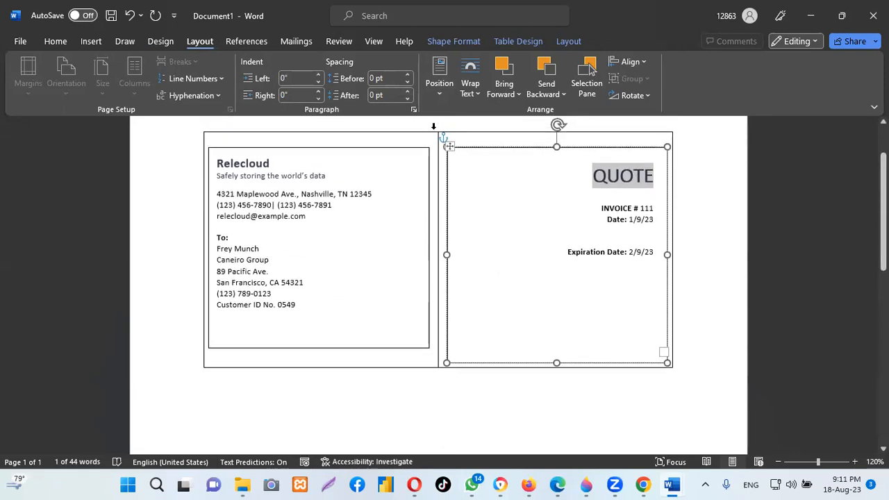
# - Shorten both text boxes to end just below the customer details, and shrink the nested table holding the quote block
pyautogui.click(296, 352)
pyautogui.click(309, 348)
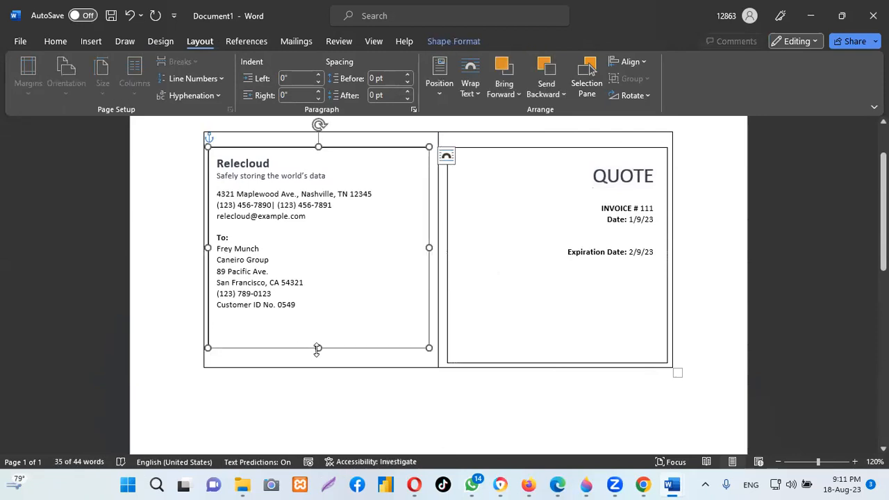
pyautogui.moveTo(318, 337); pyautogui.dragTo(320, 319)
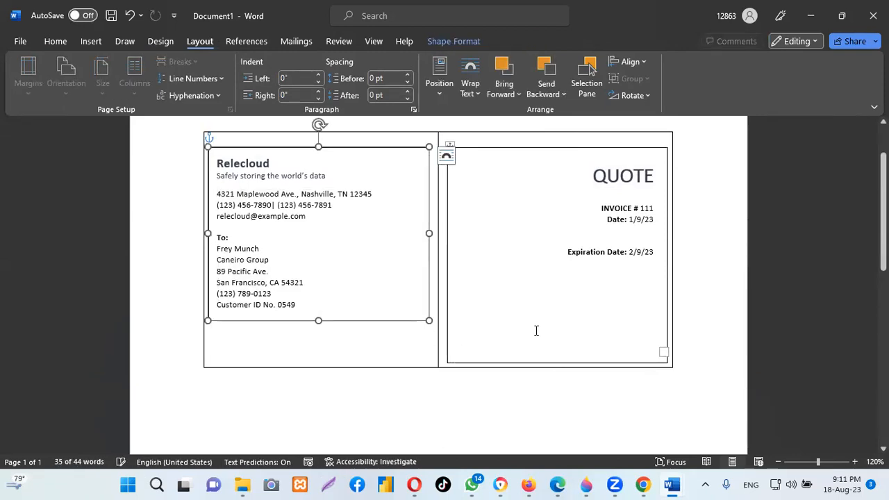
pyautogui.click(563, 347)
pyautogui.moveTo(556, 362); pyautogui.dragTo(556, 319)
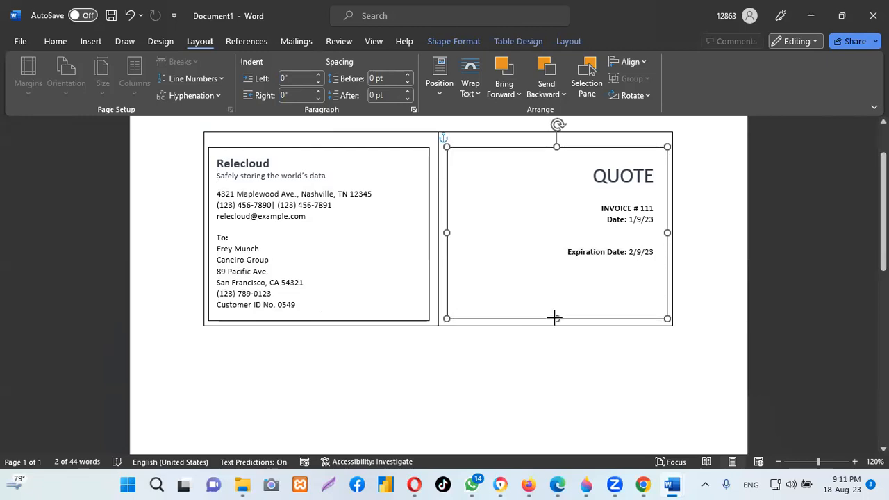
pyautogui.moveTo(662, 352); pyautogui.dragTo(648, 312)
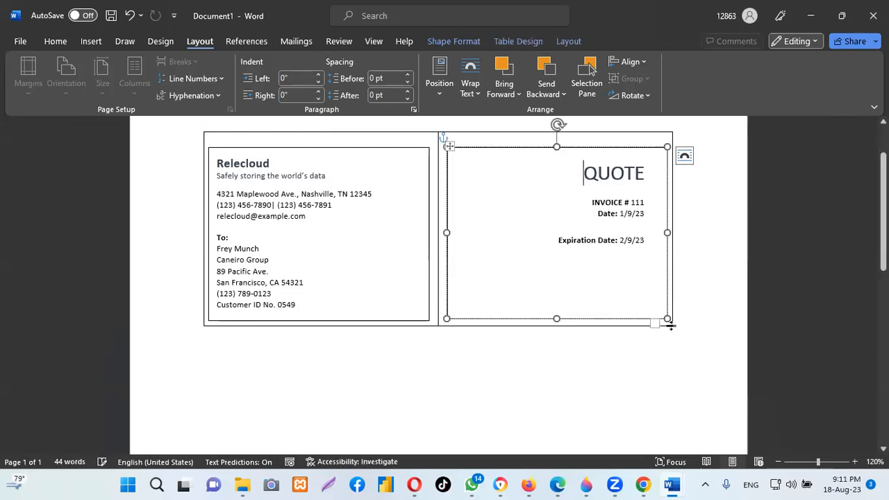
# - Enlarge the outer table in width and height, and shift it left so it sits centred on the page
pyautogui.click(261, 128)
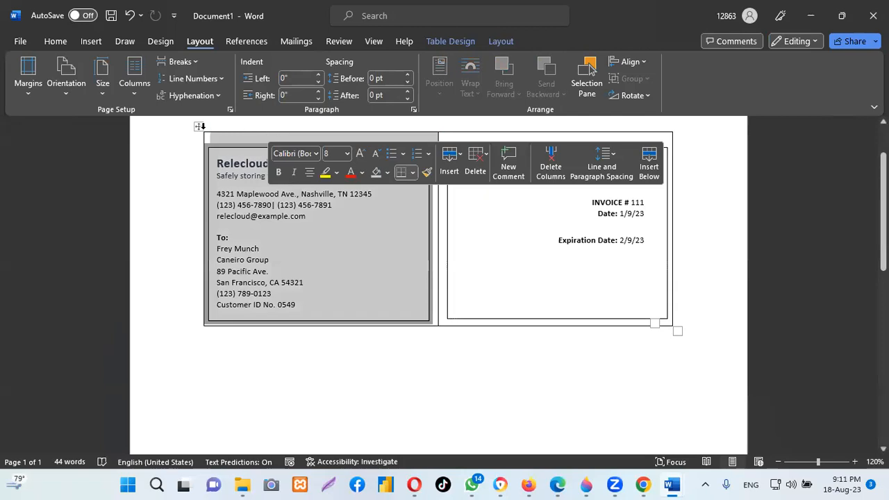
pyautogui.moveTo(677, 332); pyautogui.dragTo(721, 360)
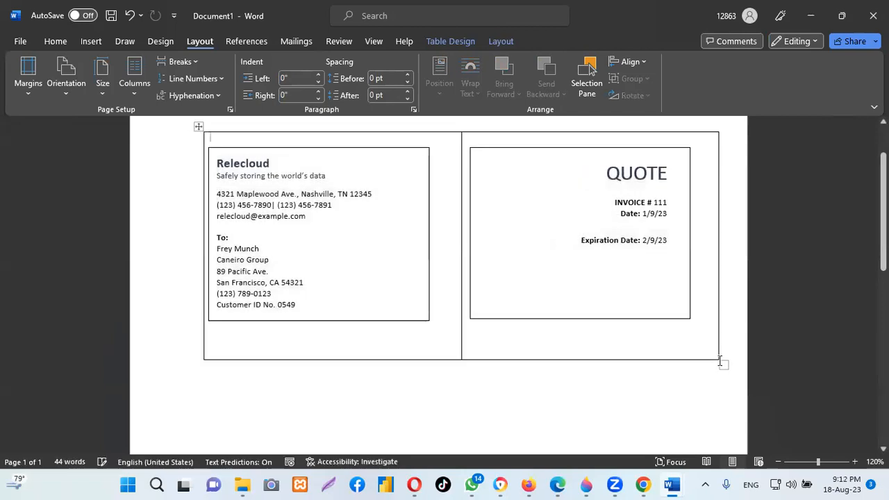
pyautogui.moveTo(198, 129); pyautogui.dragTo(159, 129)
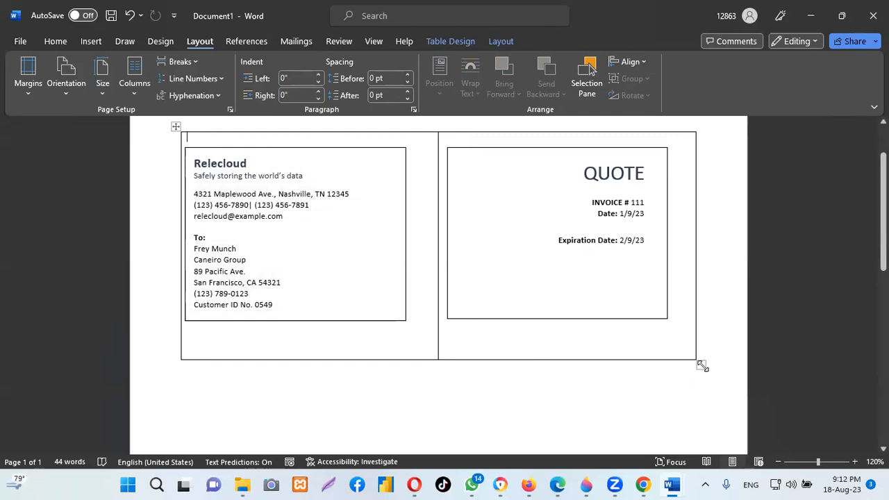
# - Widen the second cell's text box to the table's right edge and right-align the quote block inside it
pyautogui.click(667, 224)
pyautogui.moveTo(672, 233); pyautogui.dragTo(695, 236)
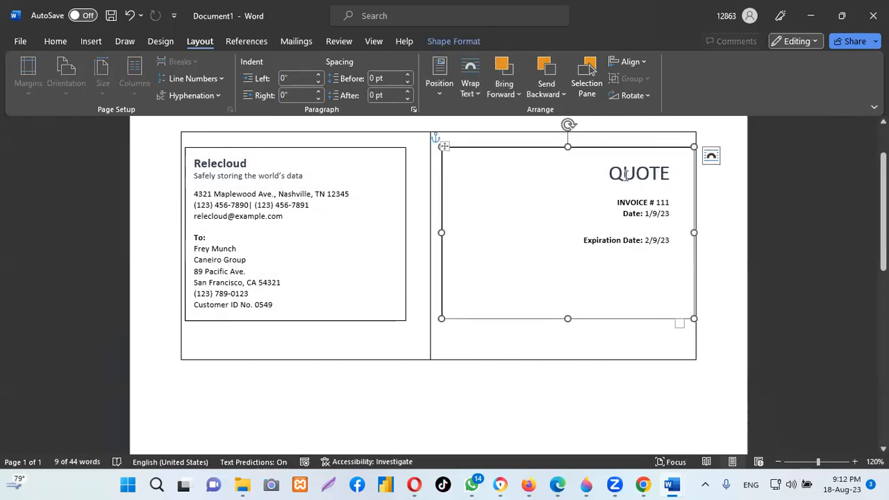
pyautogui.click(228, 202)
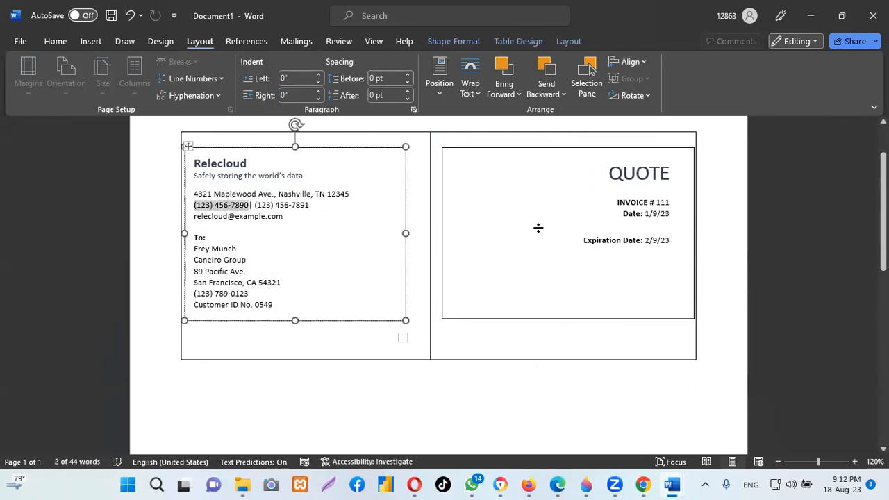
pyautogui.doubleClick(633, 212)
pyautogui.moveTo(608, 163); pyautogui.dragTo(677, 242)
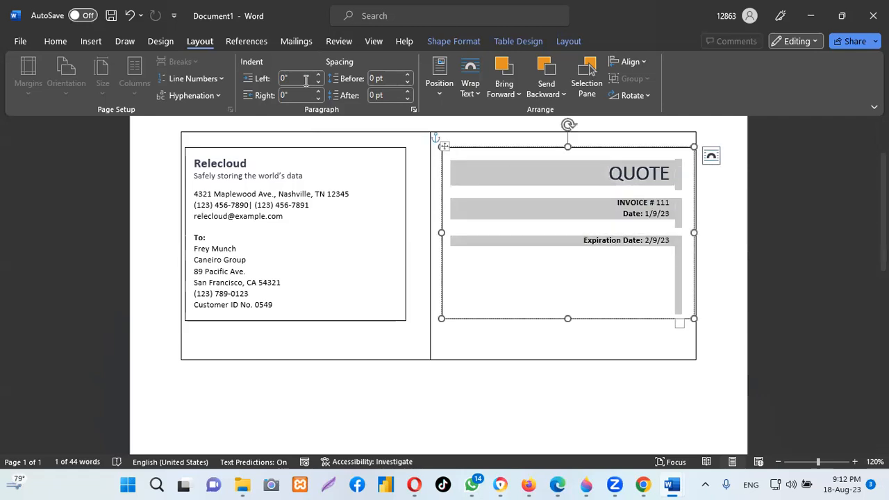
pyautogui.click(55, 41)
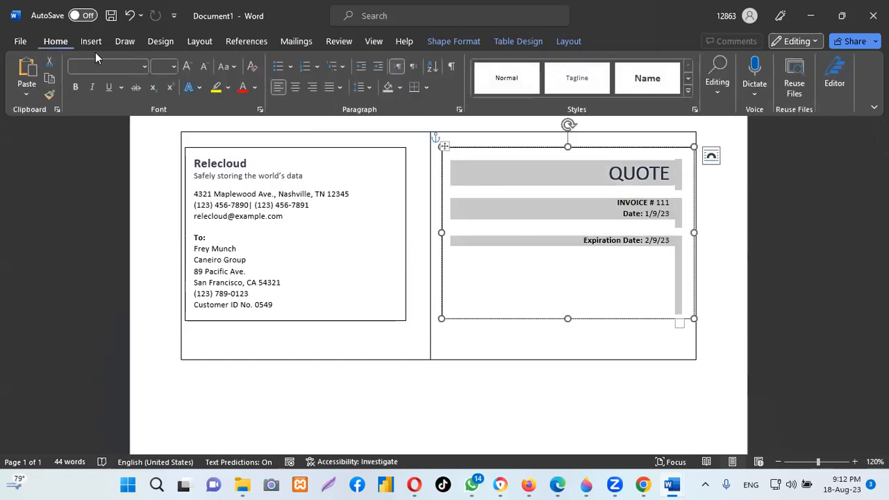
pyautogui.click(314, 88)
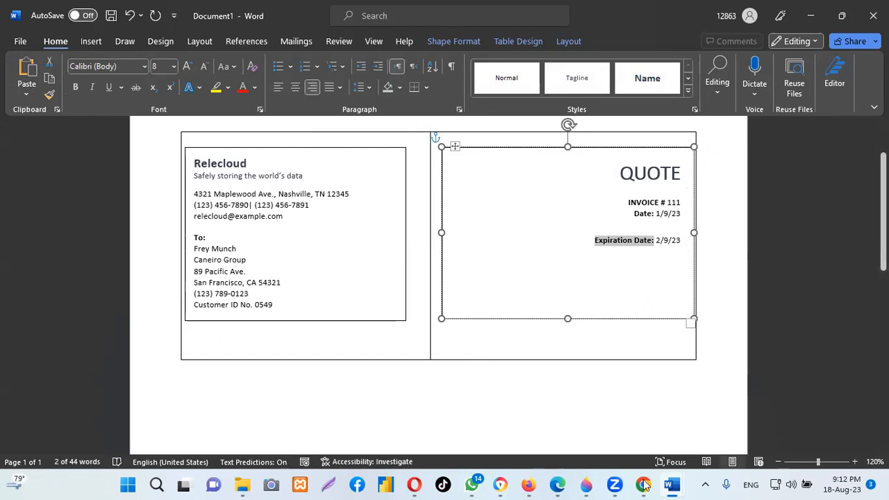
# - Switch to the Simple service quote document to examine its header layout, and return to Document1
pyautogui.moveTo(677, 486)
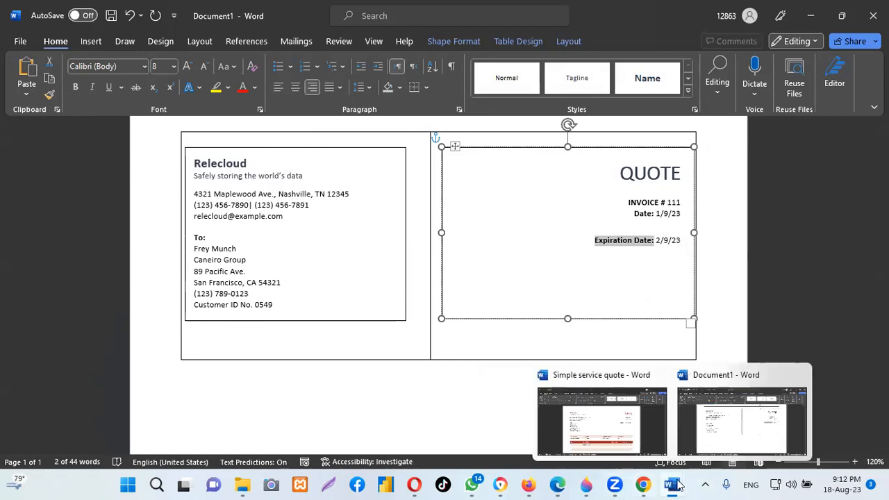
pyautogui.click(601, 423)
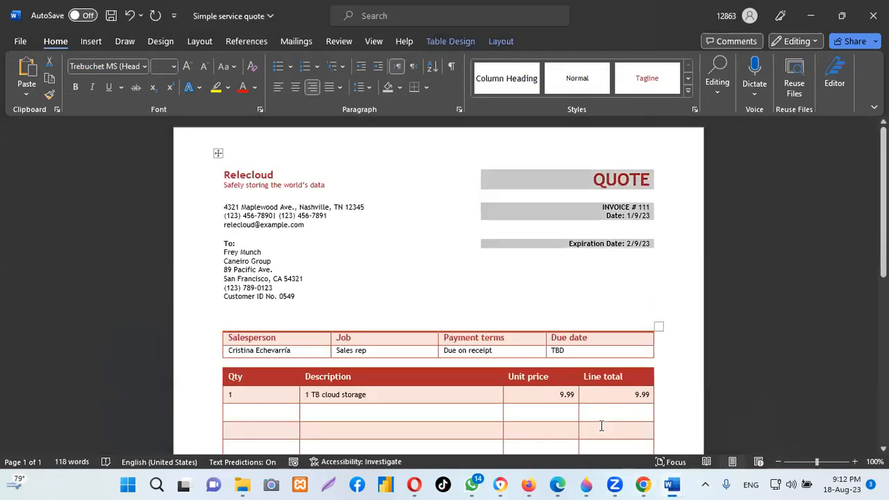
pyautogui.click(517, 246)
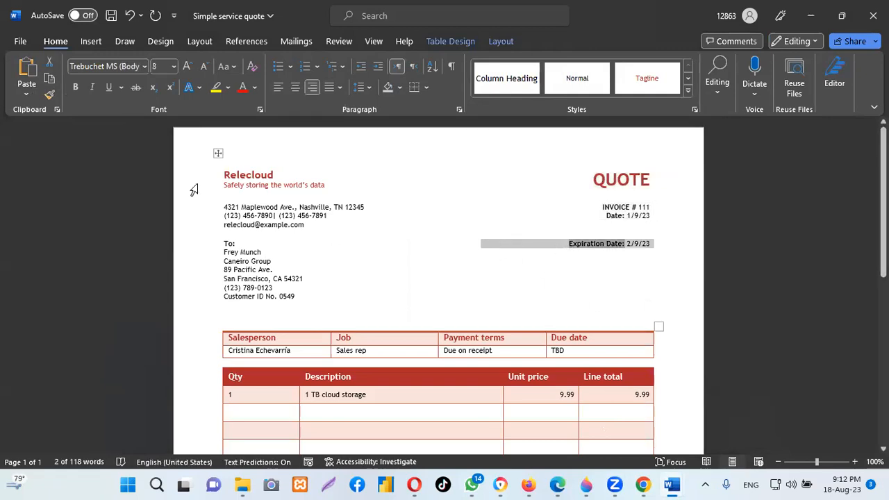
pyautogui.scroll(-3, 753, 206)
pyautogui.scroll(3, 753, 206)
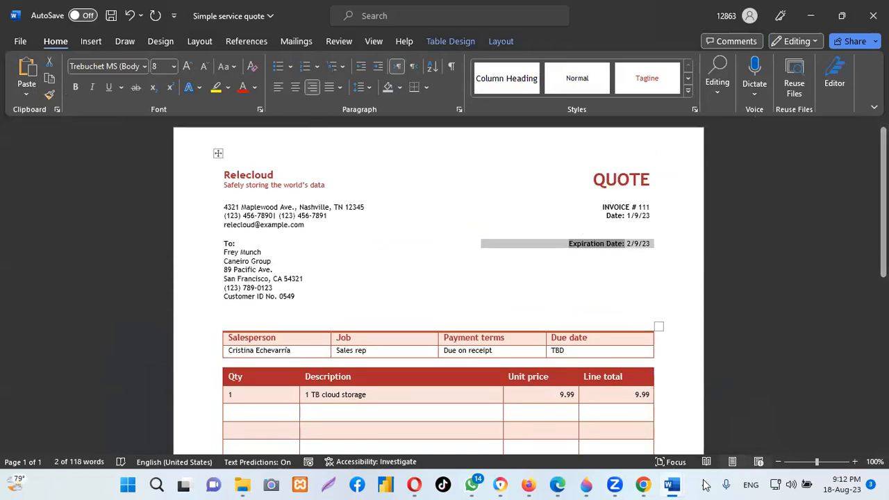
pyautogui.moveTo(673, 484)
pyautogui.click(719, 432)
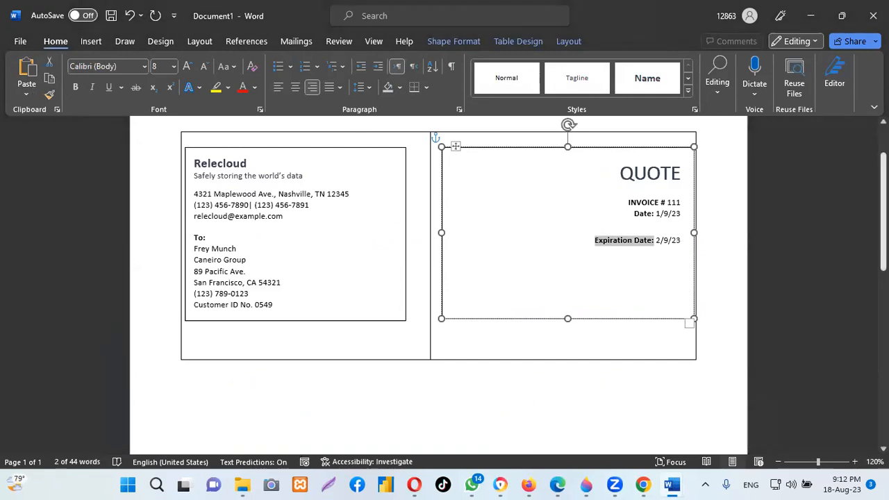
pyautogui.scroll(2, 504, 221)
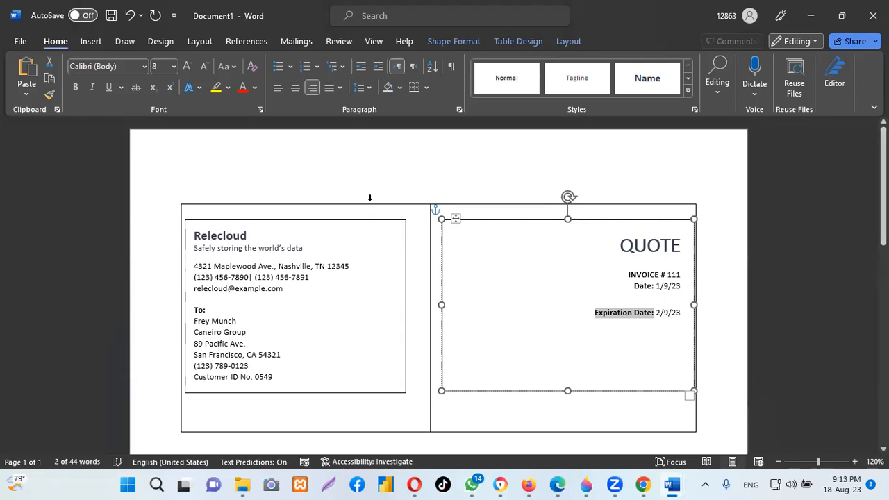
pyautogui.click(370, 201)
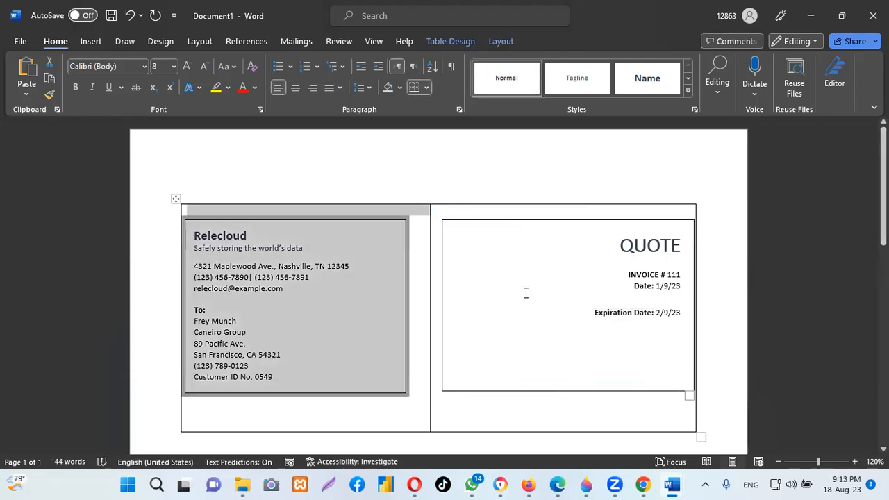
pyautogui.doubleClick(526, 291)
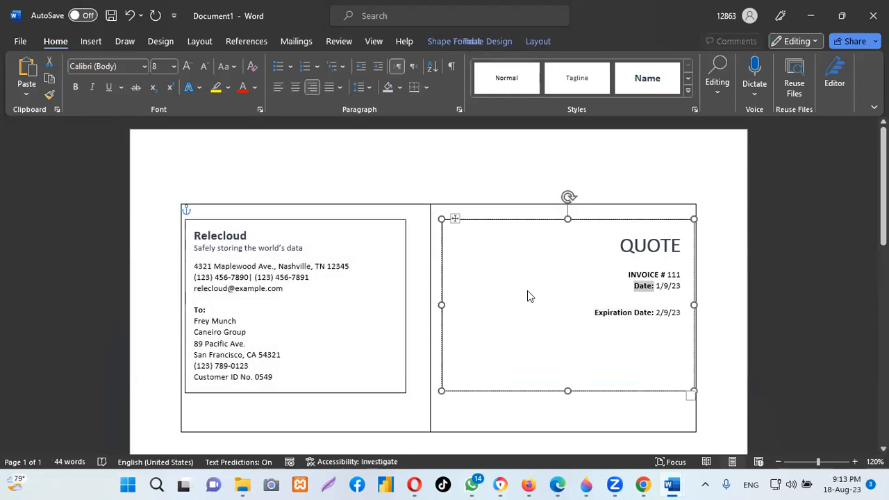
pyautogui.click(516, 208)
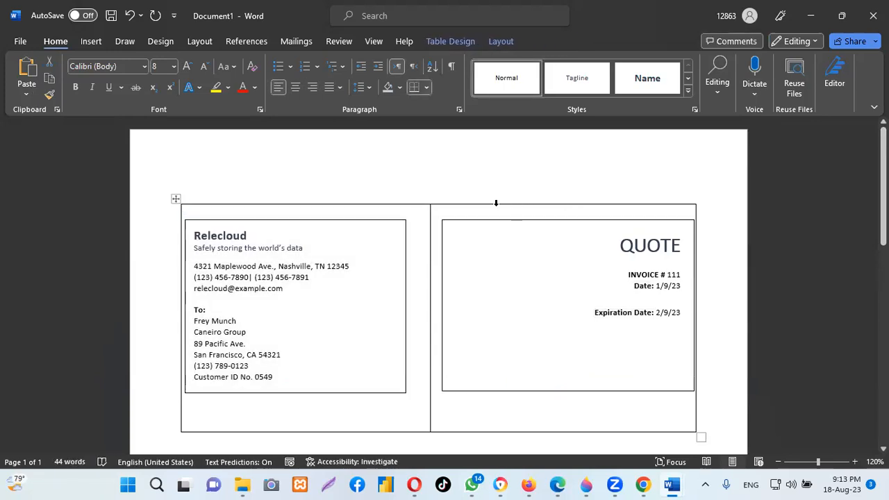
pyautogui.click(496, 203)
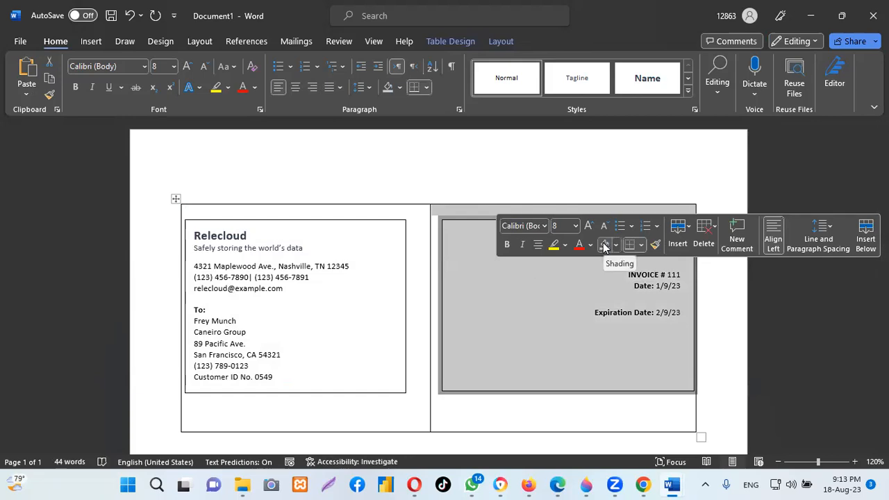
pyautogui.click(483, 28)
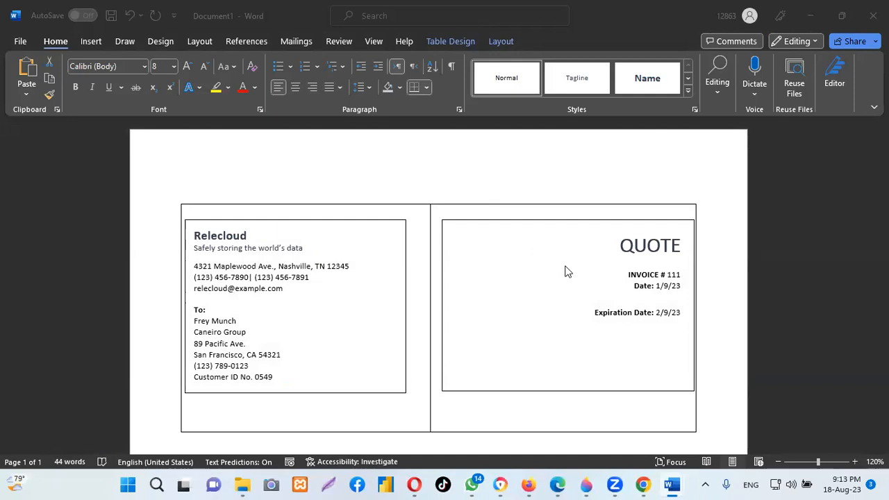
pyautogui.click(362, 210)
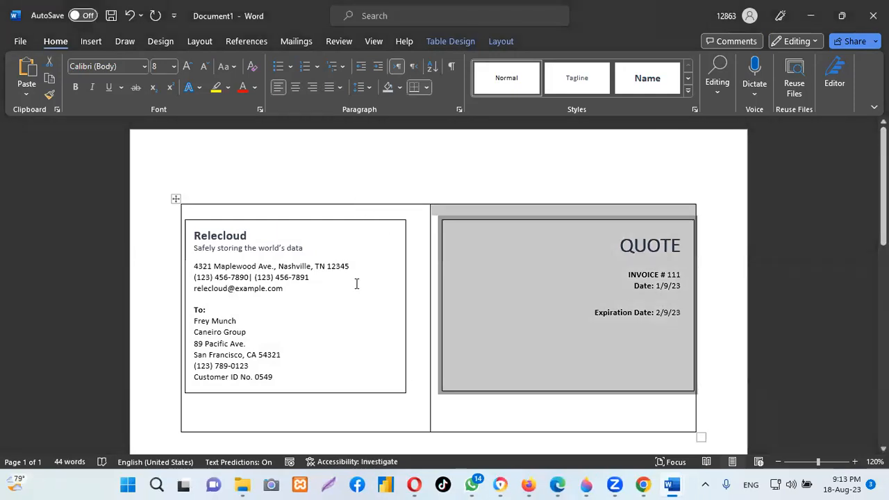
# - Select the whole outer table and remove its lines with the No Border option
pyautogui.click(345, 431)
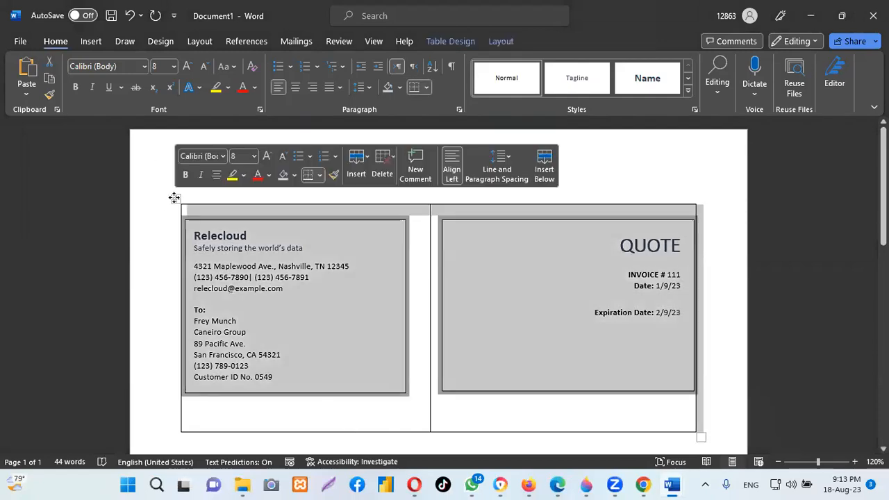
pyautogui.click(175, 197)
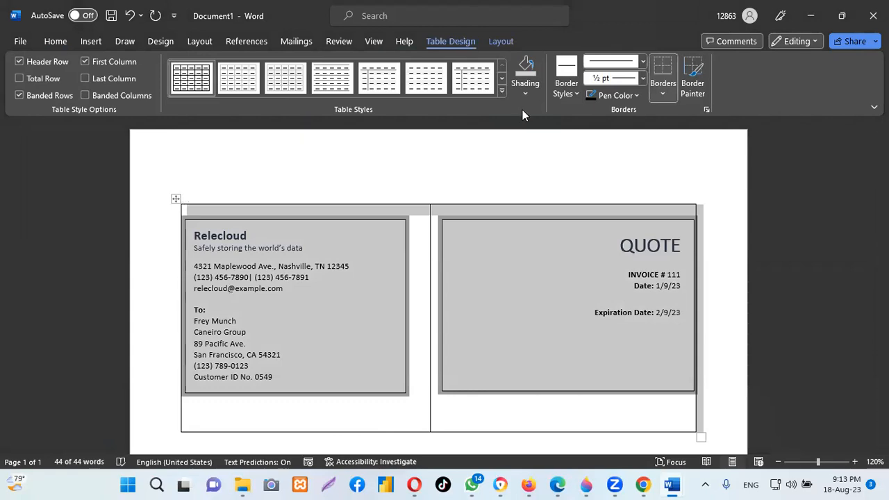
pyautogui.click(661, 96)
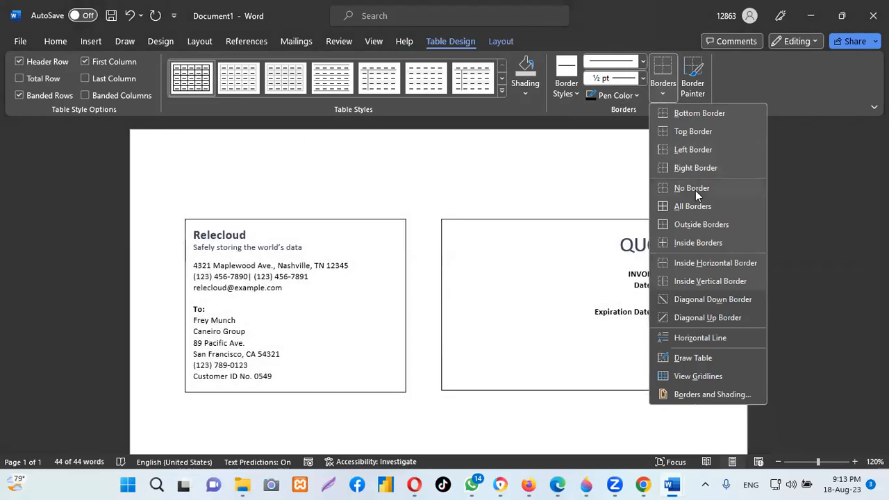
pyautogui.click(695, 188)
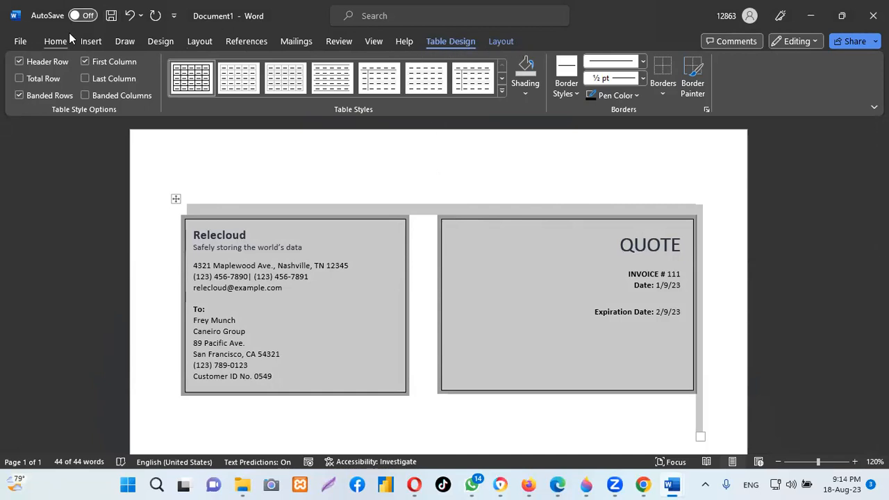
pyautogui.click(421, 434)
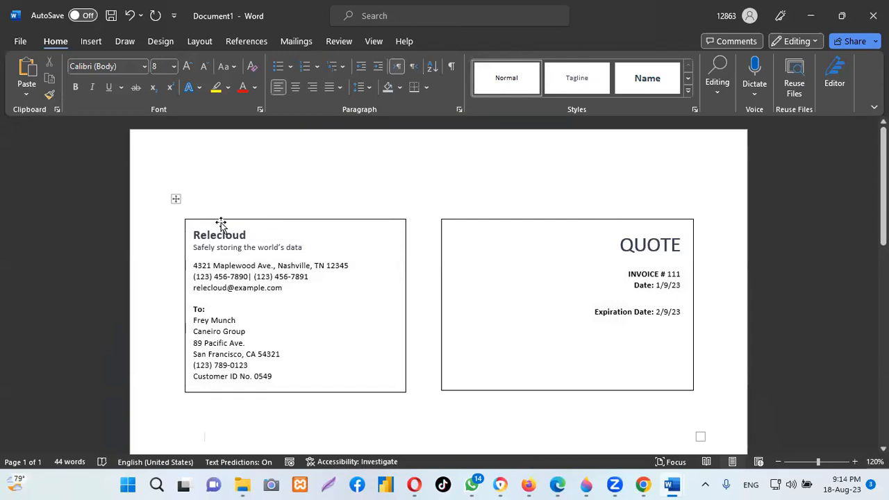
# - Remove the outline from both header text boxes, the company and customer details one and the QUOTE one, with No Outline
pyautogui.click(223, 220)
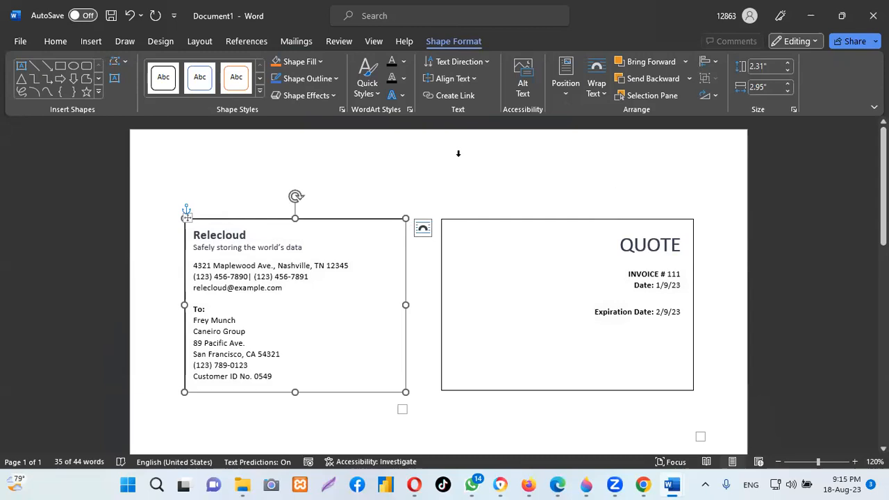
pyautogui.click(336, 79)
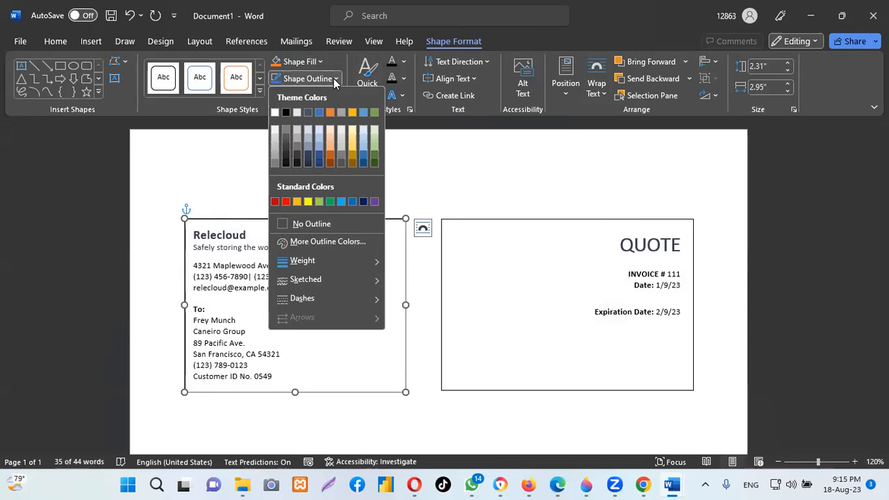
pyautogui.click(325, 225)
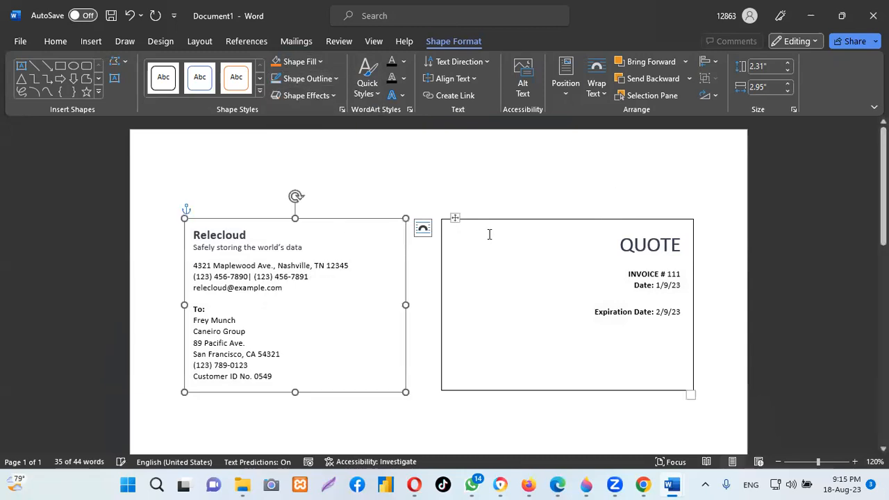
pyautogui.click(504, 220)
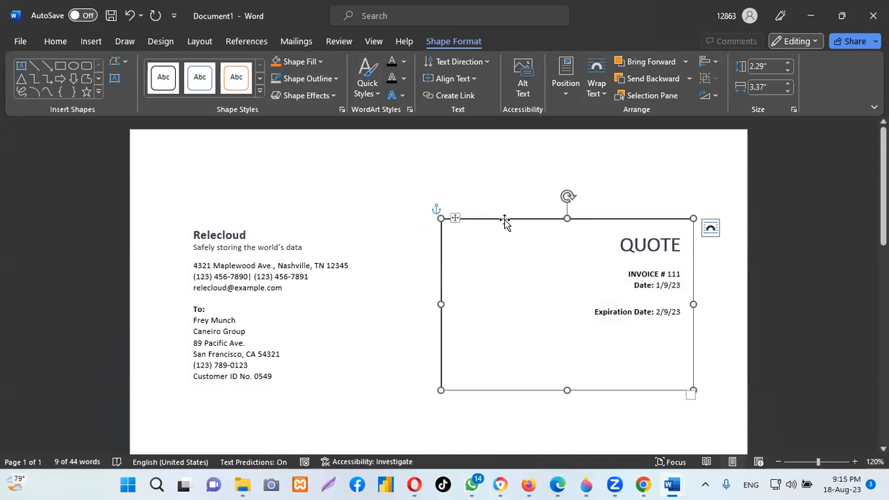
pyautogui.click(337, 80)
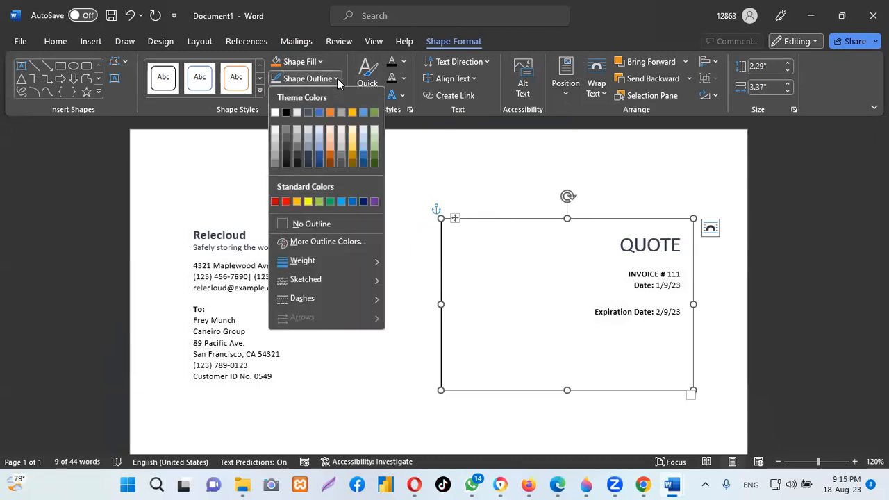
pyautogui.click(317, 223)
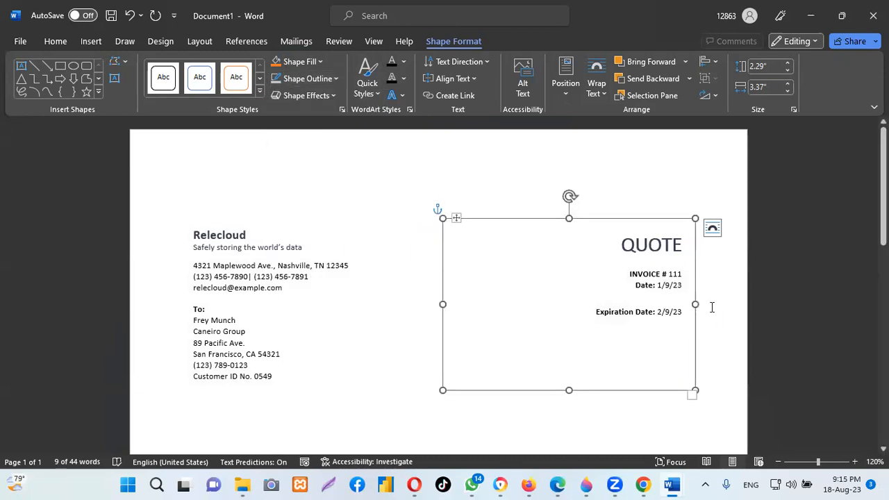
pyautogui.click(842, 265)
pyautogui.scroll(-5, 859, 226)
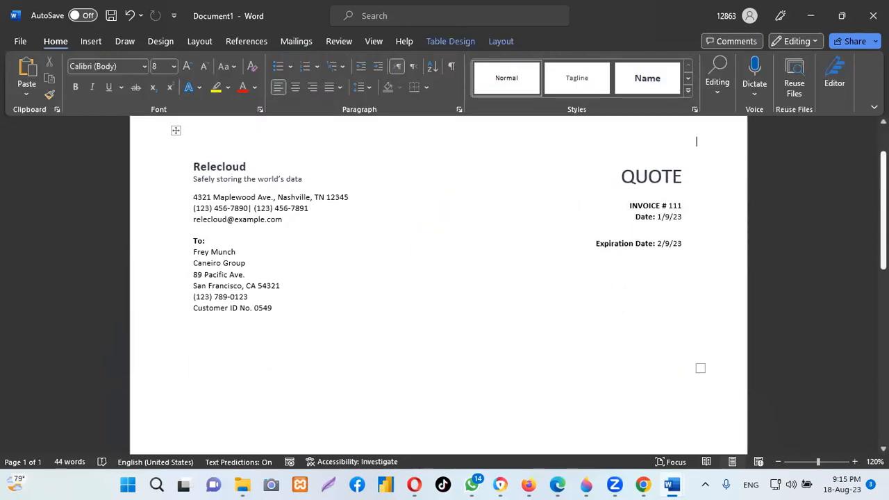
# - Set all text in the company and customer details text box to 10 pt and extend the box slightly downward
pyautogui.scroll(4, 438, 284)
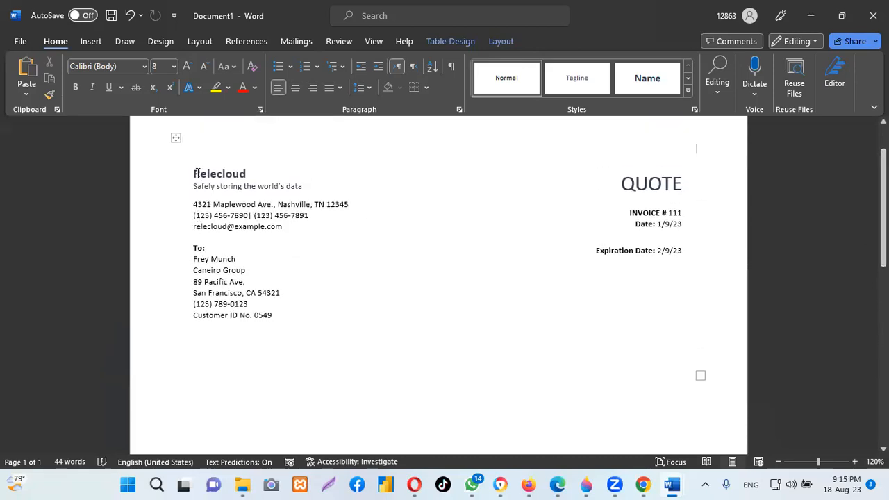
pyautogui.moveTo(195, 171); pyautogui.dragTo(280, 294)
pyautogui.click(453, 42)
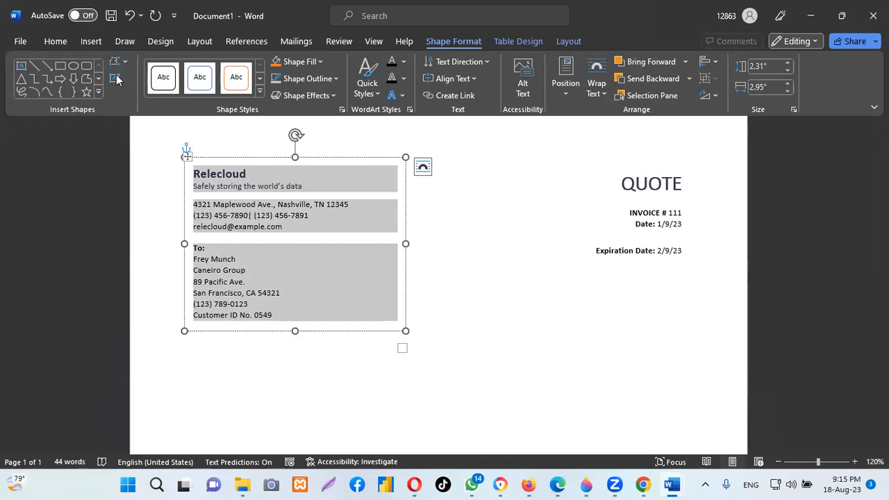
pyautogui.click(55, 42)
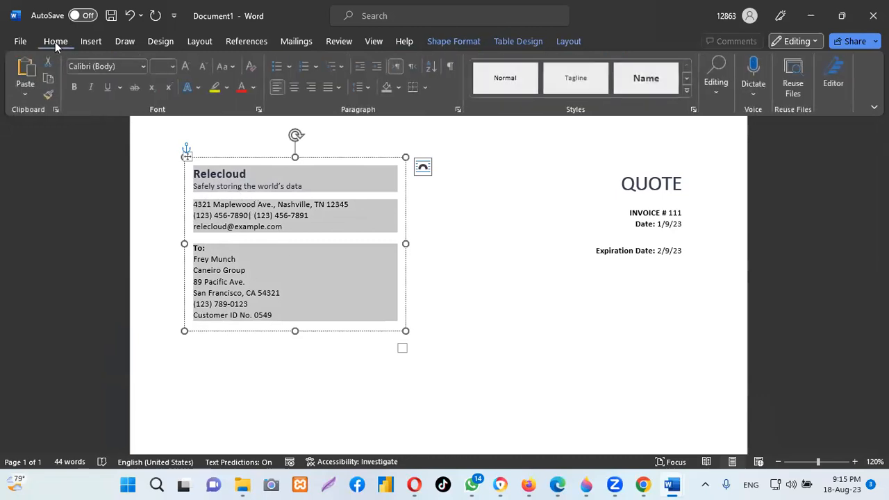
pyautogui.click(174, 66)
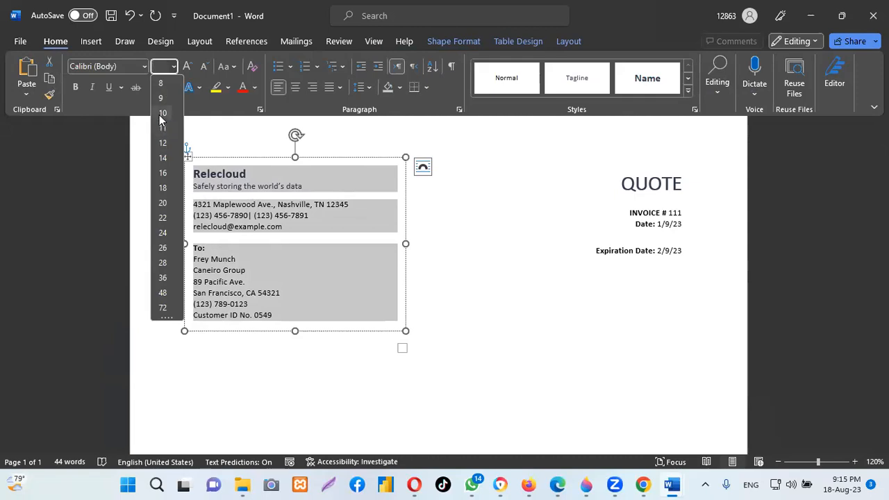
pyautogui.click(160, 115)
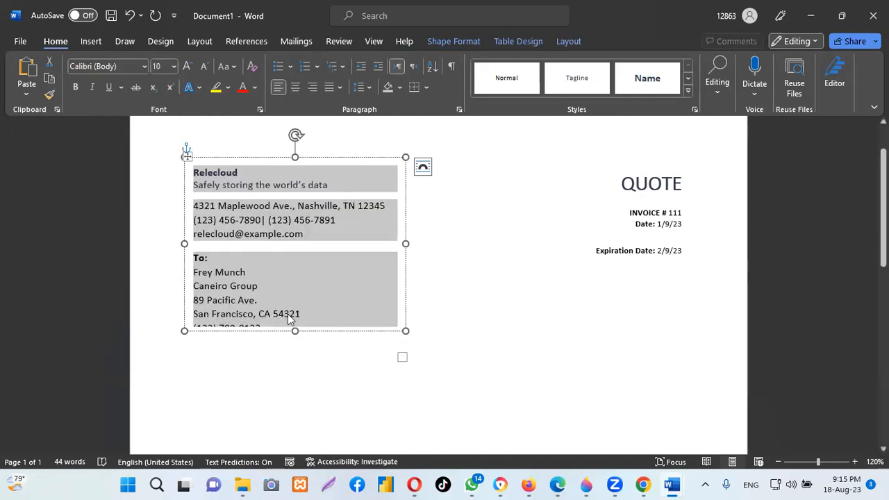
pyautogui.moveTo(296, 336); pyautogui.dragTo(297, 342)
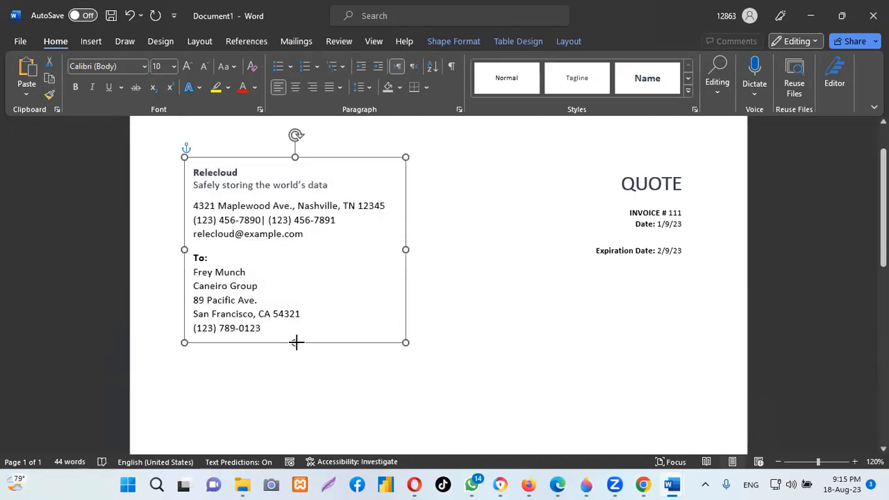
# - Set the invoice number, date and expiration date lines under QUOTE to 11 pt
pyautogui.click(658, 216)
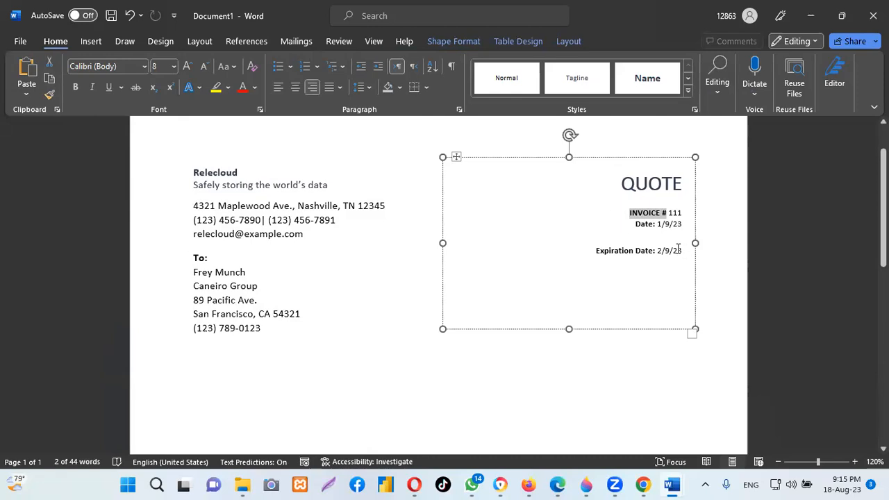
pyautogui.moveTo(679, 251); pyautogui.dragTo(602, 219)
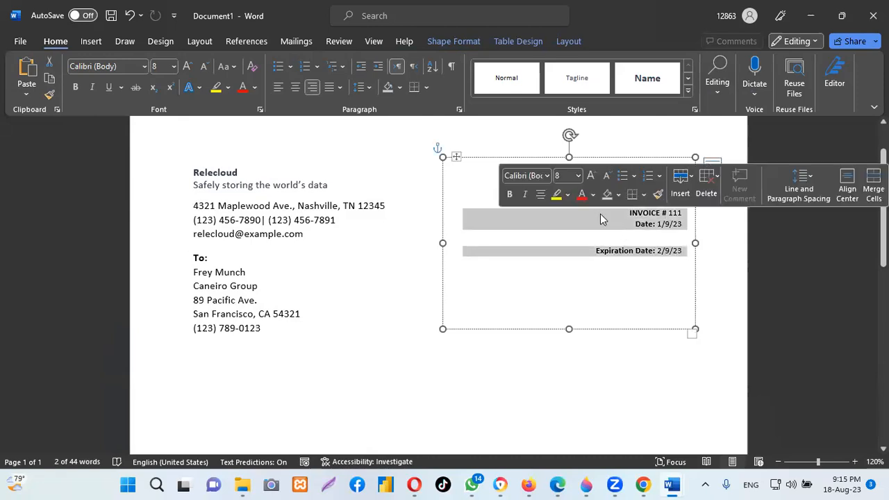
pyautogui.click(174, 66)
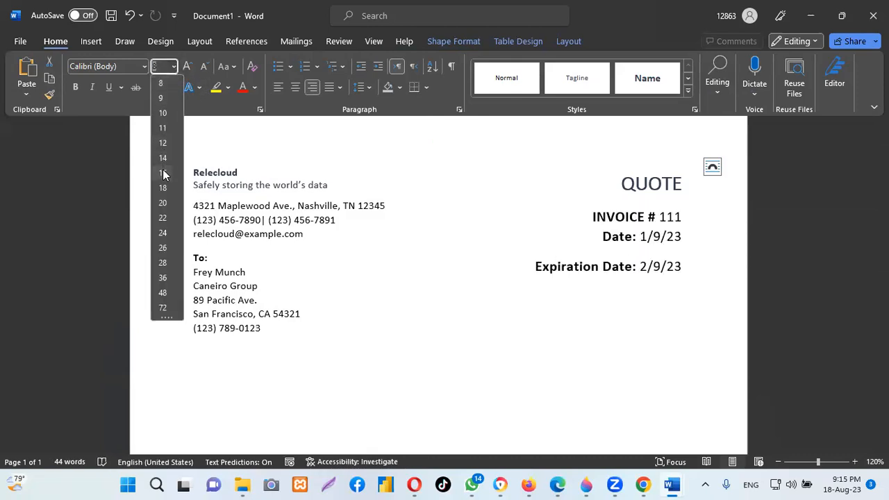
pyautogui.click(164, 129)
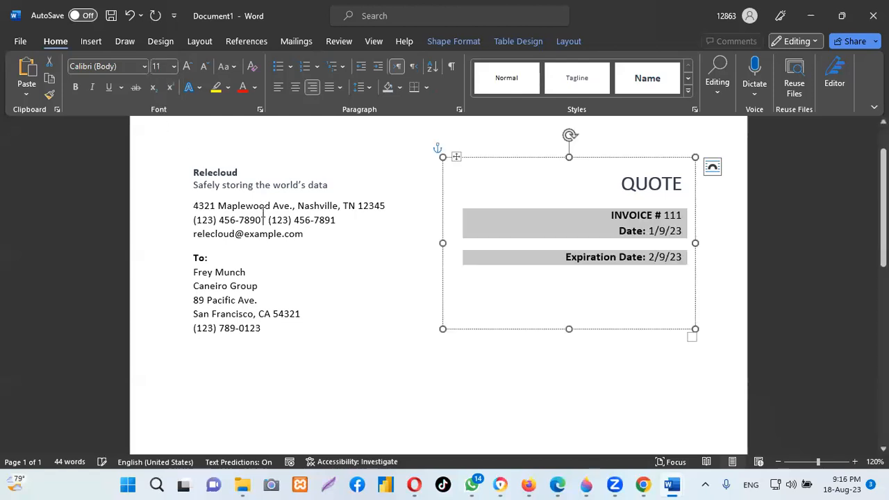
# - Enlarge all text in the company and customer details text box to 11 pt and stretch the box a little further down
pyautogui.moveTo(263, 220)
pyautogui.mouseDown()
pyautogui.moveTo(193, 220)
pyautogui.moveTo(205, 209)
pyautogui.moveTo(251, 213)
pyautogui.mouseUp()
pyautogui.click(129, 16)
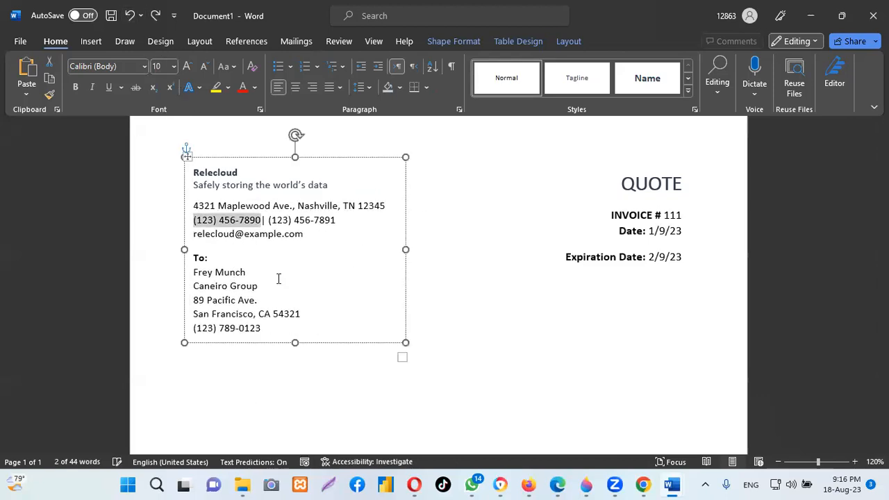
pyautogui.click(331, 333)
pyautogui.moveTo(243, 321); pyautogui.dragTo(198, 181)
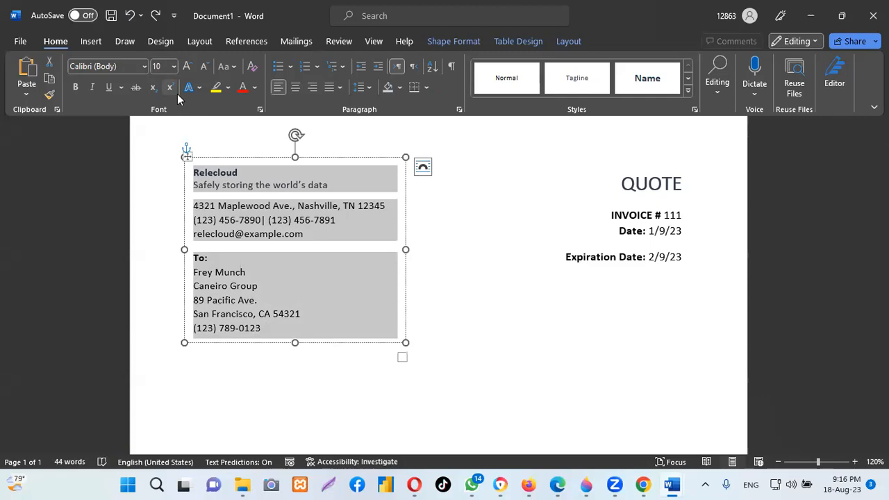
pyautogui.click(174, 66)
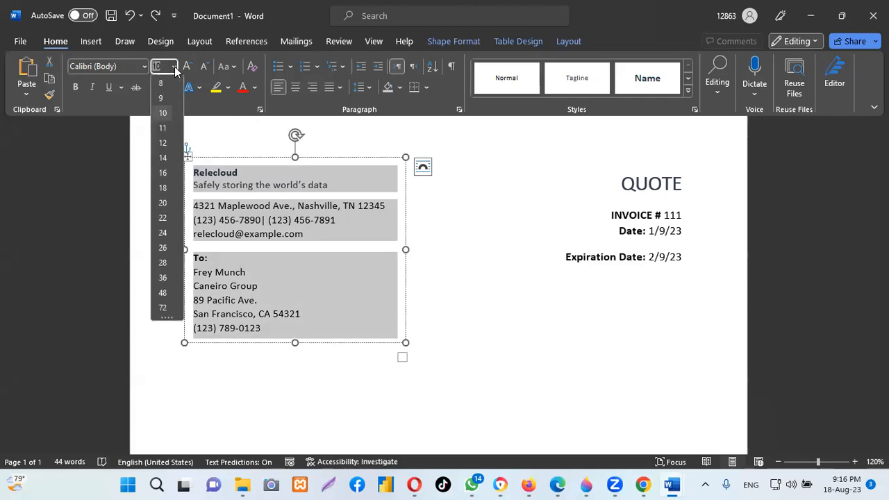
pyautogui.click(164, 127)
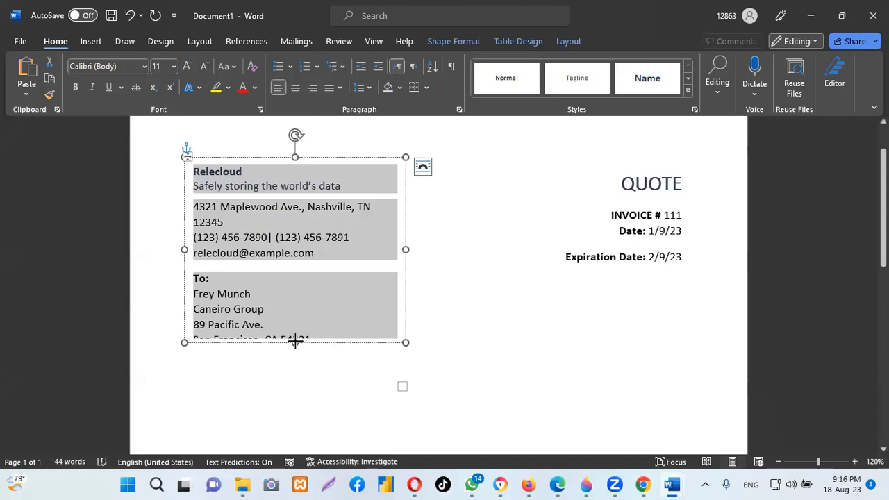
pyautogui.moveTo(295, 342); pyautogui.dragTo(295, 353)
pyautogui.doubleClick(349, 275)
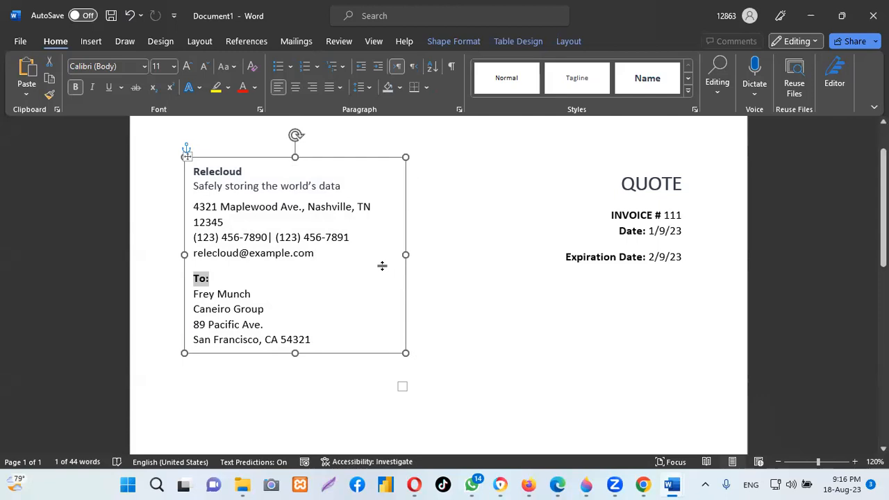
pyautogui.click(470, 400)
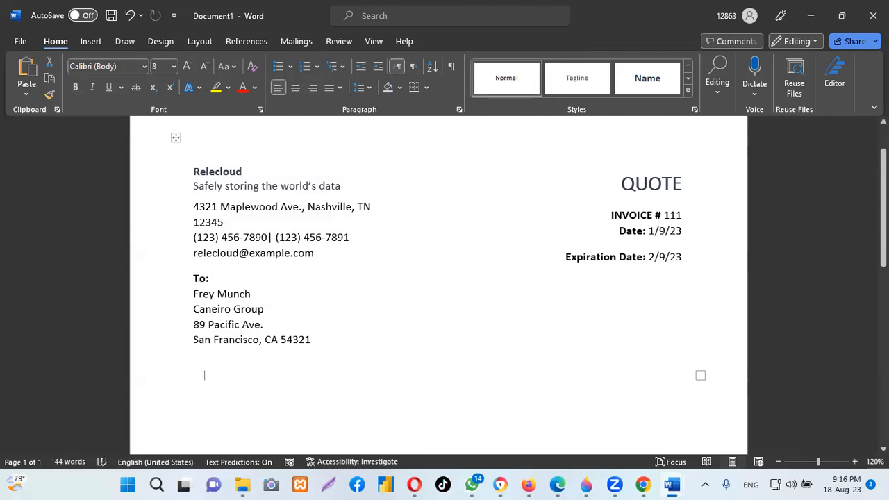
# - Compare the header text with the one in the Simple service quote document, and return to Document1
pyautogui.scroll(2, 789, 407)
pyautogui.scroll(-3, 789, 407)
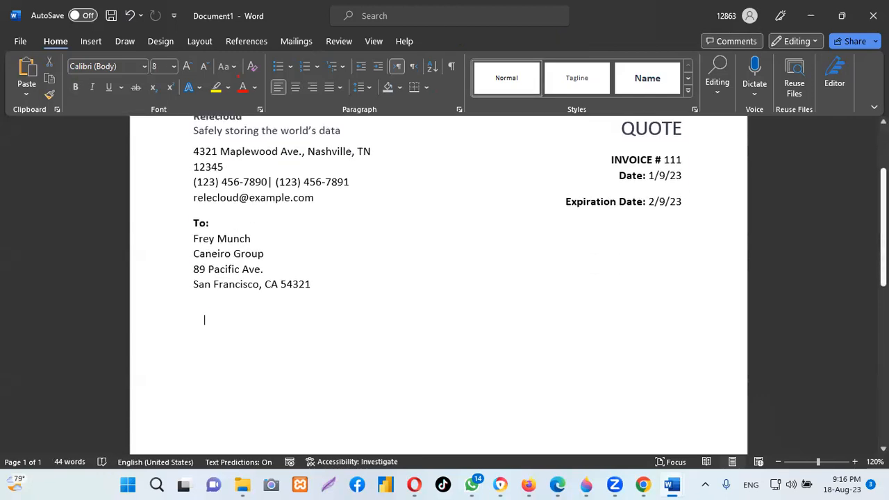
pyautogui.scroll(2, 789, 407)
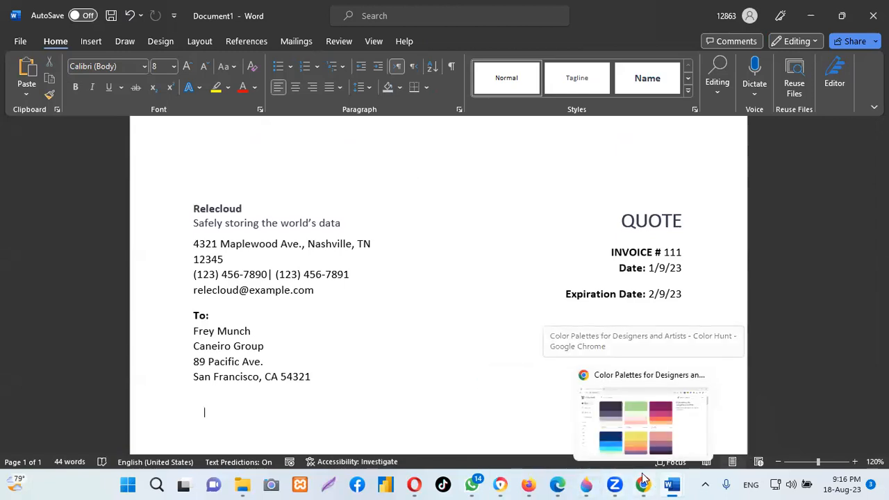
pyautogui.moveTo(671, 484)
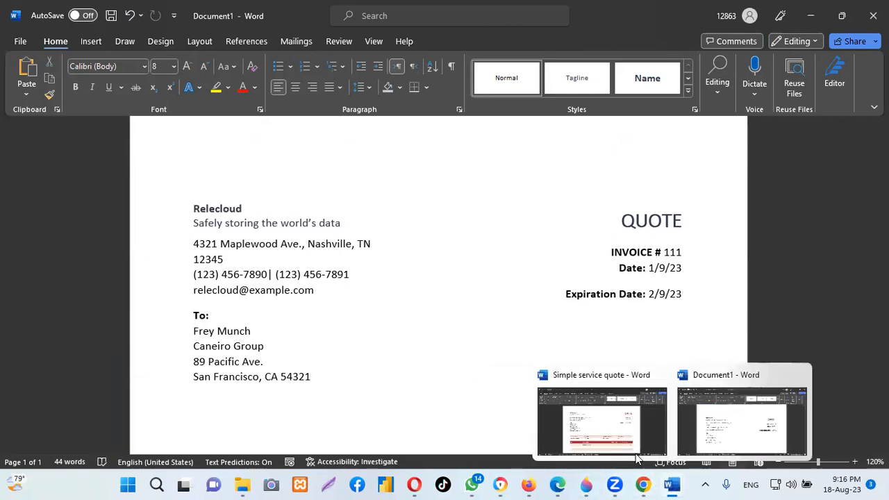
pyautogui.click(595, 420)
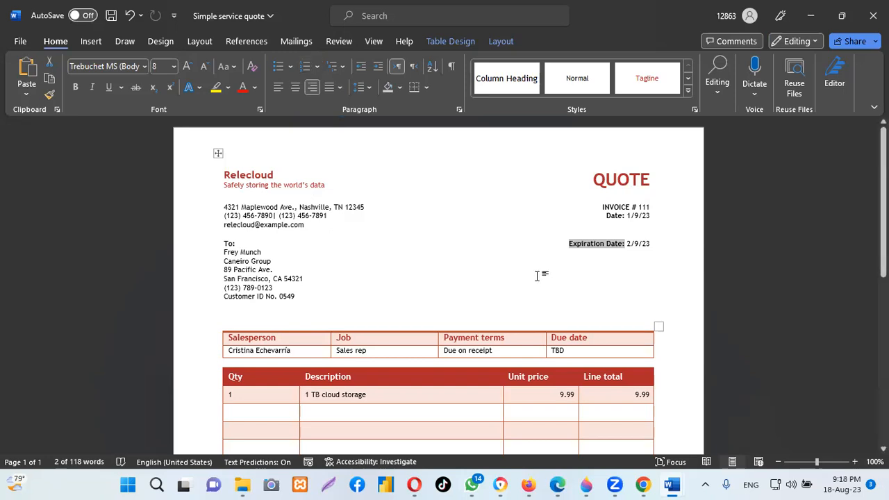
pyautogui.moveTo(672, 484)
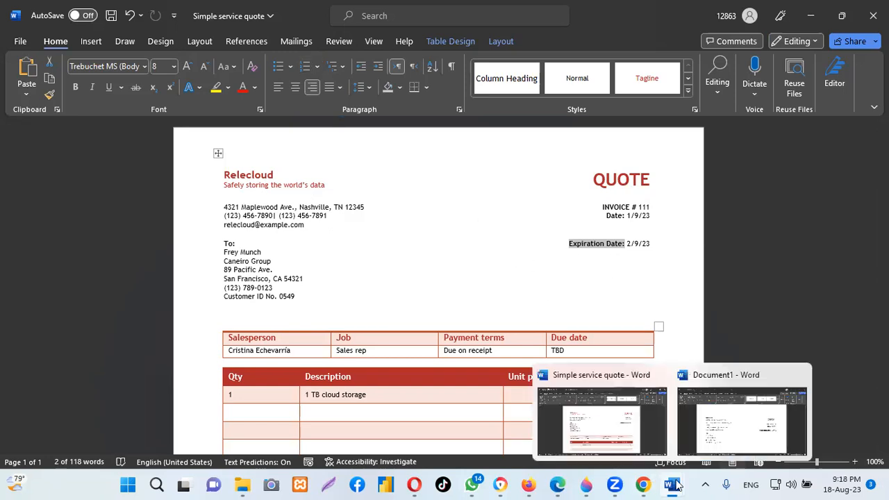
pyautogui.click(738, 430)
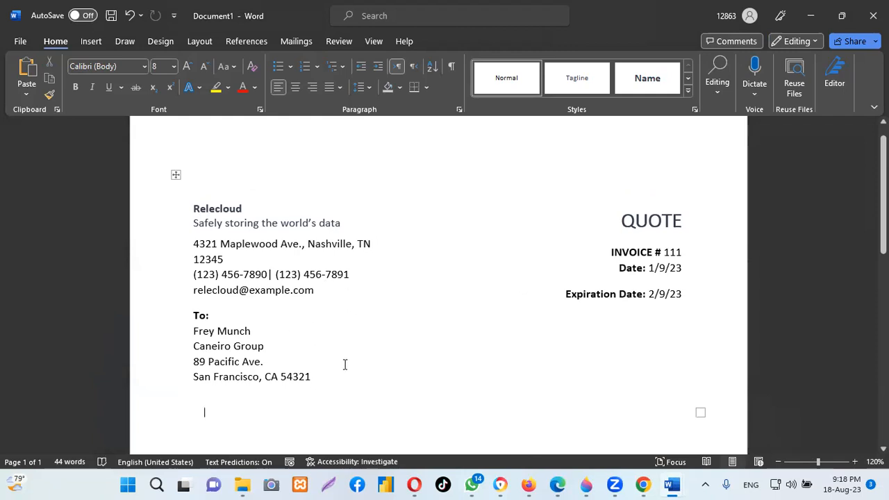
# - Set the company address, contact lines and the whole To: block to 10 pt, leaving out the company name and tagline
pyautogui.moveTo(312, 375); pyautogui.dragTo(182, 243)
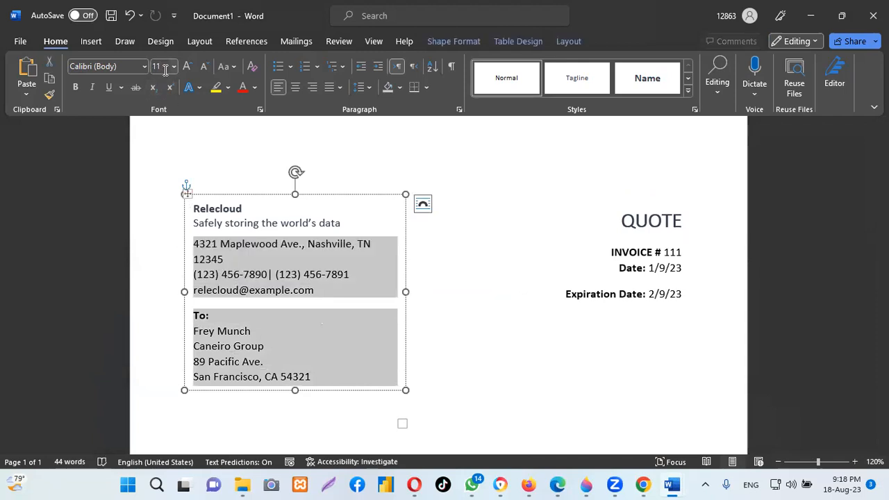
pyautogui.click(174, 66)
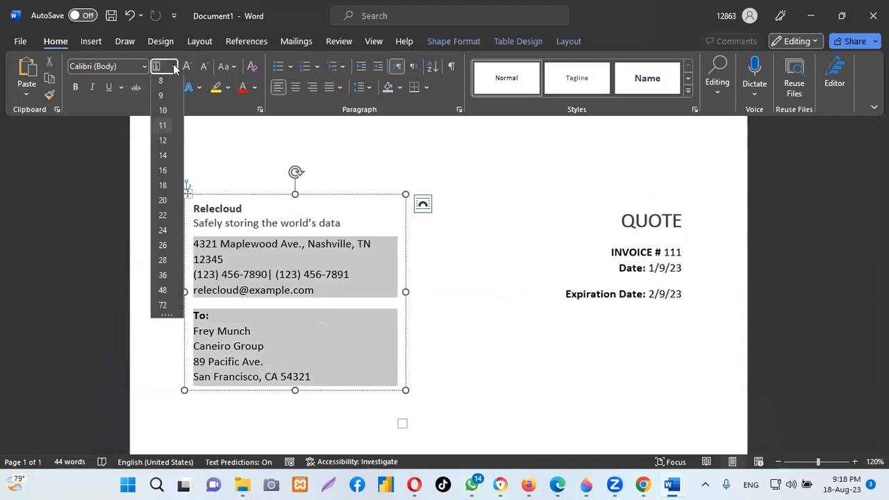
pyautogui.click(163, 111)
# - Reduce the invoice number, date and expiration date lines under QUOTE to 10 pt
pyautogui.doubleClick(614, 274)
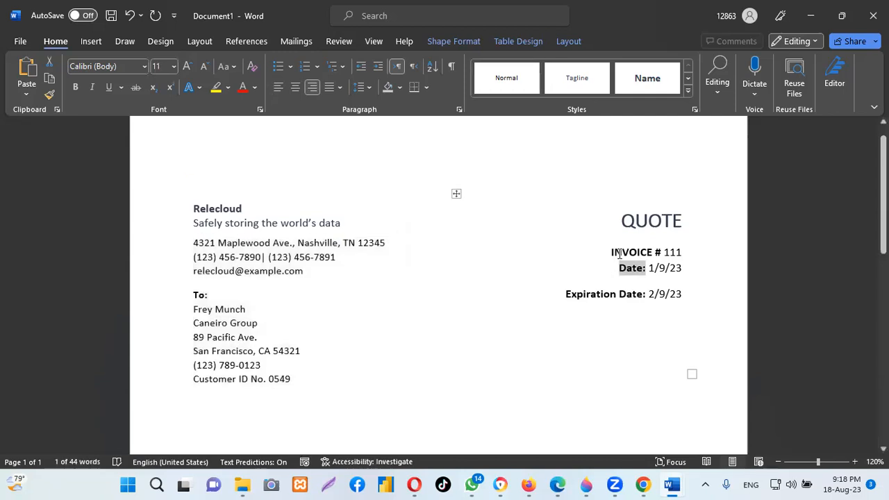
pyautogui.moveTo(612, 253); pyautogui.dragTo(675, 298)
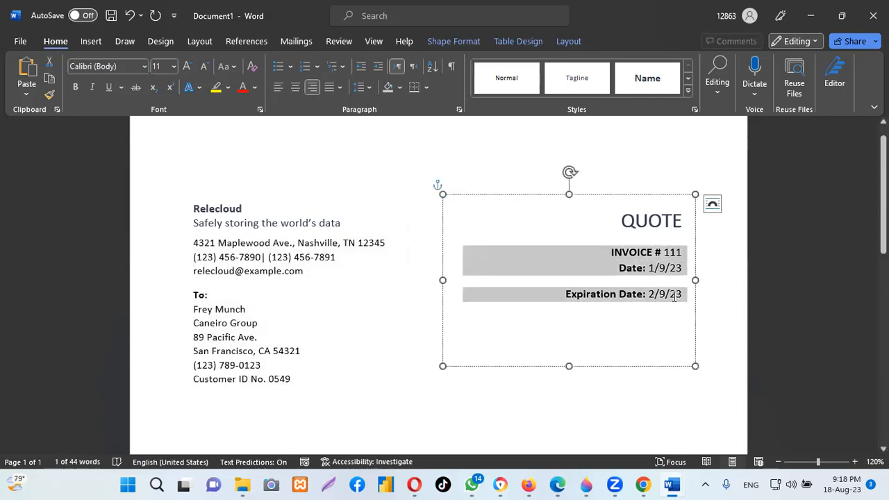
pyautogui.click(173, 66)
pyautogui.click(164, 113)
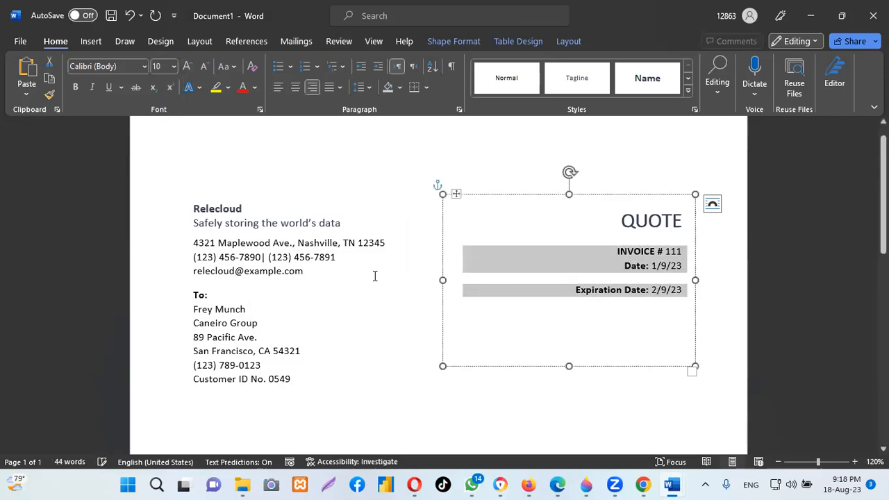
pyautogui.click(297, 339)
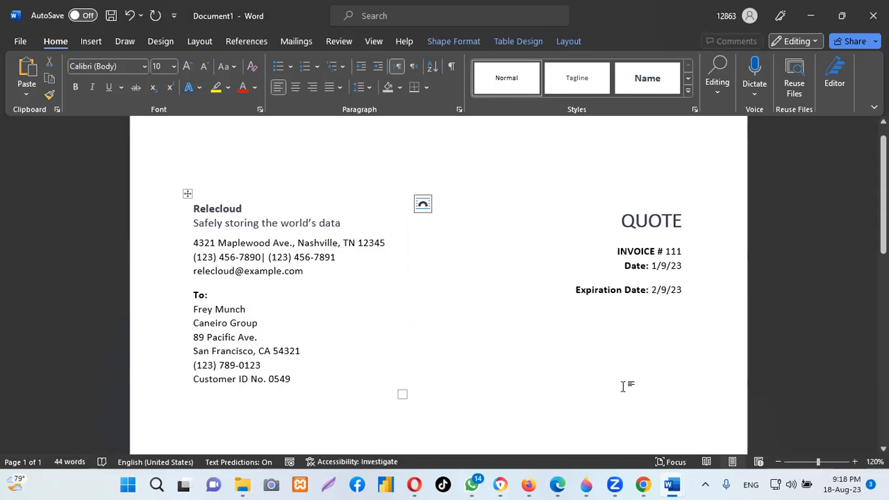
# - Switch to Chrome and browse the newest Color Hunt palettes for a colour scheme that suits the quote
pyautogui.click(644, 484)
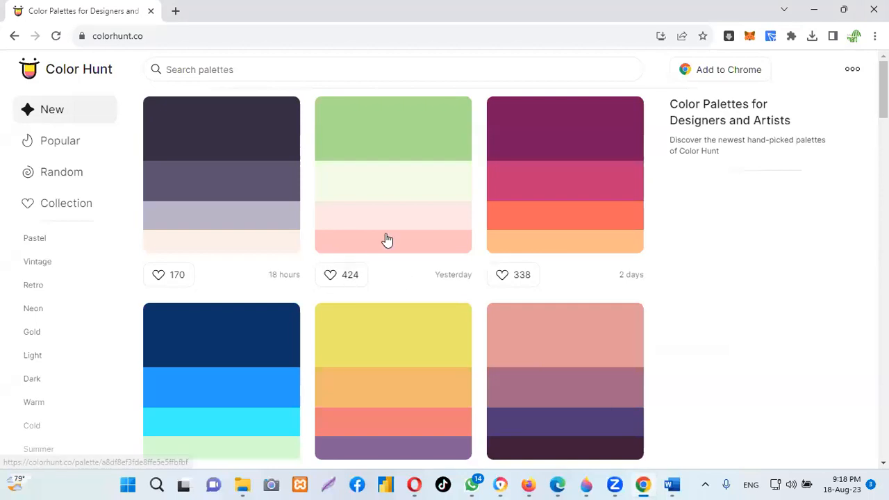
pyautogui.scroll(-15, 514, 188)
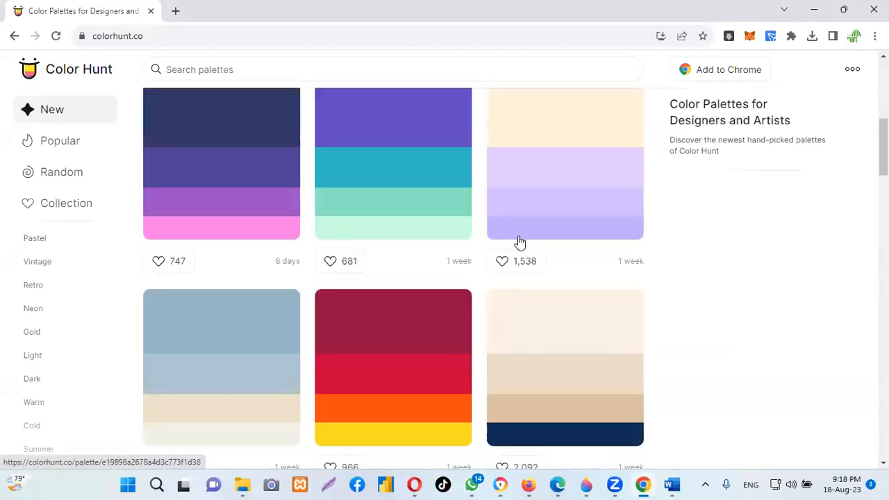
pyautogui.scroll(-20, 518, 254)
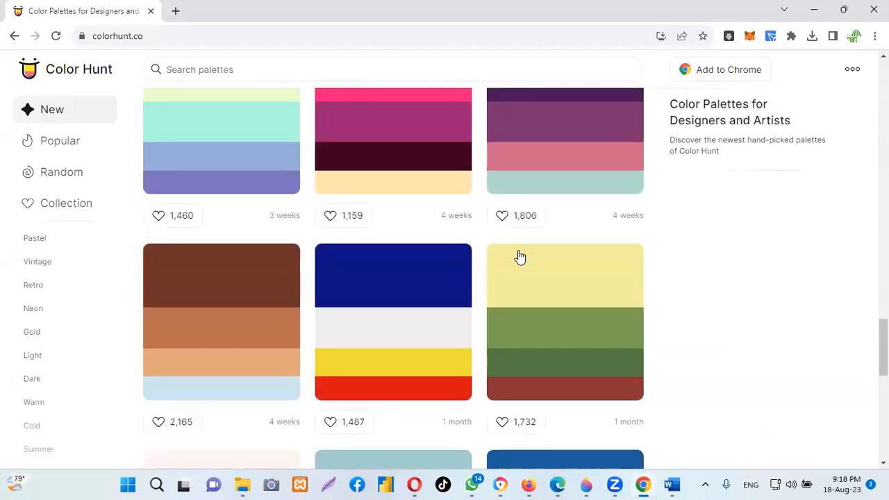
pyautogui.scroll(13, 518, 254)
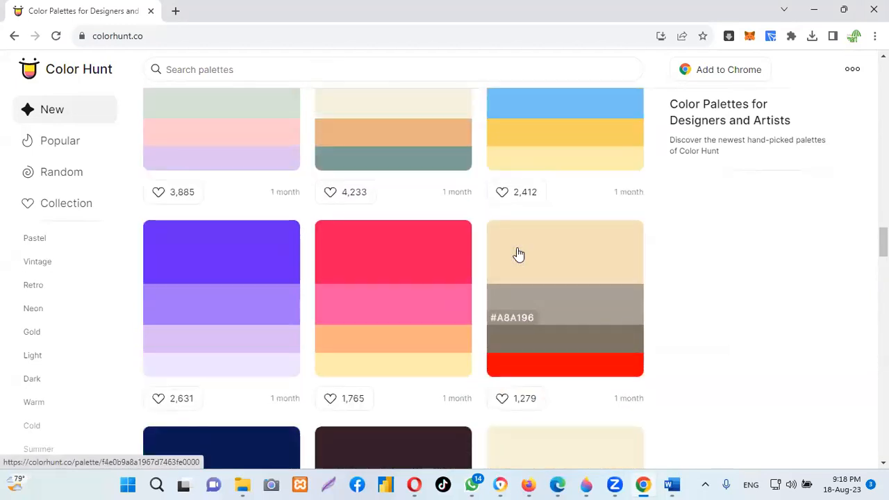
pyautogui.scroll(15, 518, 254)
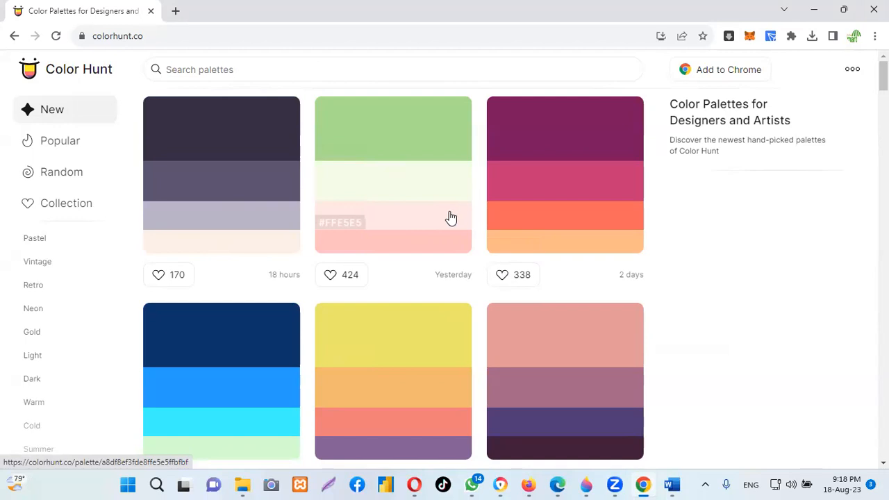
pyautogui.scroll(-5, 453, 215)
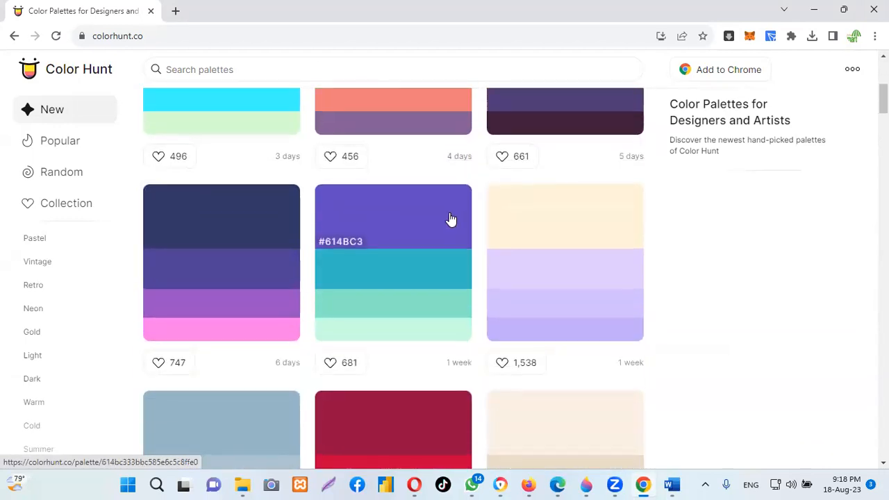
pyautogui.scroll(5, 453, 214)
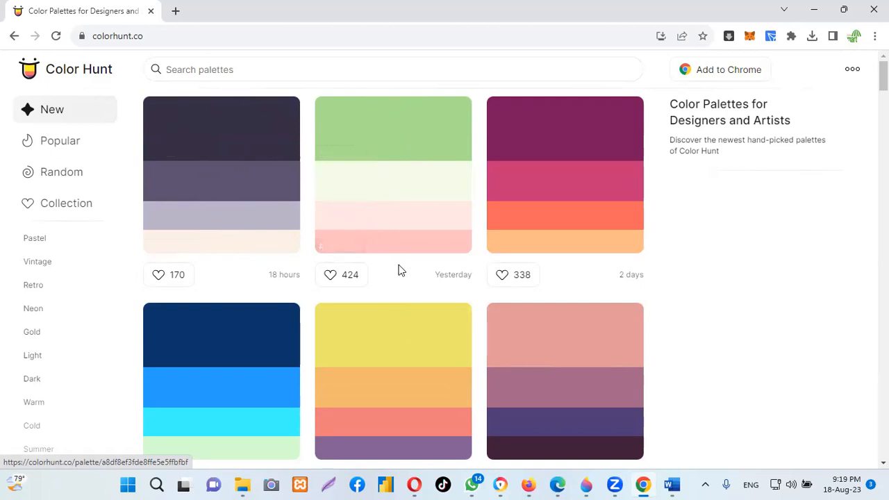
pyautogui.scroll(-3, 399, 267)
pyautogui.scroll(-1, 400, 264)
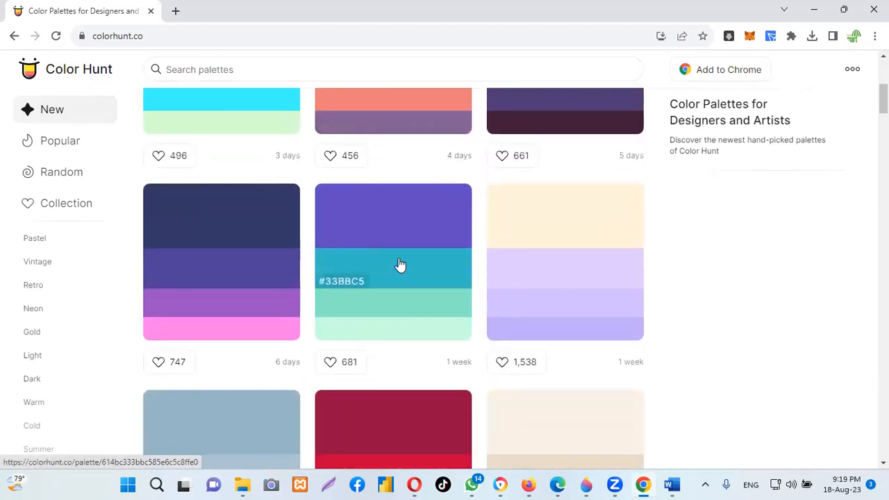
pyautogui.scroll(-3, 414, 254)
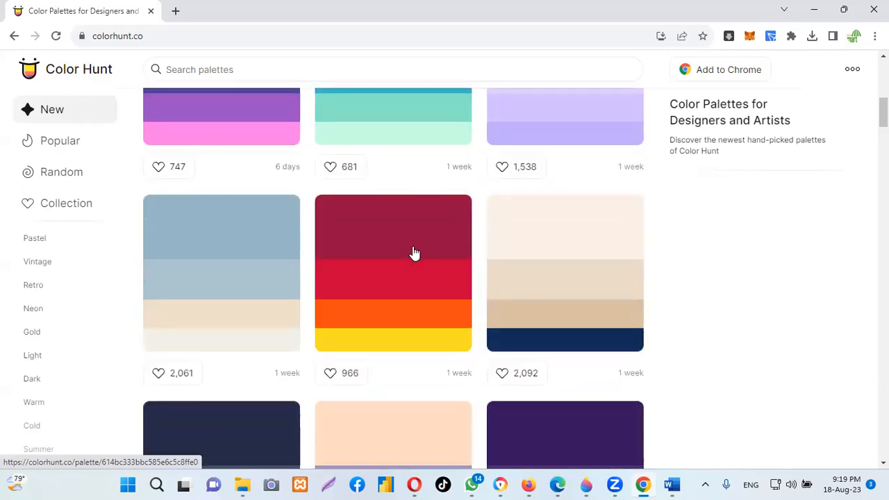
pyautogui.scroll(4, 415, 301)
pyautogui.scroll(2, 415, 301)
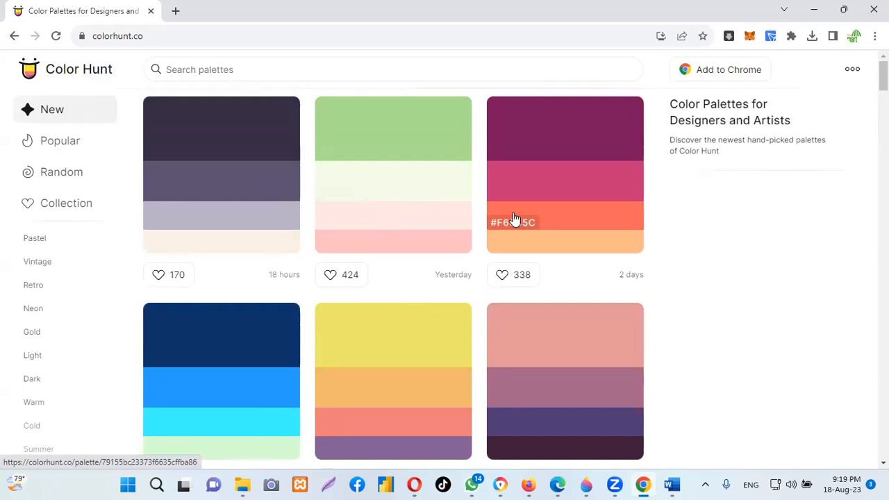
pyautogui.scroll(-6, 344, 268)
pyautogui.scroll(-11, 348, 274)
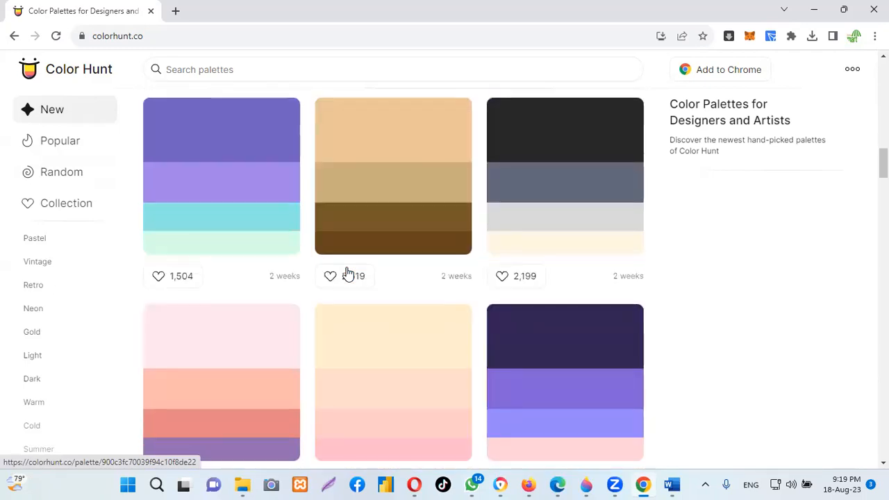
pyautogui.scroll(-4, 348, 274)
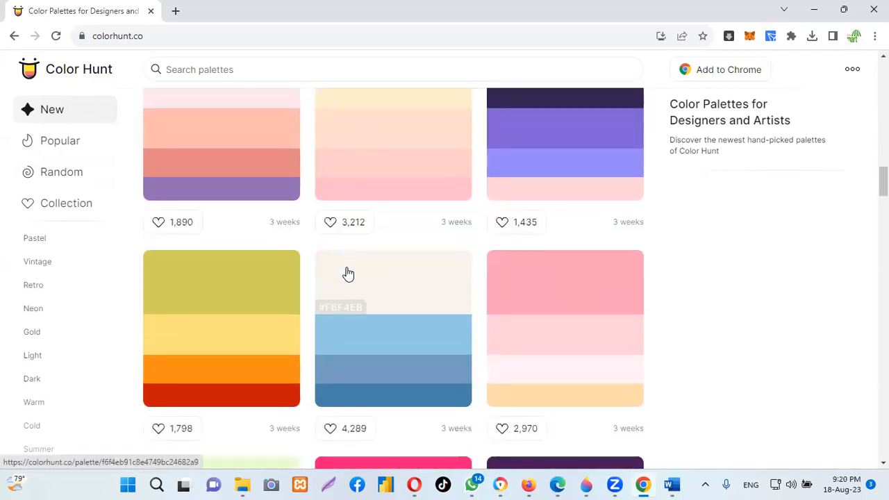
pyautogui.scroll(-4, 349, 274)
pyautogui.scroll(3, 348, 275)
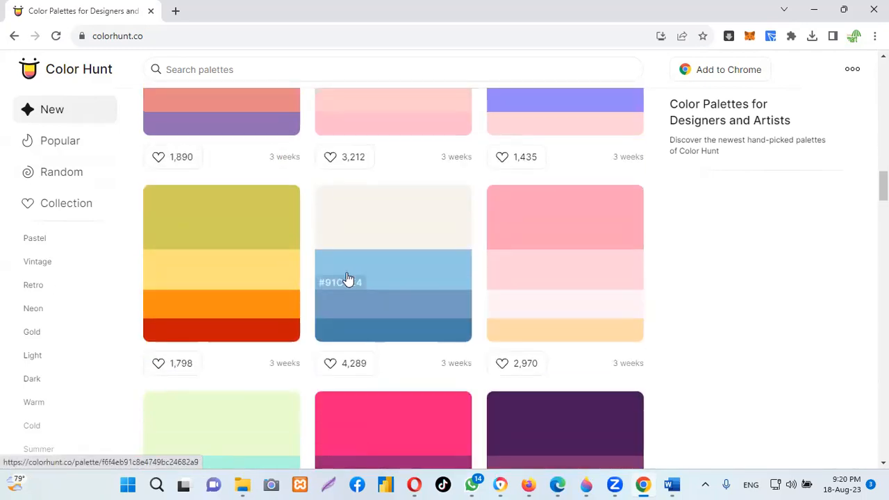
pyautogui.scroll(1, 346, 275)
pyautogui.scroll(-9, 346, 275)
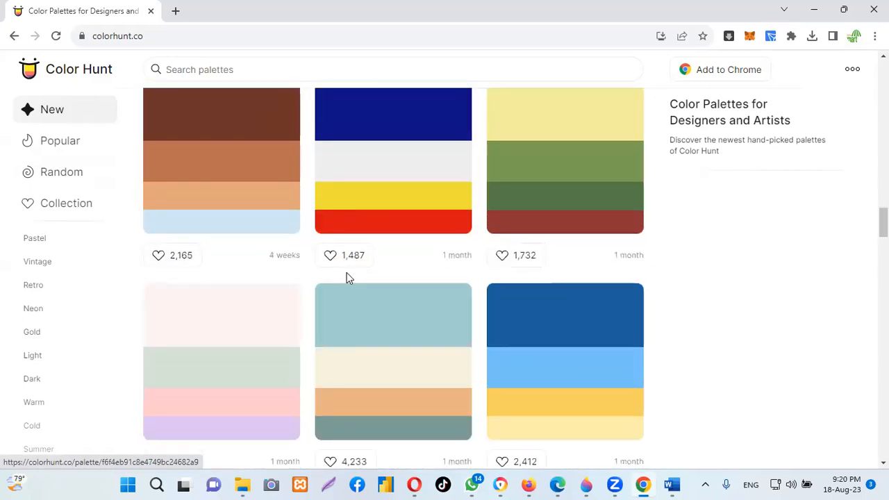
pyautogui.scroll(-9, 349, 277)
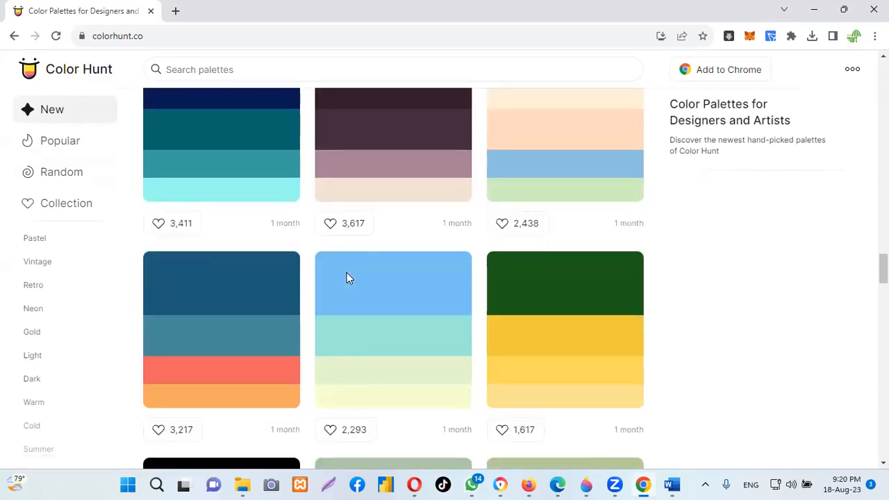
pyautogui.scroll(-15, 349, 280)
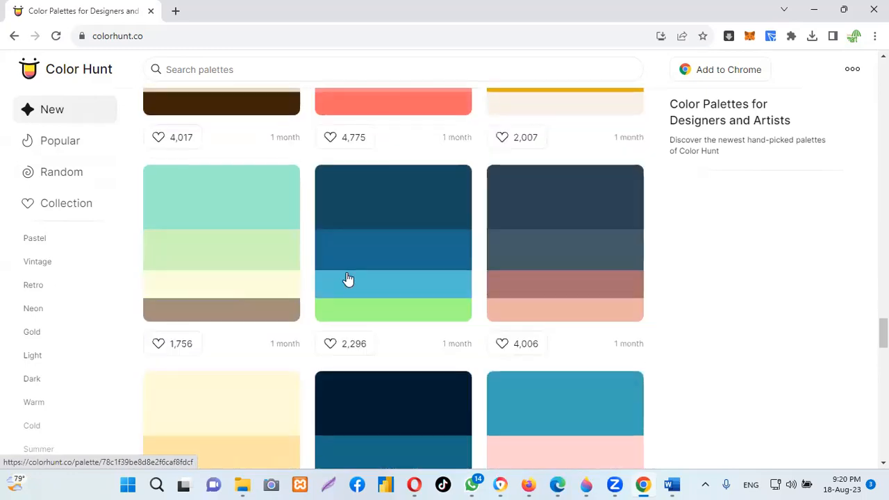
pyautogui.scroll(-7, 349, 279)
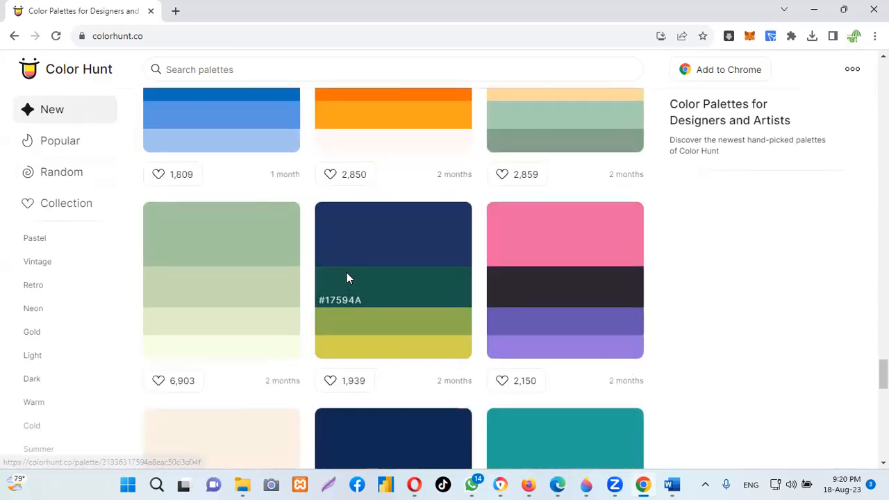
pyautogui.scroll(3, 348, 279)
pyautogui.scroll(-5, 486, 317)
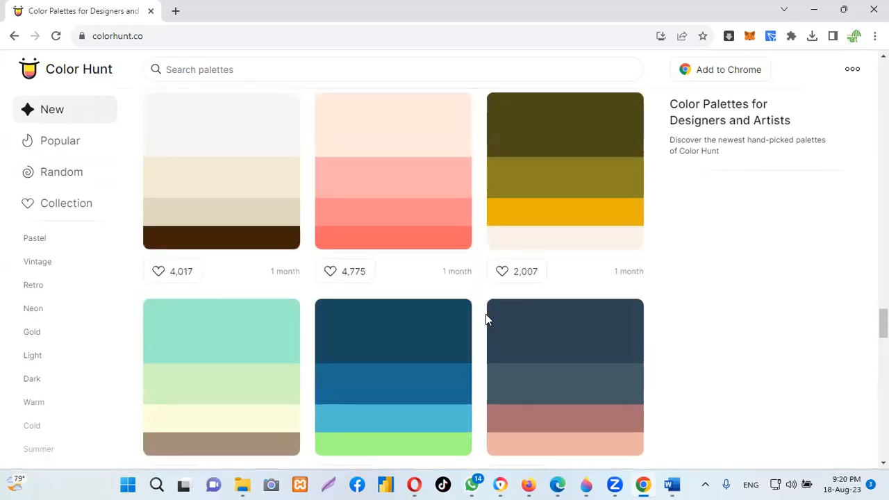
pyautogui.scroll(20, 485, 318)
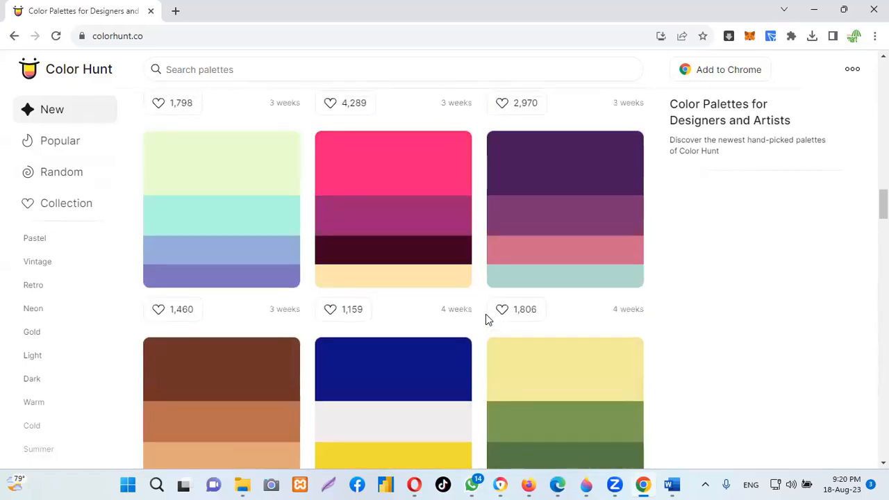
pyautogui.scroll(20, 486, 318)
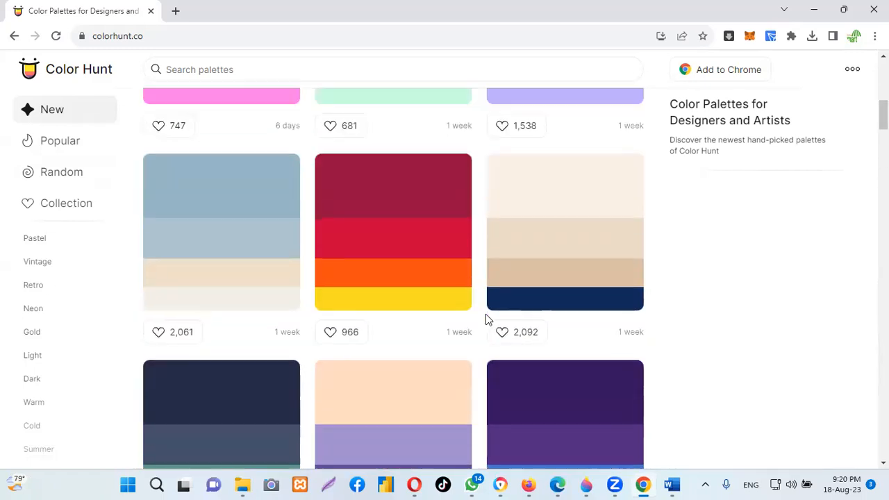
pyautogui.scroll(5, 485, 318)
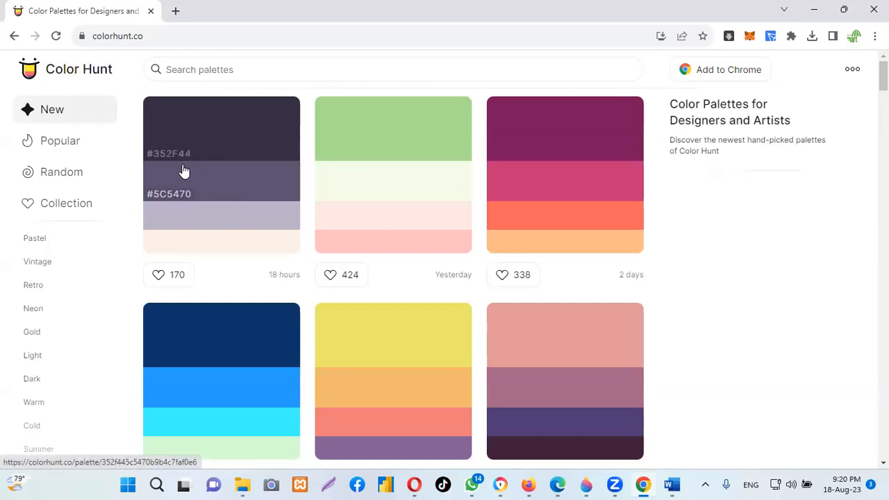
# - Open the dark purple palette first in the list, copy its darkest colour code #352F44, and return to Document1 in Word
pyautogui.click(208, 136)
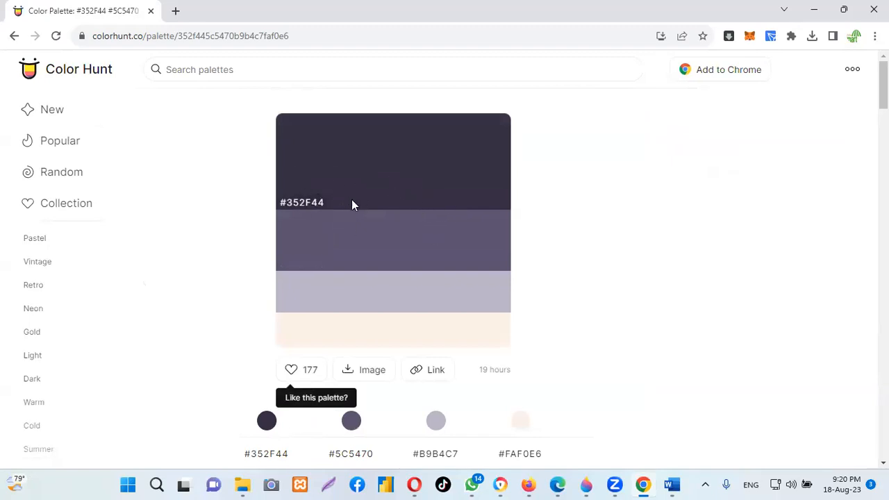
pyautogui.click(309, 204)
pyautogui.click(407, 72)
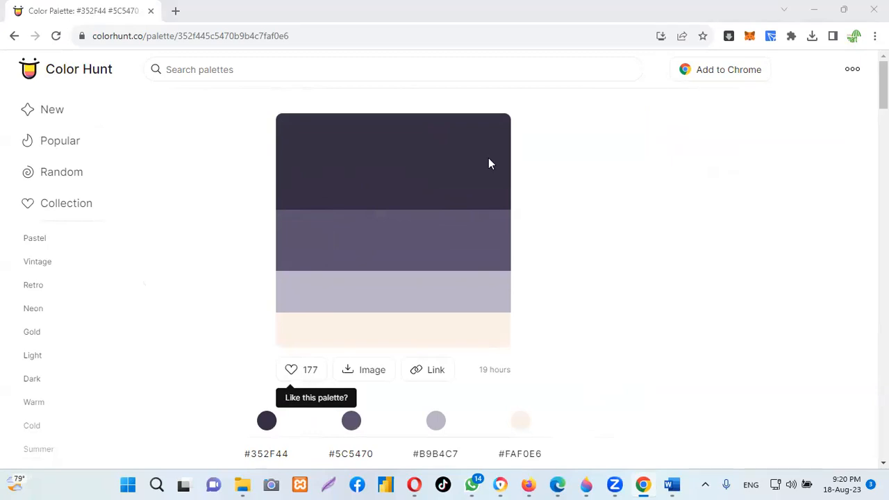
pyautogui.moveTo(672, 484)
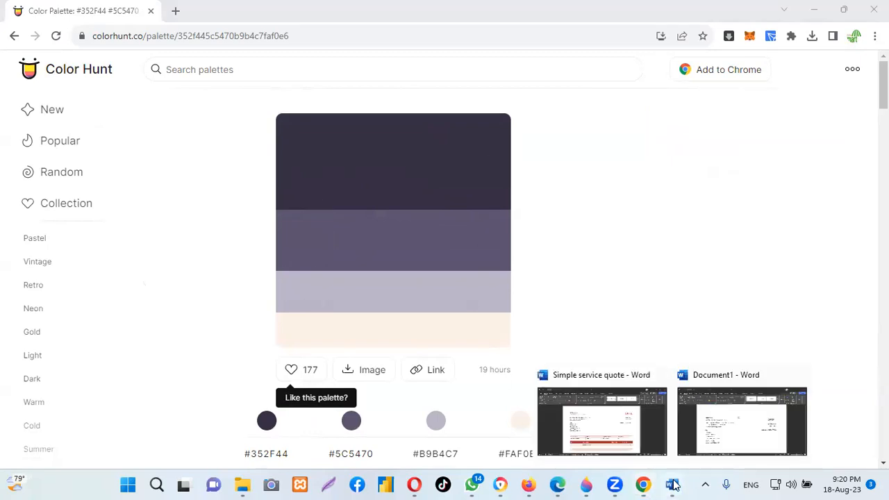
pyautogui.click(734, 434)
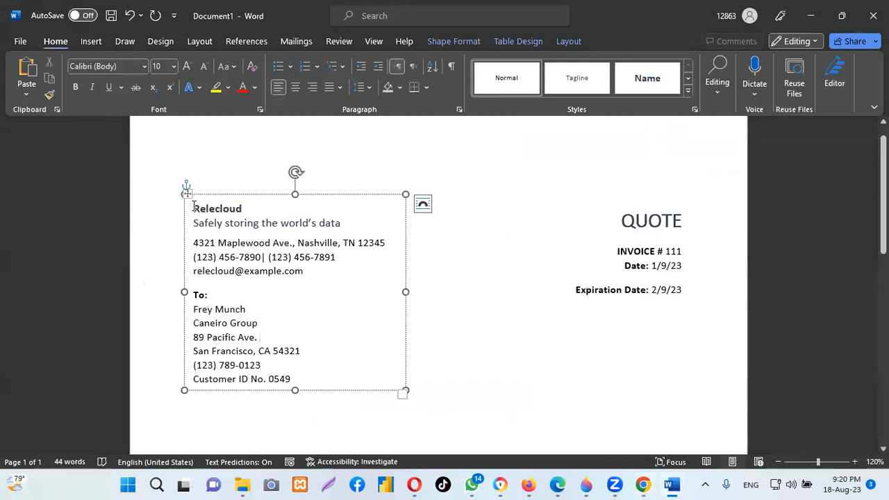
# - Apply the copied hex colour #352F44 as a custom font colour to the company name and tagline
pyautogui.moveTo(344, 223); pyautogui.dragTo(221, 212)
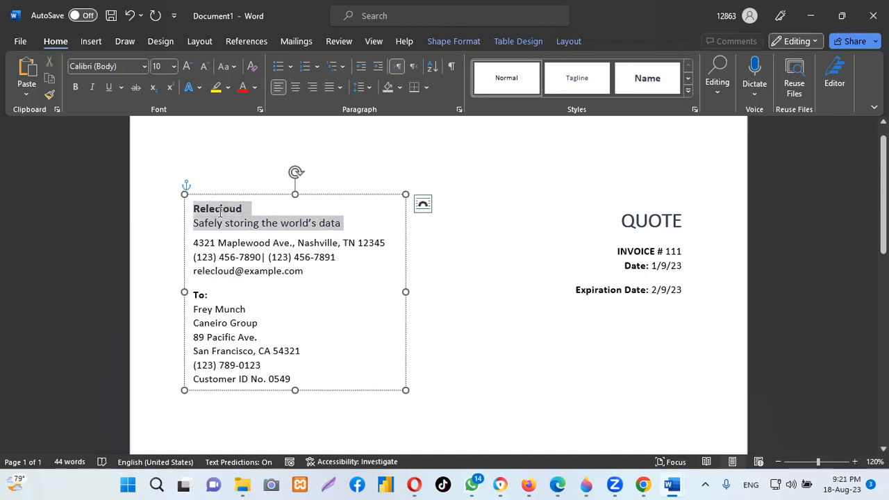
pyautogui.click(255, 87)
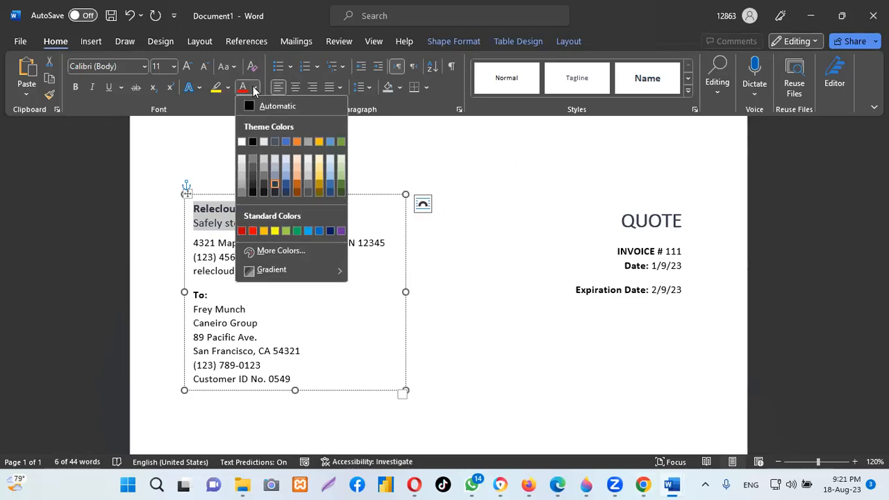
pyautogui.click(268, 249)
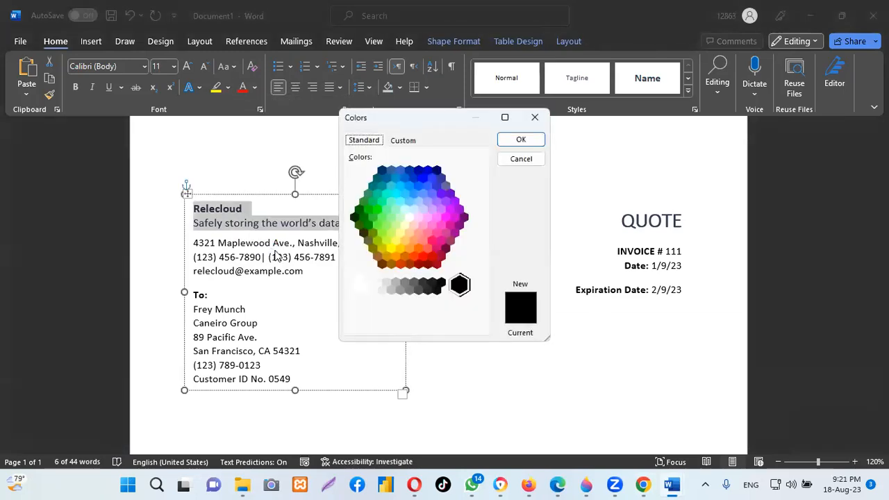
pyautogui.click(402, 141)
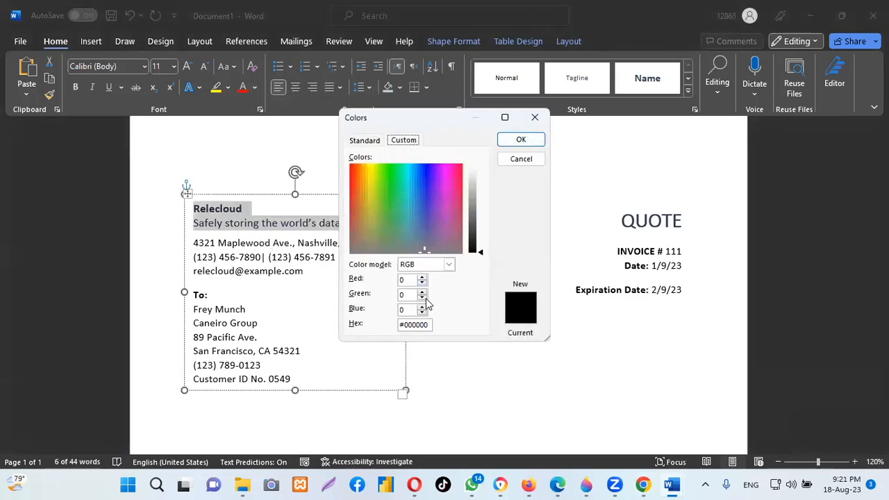
pyautogui.moveTo(400, 324); pyautogui.dragTo(443, 329)
pyautogui.press('BackSpace')
pyautogui.click(521, 138)
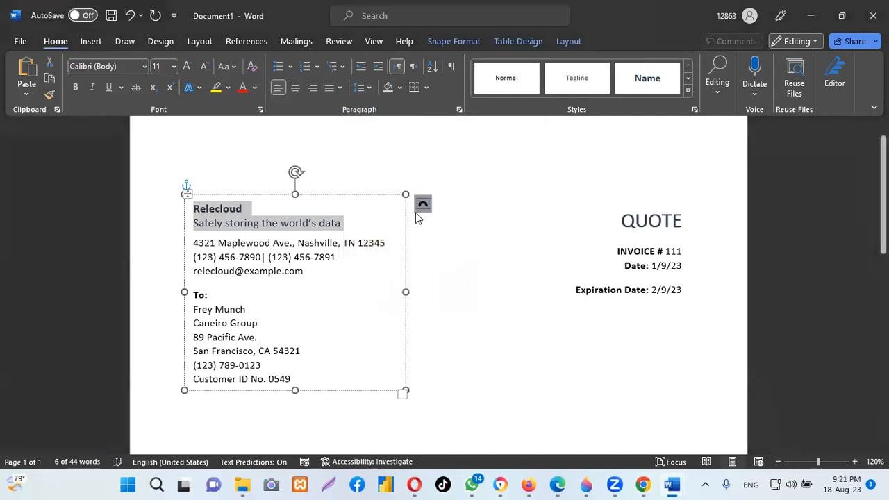
pyautogui.tripleClick(342, 223)
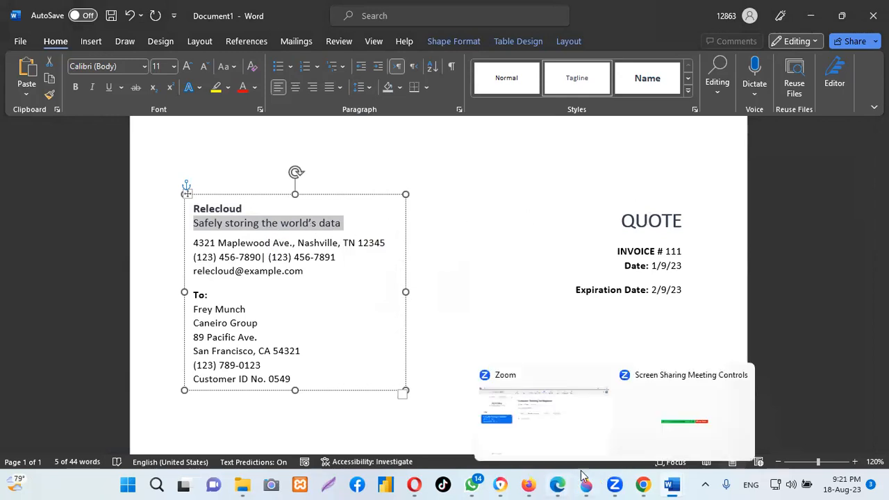
# - Switch to Chrome, go back to the newest Color Hunt palettes and browse them for a different colour scheme for the quote
pyautogui.click(644, 485)
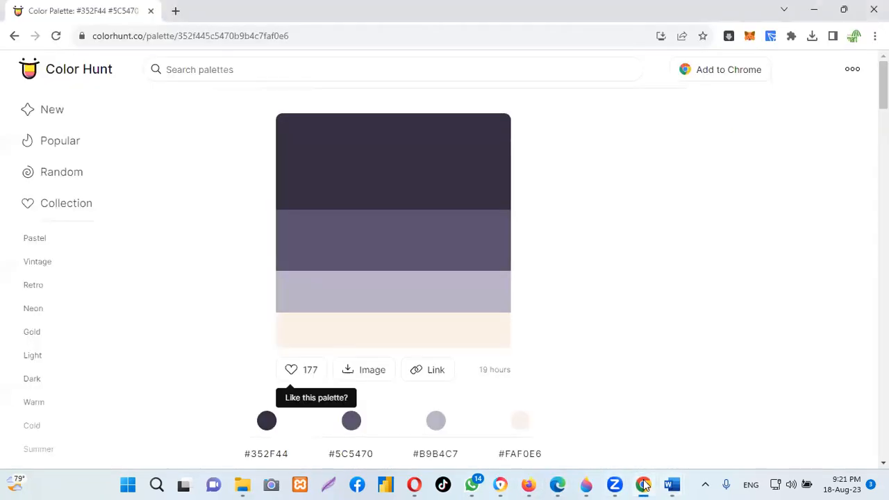
pyautogui.click(15, 37)
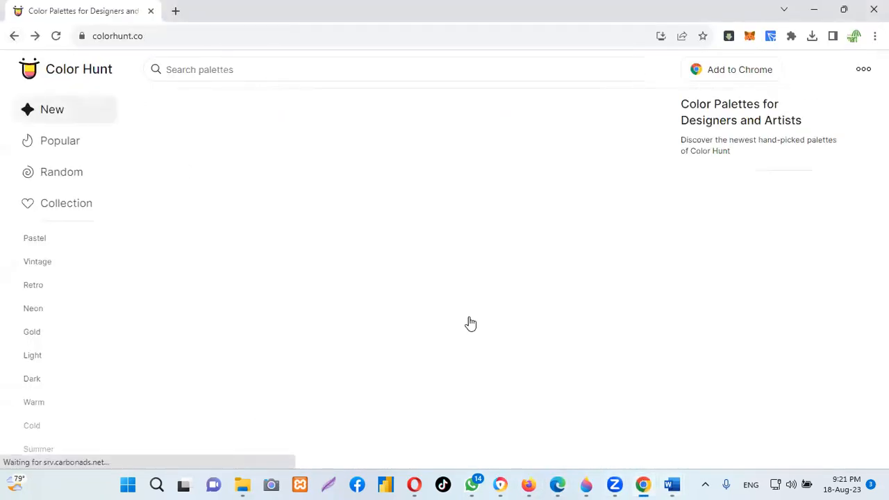
pyautogui.scroll(-3, 595, 327)
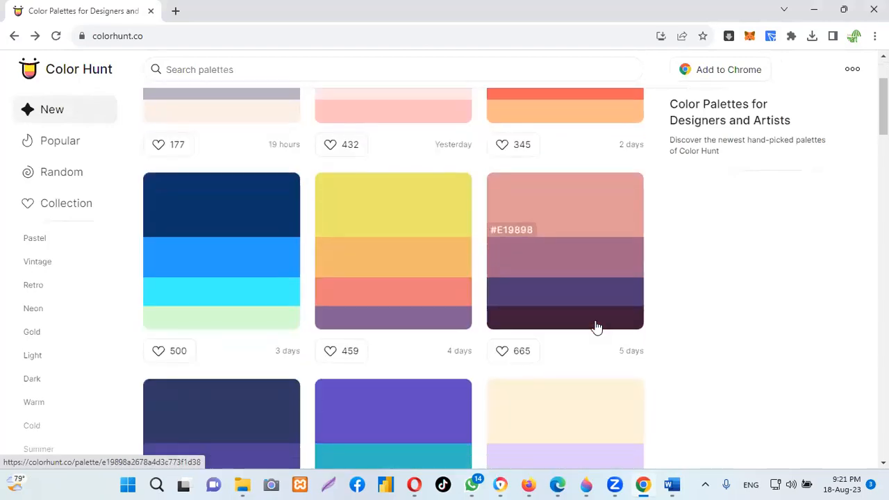
pyautogui.scroll(-4, 595, 327)
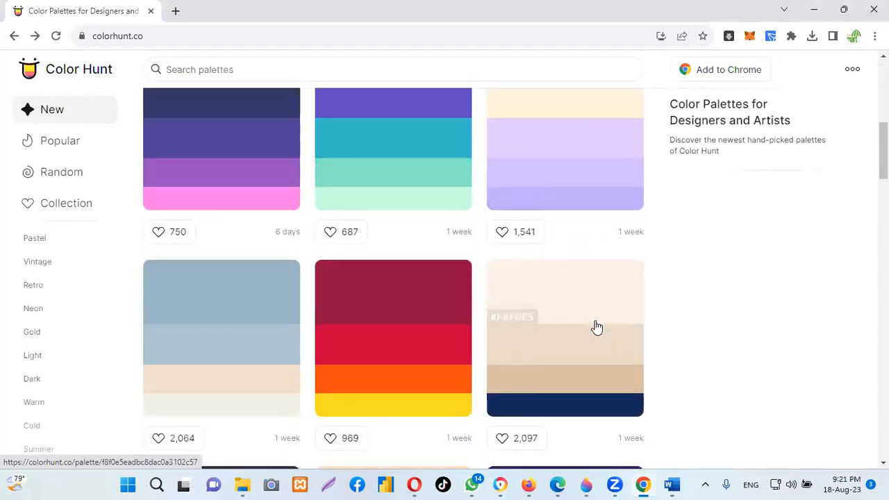
pyautogui.scroll(-2, 595, 327)
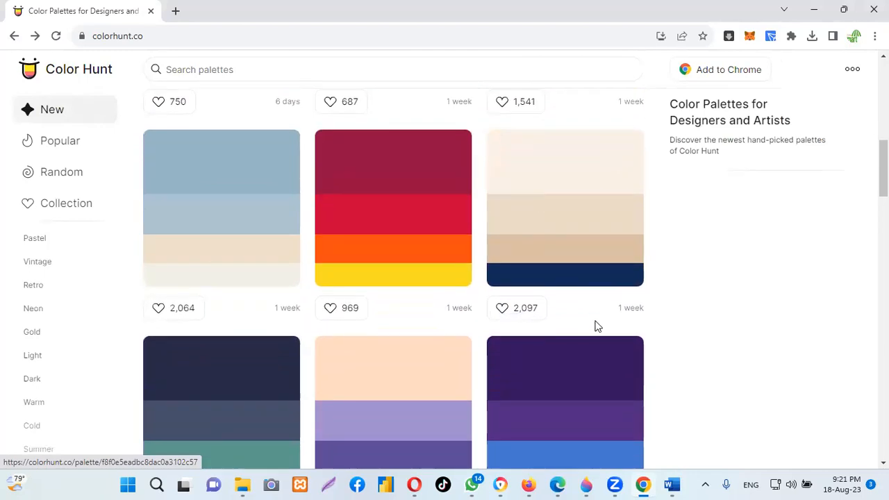
pyautogui.scroll(-7, 595, 327)
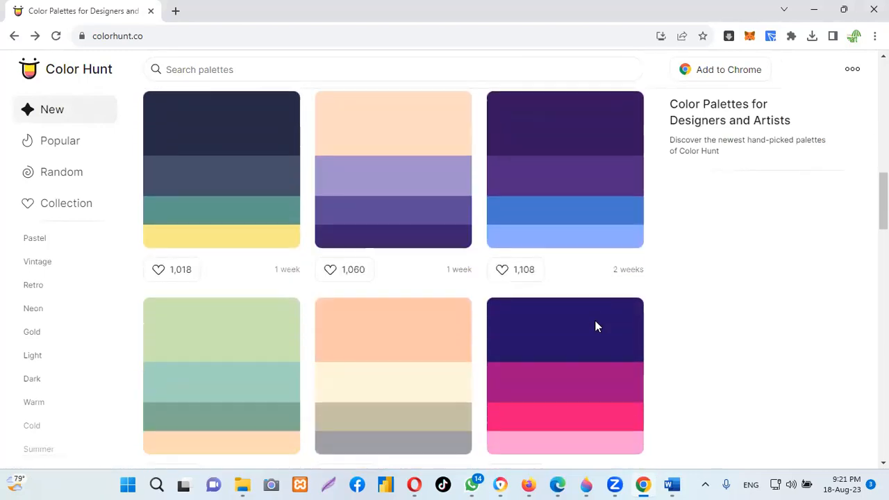
pyautogui.scroll(-7, 595, 327)
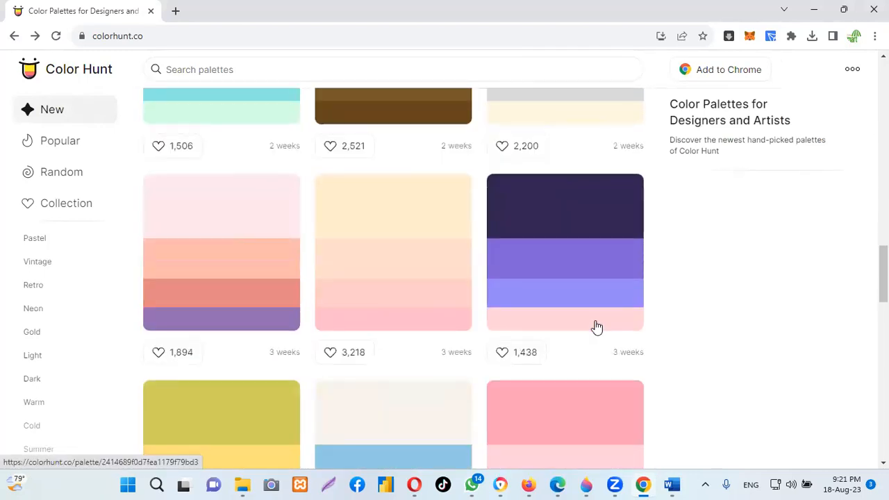
pyautogui.scroll(-12, 596, 327)
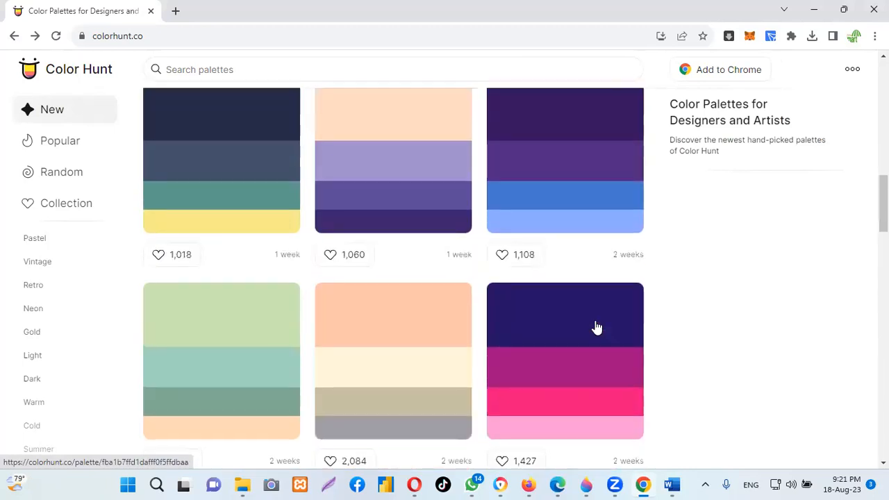
pyautogui.scroll(1, 596, 327)
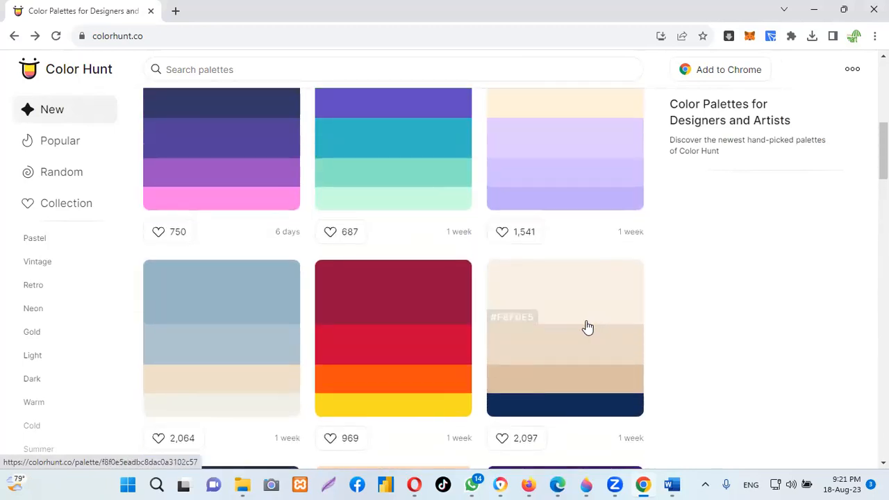
# - Open the maroon, red, orange and yellow palette, copy its darkest colour code #900C3F, and return to Document1 in Word
pyautogui.click(389, 309)
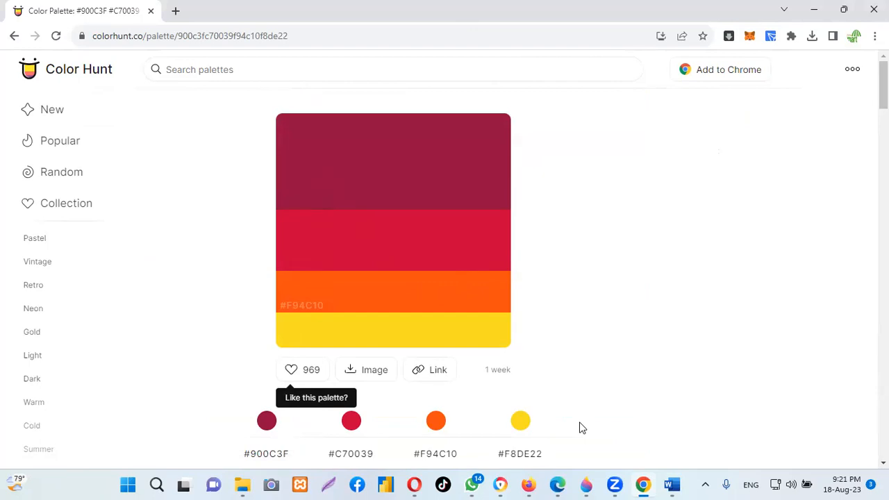
pyautogui.click(671, 484)
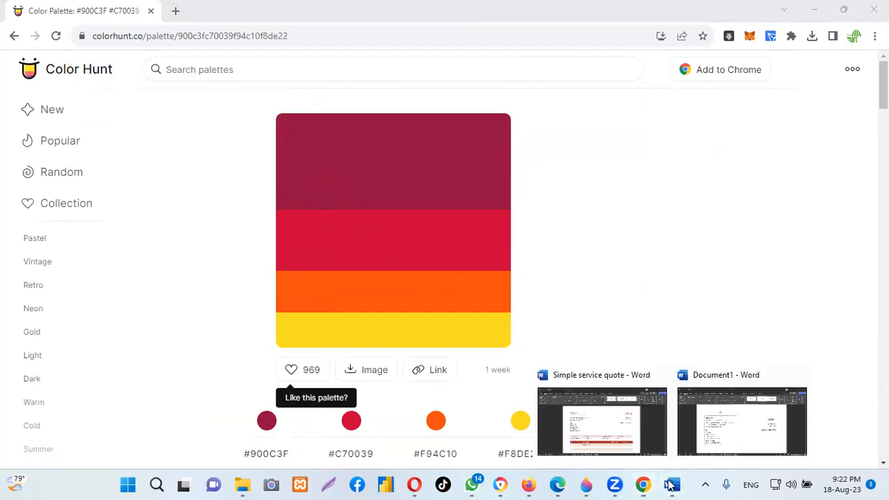
pyautogui.click(716, 436)
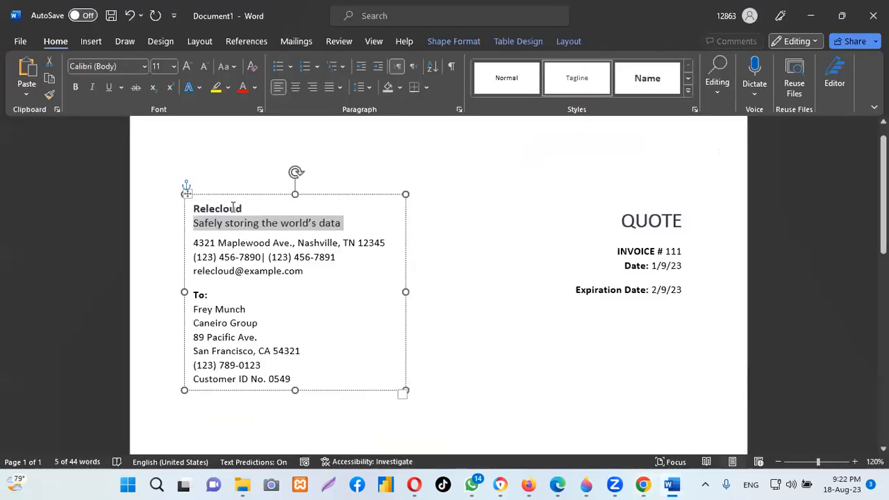
# - Recolour the company name and tagline with the custom font colour #900C3F
pyautogui.doubleClick(217, 208)
pyautogui.moveTo(348, 221); pyautogui.dragTo(193, 207)
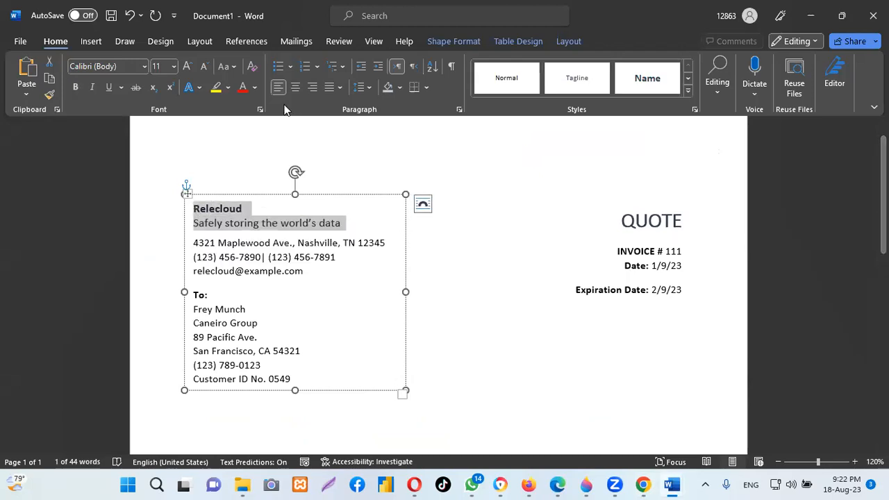
pyautogui.click(254, 89)
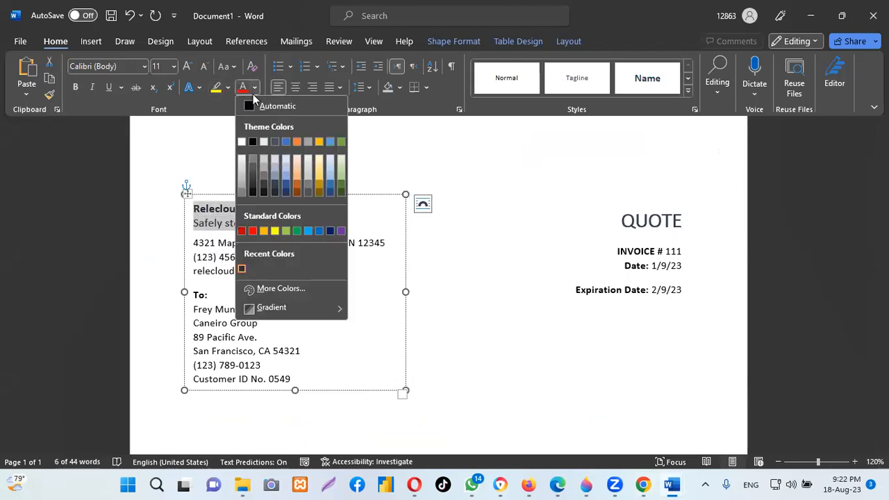
pyautogui.click(272, 287)
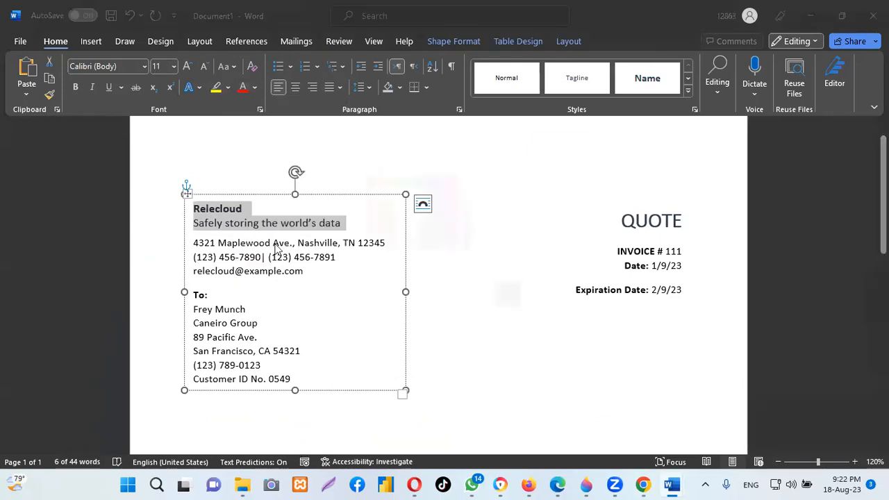
pyautogui.moveTo(401, 326); pyautogui.dragTo(431, 327)
pyautogui.press('BackSpace')
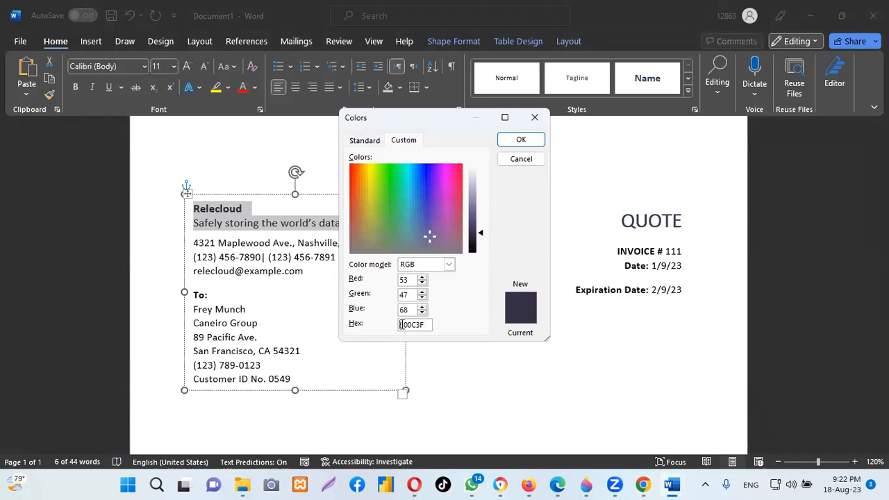
pyautogui.click(516, 139)
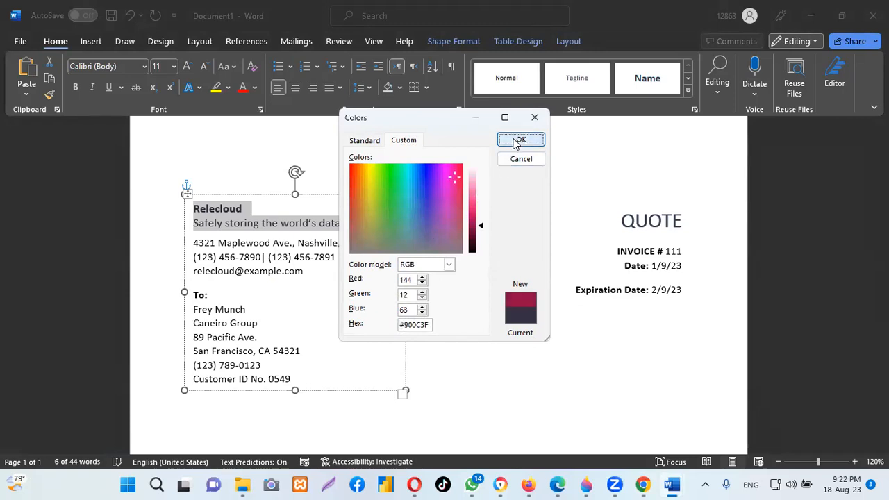
# - Apply the custom font colour #900C3F to the QUOTE heading
pyautogui.doubleClick(651, 216)
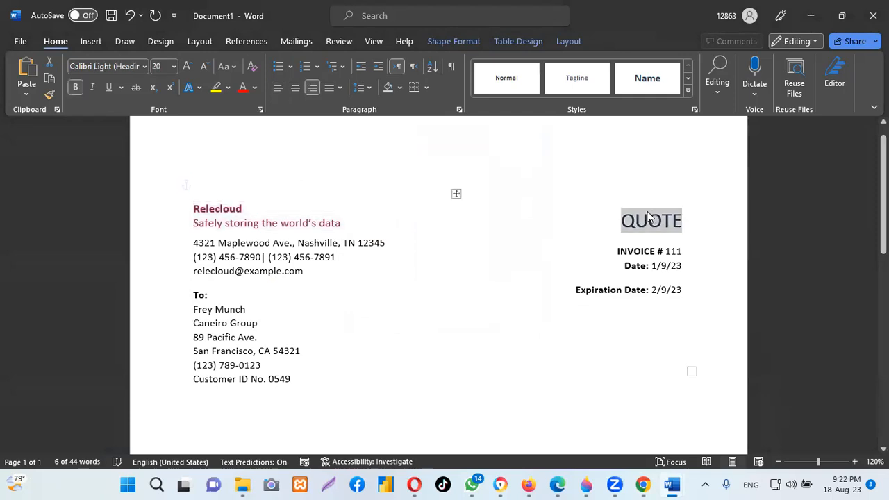
pyautogui.click(256, 88)
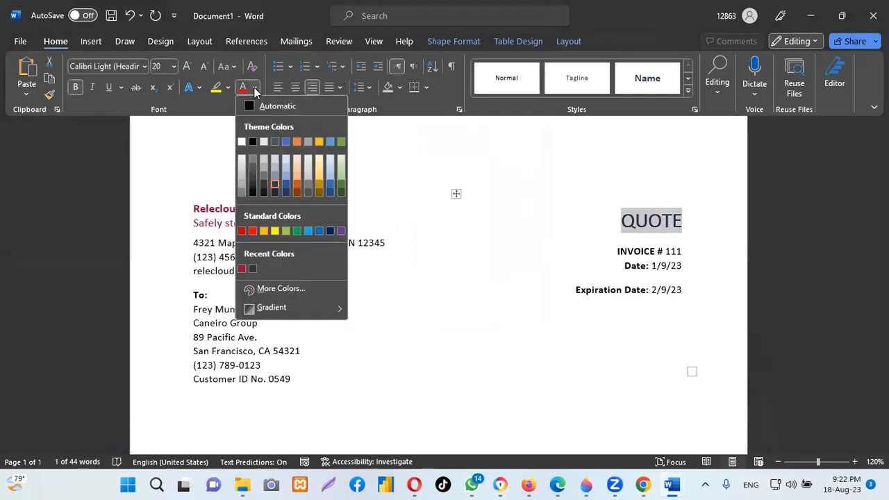
pyautogui.click(275, 288)
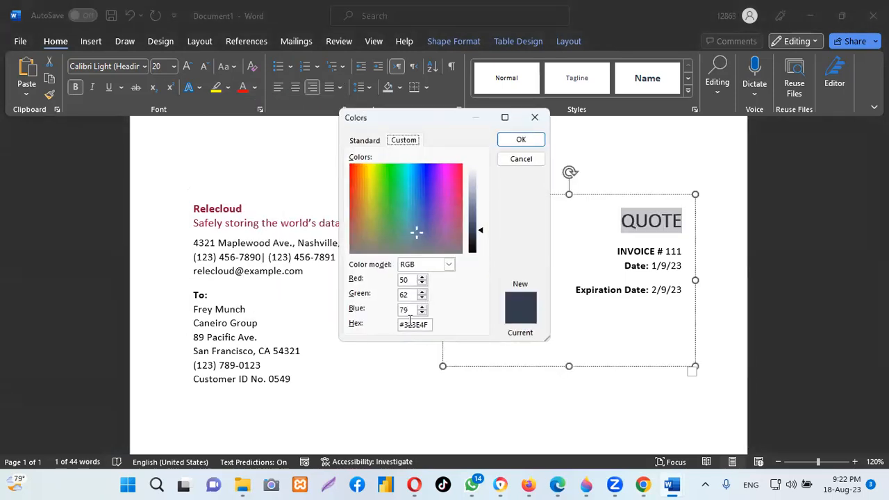
pyautogui.moveTo(403, 323); pyautogui.dragTo(433, 325)
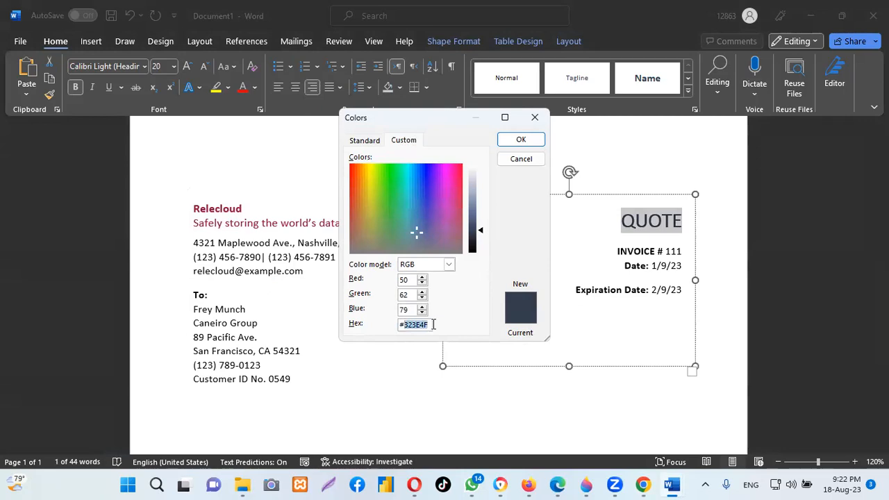
pyautogui.press('BackSpace')
pyautogui.press('BackSpace')
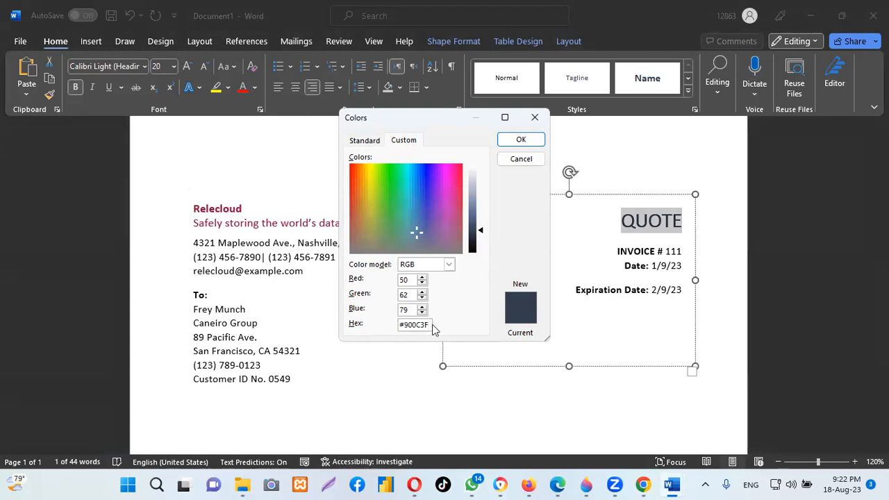
pyautogui.write('#900C3F')
pyautogui.click(521, 139)
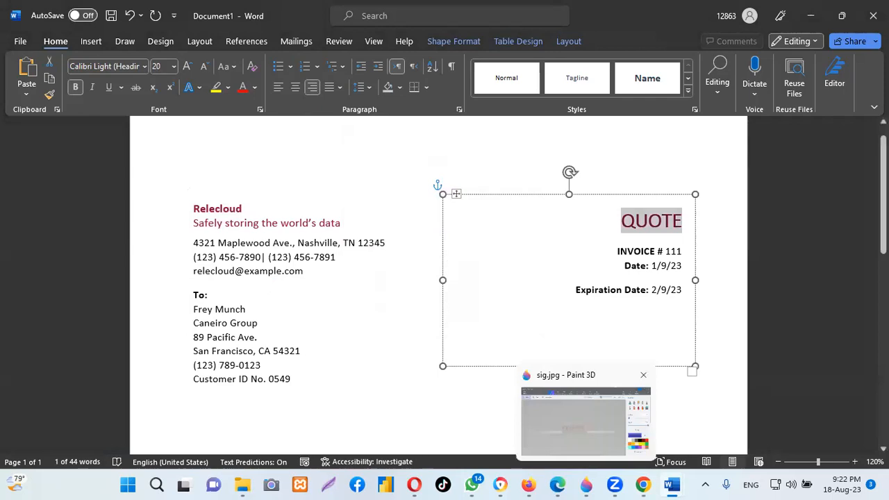
# - Place the insertion point in the empty body area below the customer details and set the font size to 12 pt
pyautogui.scroll(-3, 438, 278)
pyautogui.scroll(-8, 437, 278)
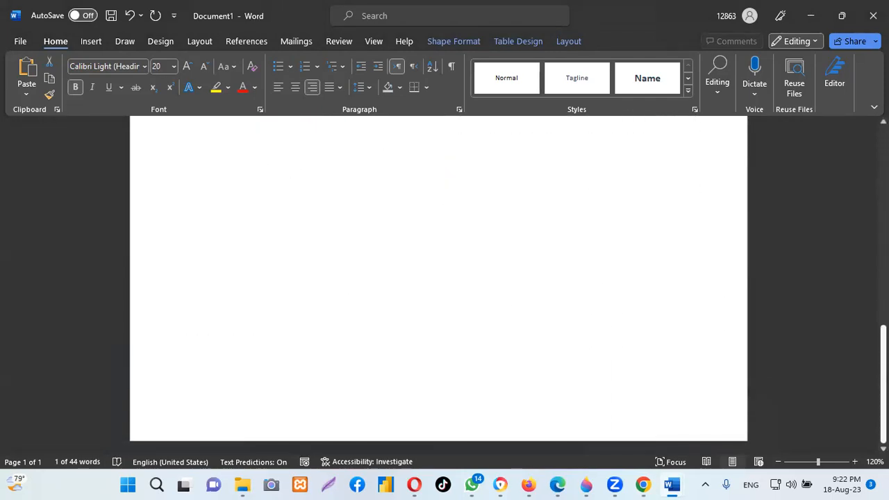
pyautogui.scroll(10, 438, 277)
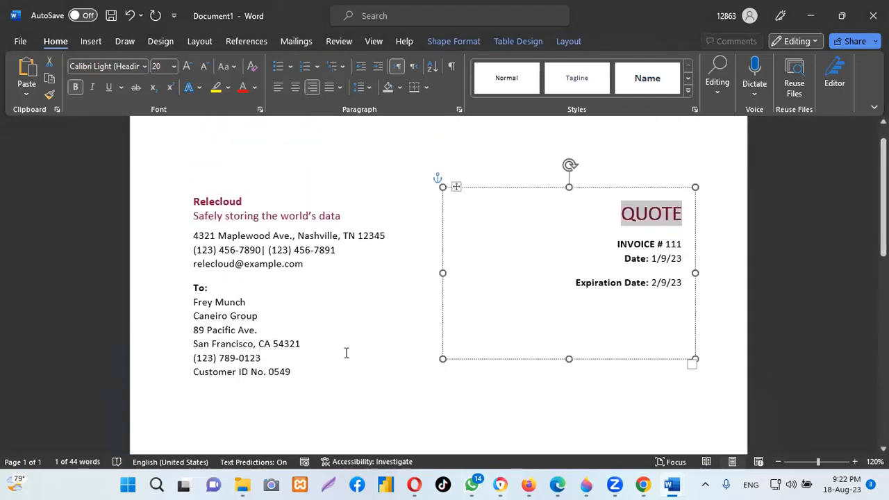
pyautogui.click(346, 352)
pyautogui.scroll(-3, 381, 345)
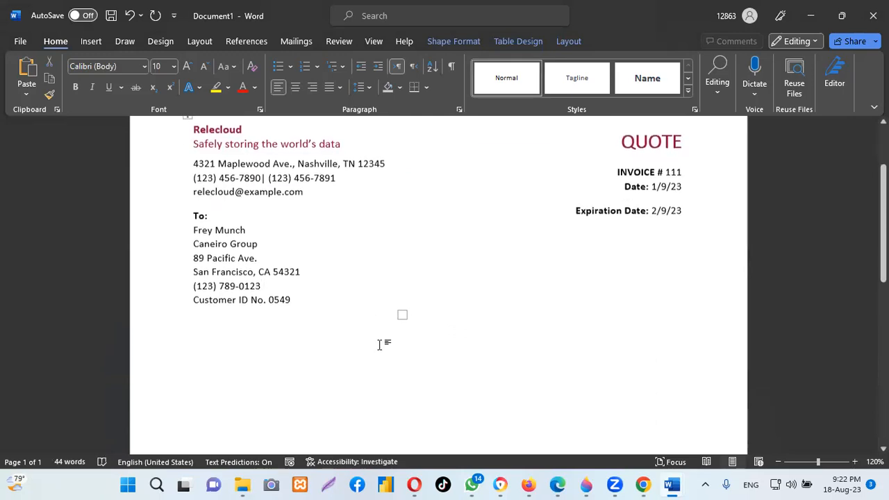
pyautogui.click(207, 268)
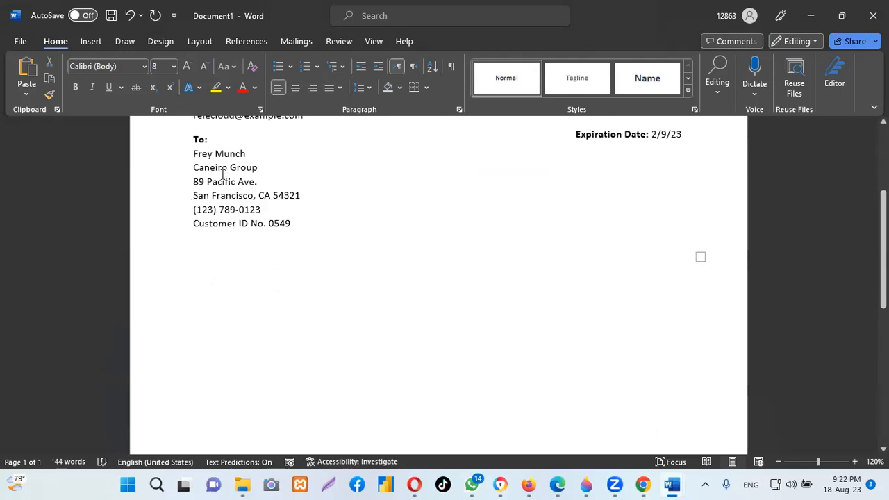
pyautogui.click(174, 66)
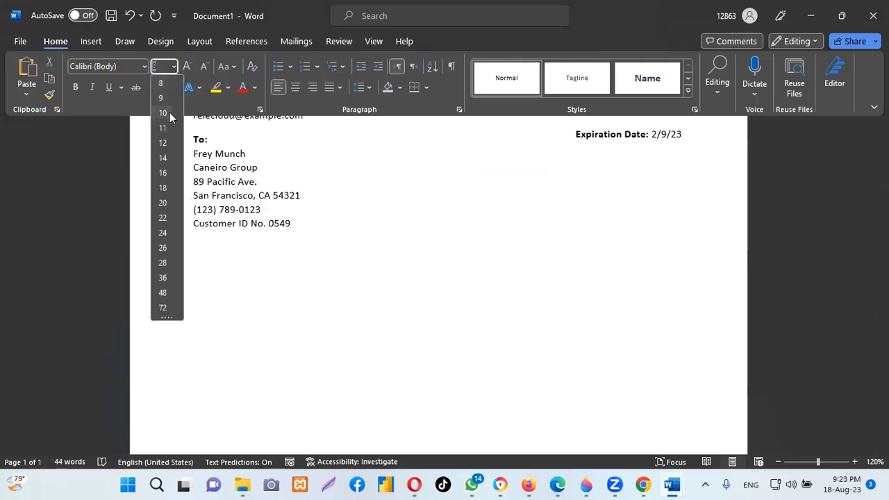
pyautogui.click(167, 143)
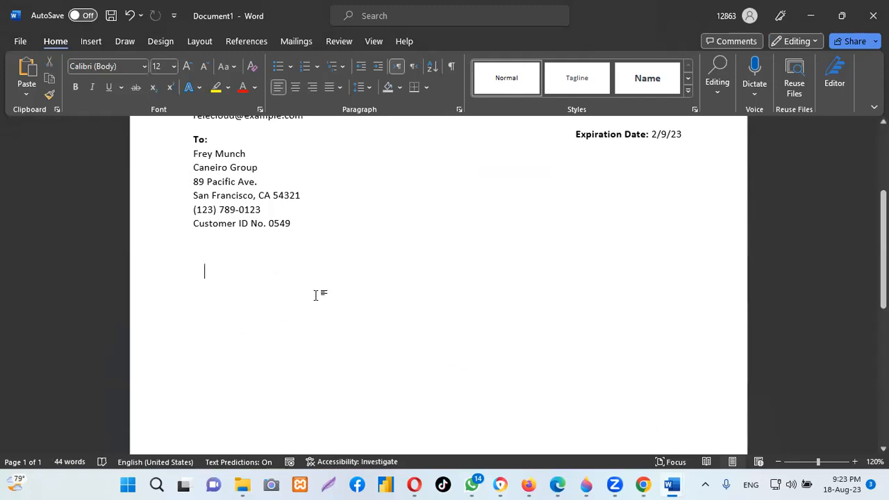
# - Switch to the Simple service quote document and examine the layout of its salesperson and line-item tables below the header
pyautogui.scroll(3, 443, 339)
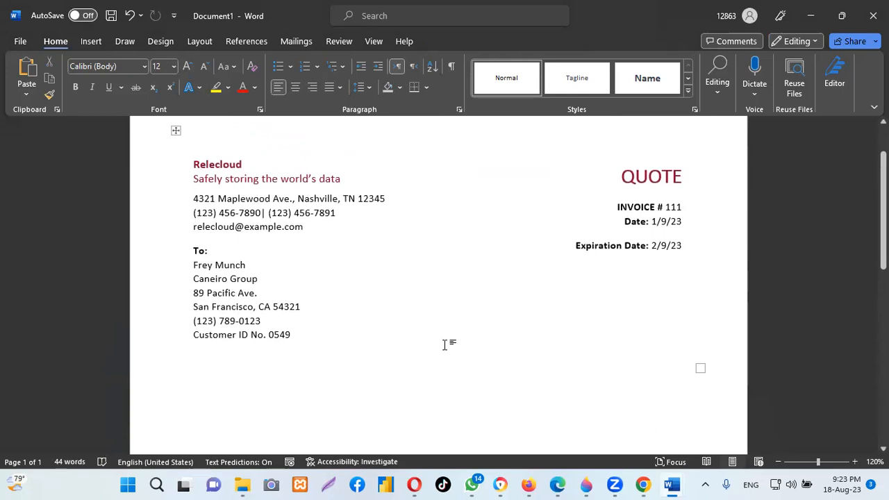
pyautogui.scroll(-3, 444, 345)
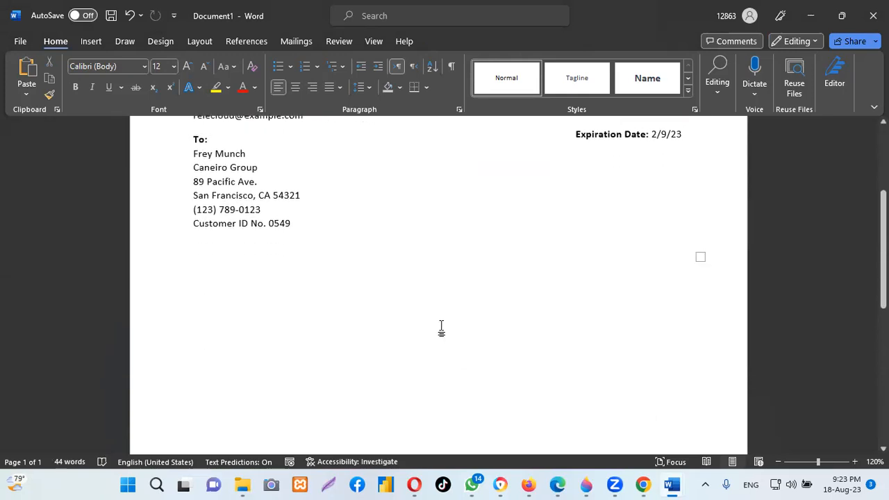
pyautogui.moveTo(643, 484)
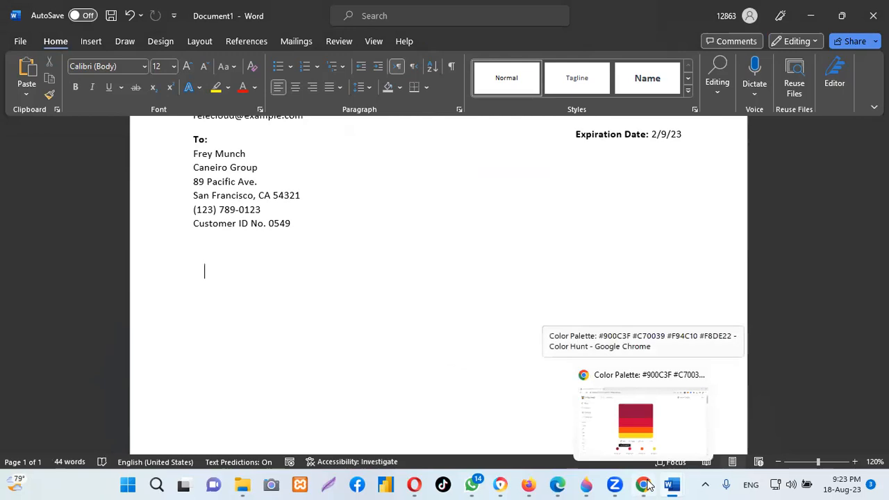
pyautogui.moveTo(672, 484)
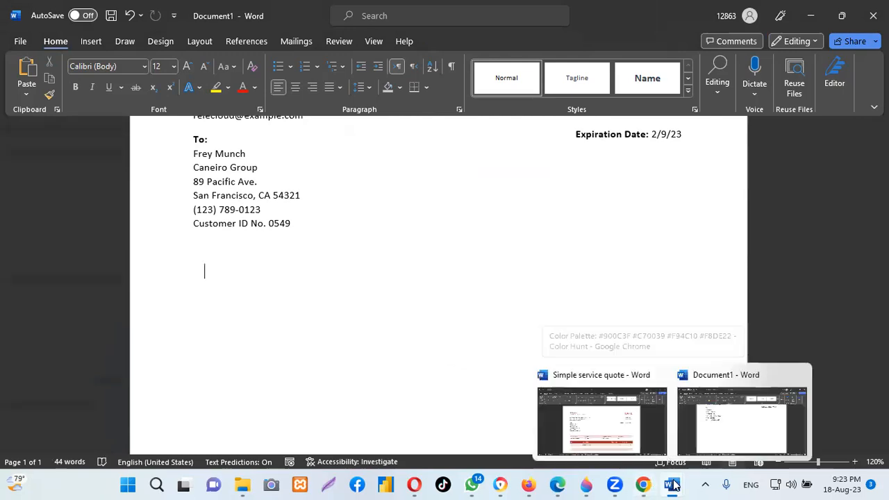
pyautogui.click(608, 436)
pyautogui.scroll(-2, 645, 321)
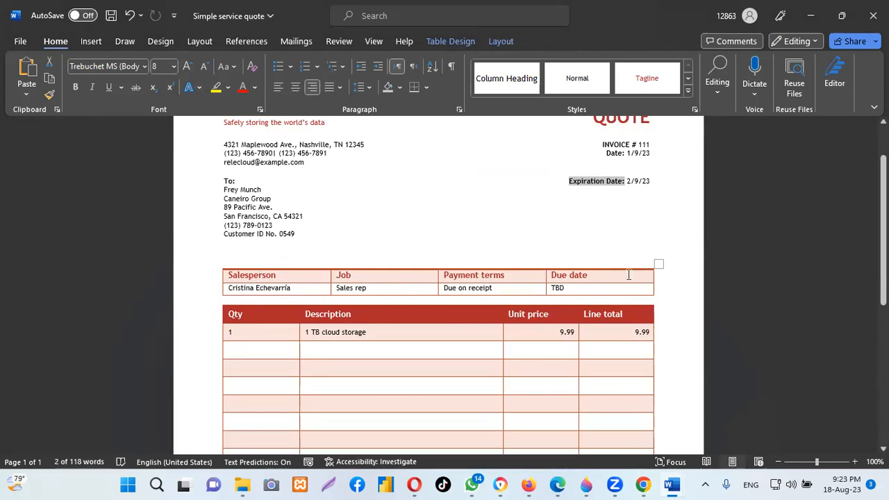
pyautogui.scroll(2, 629, 274)
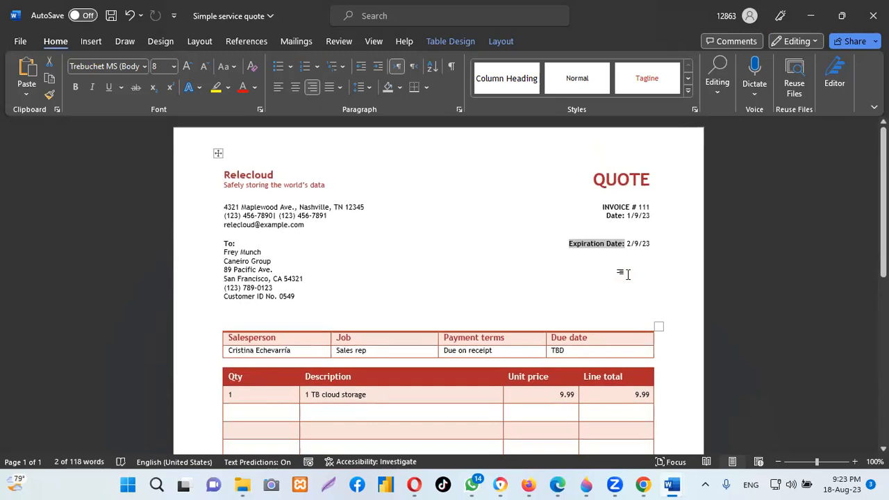
# - Return to Document1 and insert a table with four columns and two rows below the customer details
pyautogui.scroll(-2, 628, 274)
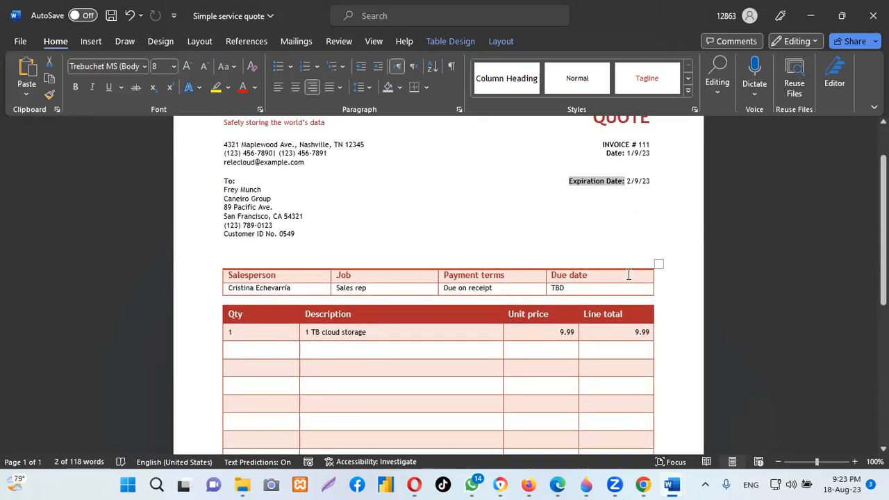
pyautogui.moveTo(680, 484)
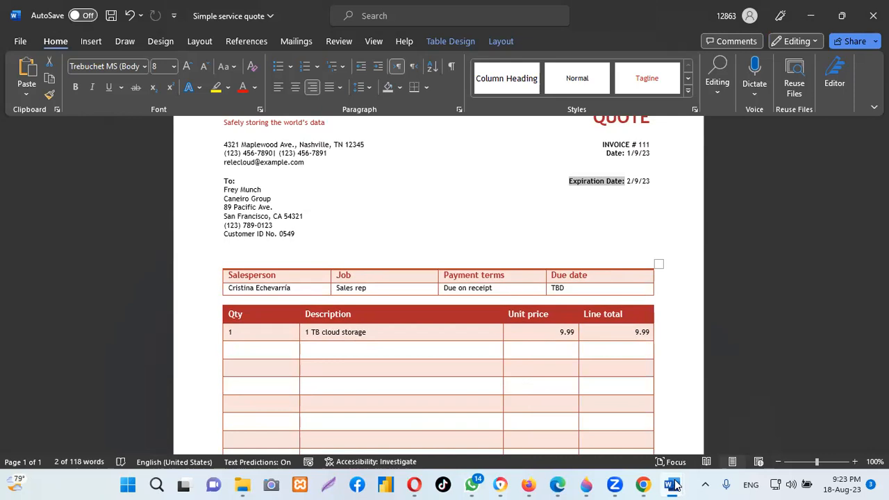
pyautogui.click(716, 430)
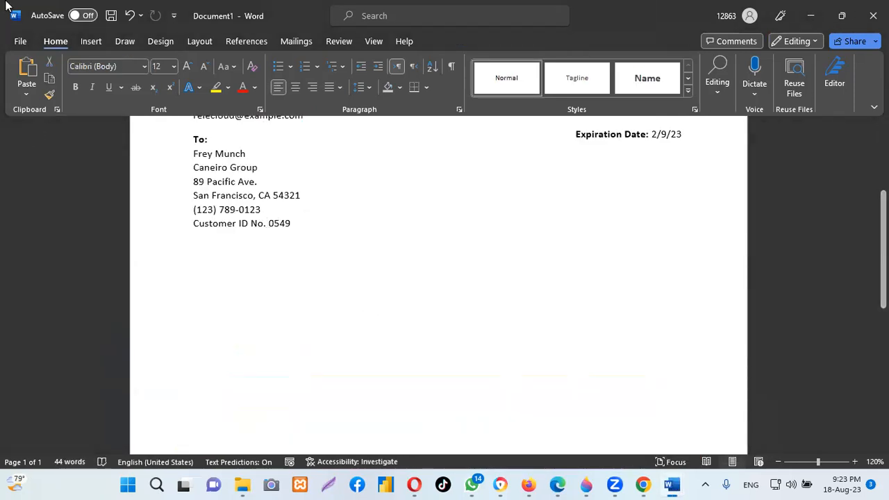
pyautogui.scroll(3, 252, 278)
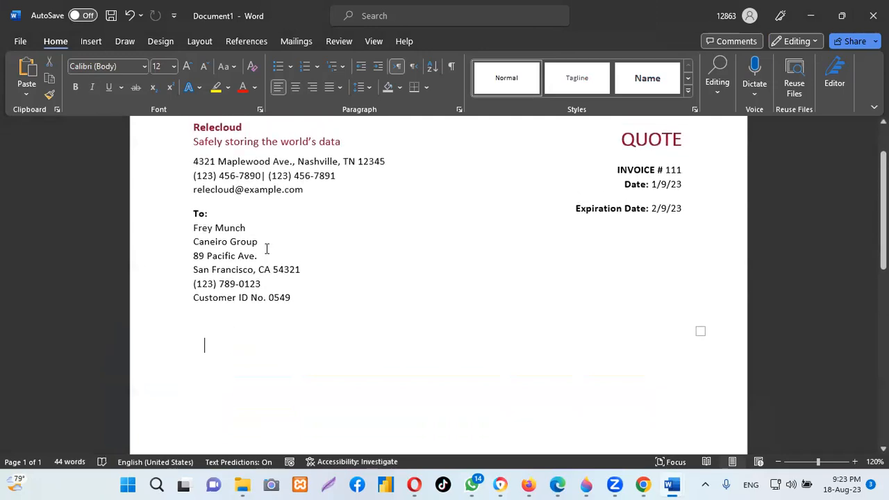
pyautogui.scroll(1, 266, 248)
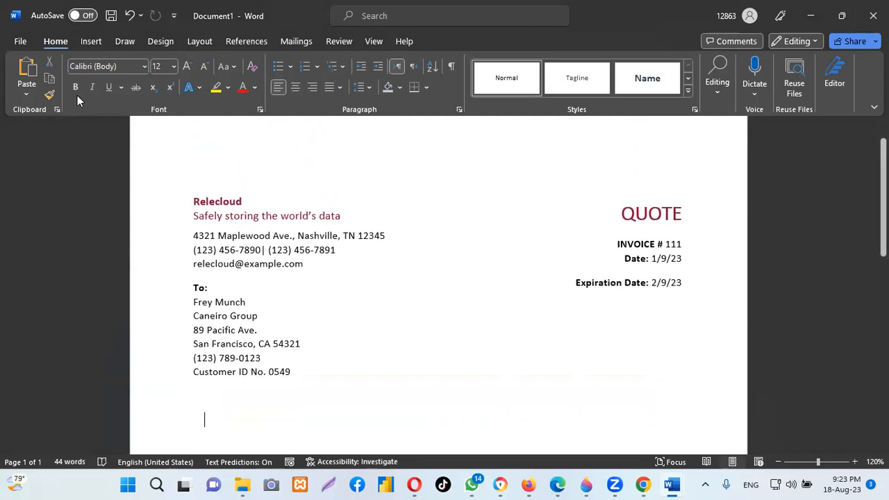
pyautogui.click(94, 43)
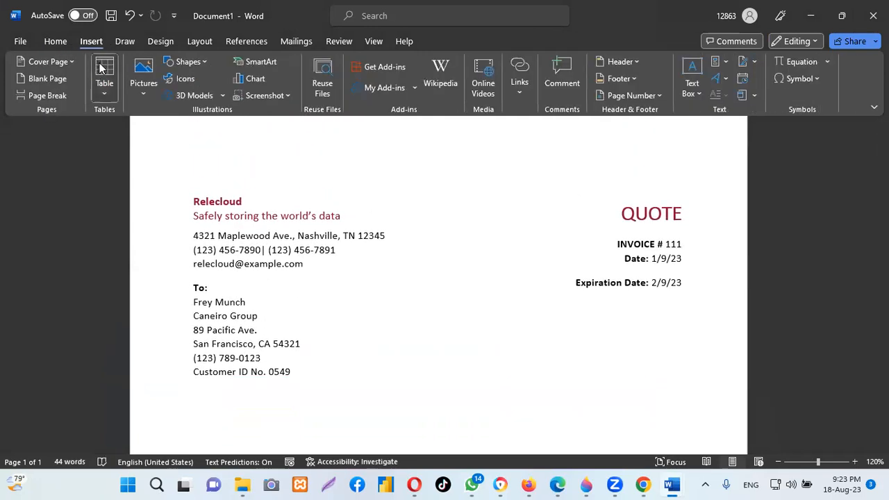
pyautogui.click(101, 67)
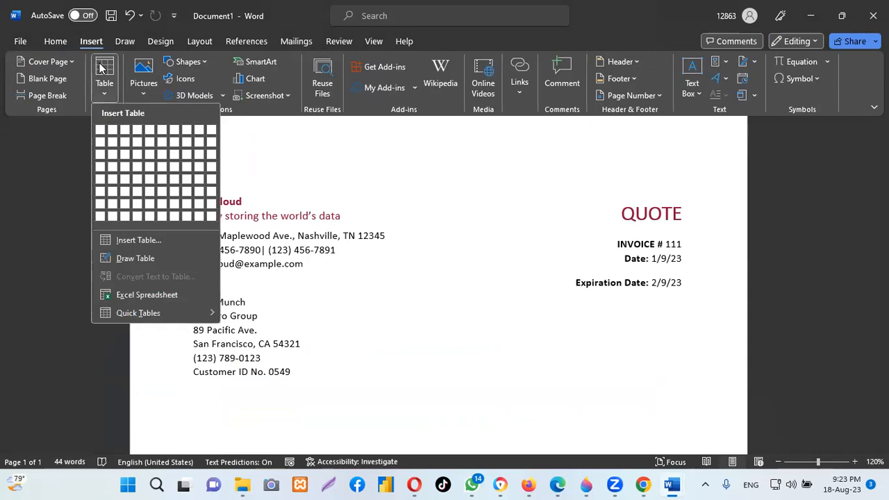
pyautogui.click(137, 140)
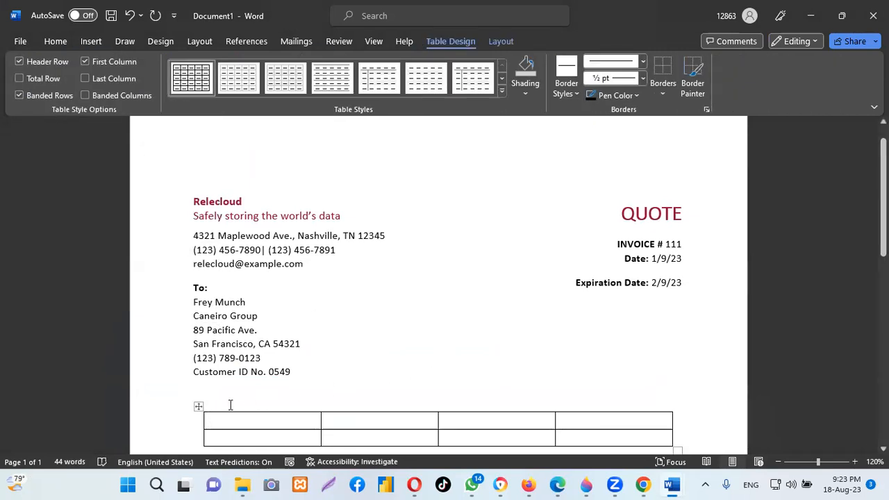
# - Enlarge the new four-column table slightly in width and give its two rows more height
pyautogui.click(197, 407)
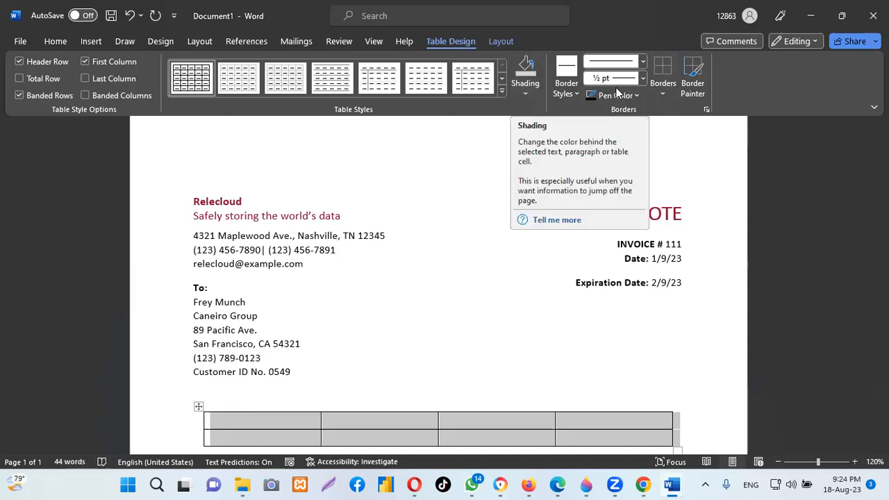
pyautogui.click(409, 396)
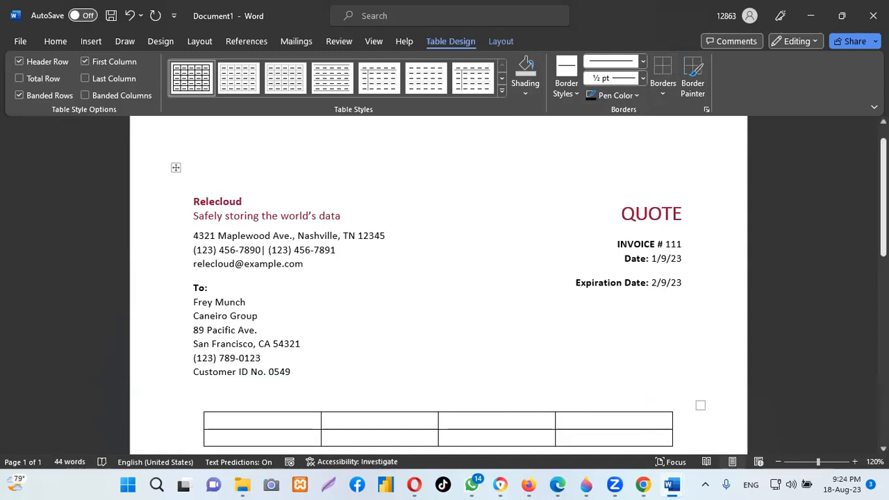
pyautogui.scroll(-3, 162, 319)
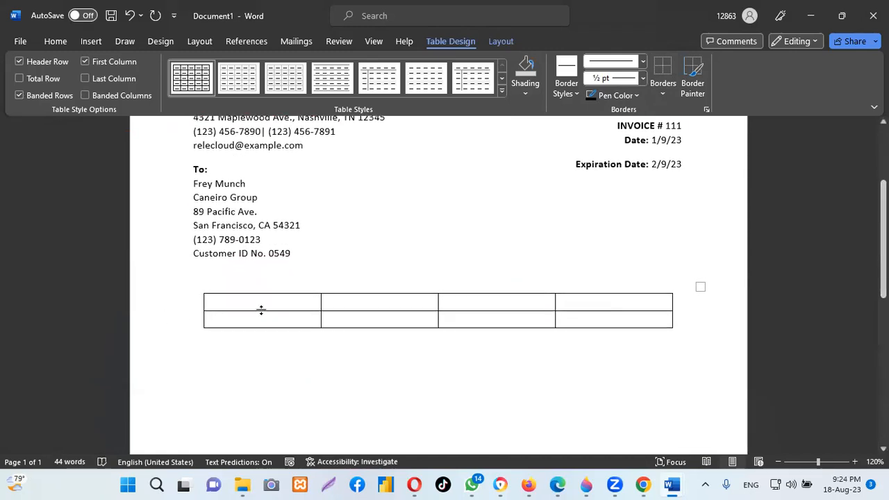
pyautogui.scroll(2, 393, 344)
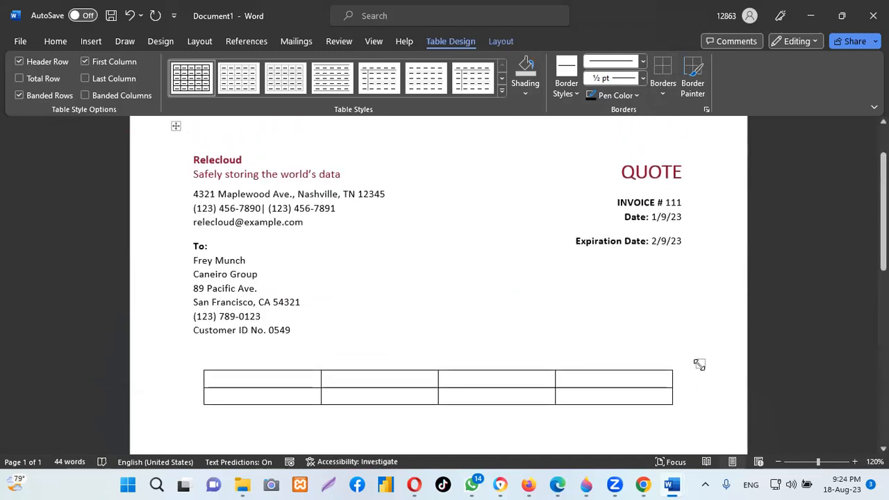
pyautogui.click(206, 376)
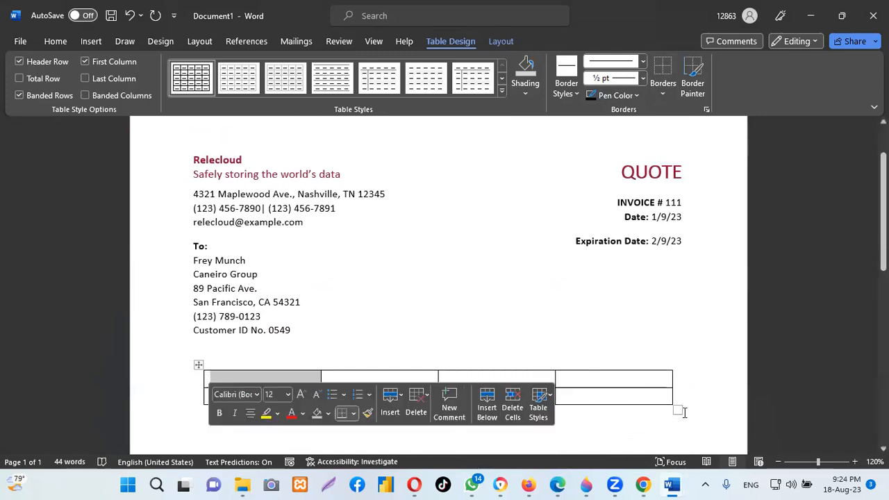
pyautogui.moveTo(677, 410); pyautogui.dragTo(686, 417)
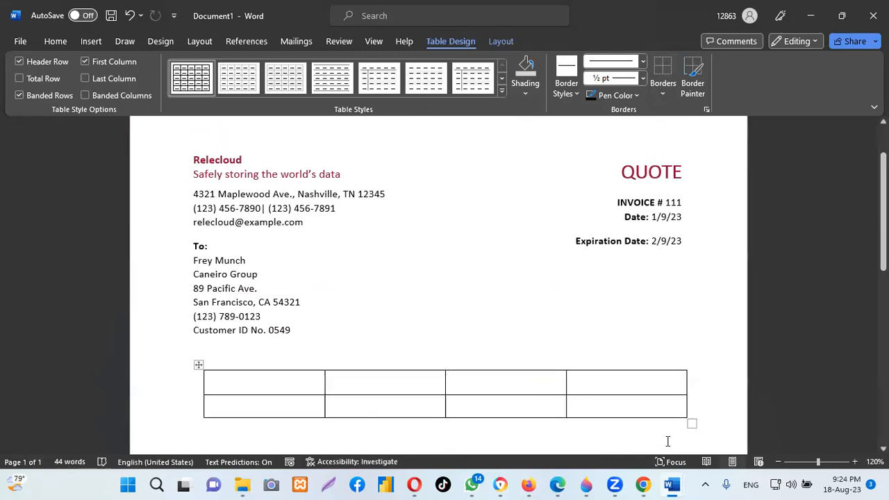
pyautogui.moveTo(691, 423); pyautogui.dragTo(697, 427)
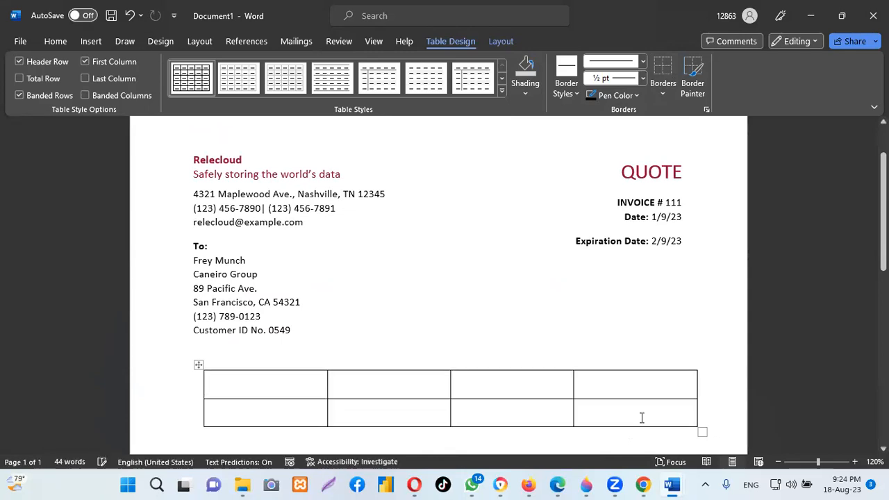
# - Widen the whole table further towards the page's right edge and reduce the height of both rows
pyautogui.click(193, 363)
pyautogui.click(191, 363)
pyautogui.click(197, 365)
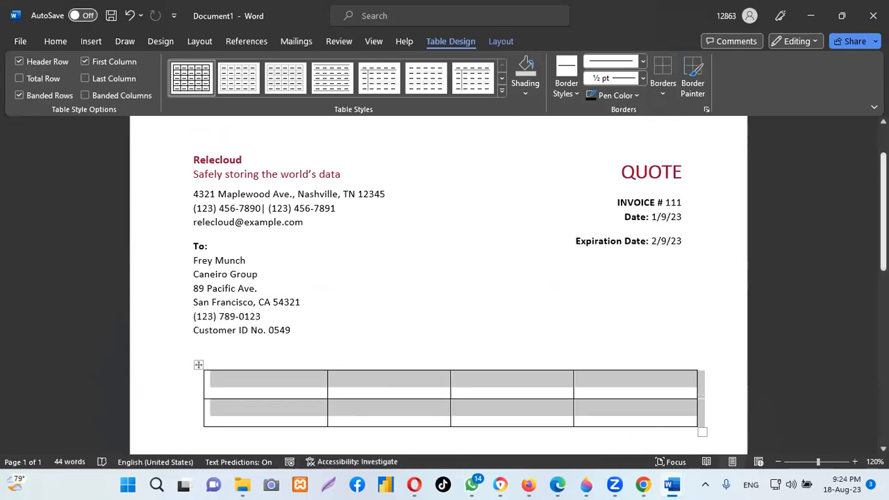
pyautogui.scroll(-3, 648, 354)
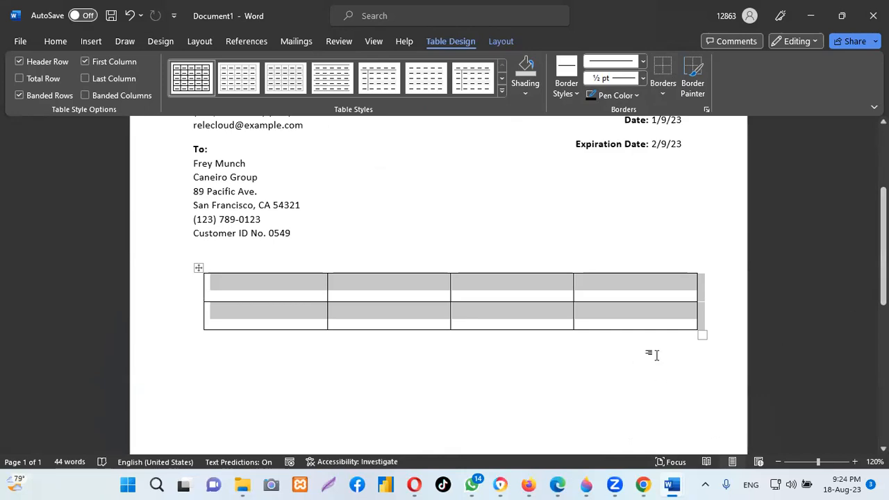
pyautogui.moveTo(704, 336); pyautogui.dragTo(720, 313)
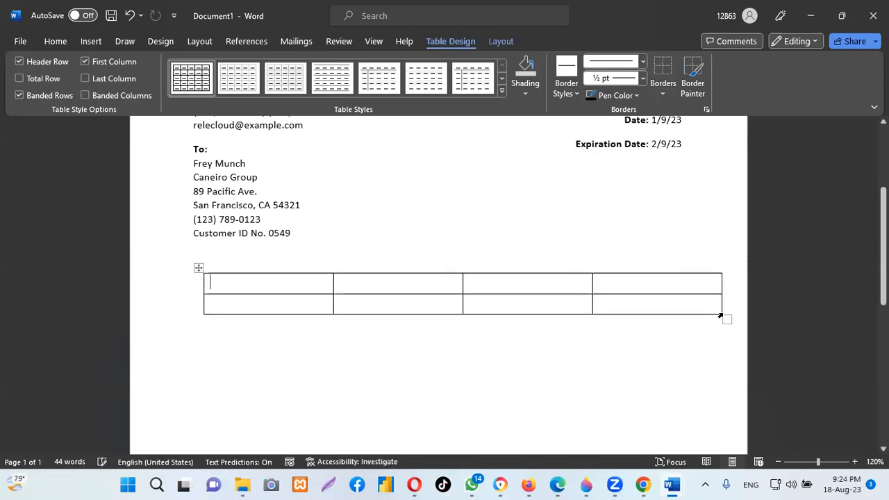
# - Move the table left so it sits centred under the header block, and fine-tune its width and row height
pyautogui.click(198, 268)
pyautogui.moveTo(193, 268); pyautogui.dragTo(167, 273)
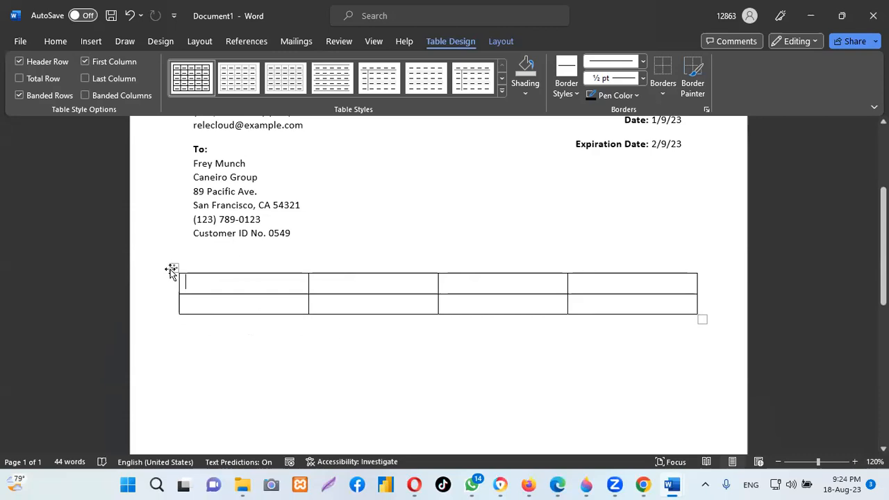
pyautogui.moveTo(173, 269); pyautogui.dragTo(175, 268)
pyautogui.moveTo(700, 318); pyautogui.dragTo(696, 325)
pyautogui.click(544, 324)
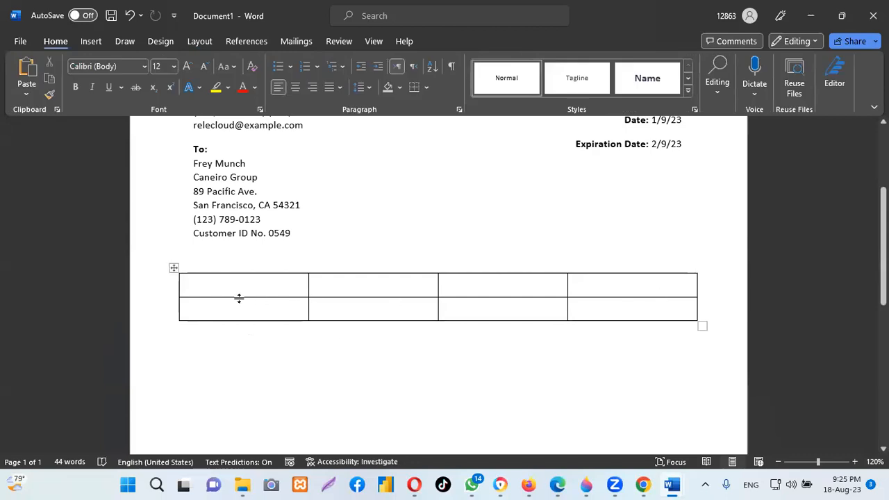
pyautogui.moveTo(701, 325); pyautogui.dragTo(702, 314)
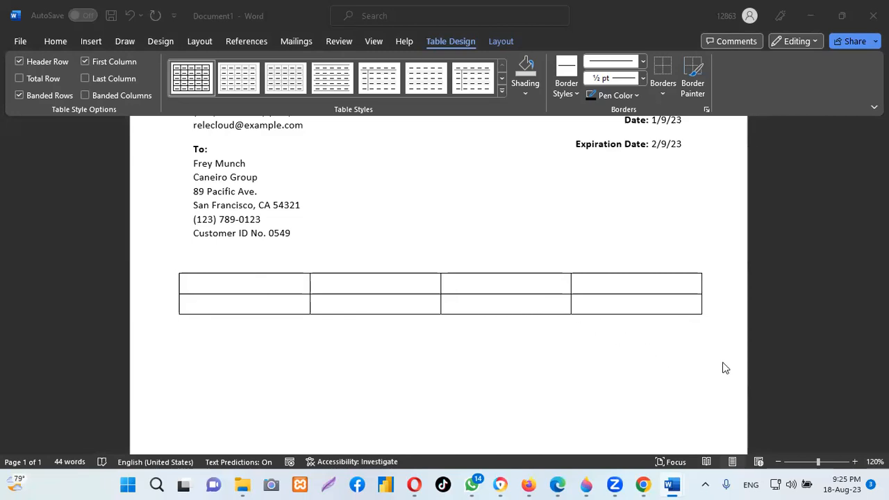
# - Switch to the Color Hunt palette in Chrome to review its colours and return to Document1
pyautogui.click(670, 234)
pyautogui.moveTo(644, 485)
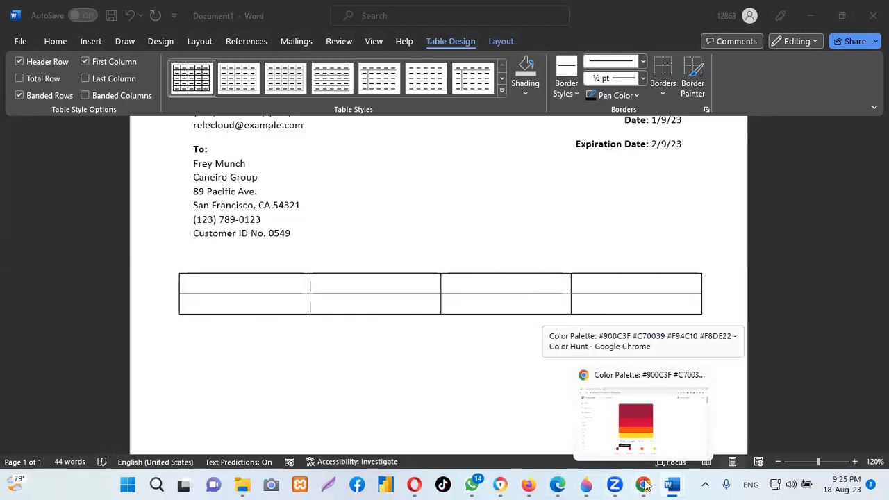
pyautogui.click(643, 484)
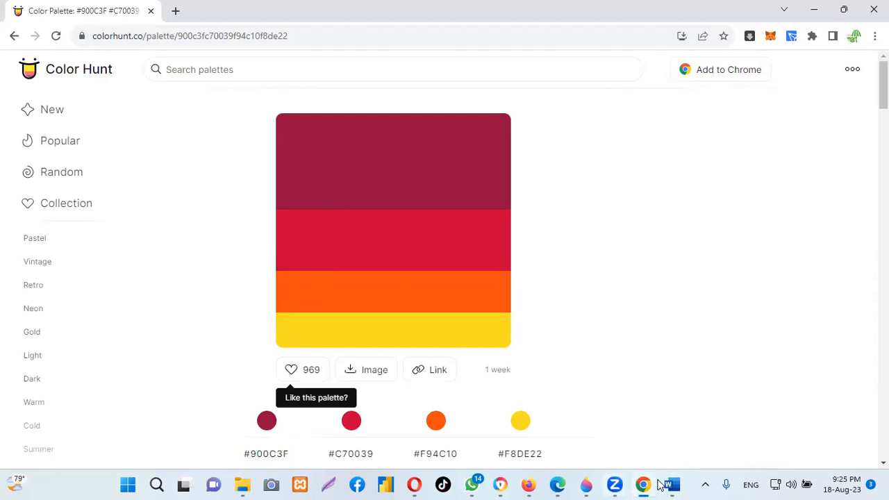
pyautogui.moveTo(672, 485)
pyautogui.click(720, 436)
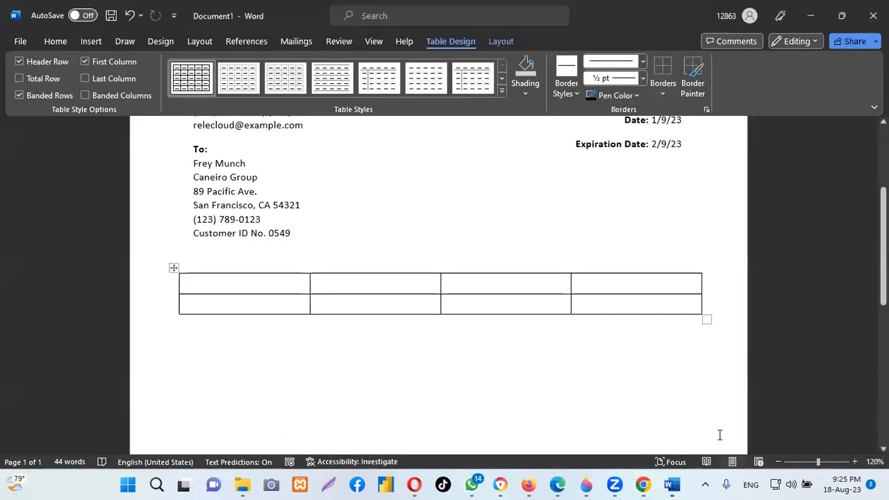
# - Select the whole table and compare it with the salesperson table's borders in the Simple service quote document
pyautogui.click(173, 268)
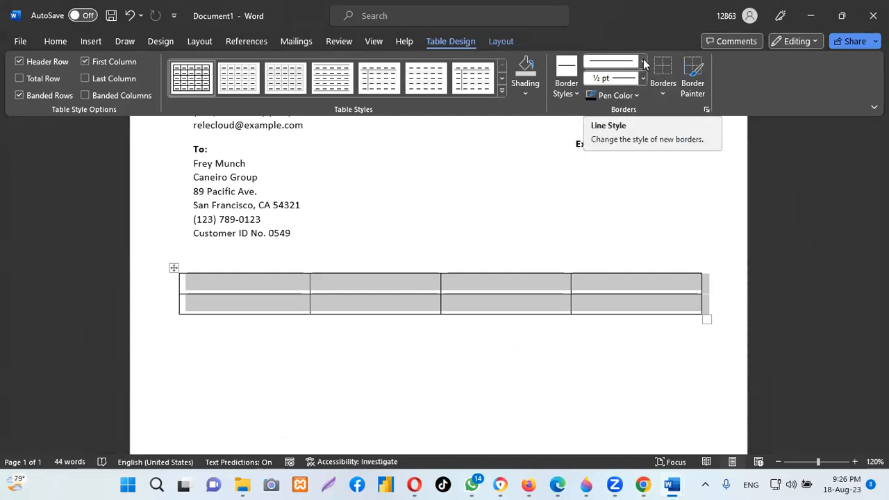
pyautogui.moveTo(644, 484)
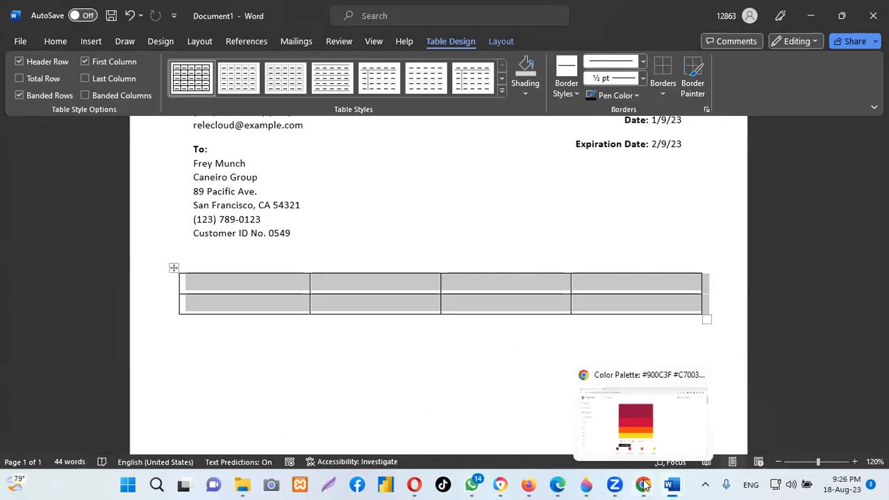
pyautogui.moveTo(672, 484)
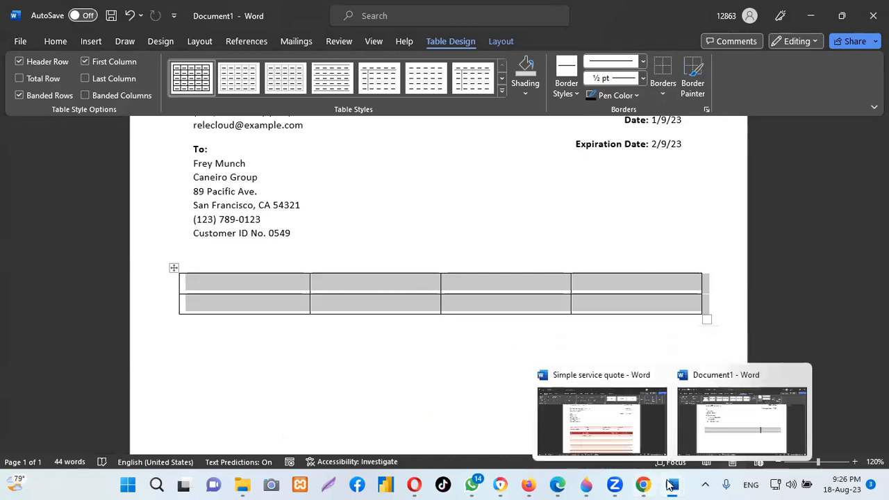
pyautogui.click(607, 430)
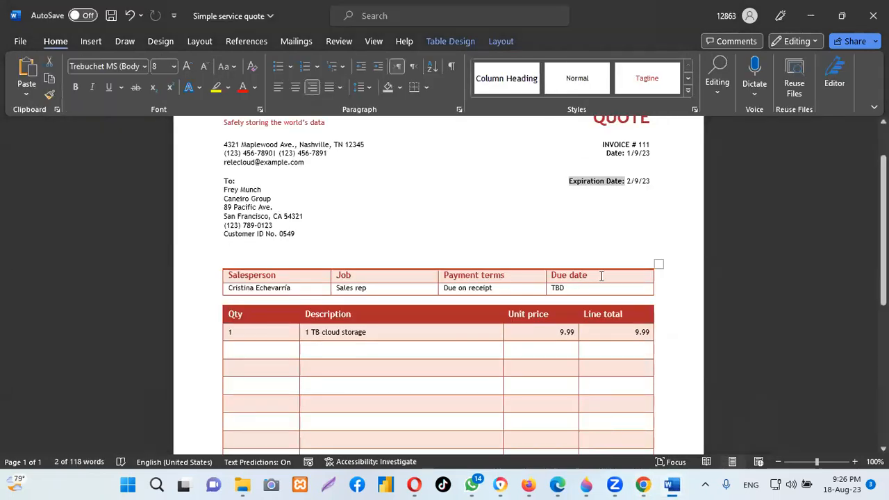
pyautogui.moveTo(677, 485)
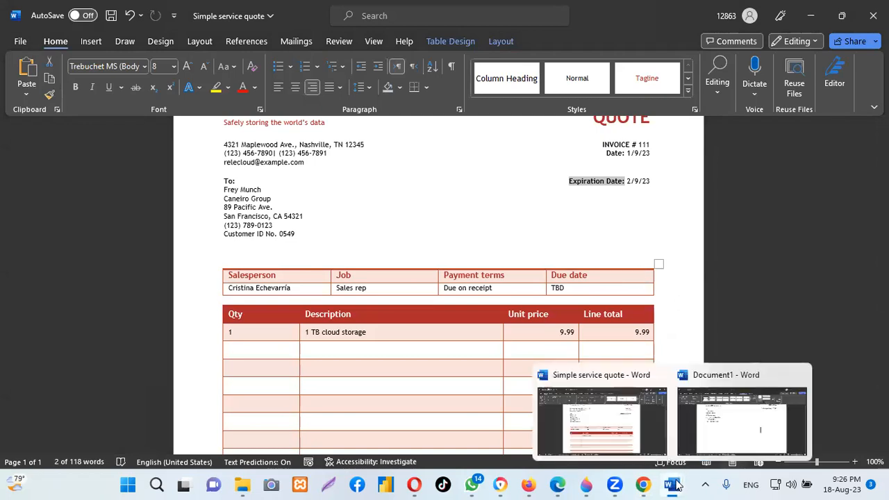
pyautogui.click(728, 439)
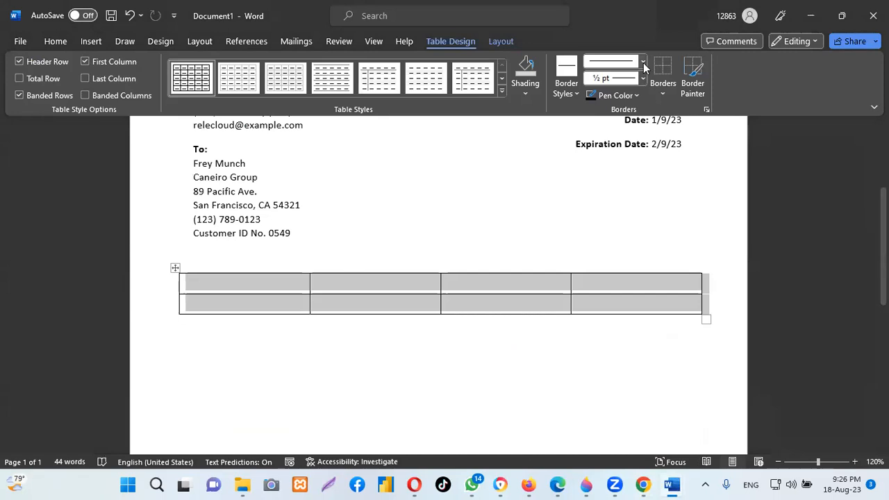
# - Look through the border options, try the Border Painter on the table's first inner vertical border, and undo the last table changes
pyautogui.click(663, 96)
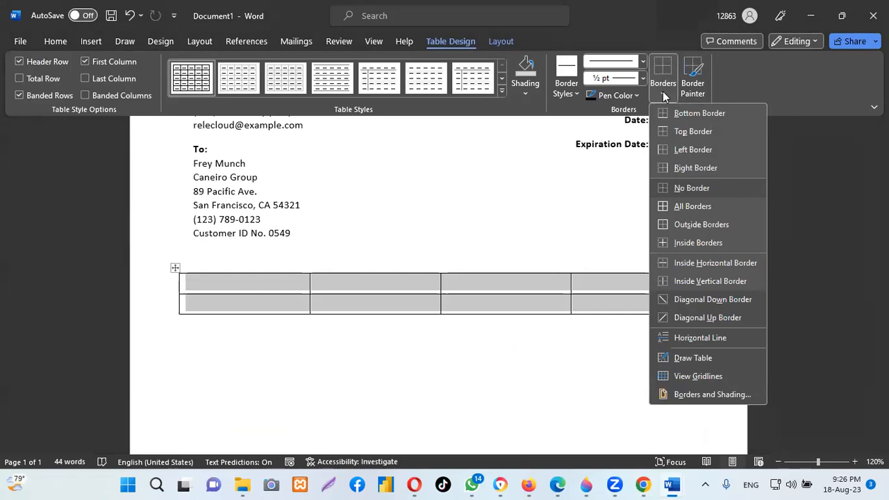
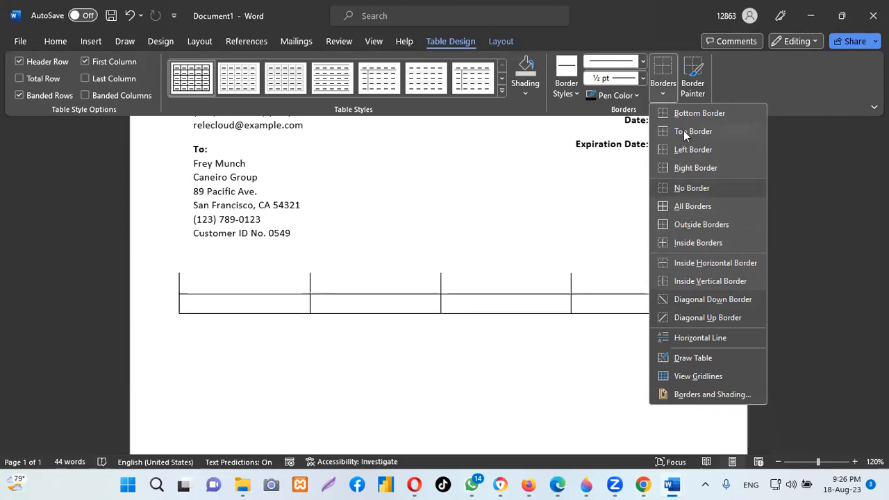
pyautogui.click(663, 97)
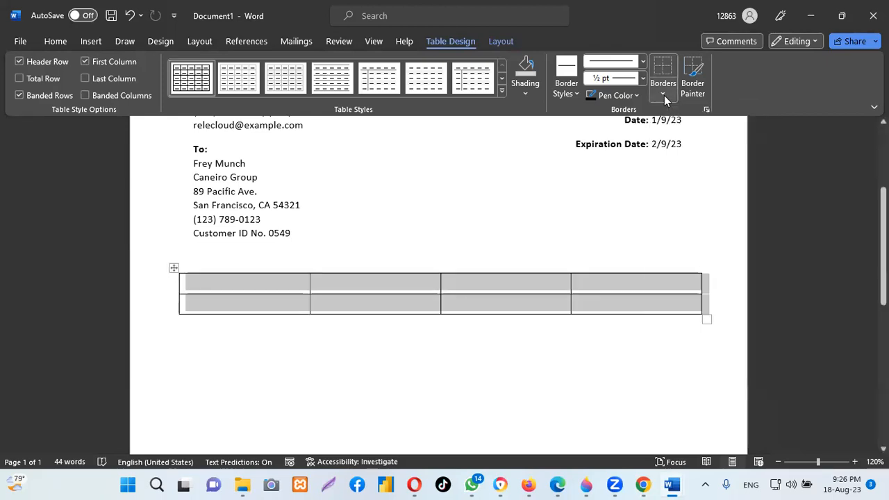
pyautogui.click(693, 69)
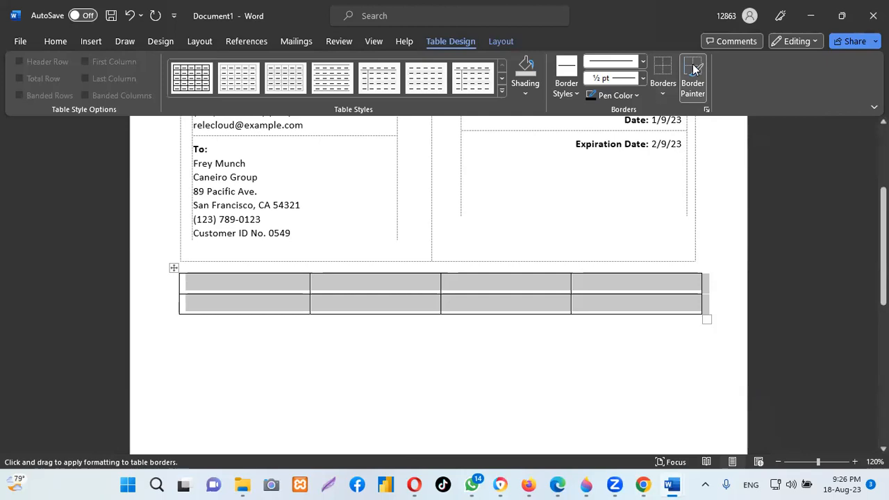
pyautogui.click(311, 305)
pyautogui.click(131, 16)
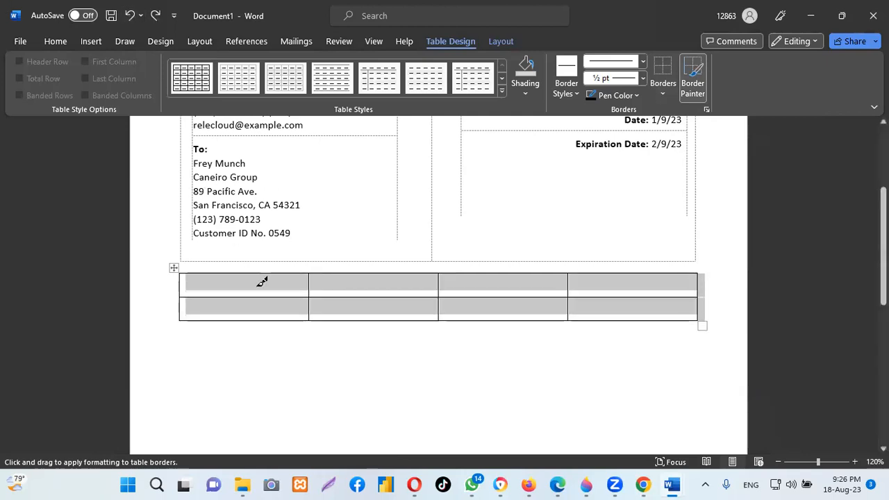
# - Select the whole table, try a thin ½ pt orange theme border style for it, and undo the last table change
pyautogui.press('Escape')
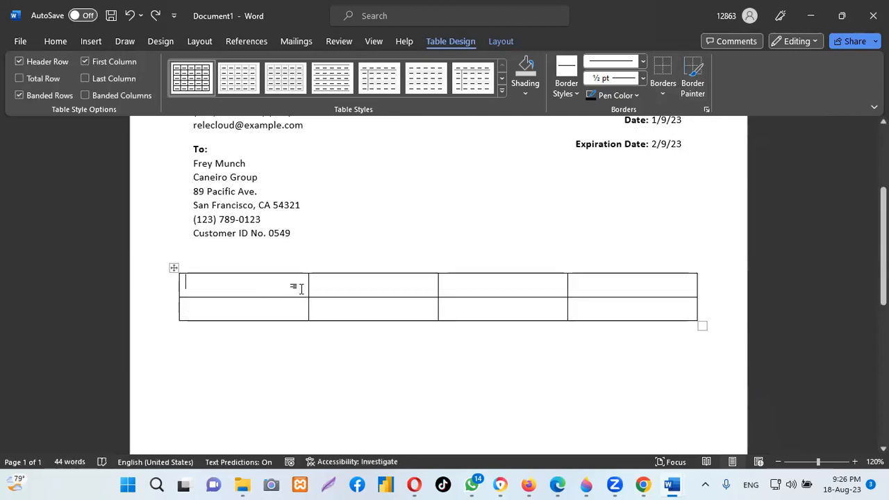
pyautogui.click(173, 268)
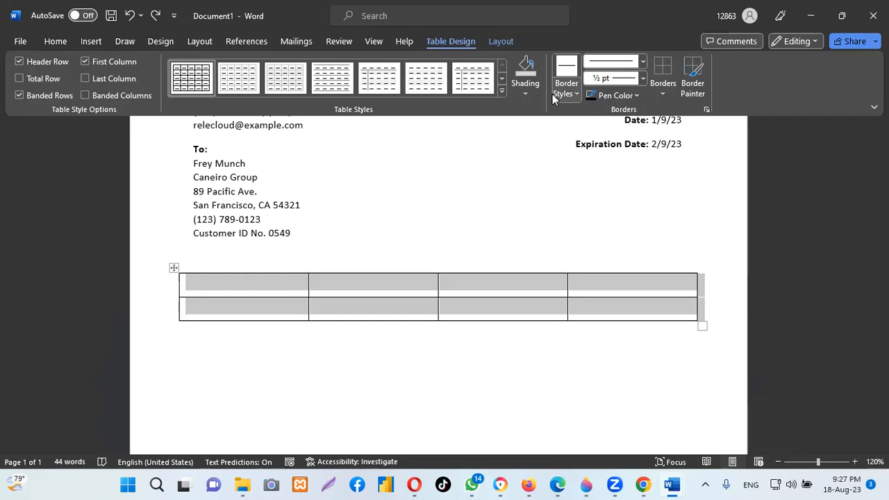
pyautogui.click(530, 94)
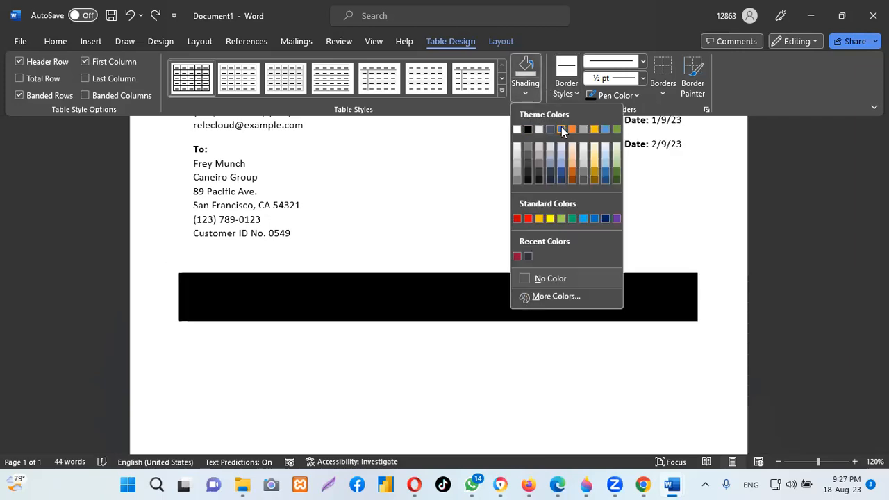
pyautogui.click(578, 94)
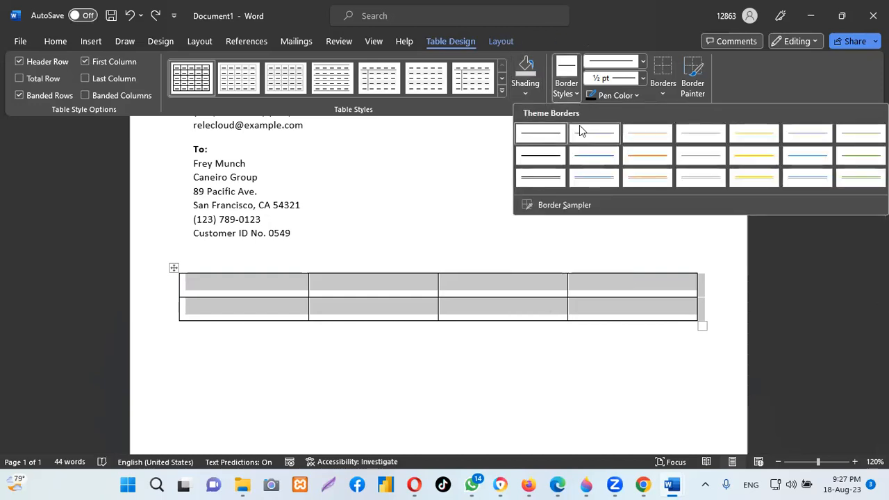
pyautogui.click(650, 134)
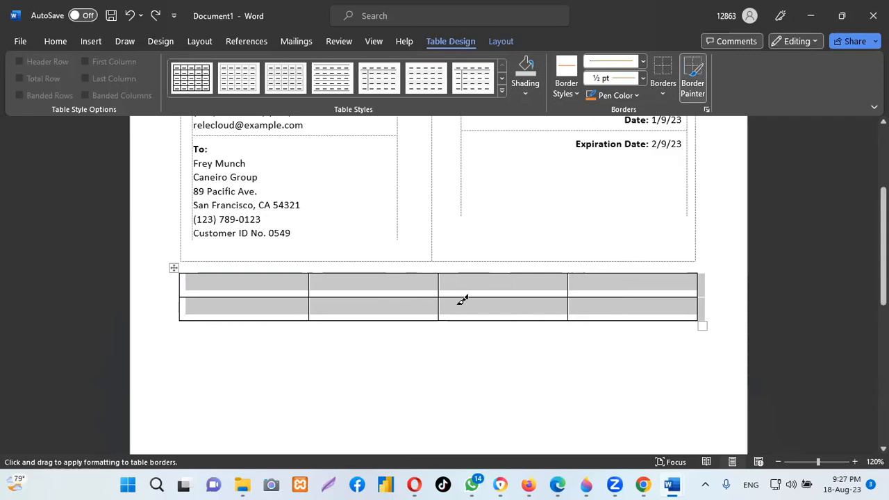
pyautogui.click(130, 16)
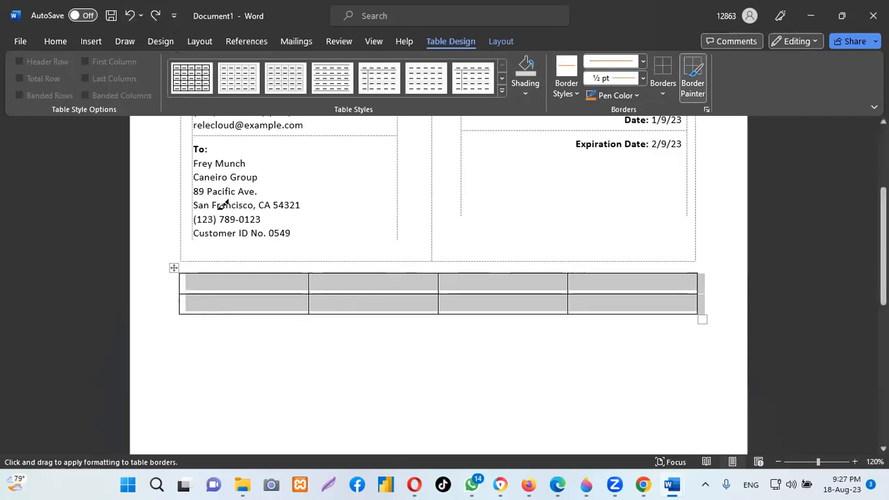
pyautogui.press('Escape')
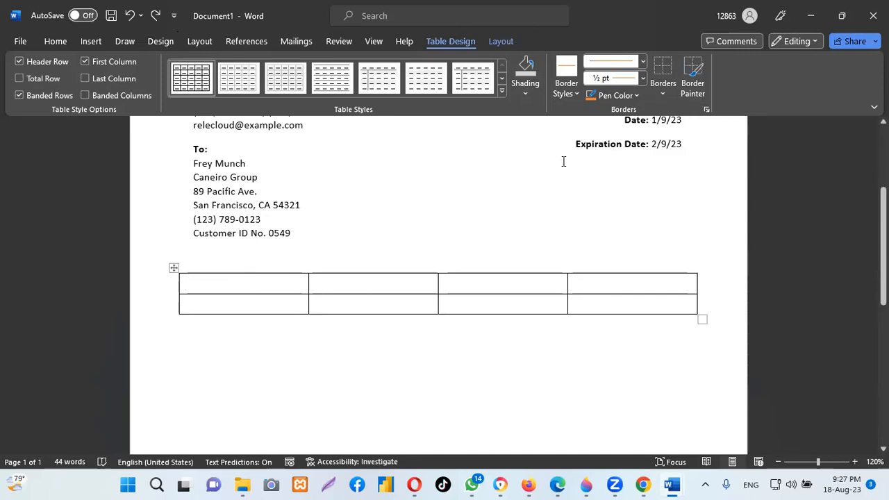
# - Try a darker grey-brown theme pen colour with the whole table selected, and undo the last table change
pyautogui.click(636, 96)
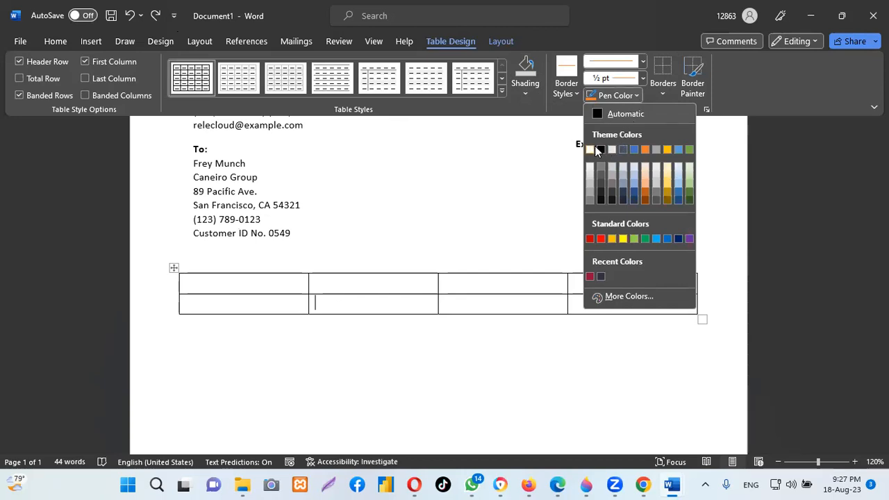
pyautogui.click(174, 269)
pyautogui.click(173, 269)
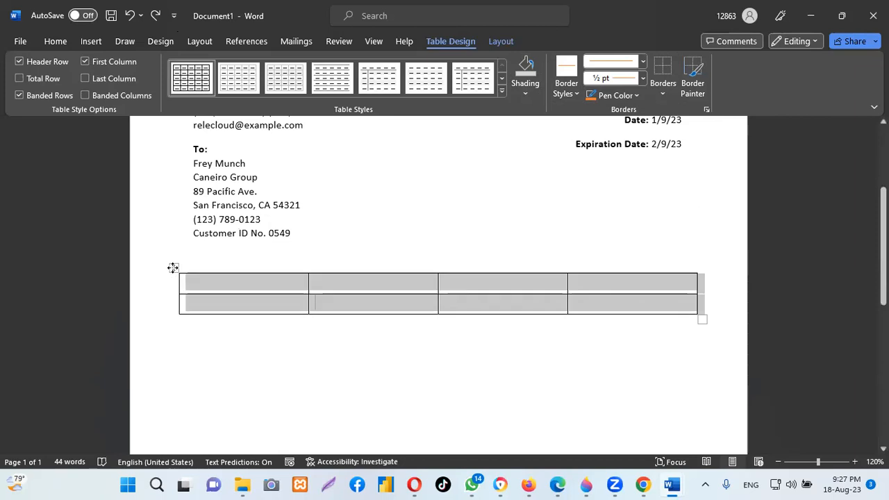
pyautogui.click(635, 95)
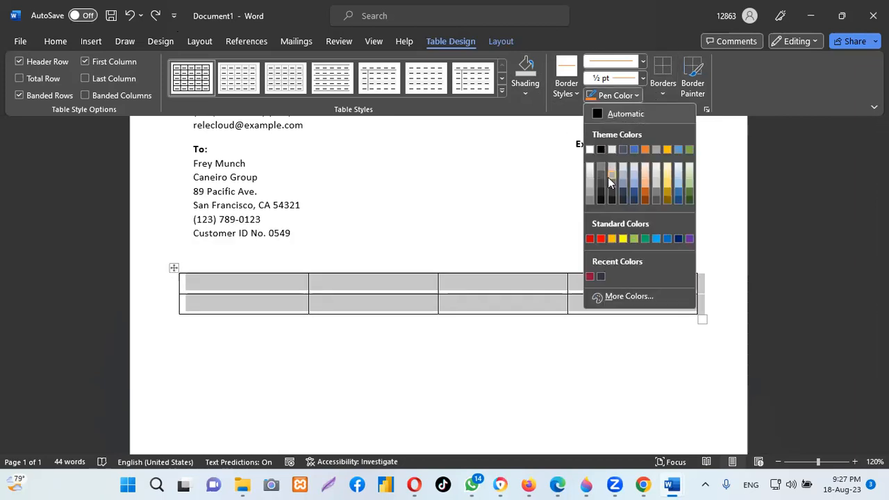
pyautogui.click(612, 176)
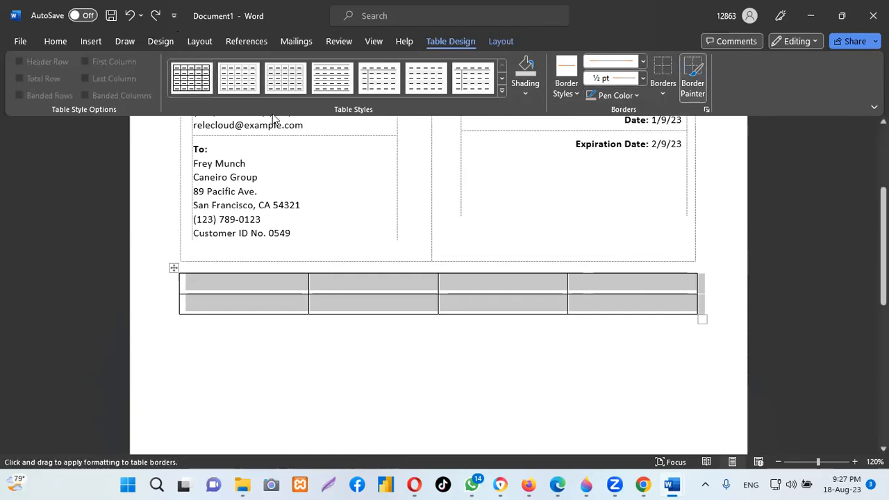
pyautogui.click(130, 14)
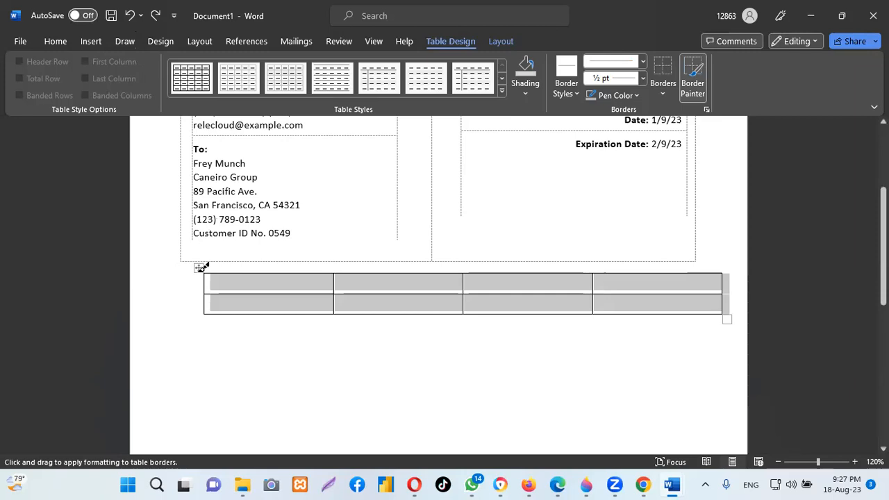
pyautogui.click(244, 282)
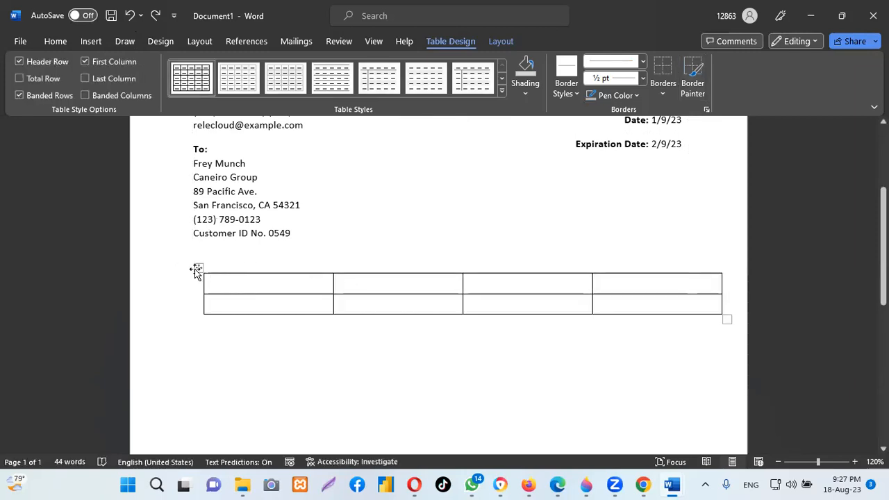
# - Try to move the table left under the header block and undo the misplaced move
pyautogui.moveTo(198, 268); pyautogui.dragTo(238, 297)
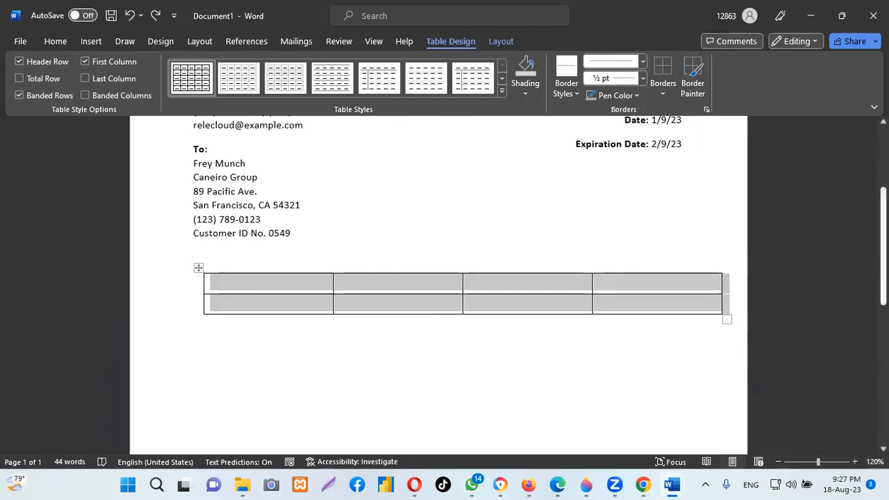
pyautogui.scroll(2, 462, 393)
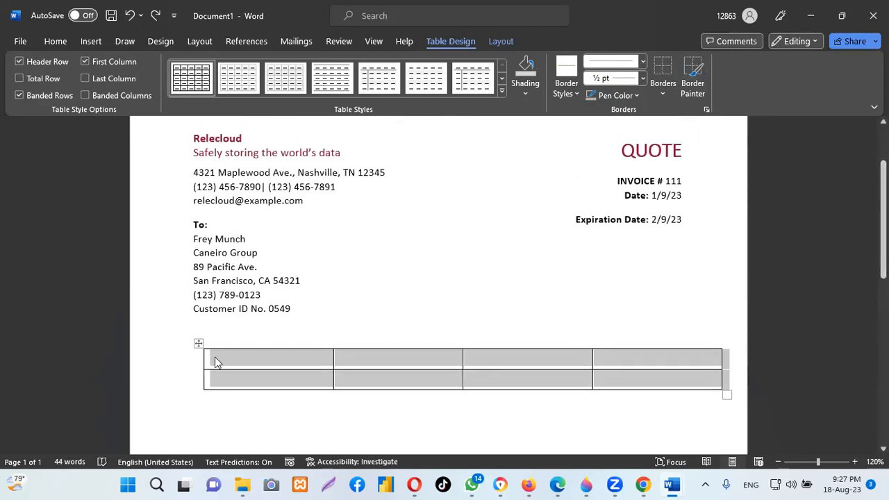
pyautogui.moveTo(199, 345); pyautogui.dragTo(179, 355)
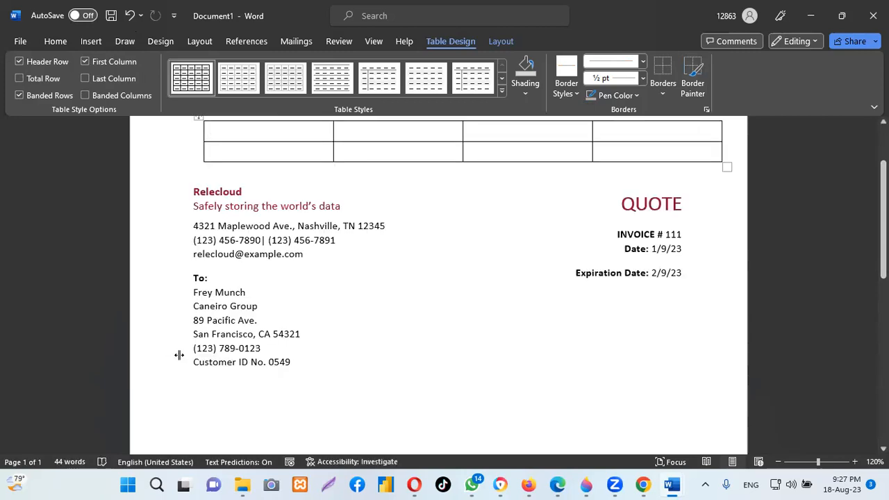
pyautogui.hotkey('ctrl', 'z')
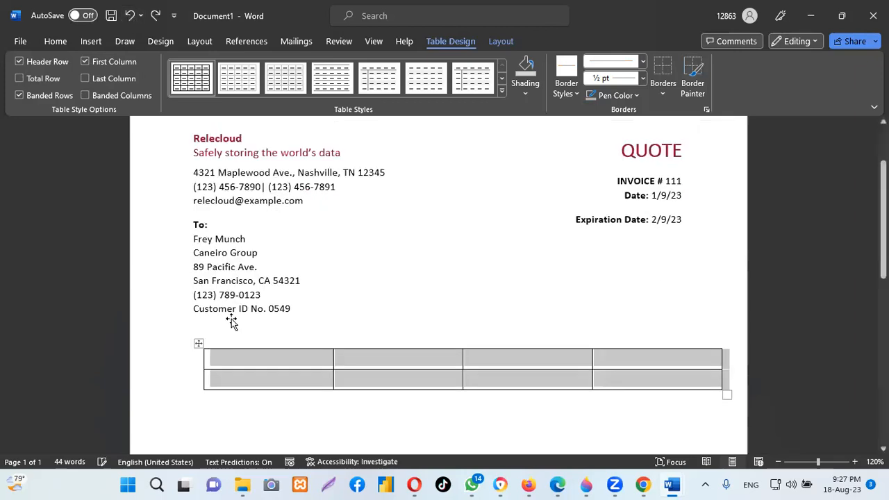
# - Move the table left so it sits centred under the header block, and place the cursor in the empty paragraph below it
pyautogui.scroll(-1, 831, 212)
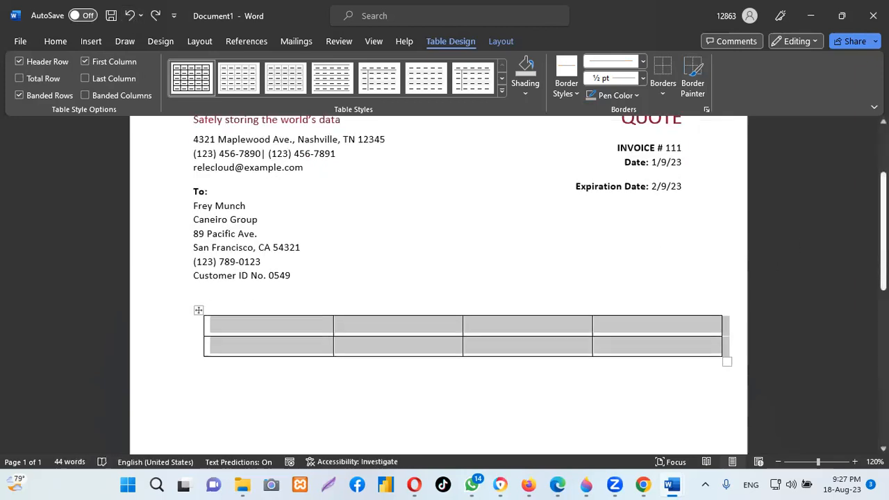
pyautogui.scroll(-2, 284, 290)
pyautogui.moveTo(197, 246); pyautogui.dragTo(177, 254)
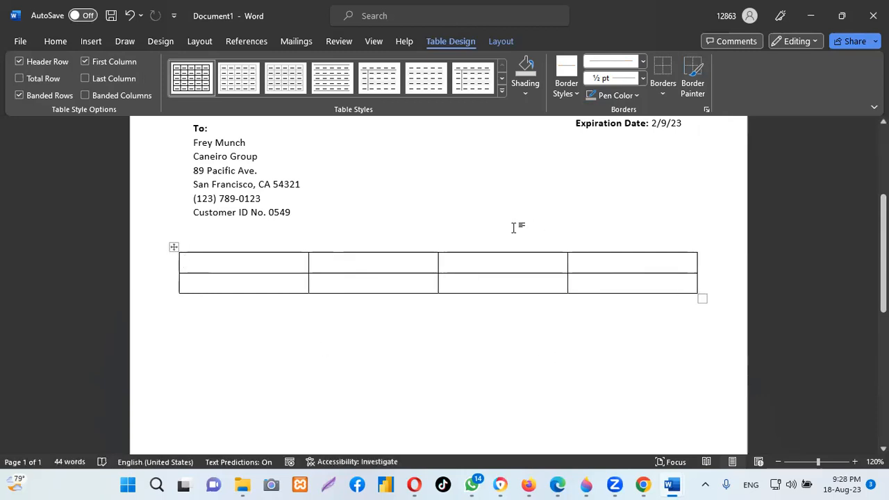
pyautogui.click(521, 268)
pyautogui.click(172, 248)
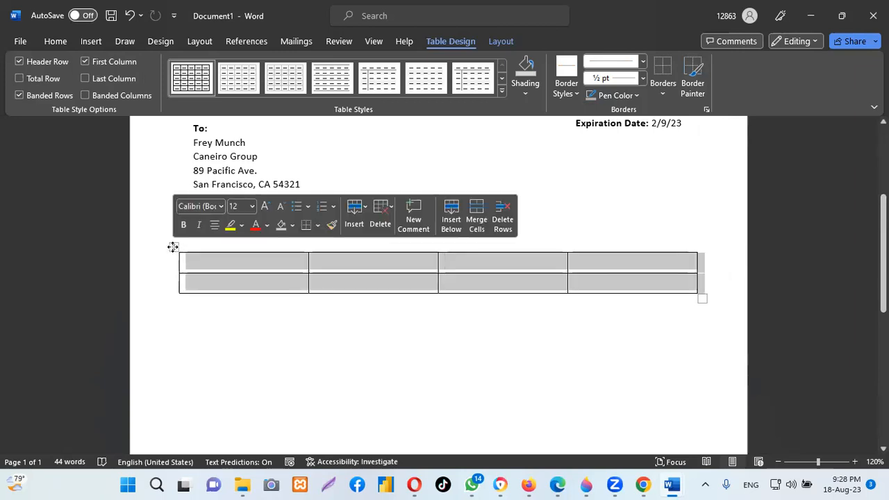
pyautogui.click(234, 261)
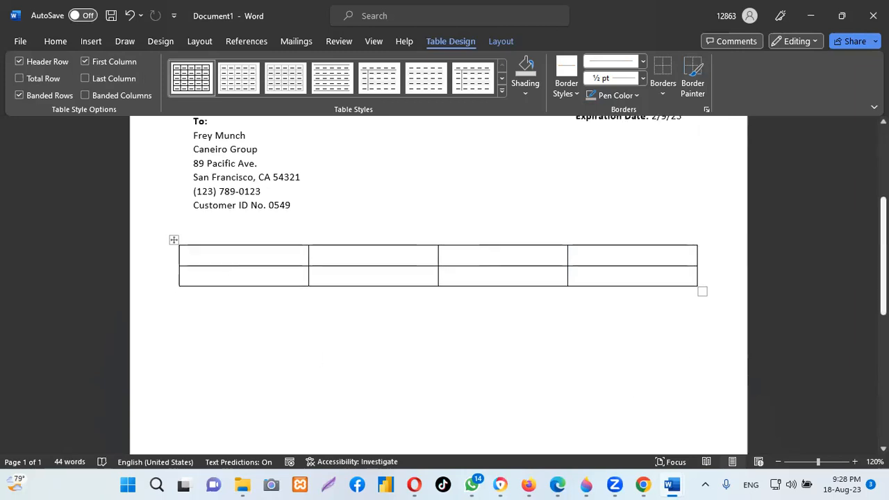
pyautogui.scroll(-2, 482, 331)
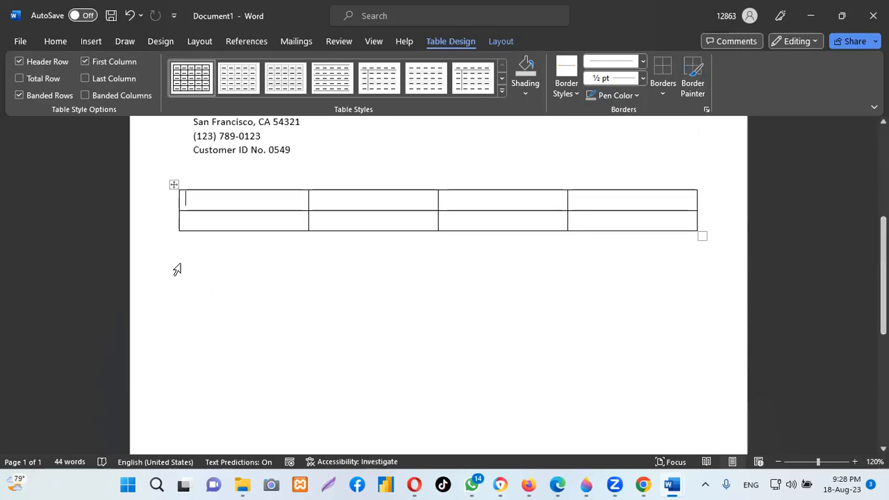
pyautogui.click(214, 277)
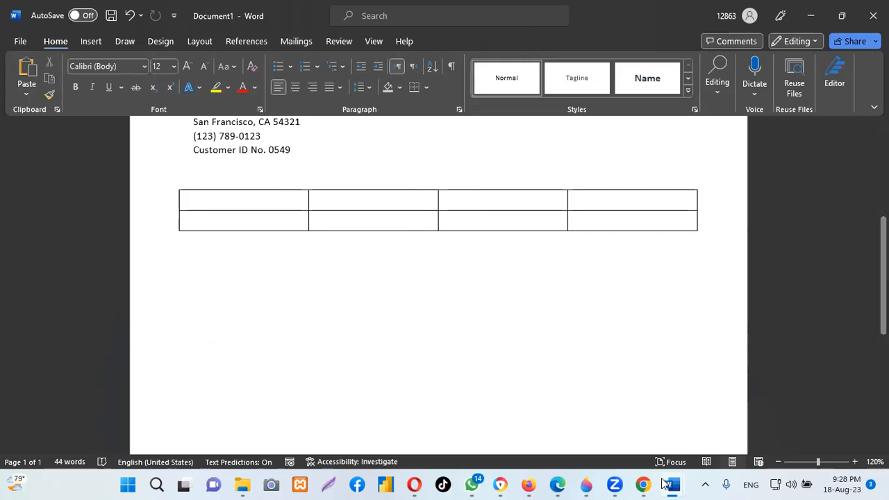
# - Switch to the Simple service quote document to examine the line-item table's rows, columns and totals, and return to Document1
pyautogui.moveTo(658, 484)
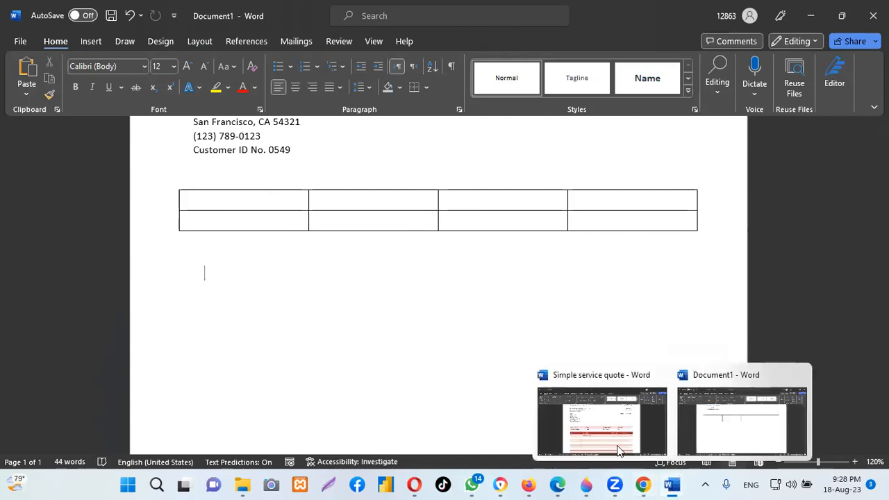
pyautogui.click(607, 434)
pyautogui.scroll(-4, 580, 278)
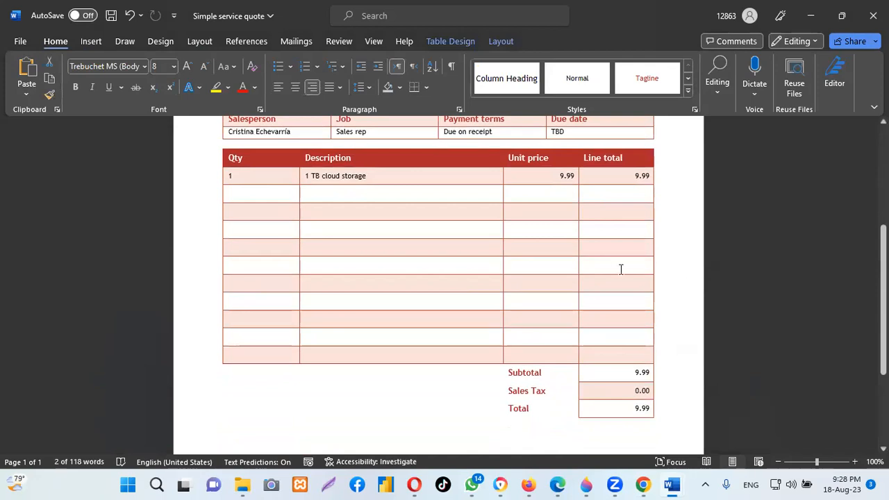
pyautogui.scroll(2, 583, 248)
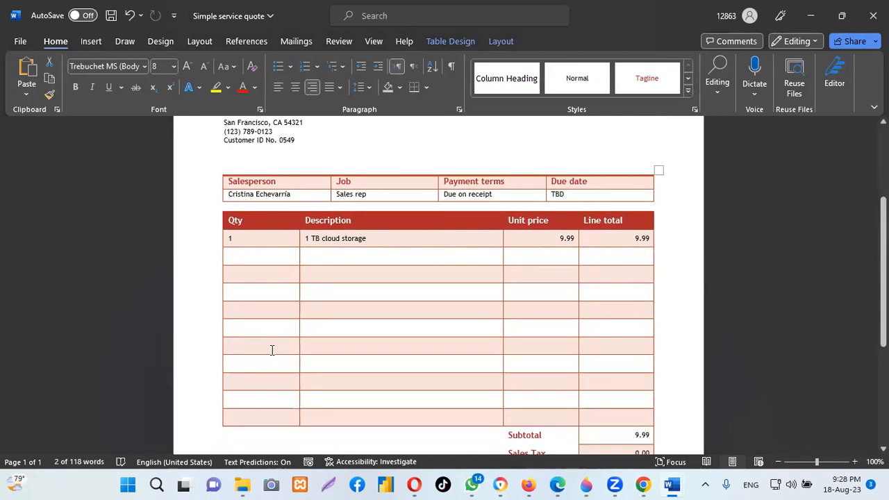
pyautogui.scroll(-2, 406, 358)
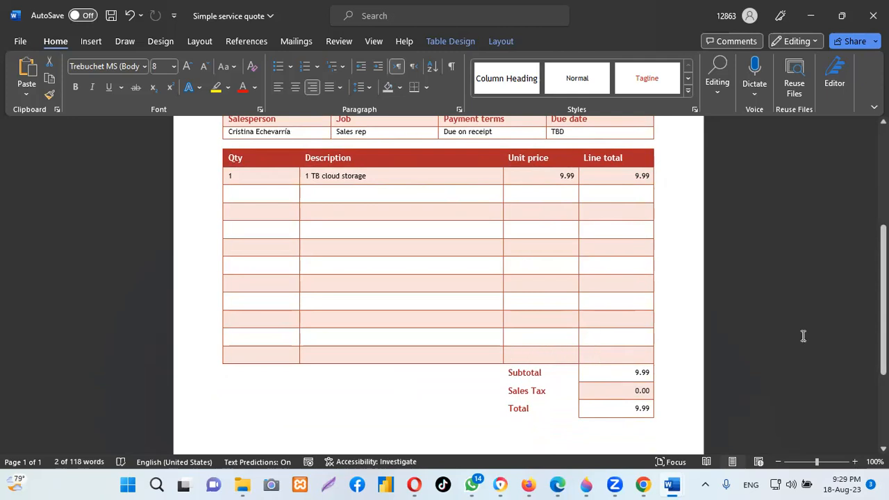
pyautogui.moveTo(883, 300)
pyautogui.mouseDown()
pyautogui.moveTo(884, 285)
pyautogui.moveTo(884, 302)
pyautogui.mouseUp()
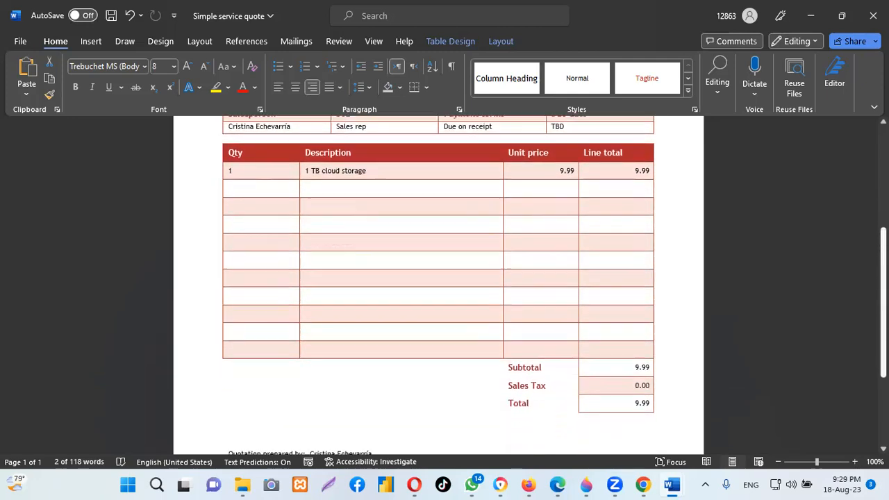
pyautogui.scroll(1, 553, 366)
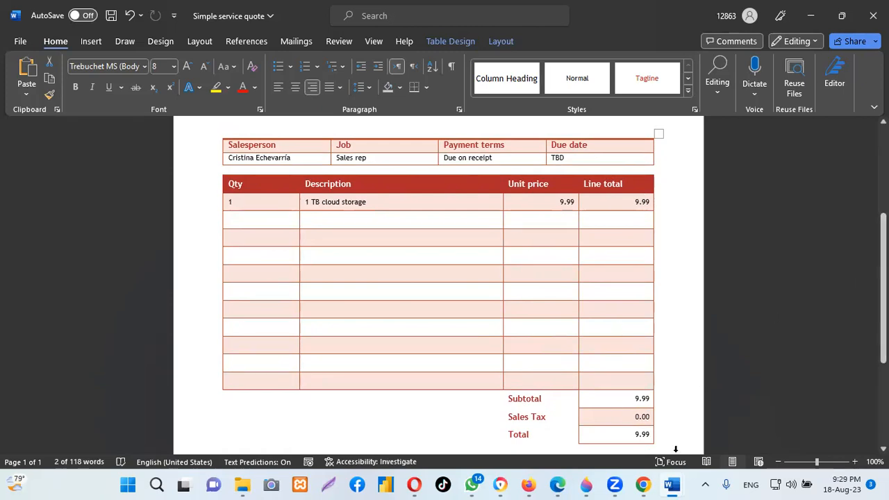
pyautogui.moveTo(686, 471)
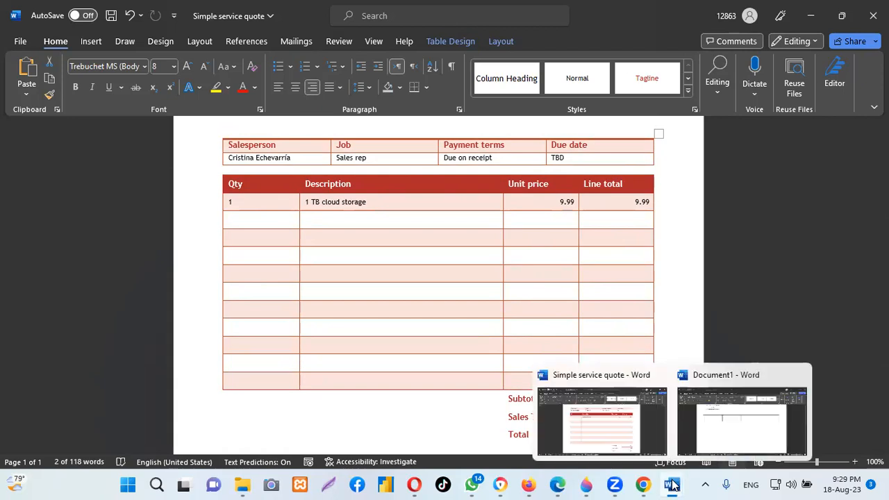
pyautogui.click(723, 435)
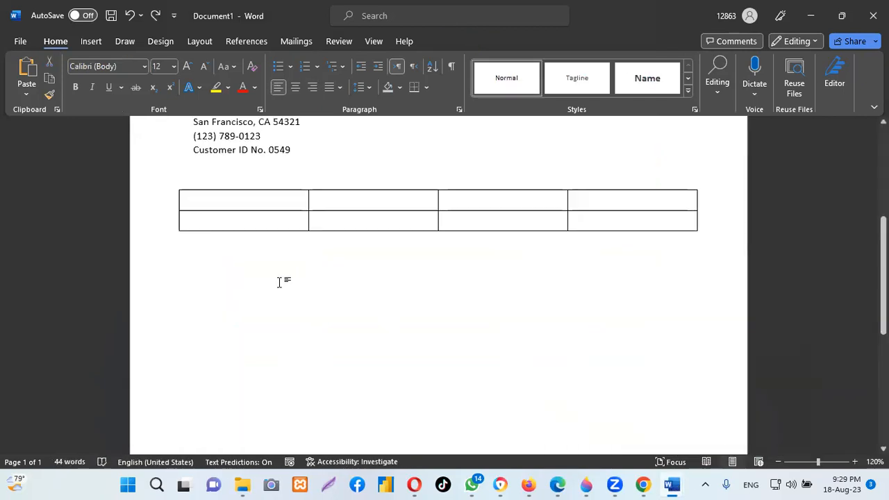
# - Insert a table with 4 columns and 14 rows just below the two-row salesperson table
pyautogui.press('Return')
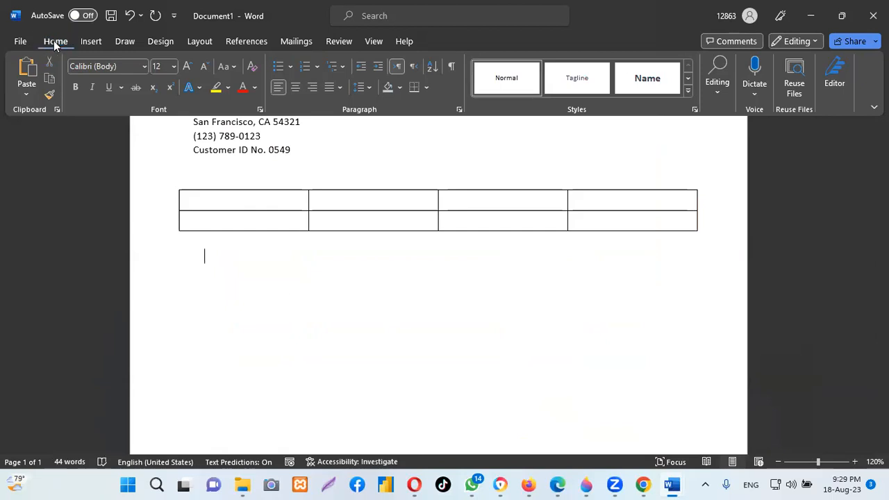
pyautogui.click(92, 42)
pyautogui.click(104, 77)
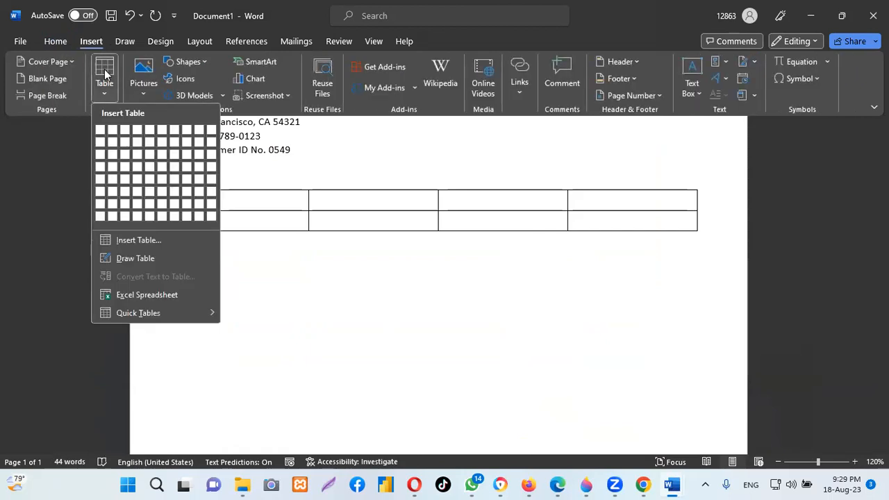
pyautogui.click(125, 237)
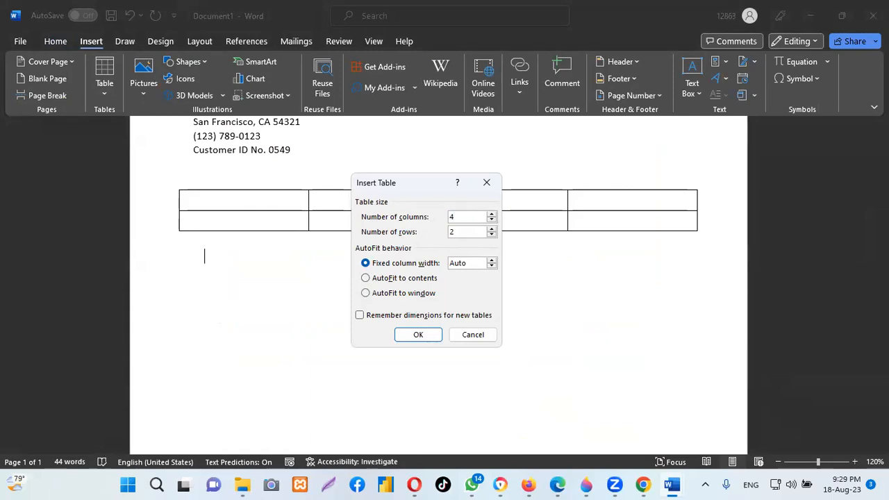
pyautogui.click(460, 235)
pyautogui.press('BackSpace')
pyautogui.write('14')
pyautogui.click(418, 336)
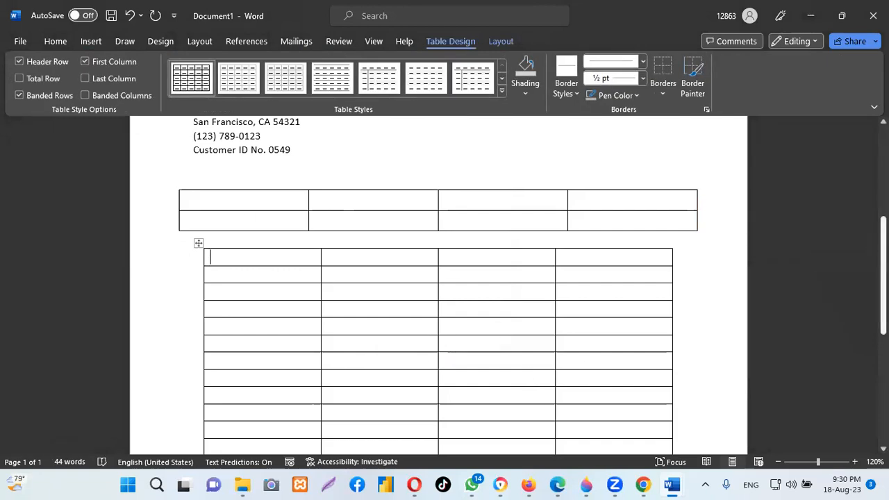
pyautogui.scroll(-3, 445, 278)
pyautogui.scroll(-8, 445, 278)
pyautogui.scroll(10, 445, 278)
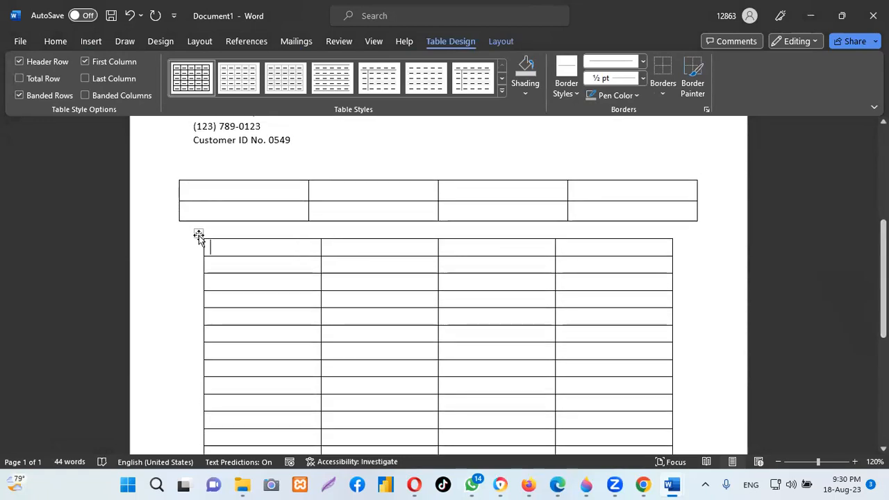
# - Align the 14-row table's left edge with the table above and enlarge it to match that table's width
pyautogui.moveTo(198, 235); pyautogui.dragTo(177, 235)
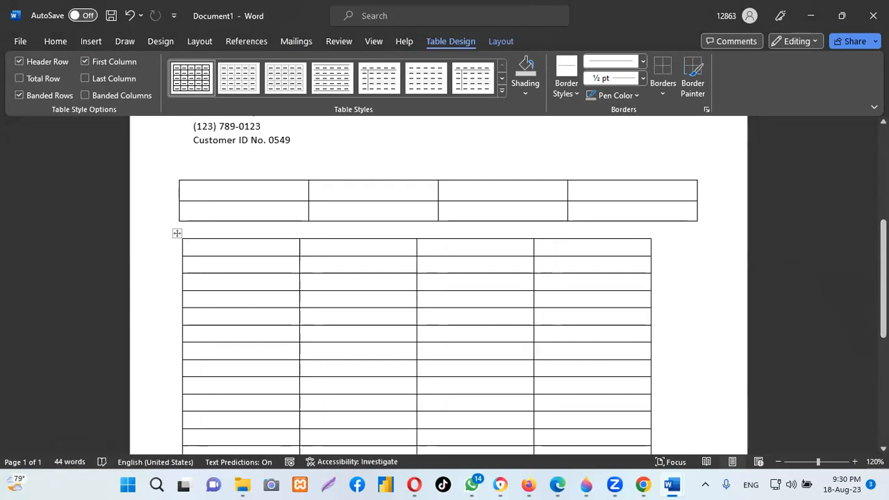
pyautogui.scroll(-3, 417, 292)
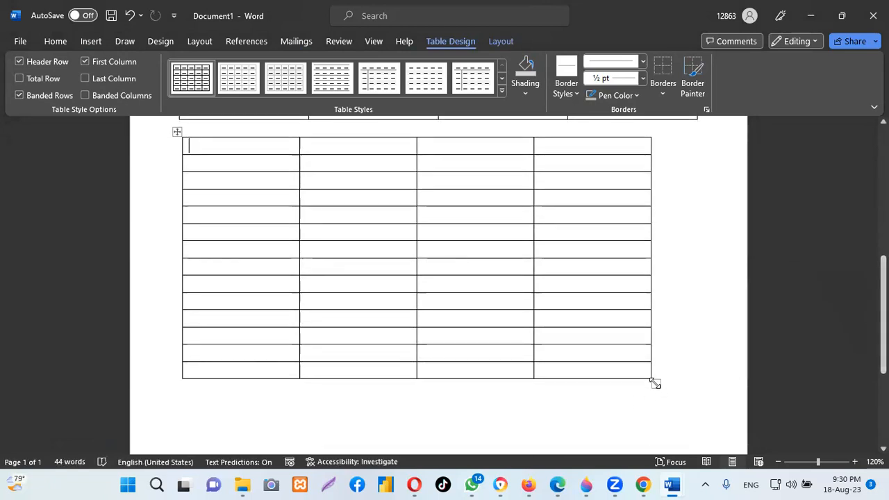
pyautogui.moveTo(655, 383); pyautogui.dragTo(696, 391)
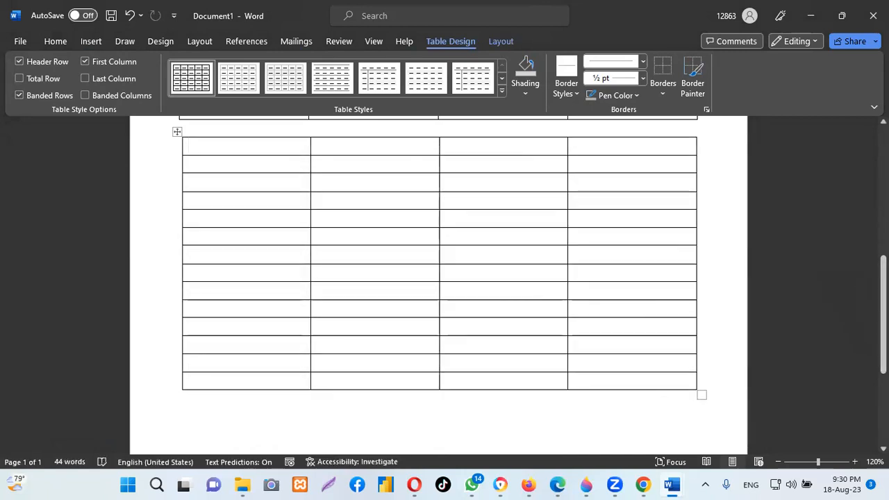
pyautogui.scroll(4, 439, 284)
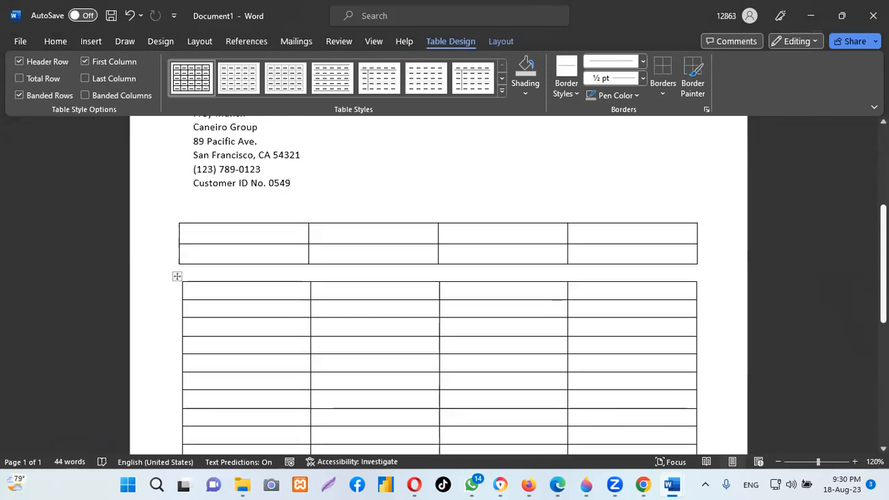
pyautogui.scroll(-8, 439, 285)
pyautogui.scroll(11, 439, 284)
pyautogui.scroll(-5, 439, 285)
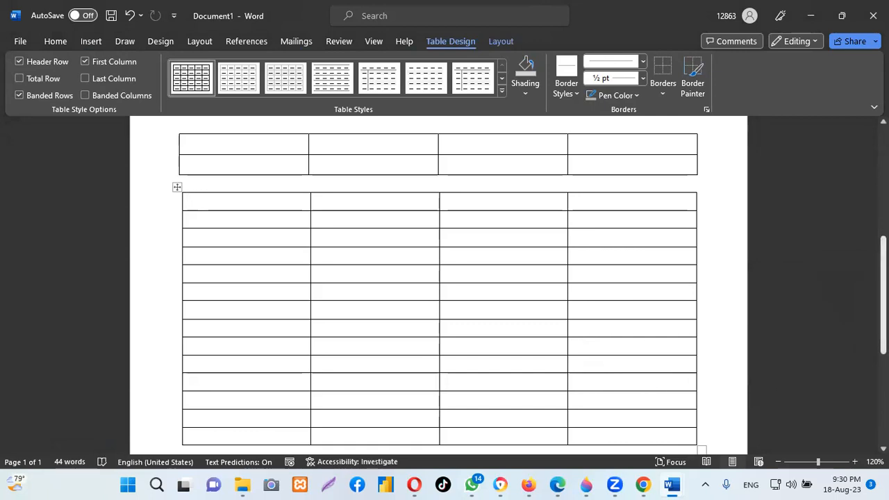
pyautogui.scroll(-2, 439, 285)
pyautogui.scroll(2, 439, 285)
pyautogui.scroll(-2, 439, 285)
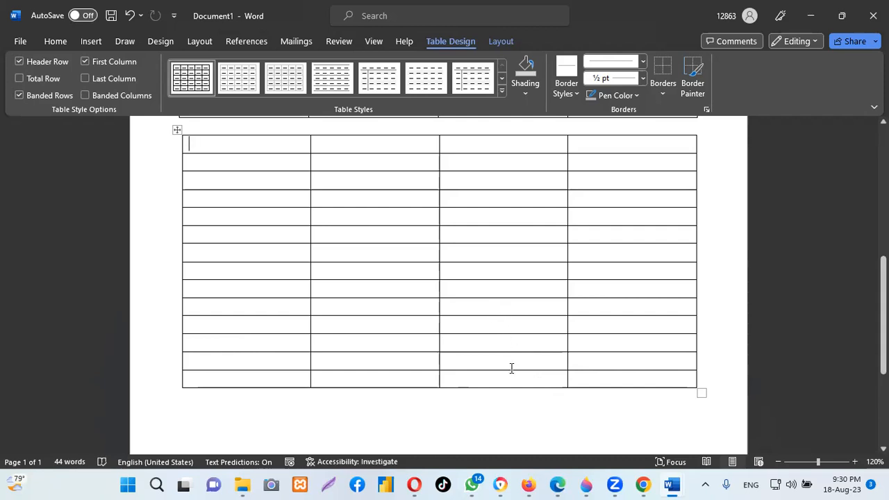
pyautogui.click(90, 43)
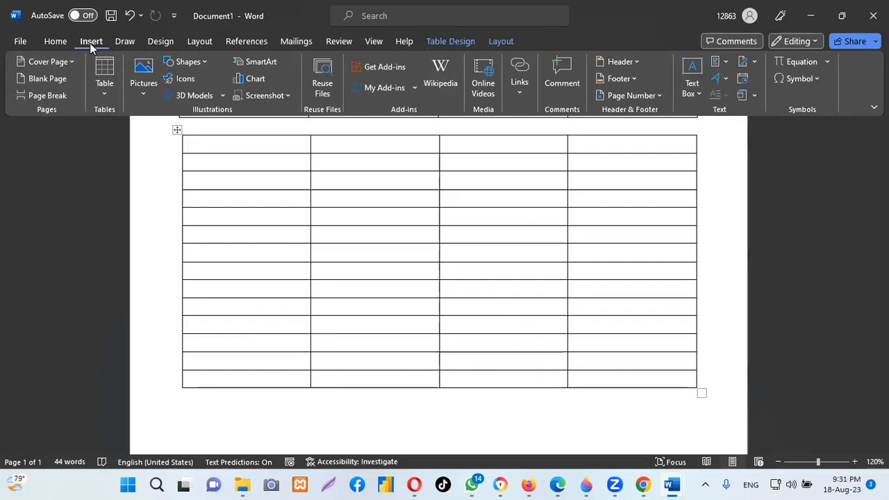
pyautogui.click(104, 95)
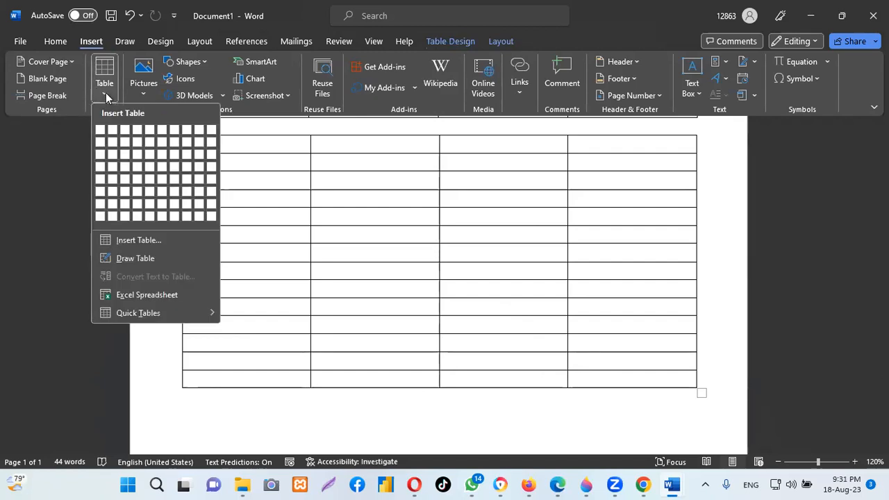
pyautogui.click(142, 258)
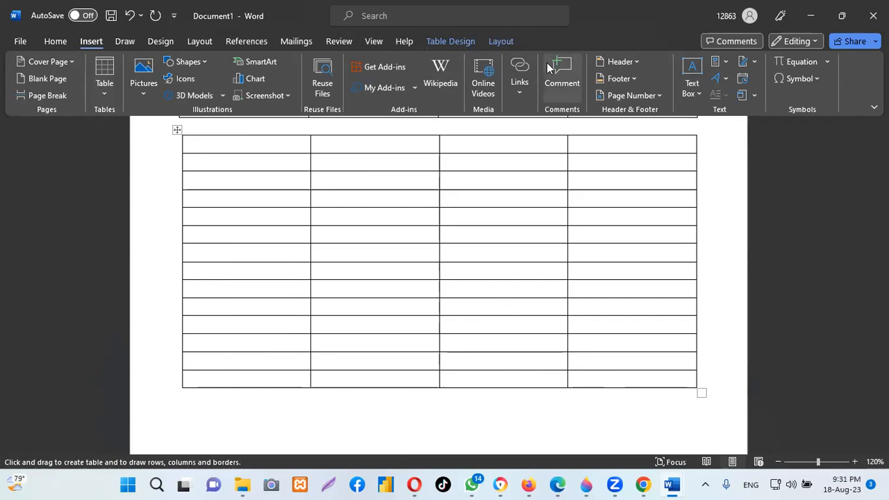
pyautogui.click(494, 42)
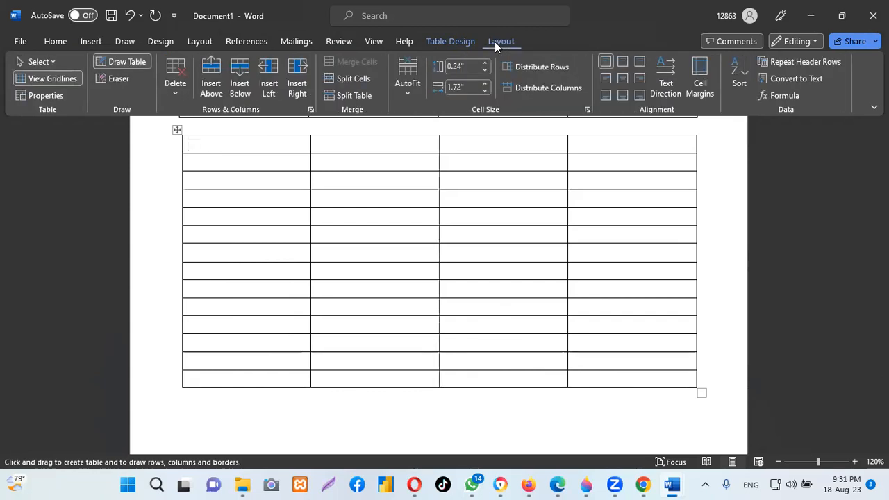
pyautogui.click(444, 42)
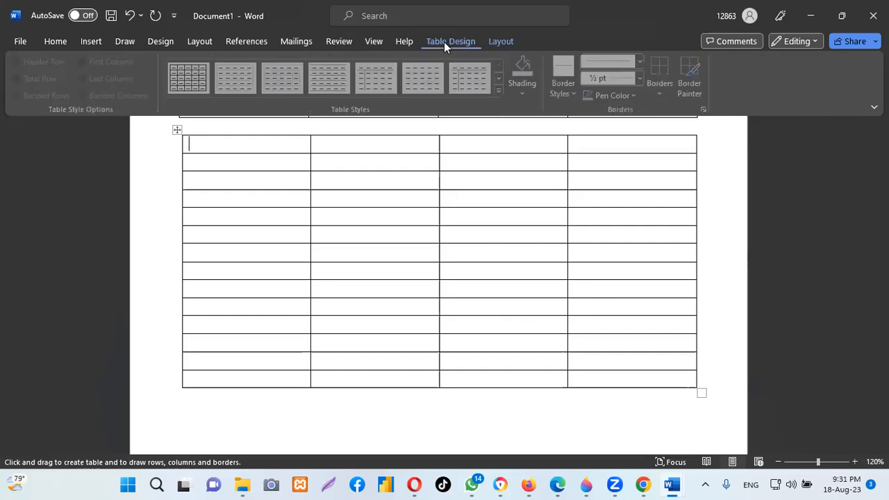
pyautogui.click(505, 42)
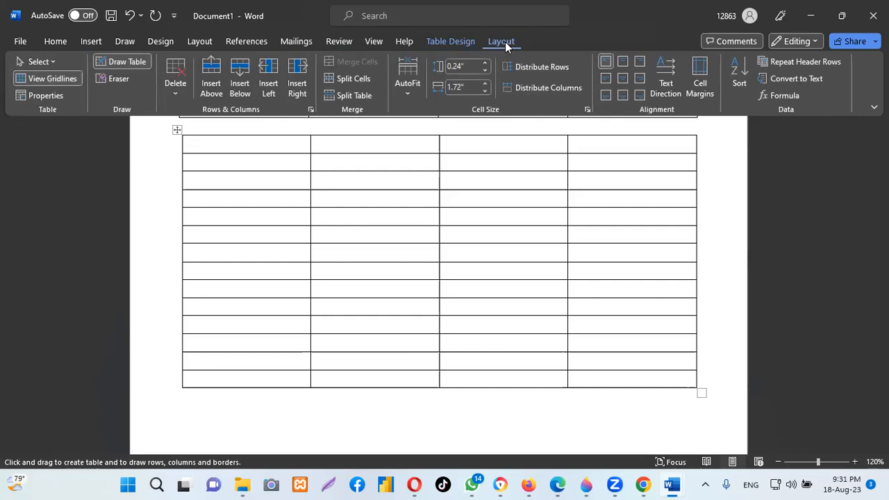
pyautogui.click(440, 40)
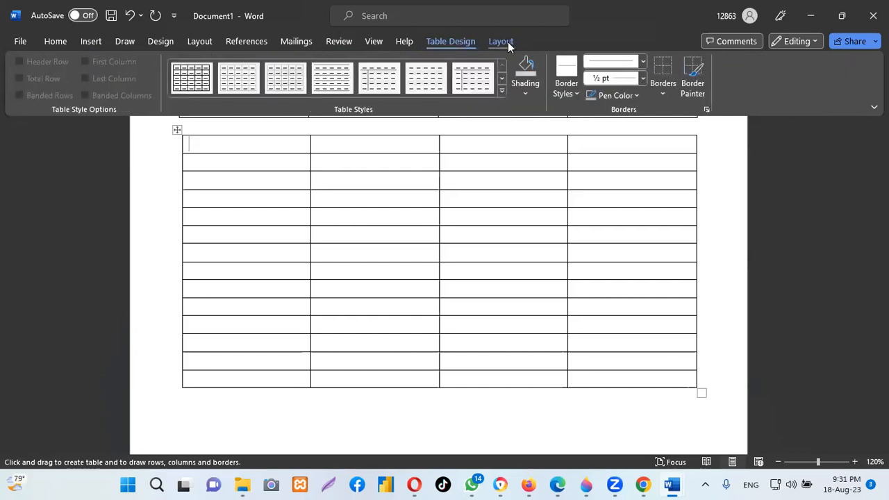
# - Erase the horizontal borders between the lower table's last three rows in the first three columns, using the table Eraser
pyautogui.click(508, 42)
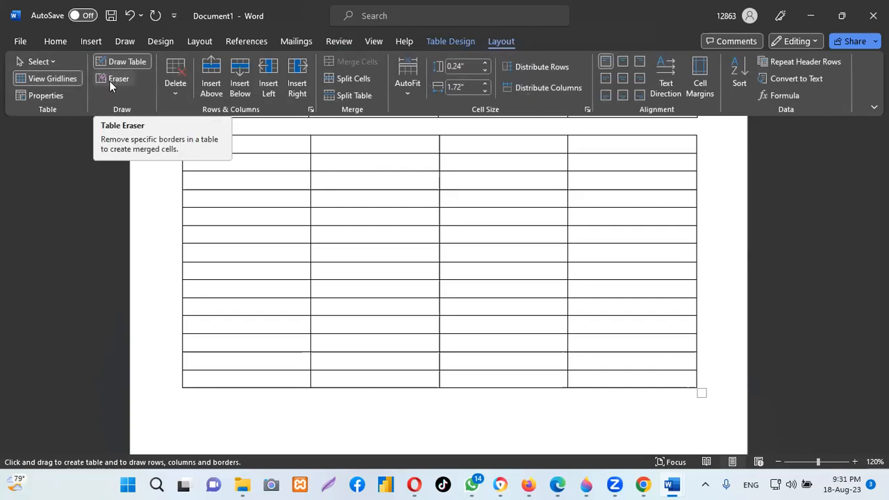
pyautogui.click(116, 82)
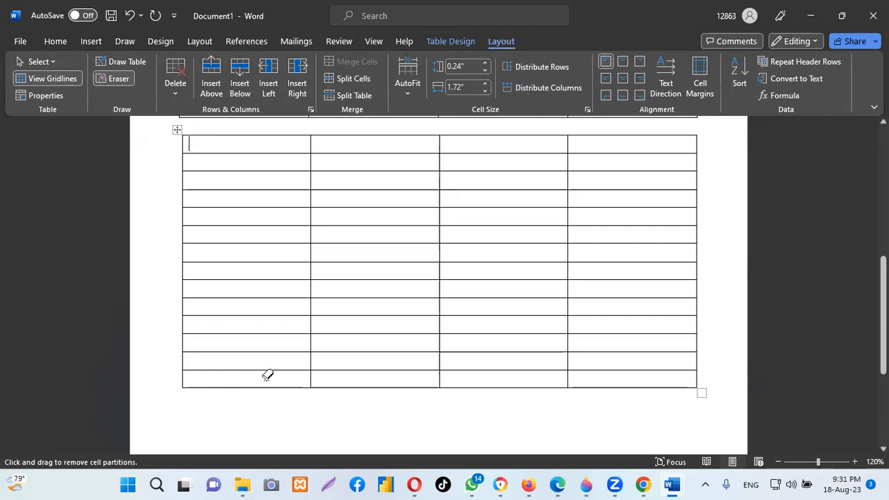
pyautogui.click(508, 350)
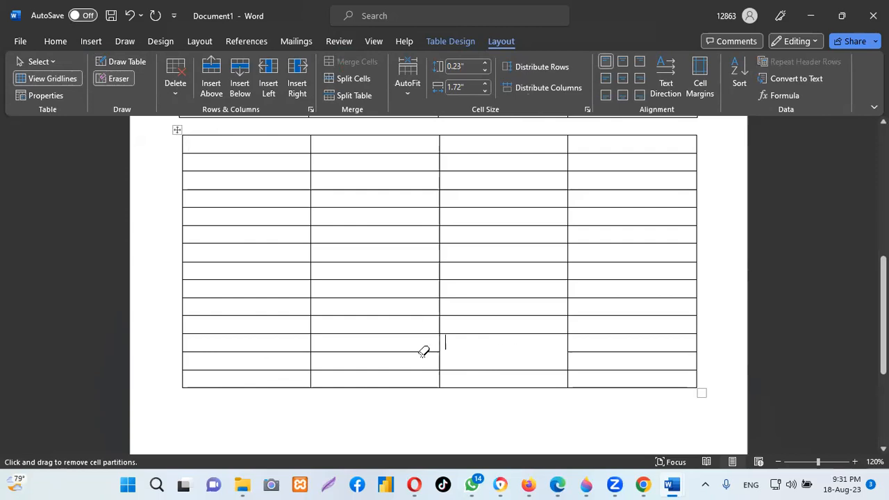
pyautogui.click(409, 352)
pyautogui.click(277, 353)
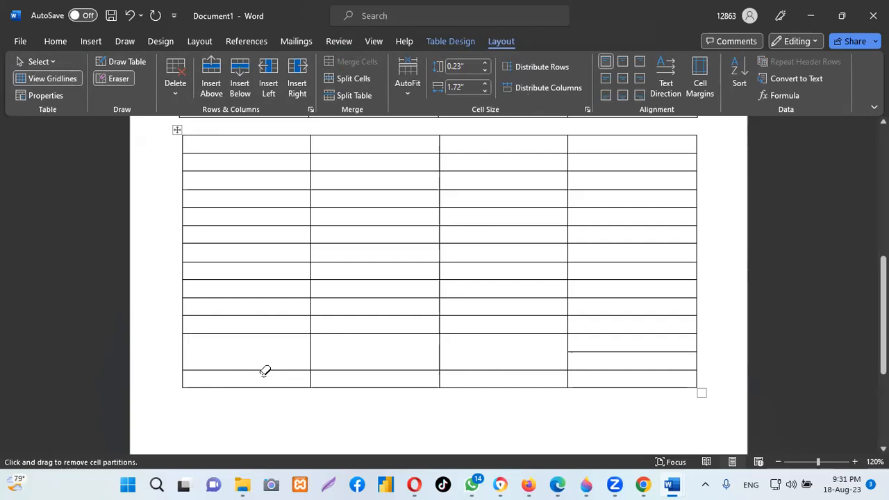
pyautogui.click(271, 370)
pyautogui.click(364, 369)
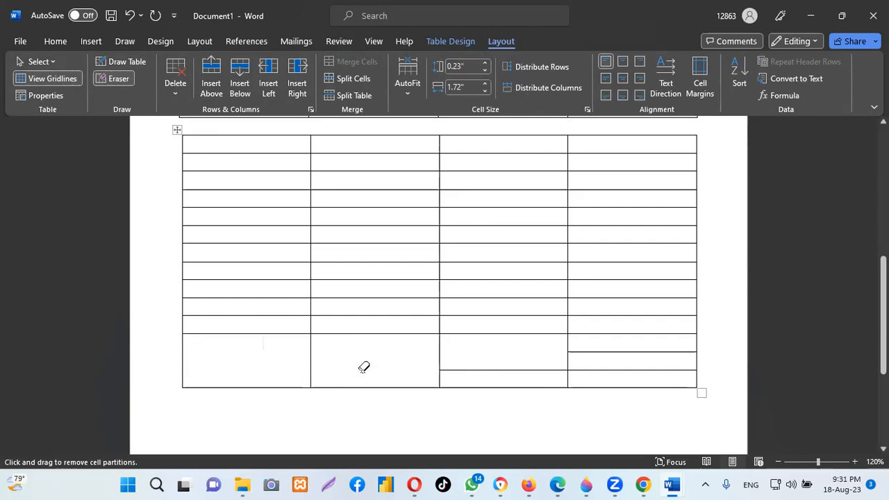
pyautogui.click(481, 370)
pyautogui.press('Escape')
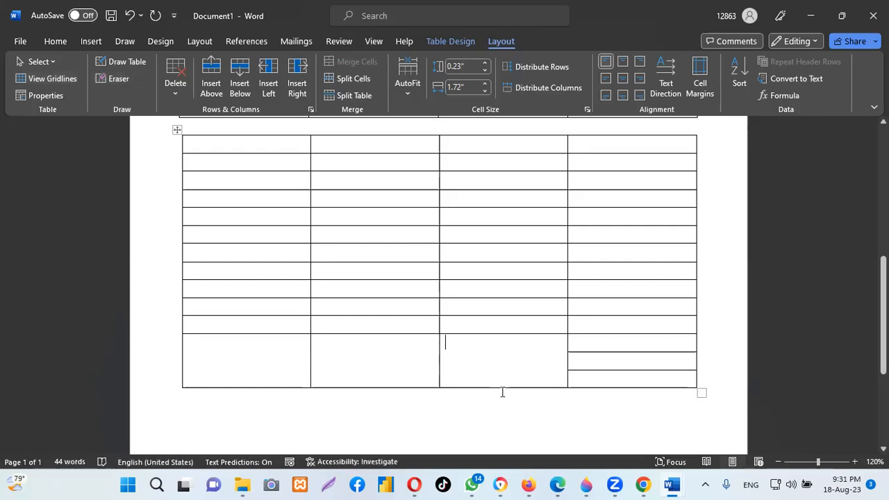
# - Erase the left outer border and the vertical dividers of the merged cells at the lower table's bottom, leaving the fourth column intact
pyautogui.click(119, 78)
pyautogui.click(184, 361)
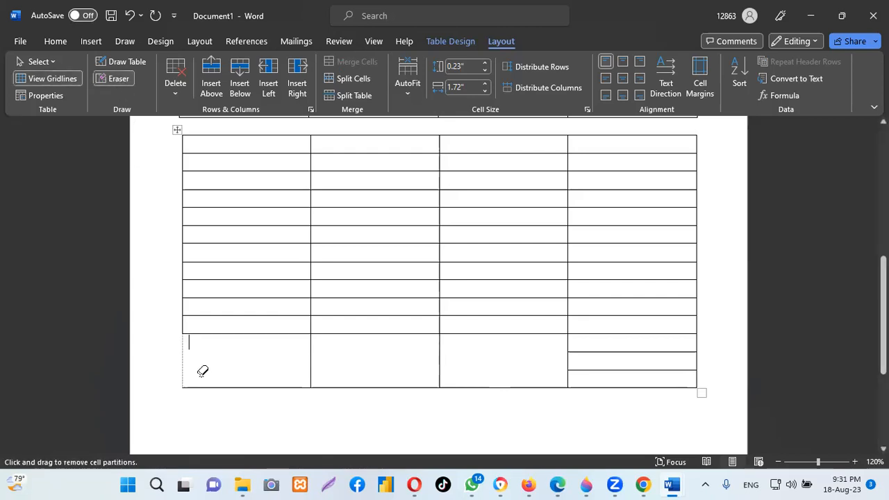
pyautogui.click(313, 361)
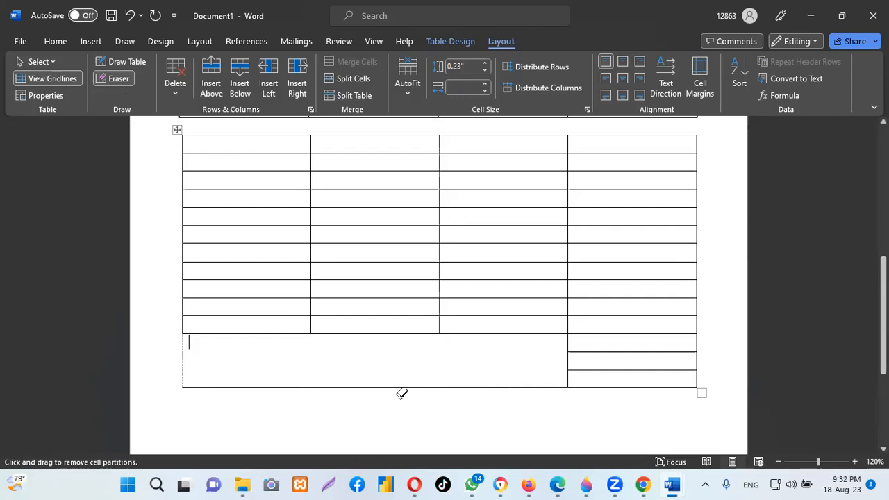
pyautogui.press('Escape')
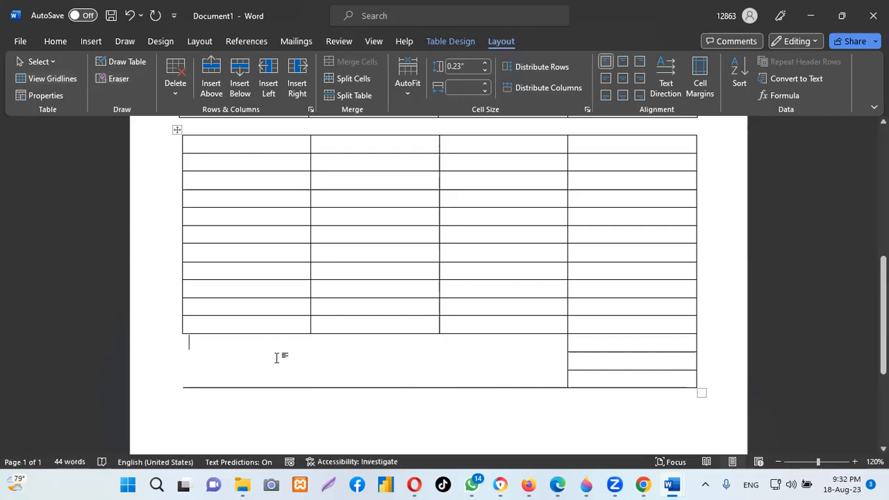
pyautogui.click(117, 79)
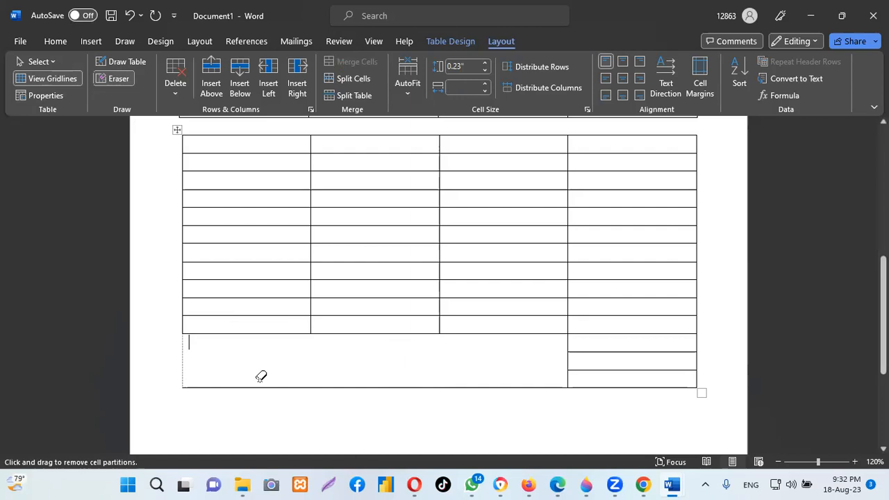
pyautogui.press('Escape')
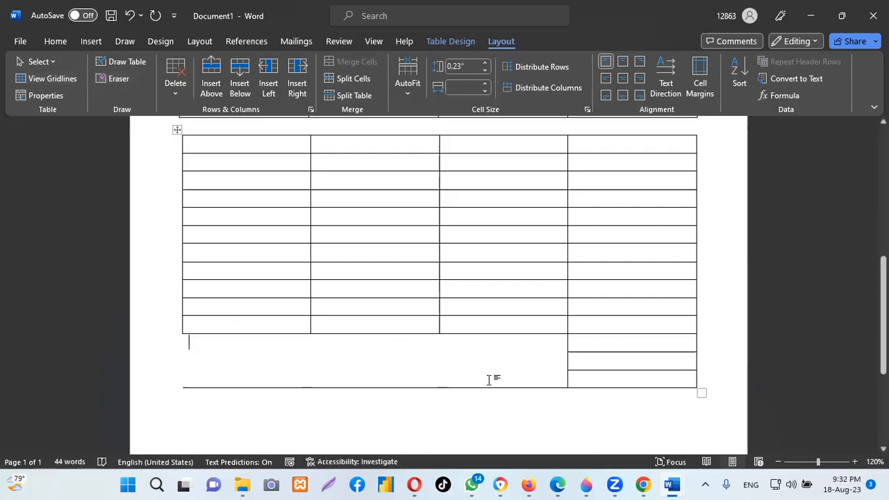
pyautogui.click(117, 78)
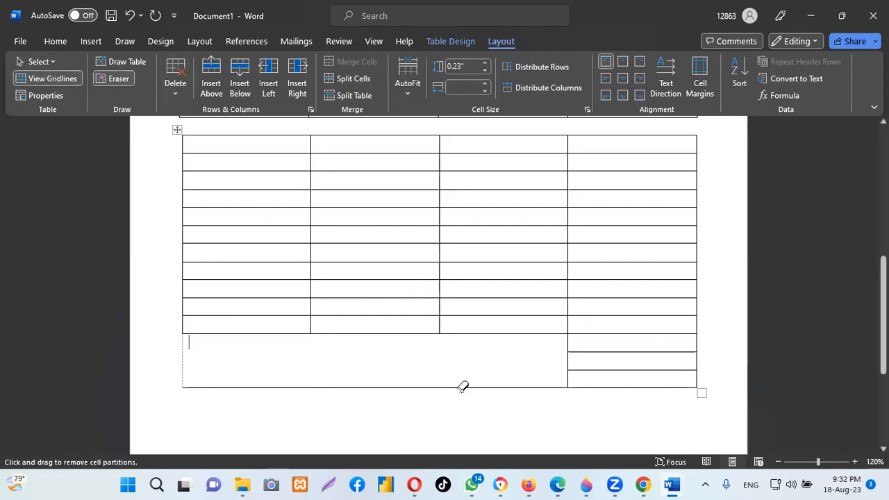
pyautogui.press('Escape')
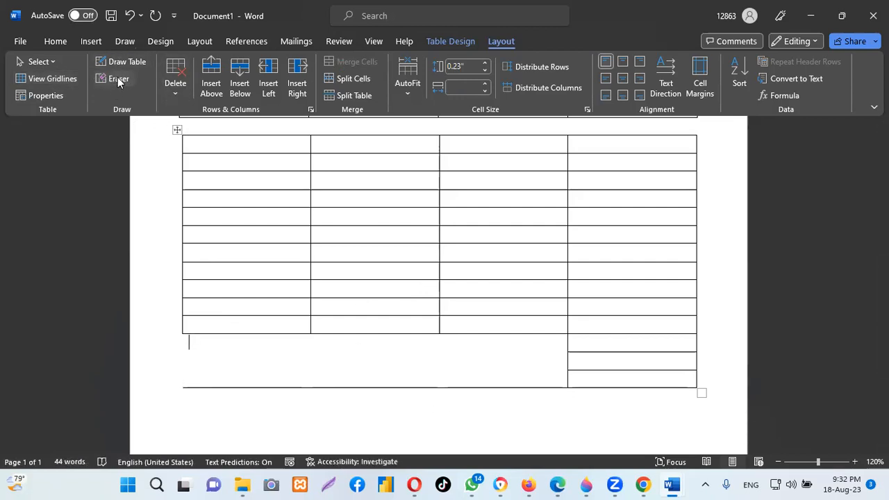
# - Erase the bottom border of the wide merged cell below the first three columns and leave the Eraser tool
pyautogui.click(118, 80)
pyautogui.click(498, 385)
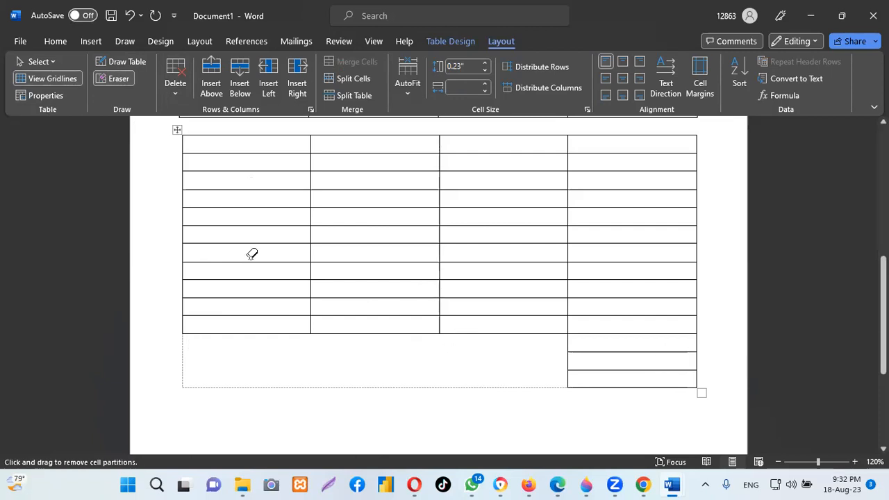
pyautogui.rightClick(186, 420)
pyautogui.click(544, 357)
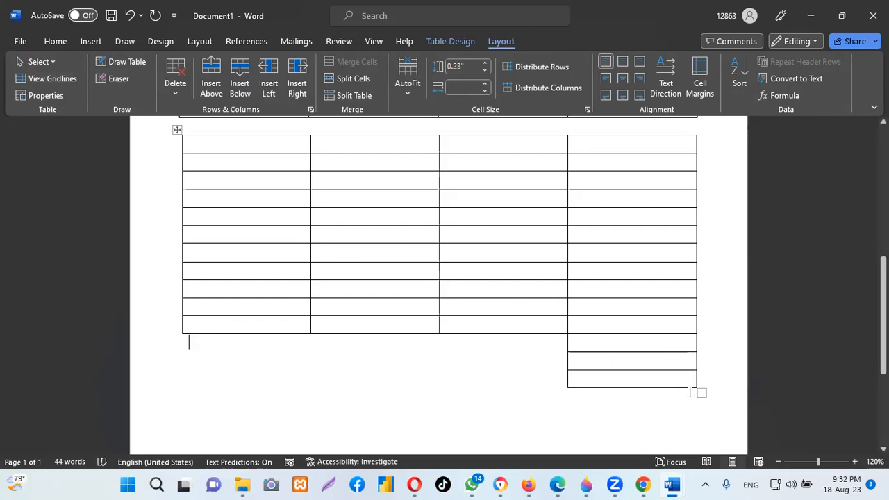
pyautogui.scroll(-2, 437, 278)
pyautogui.scroll(3, 438, 277)
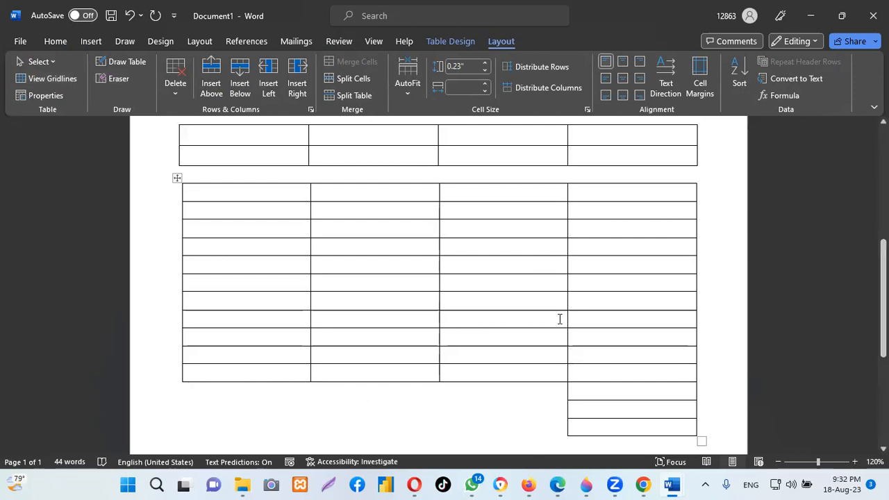
# - Switch to the Simple service quote document and examine the layout of its item table, column headings and totals rows
pyautogui.moveTo(668, 484)
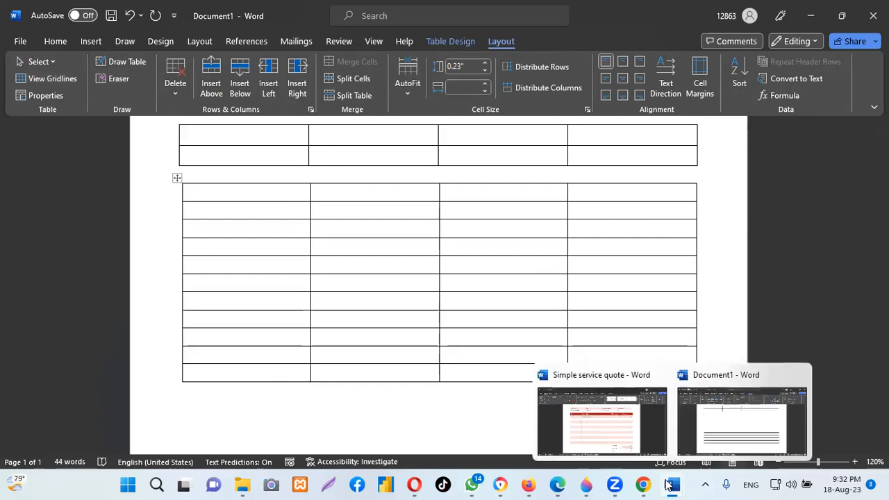
pyautogui.click(604, 434)
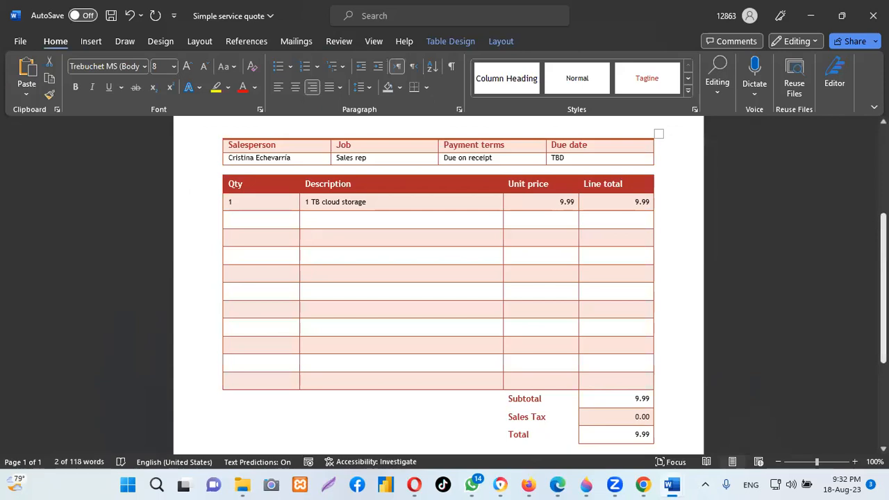
pyautogui.scroll(-3, 445, 285)
pyautogui.scroll(4, 444, 284)
pyautogui.scroll(1, 444, 284)
pyautogui.scroll(-3, 444, 285)
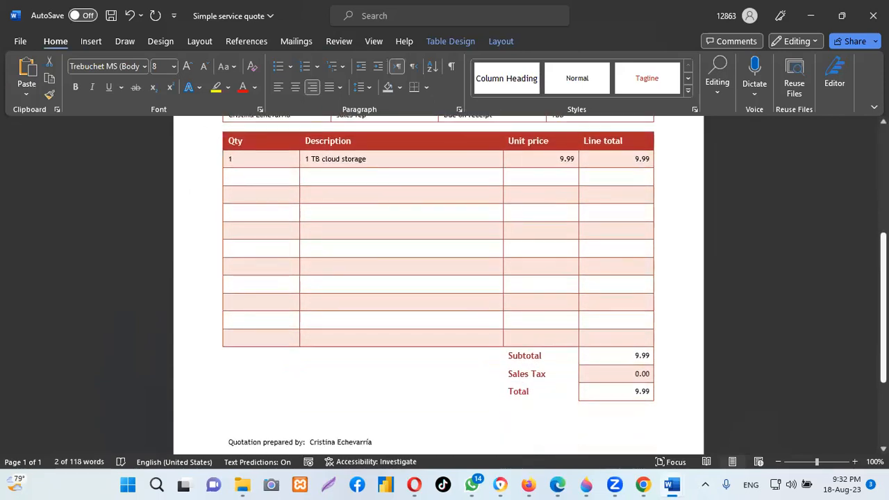
pyautogui.scroll(1, 444, 285)
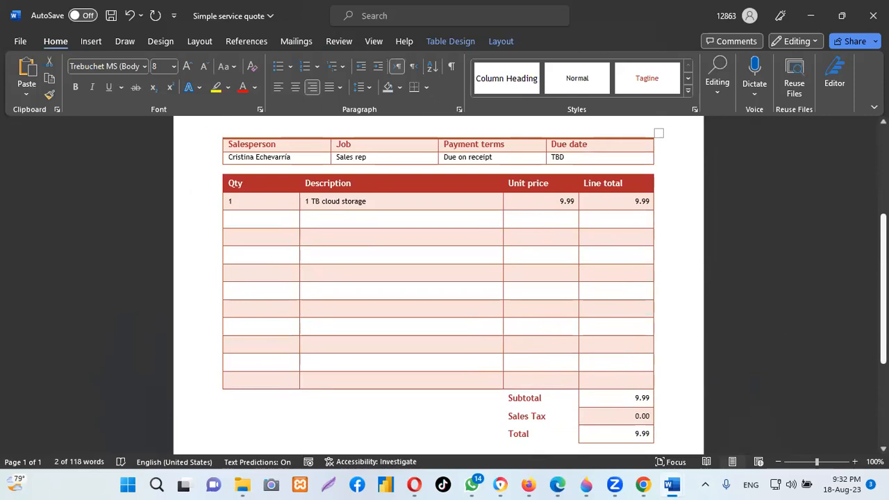
pyautogui.scroll(-2, 444, 285)
pyautogui.scroll(2, 445, 284)
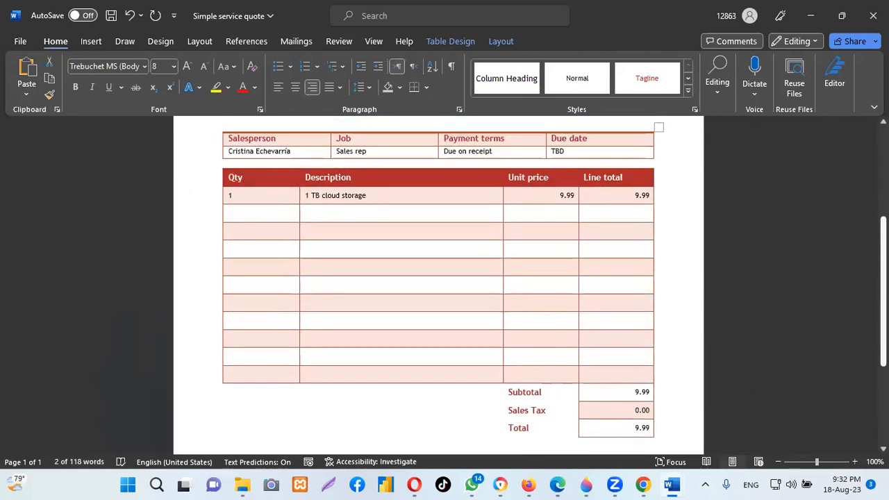
pyautogui.moveTo(672, 484)
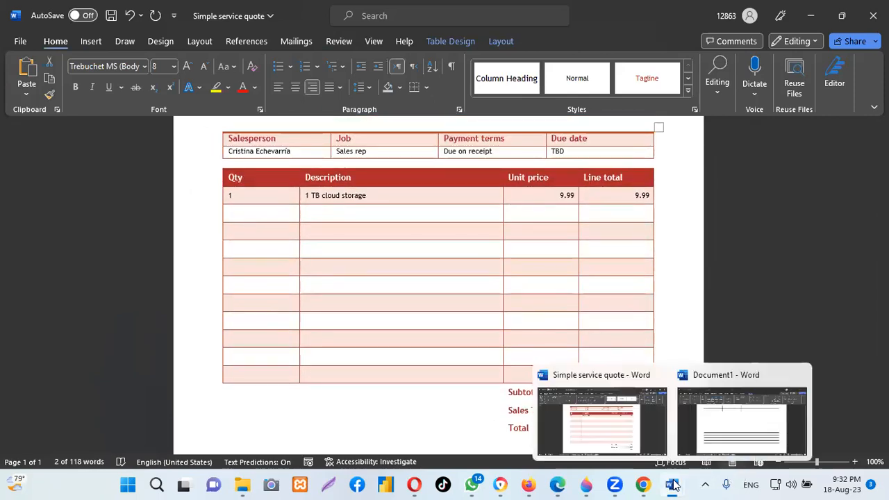
# - Select the lower table's header row in Document1, copy the colour code #C70039 from the Color Hunt page in Chrome, and return to Document1
pyautogui.click(732, 418)
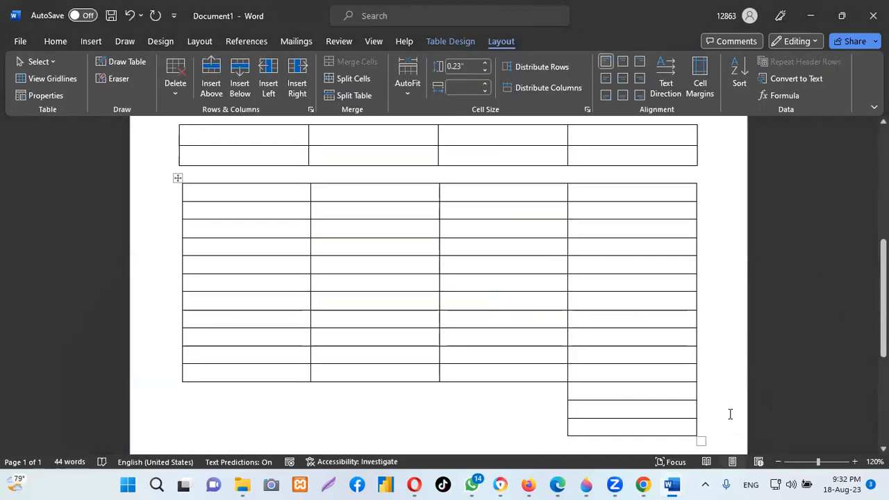
pyautogui.click(187, 193)
pyautogui.keyDown('shift'); pyautogui.click(692, 196); pyautogui.keyUp('shift')
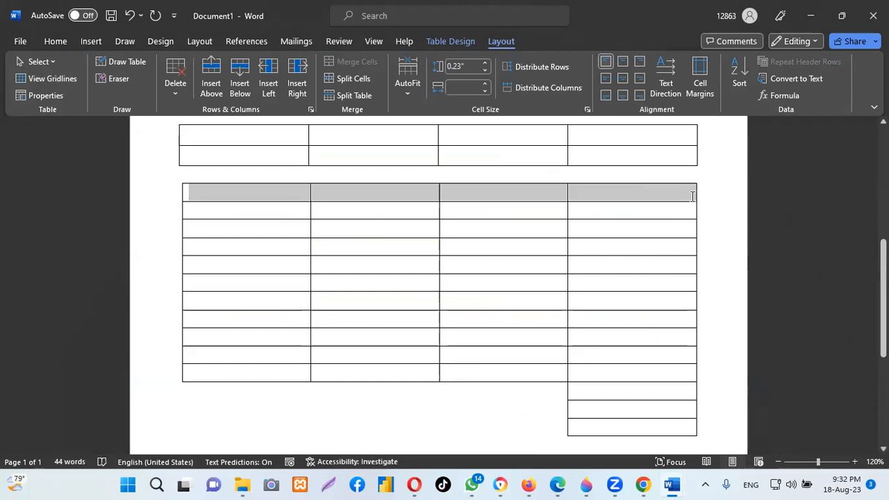
pyautogui.moveTo(643, 484)
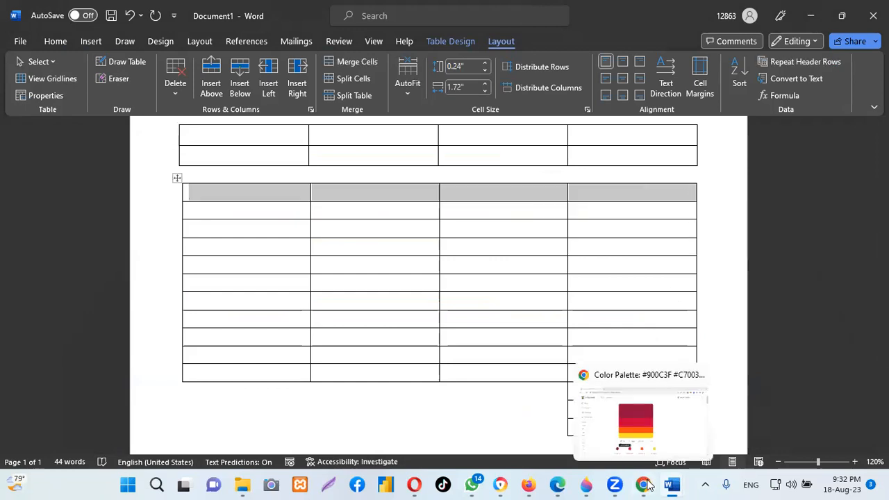
pyautogui.click(635, 417)
pyautogui.click(308, 260)
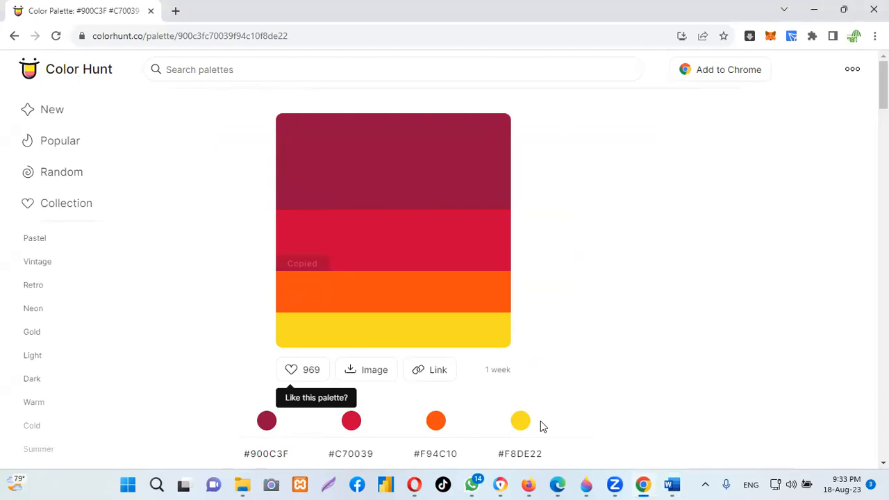
pyautogui.click(673, 484)
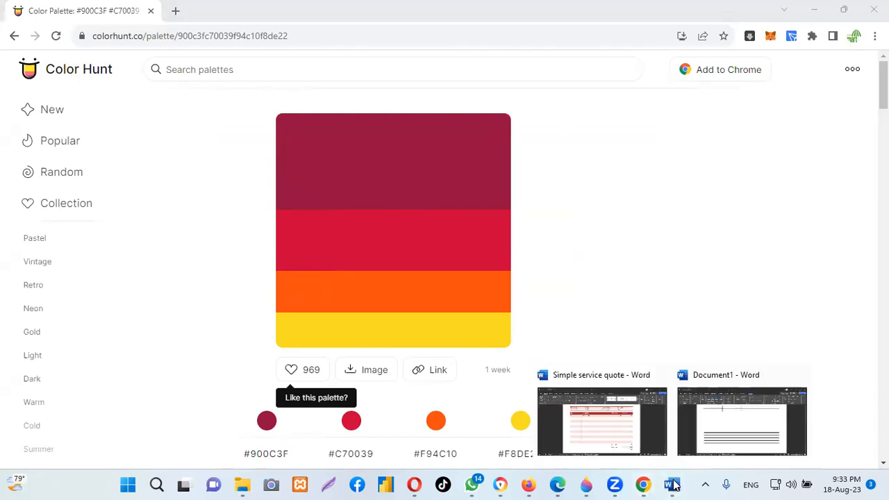
pyautogui.click(735, 435)
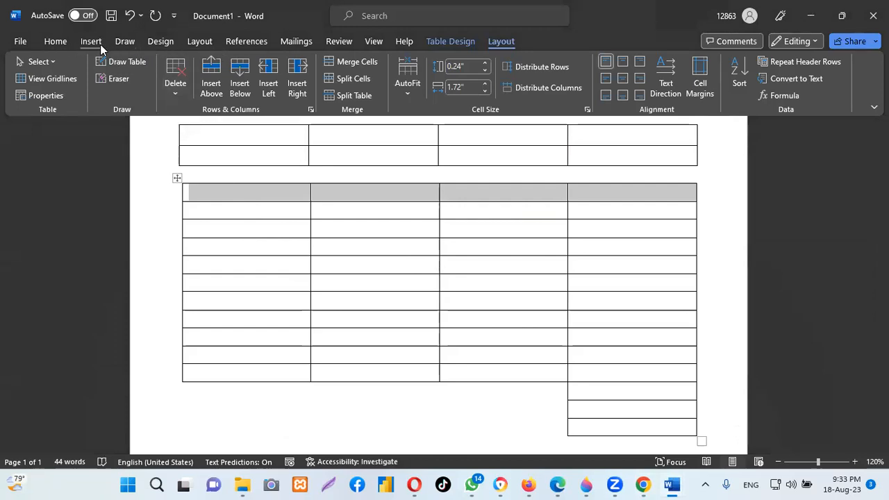
# - Shade the lower table's header row with the custom colour #C70039
pyautogui.click(448, 41)
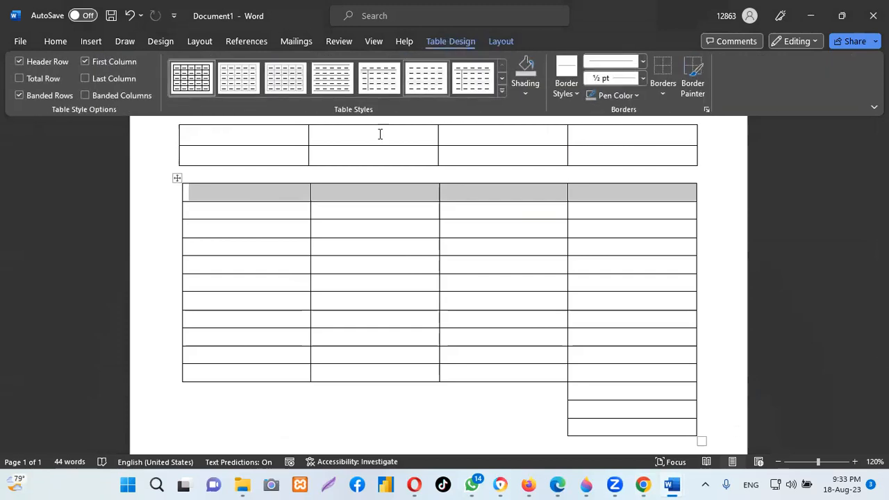
pyautogui.click(525, 93)
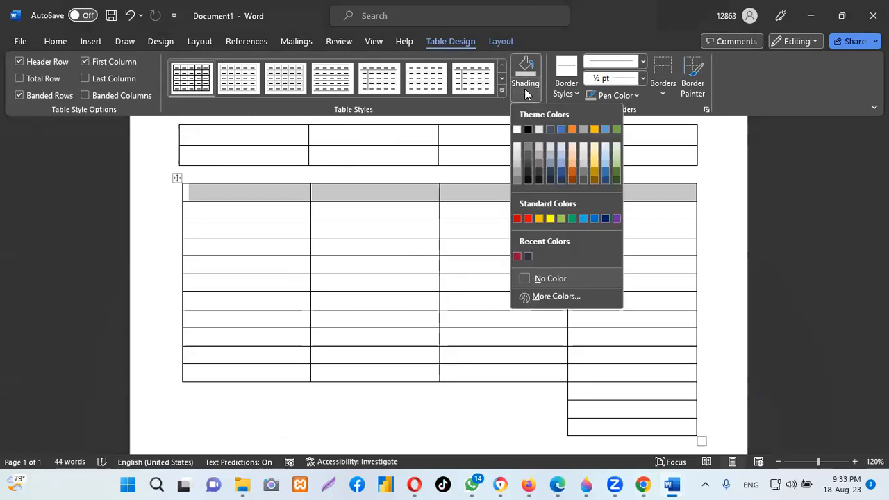
pyautogui.click(548, 278)
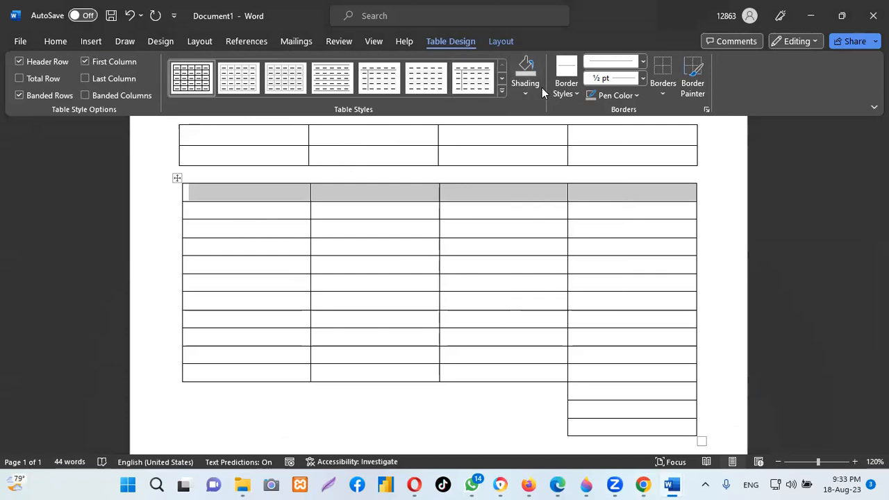
pyautogui.click(525, 95)
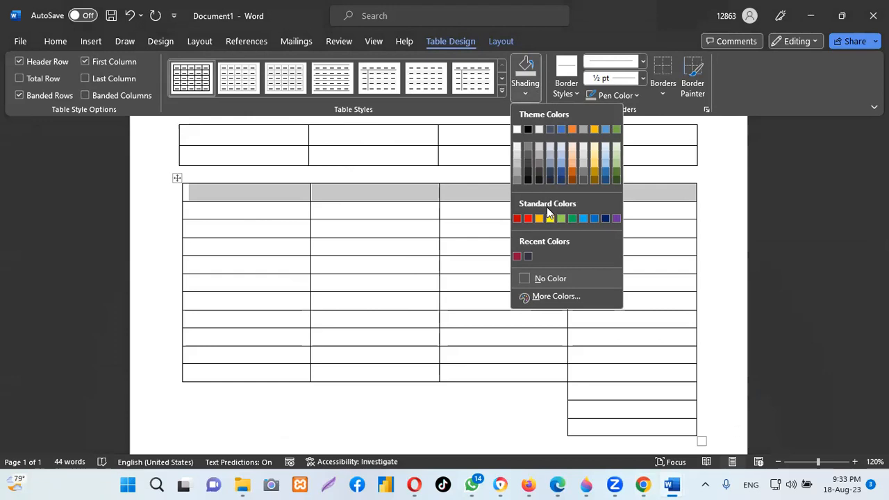
pyautogui.click(546, 298)
pyautogui.click(400, 141)
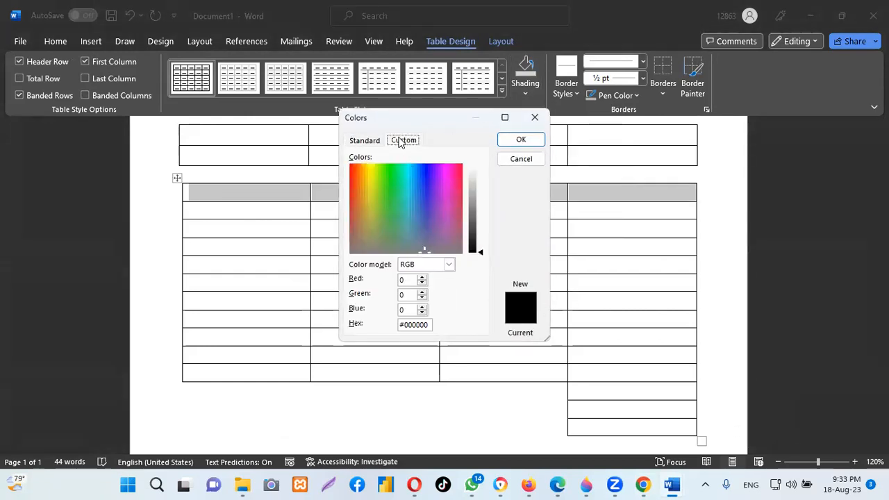
pyautogui.doubleClick(430, 326)
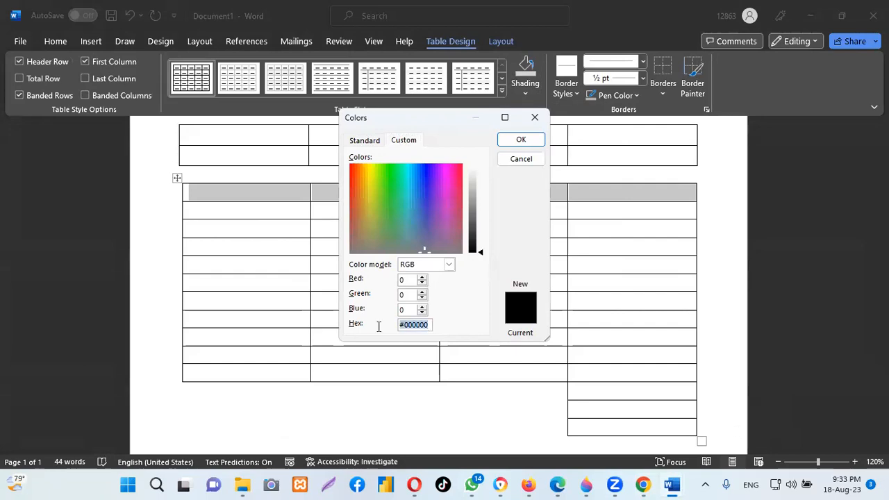
pyautogui.press('BackSpace')
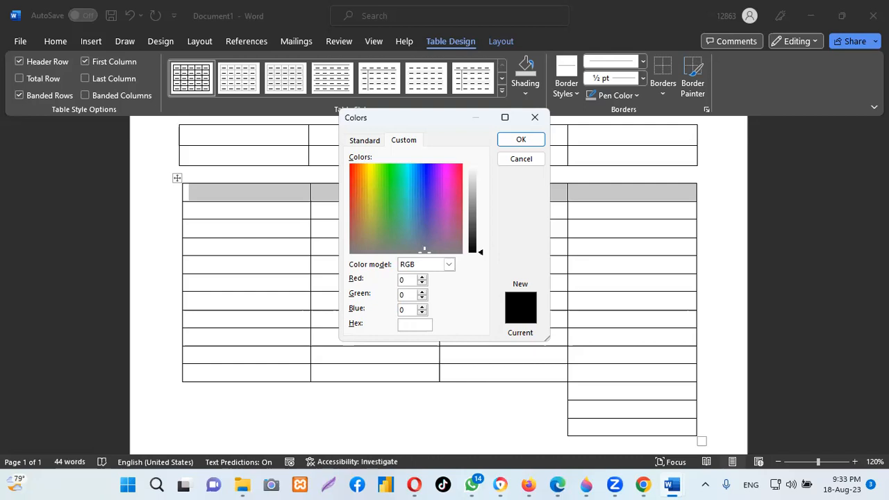
pyautogui.write('#C70039')
pyautogui.click(521, 140)
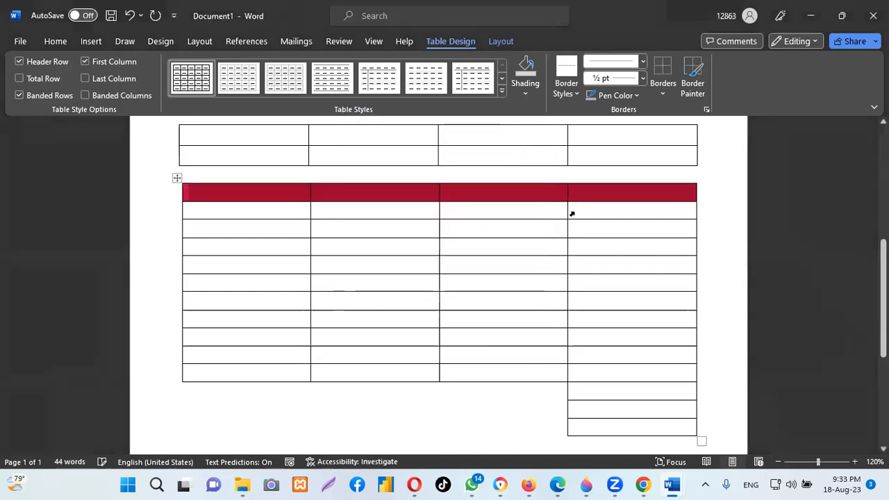
pyautogui.click(712, 223)
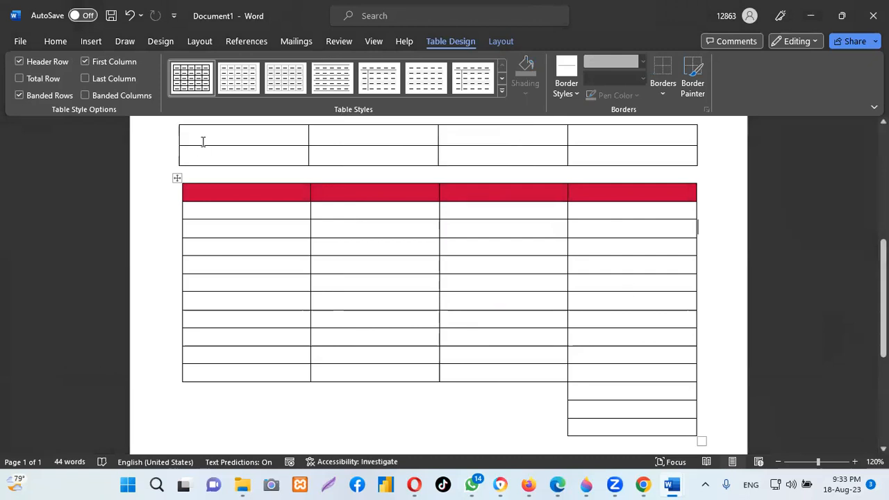
# - Shade the upper table's first row with a light orange theme colour
pyautogui.moveTo(193, 128); pyautogui.dragTo(685, 131)
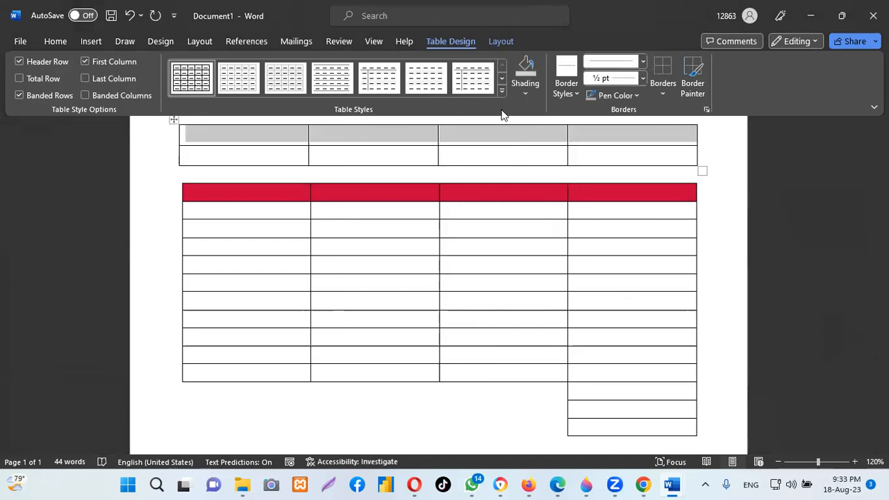
pyautogui.click(527, 92)
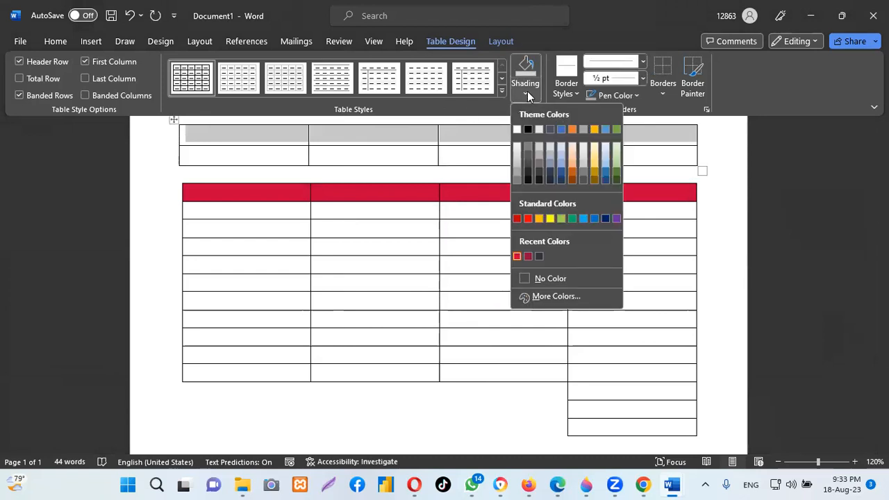
pyautogui.click(571, 167)
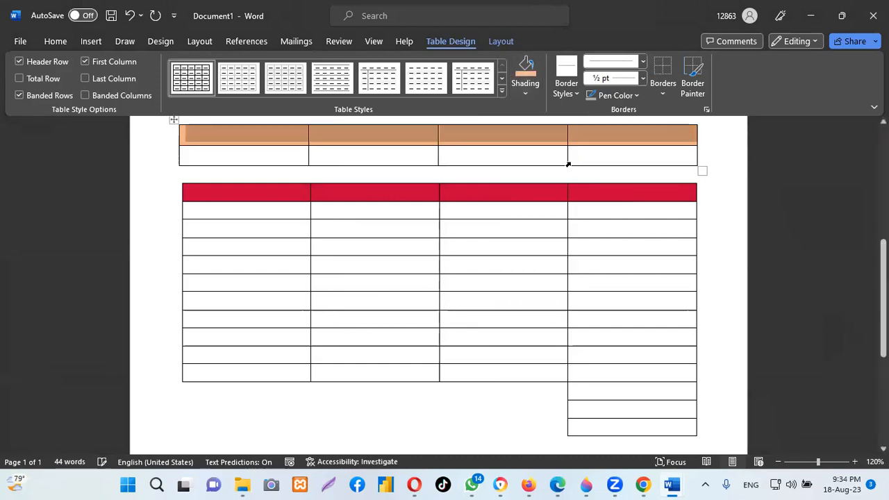
pyautogui.click(503, 93)
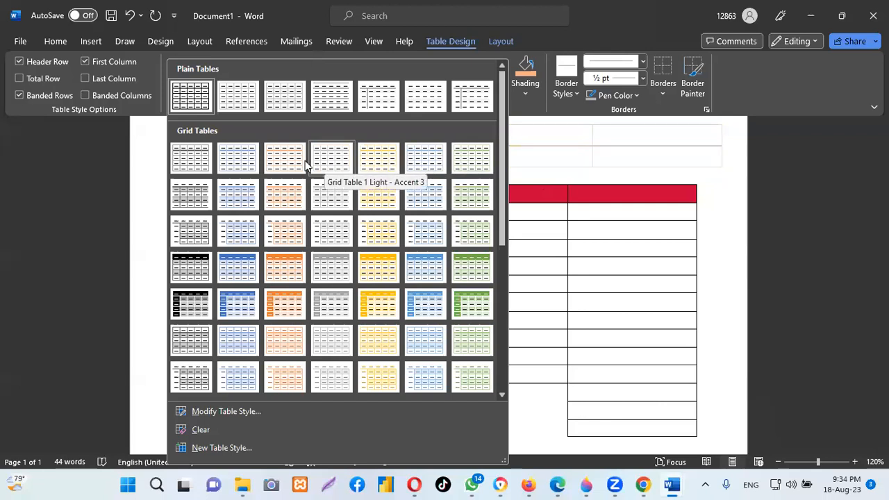
pyautogui.click(602, 152)
pyautogui.click(726, 151)
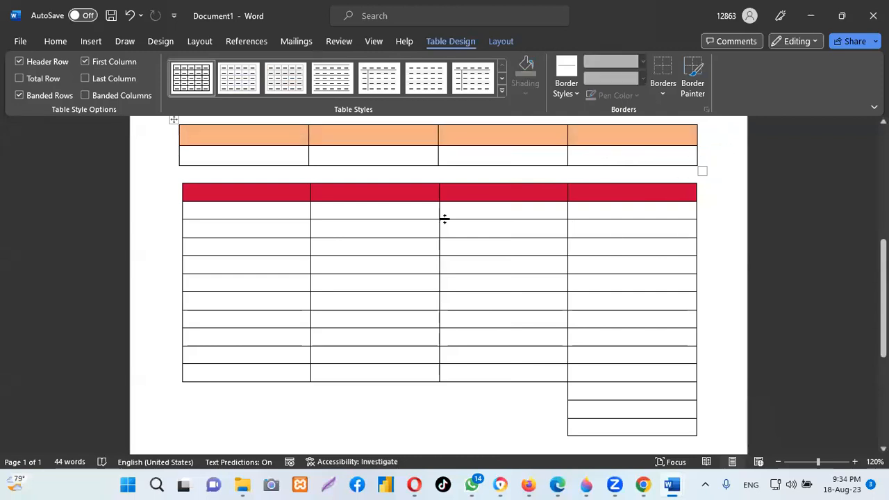
# - Enlarge the lower table slightly in width and height from its lower-right corner
pyautogui.click(212, 191)
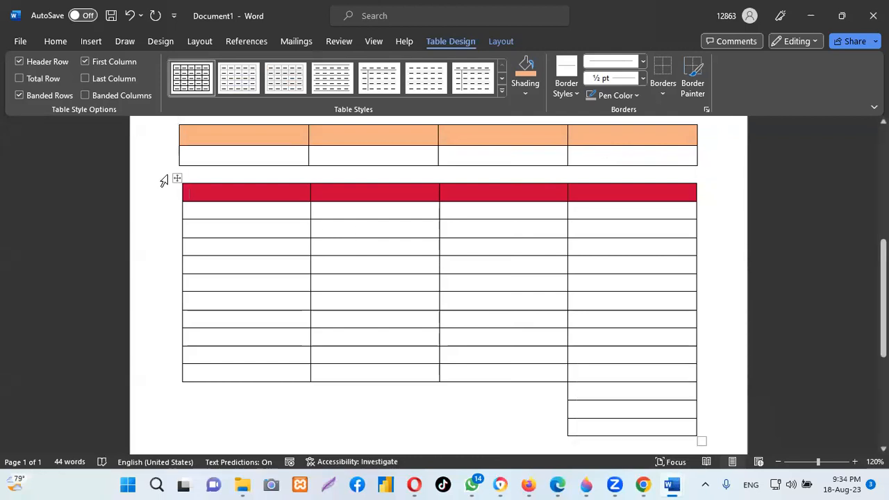
pyautogui.moveTo(179, 179); pyautogui.dragTo(174, 179)
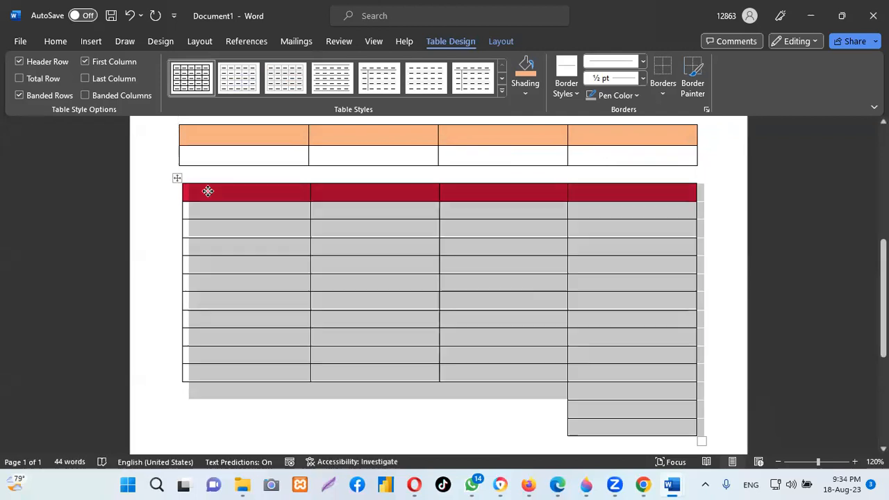
pyautogui.click(740, 414)
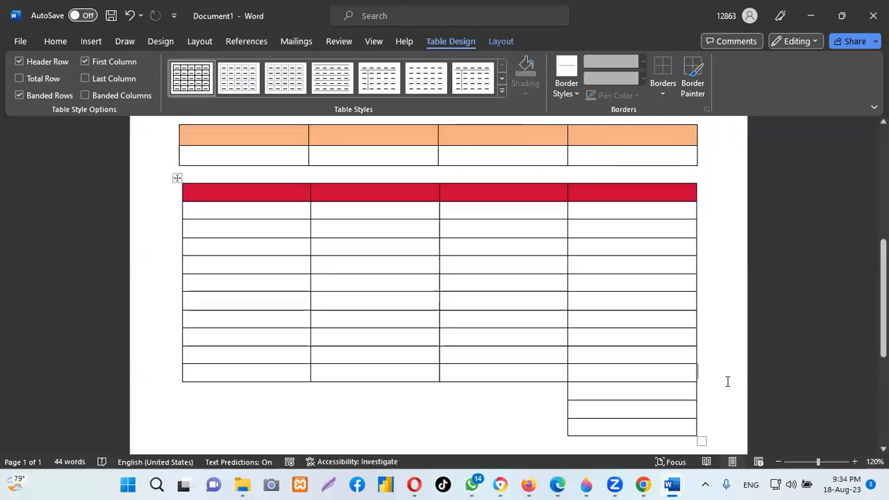
pyautogui.moveTo(699, 443); pyautogui.dragTo(705, 448)
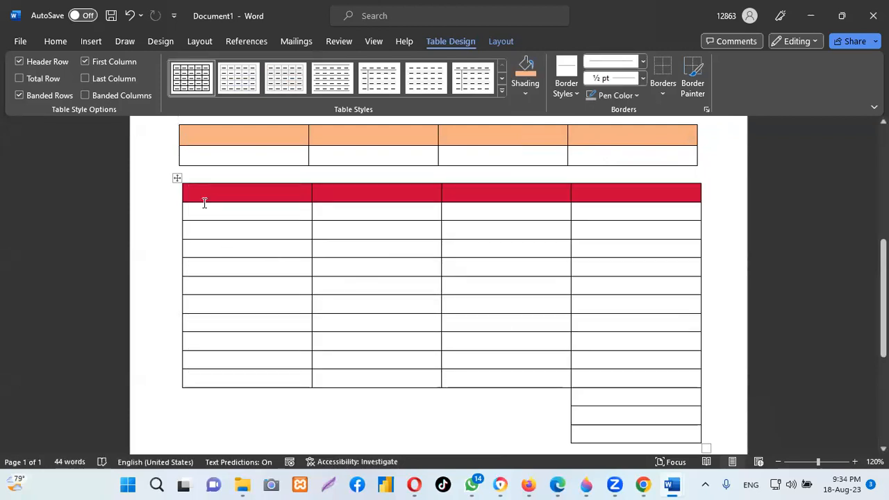
# - Try to shift the lower table slightly left to line up with the upper table's left edge
pyautogui.moveTo(175, 177)
pyautogui.mouseDown()
pyautogui.moveTo(156, 176)
pyautogui.moveTo(174, 179)
pyautogui.mouseUp()
pyautogui.click(212, 177)
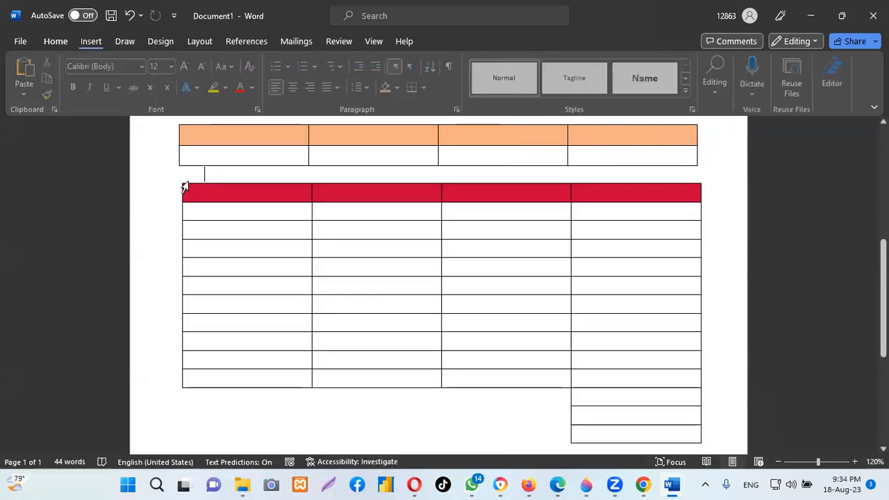
pyautogui.click(191, 189)
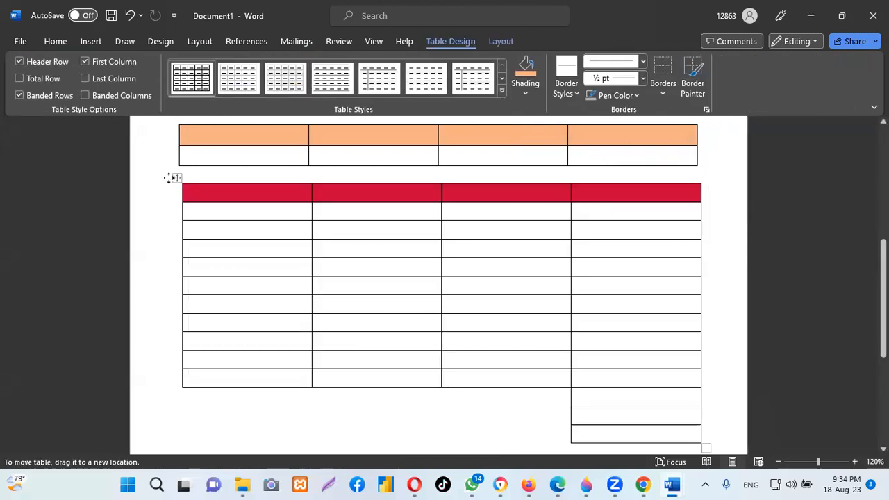
pyautogui.click(172, 178)
pyautogui.click(432, 230)
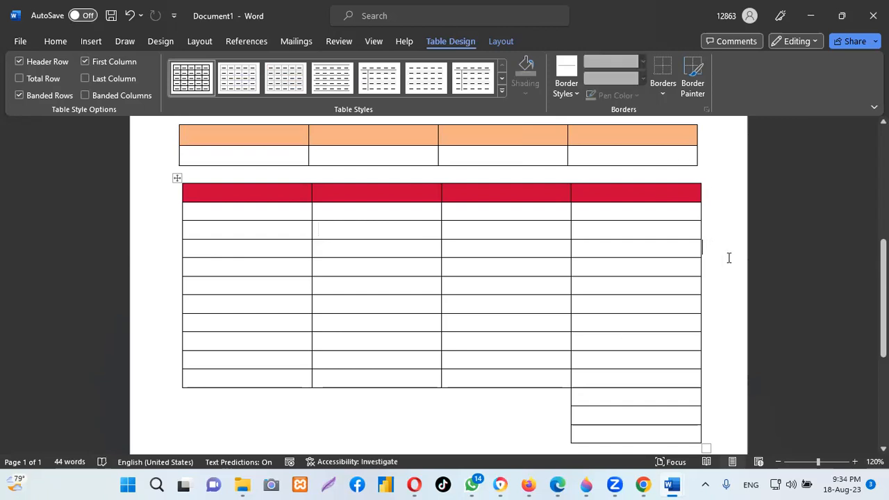
# - Resize the upper table so its right edge lines up with the lower table's and its rows are slightly shorter
pyautogui.scroll(-3, 702, 247)
pyautogui.scroll(-4, 444, 278)
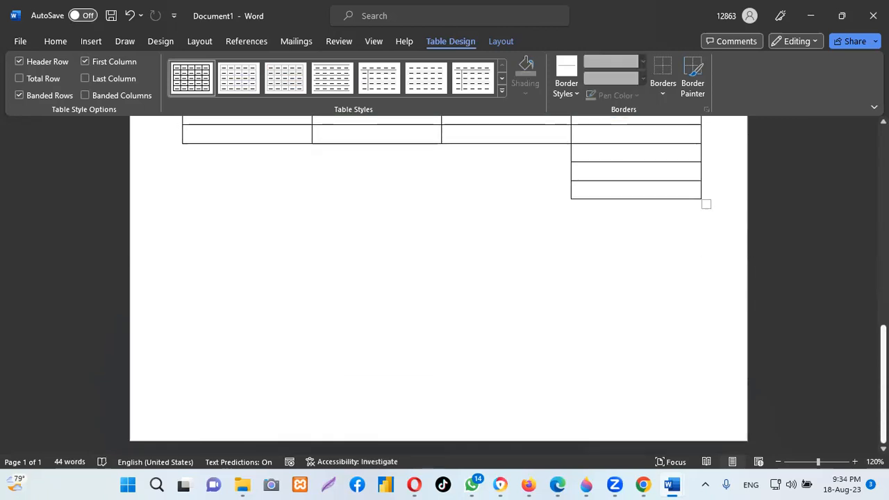
pyautogui.scroll(12, 445, 278)
pyautogui.scroll(-2, 702, 432)
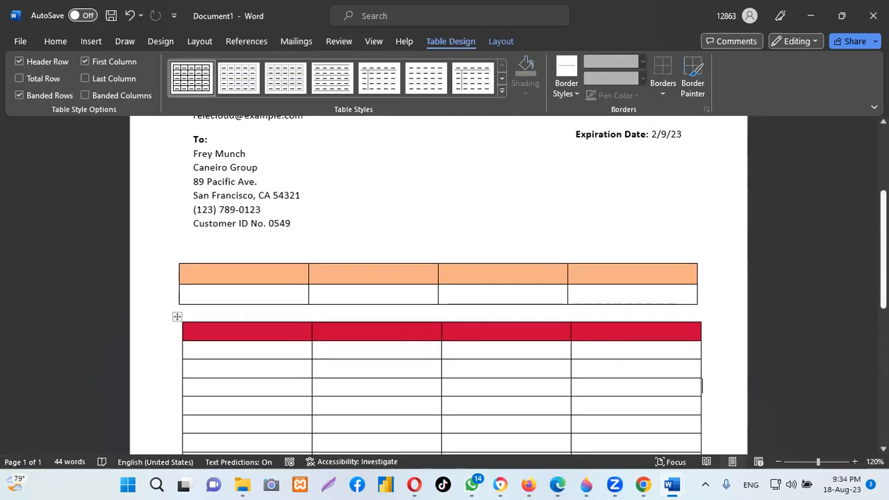
pyautogui.scroll(-1, 702, 432)
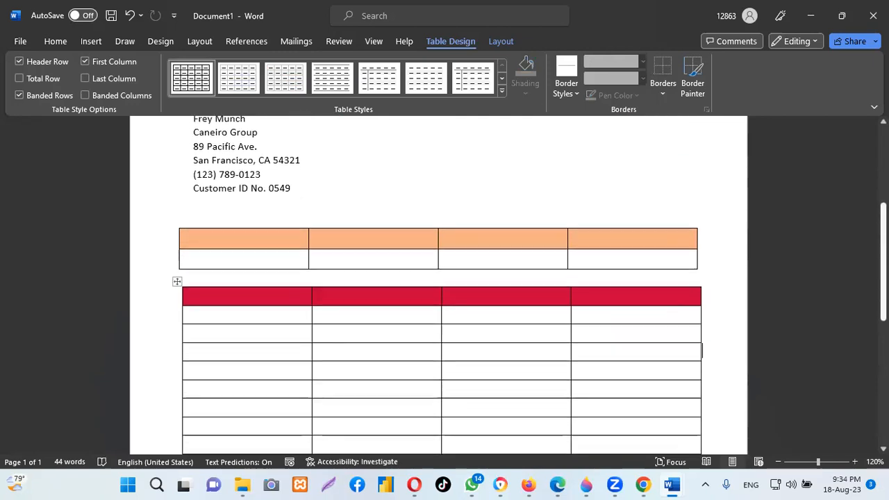
pyautogui.click(643, 263)
pyautogui.moveTo(703, 273); pyautogui.dragTo(700, 255)
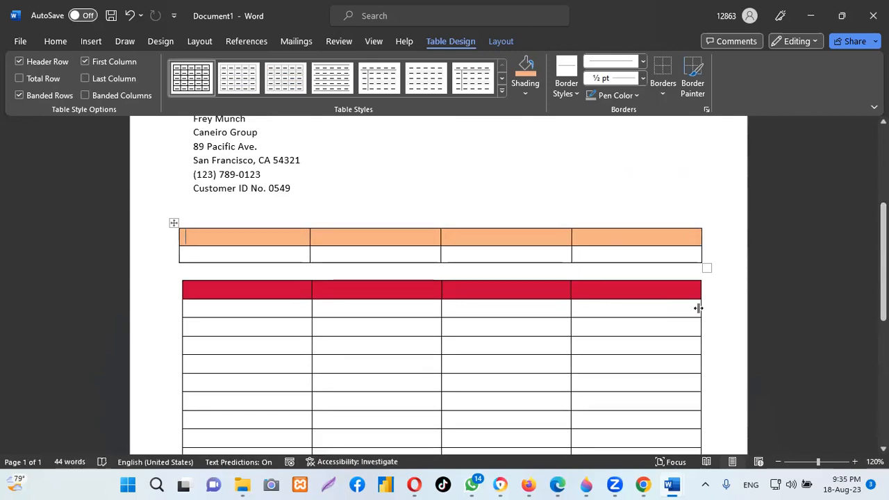
pyautogui.click(717, 316)
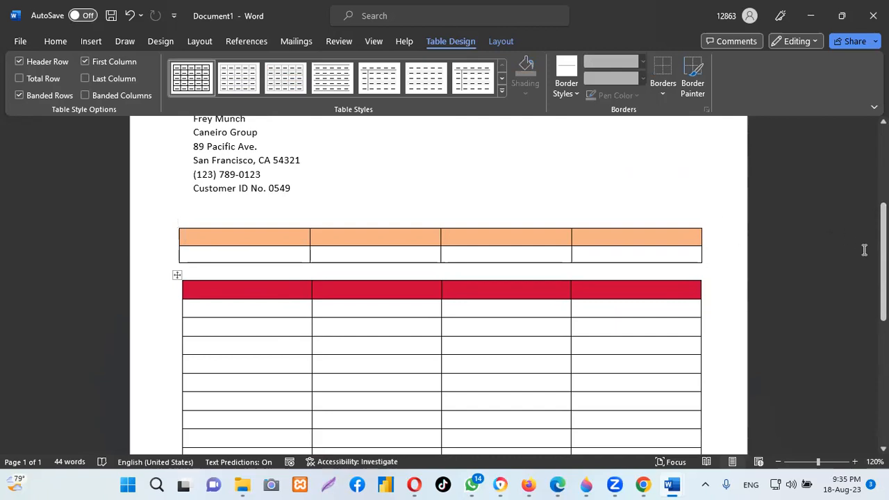
pyautogui.scroll(4, 445, 277)
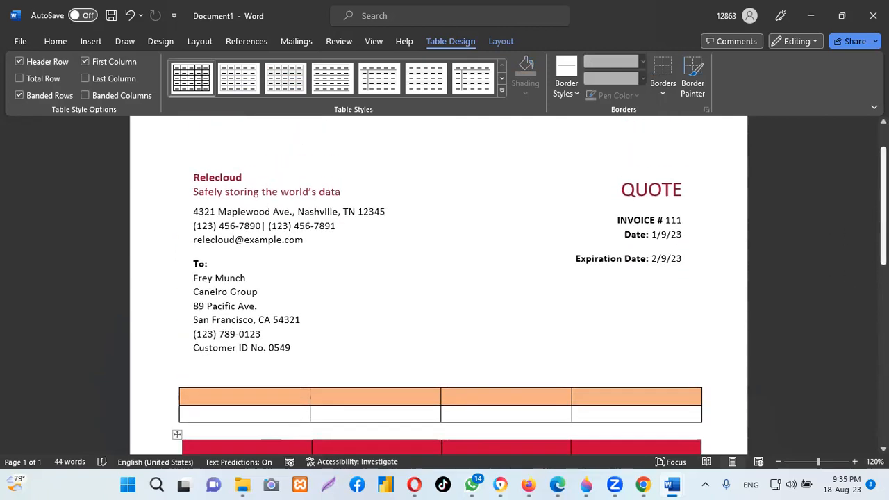
pyautogui.scroll(-7, 444, 277)
pyautogui.scroll(-1, 445, 278)
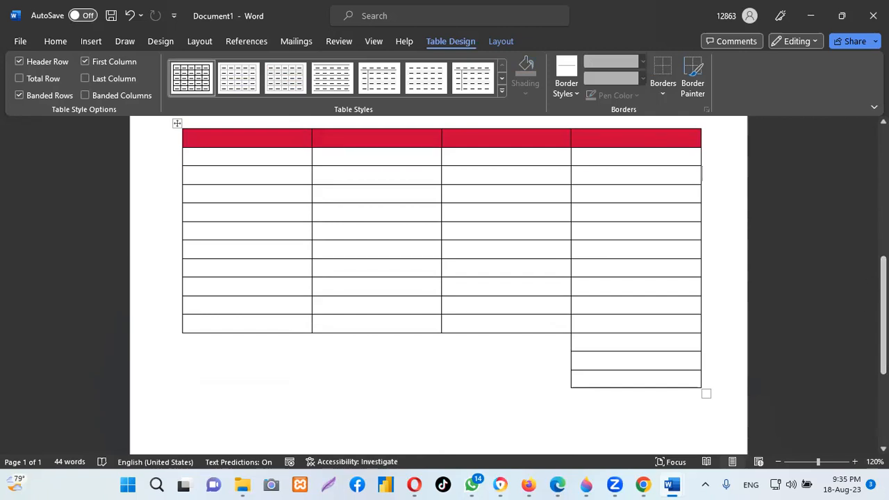
pyautogui.scroll(10, 445, 285)
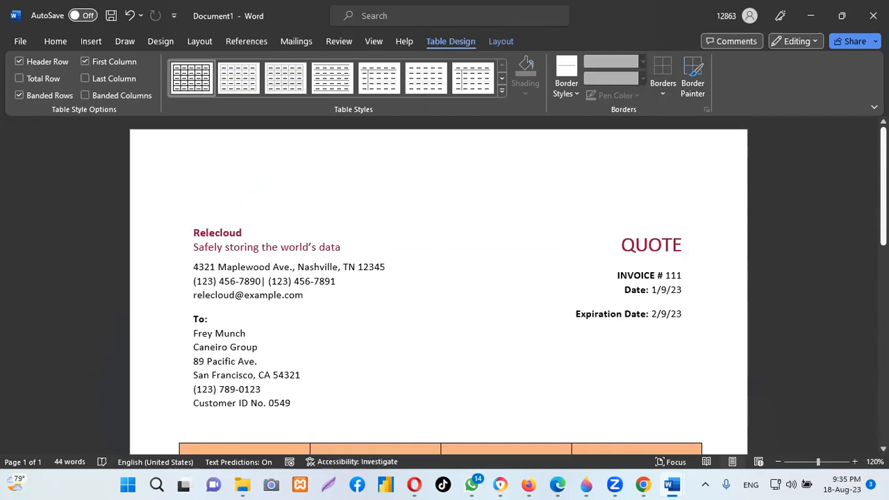
# - Copy the "Quotation prepared by" line and the conditions sentence below it from the Simple service quote document
pyautogui.scroll(-15, 444, 285)
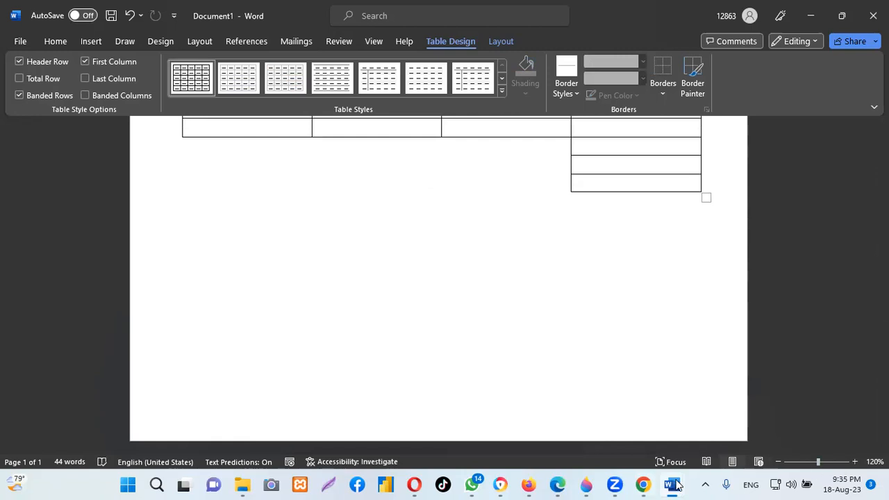
pyautogui.moveTo(672, 484)
pyautogui.click(618, 439)
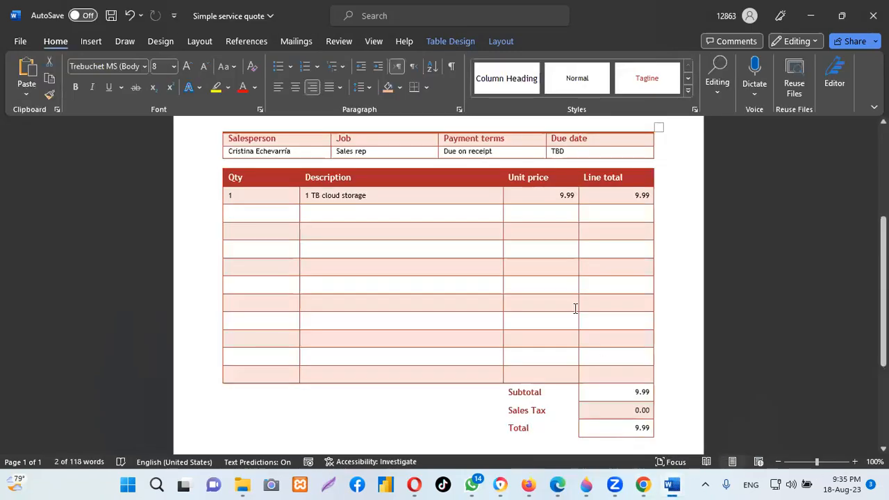
pyautogui.scroll(1, 576, 317)
pyautogui.scroll(1, 577, 317)
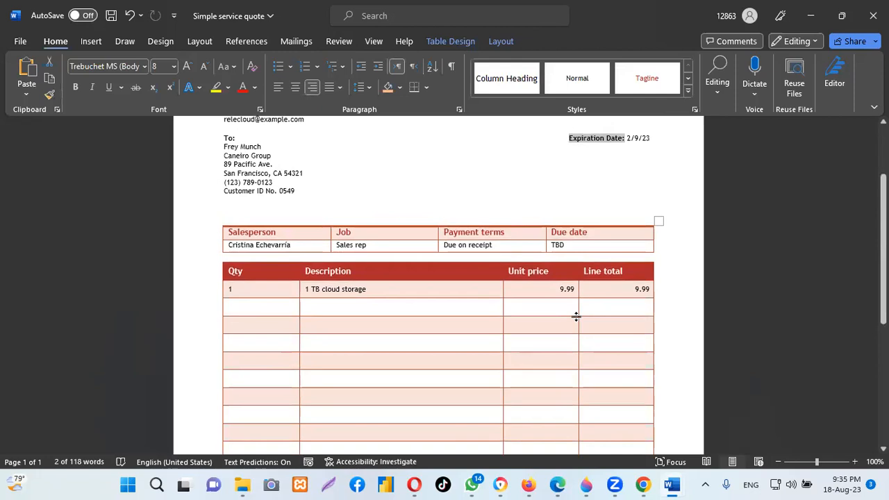
pyautogui.scroll(-5, 577, 317)
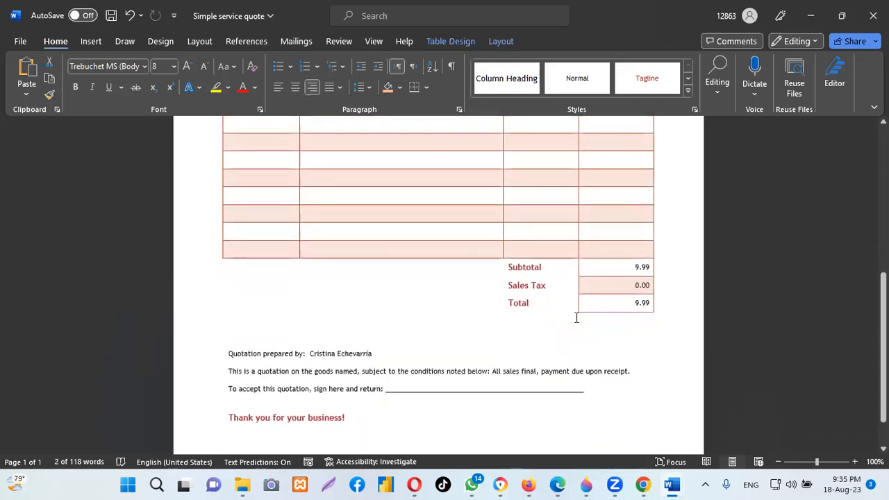
pyautogui.scroll(-1, 576, 318)
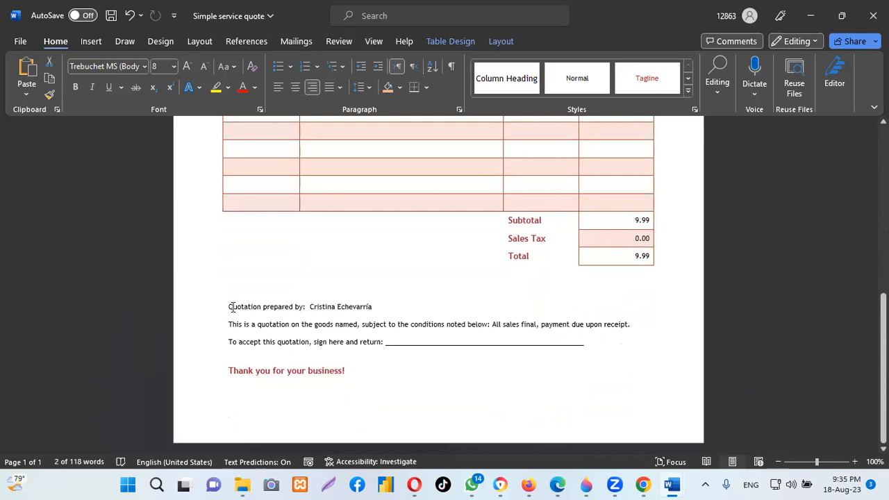
pyautogui.moveTo(232, 307); pyautogui.dragTo(630, 323)
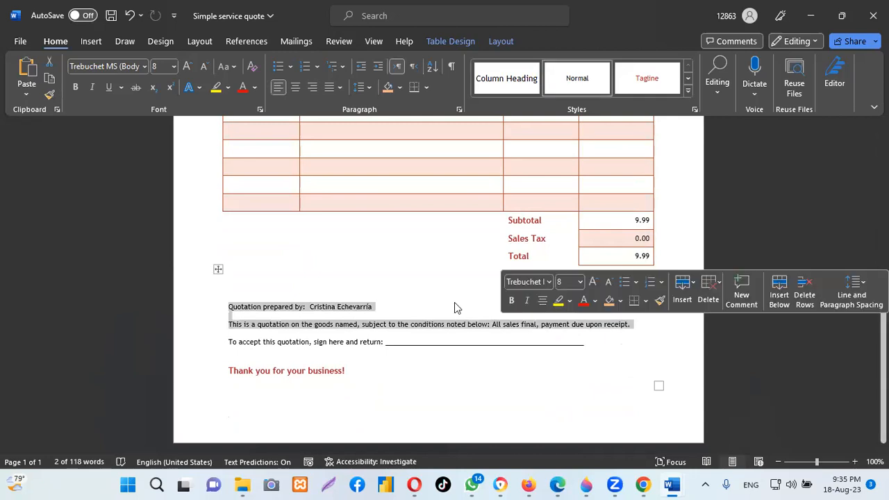
pyautogui.rightClick(302, 309)
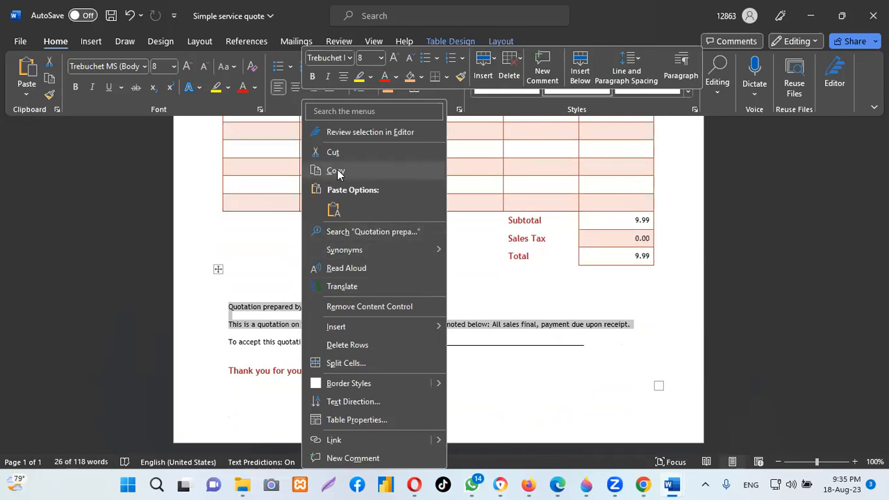
pyautogui.click(338, 172)
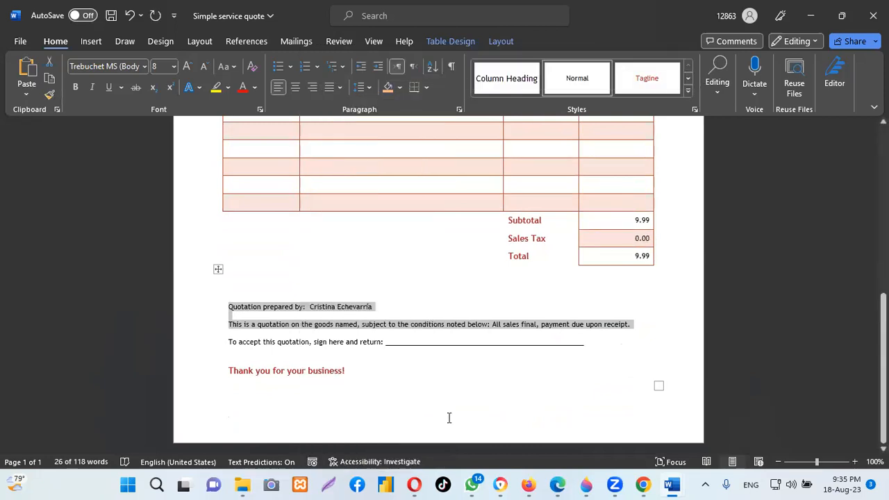
# - Switch back to Document1 and insert a Simple Text Box in the blank area below the lower table
pyautogui.moveTo(677, 485)
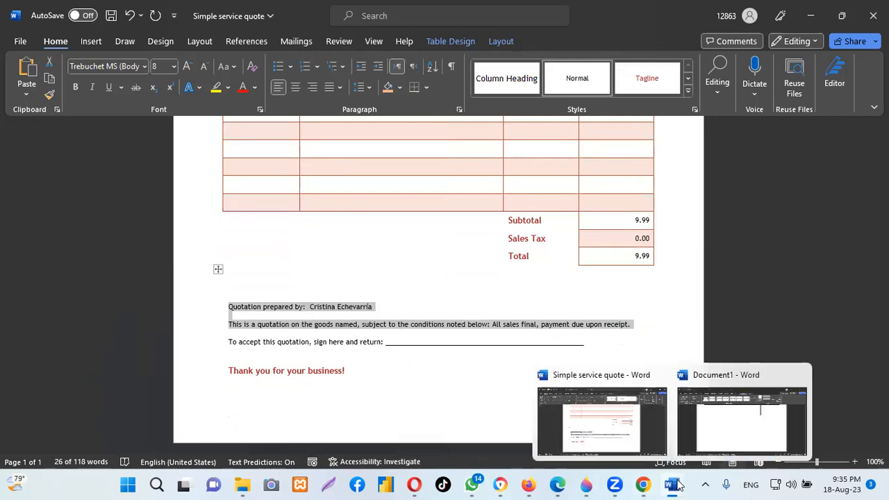
pyautogui.click(716, 440)
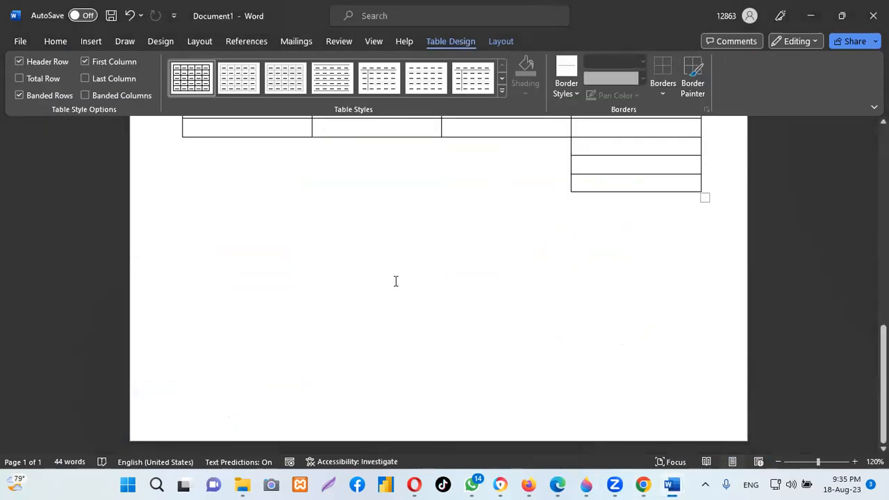
pyautogui.scroll(10, 532, 260)
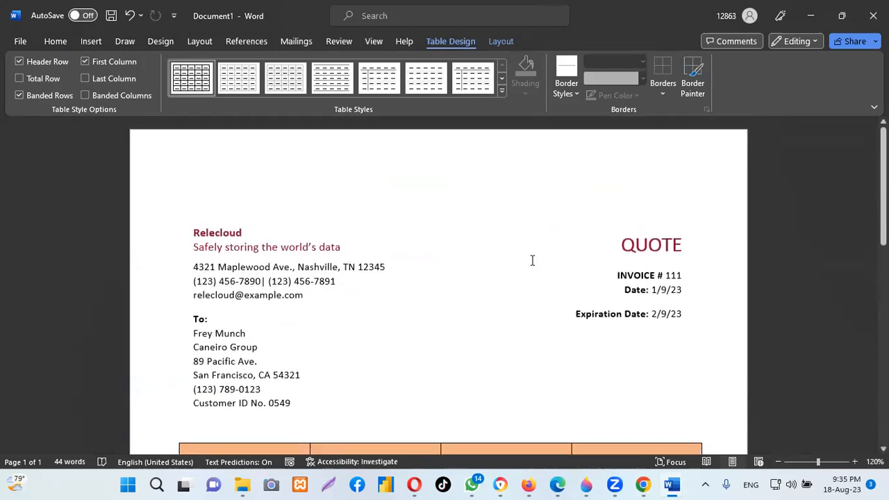
pyautogui.scroll(-10, 532, 259)
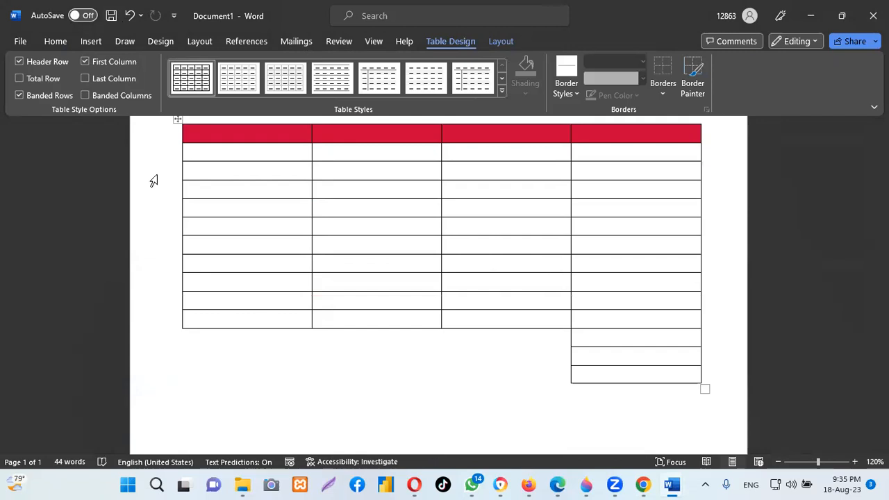
pyautogui.click(91, 42)
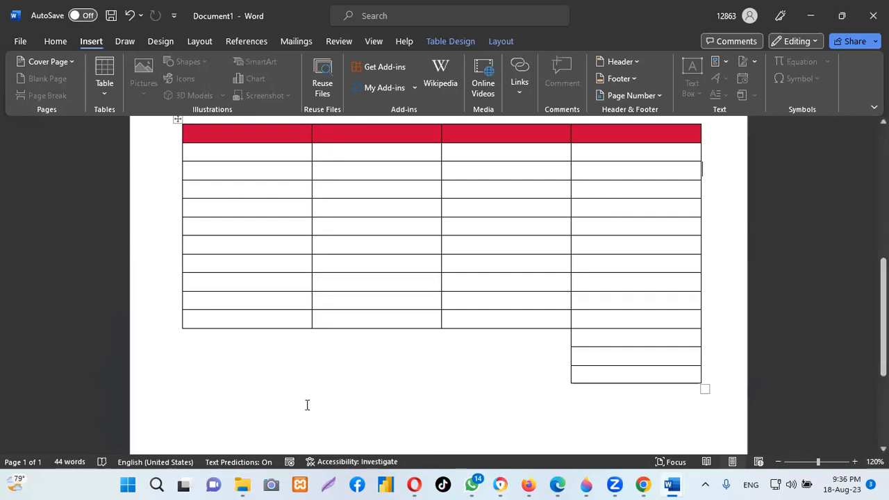
pyautogui.scroll(-3, 397, 328)
pyautogui.click(215, 318)
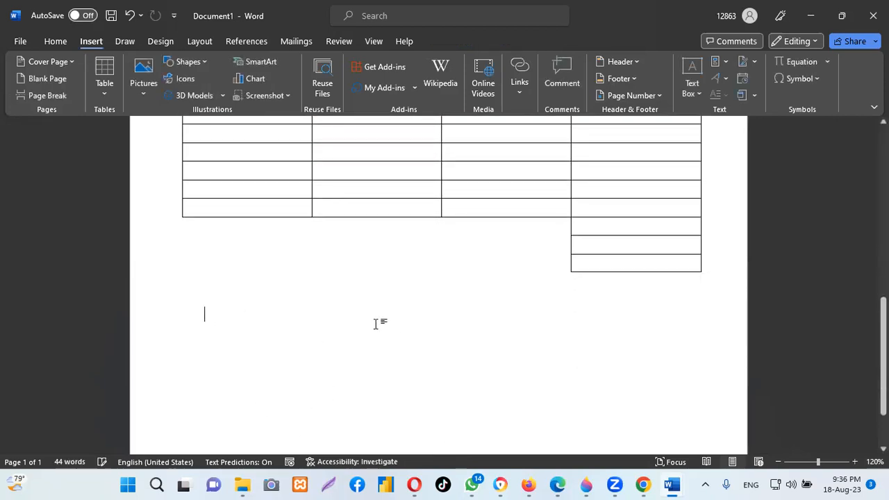
pyautogui.click(691, 65)
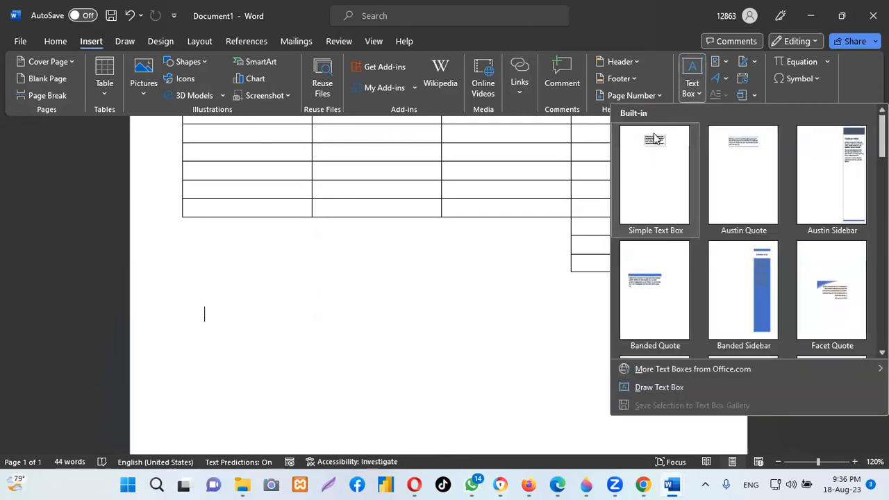
pyautogui.click(655, 139)
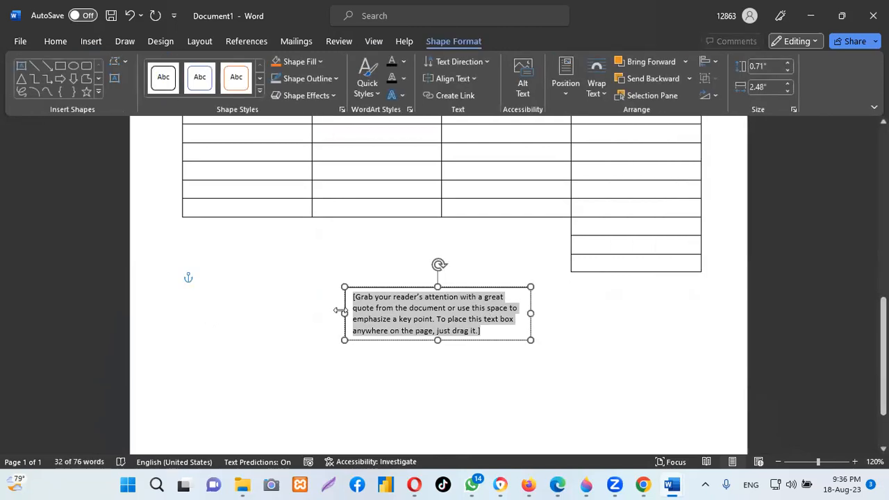
# - Resize the text box to about 6.8" wide and 0.41" high, spanning nearly the table's width
pyautogui.moveTo(344, 311); pyautogui.dragTo(247, 325)
pyautogui.moveTo(353, 289); pyautogui.dragTo(352, 312)
pyautogui.moveTo(529, 326); pyautogui.dragTo(700, 340)
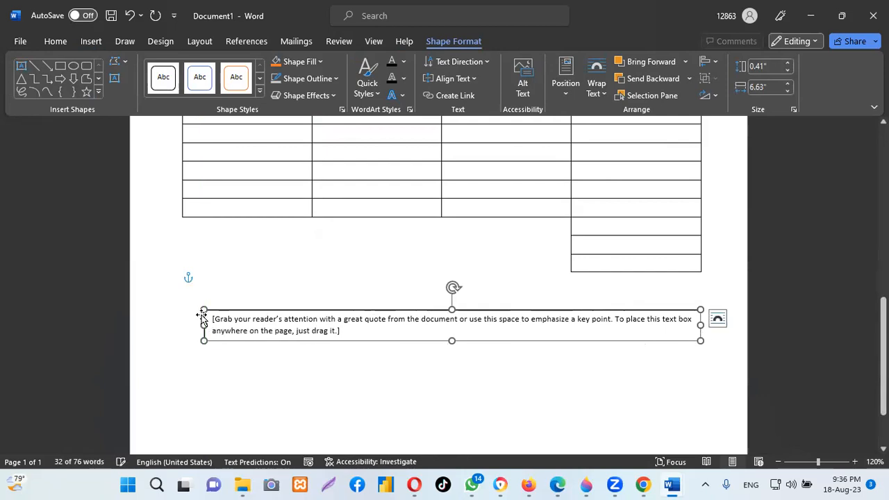
pyautogui.moveTo(204, 325); pyautogui.dragTo(191, 325)
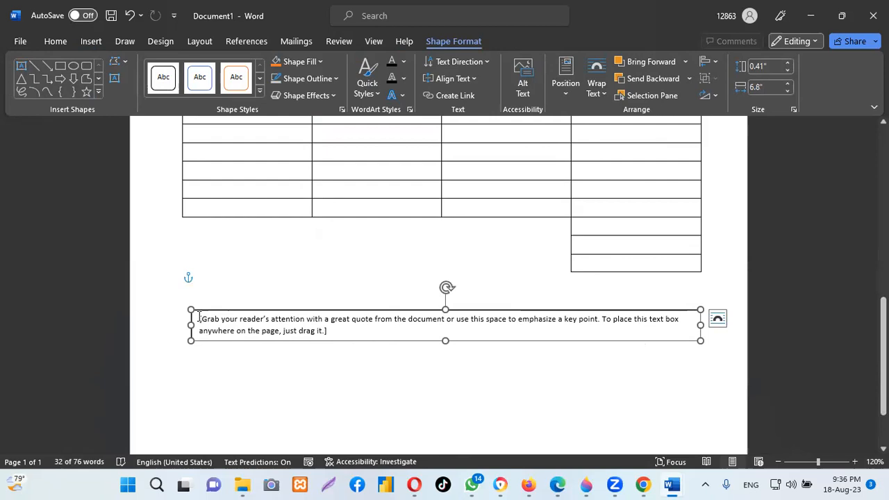
# - Replace the text box's placeholder with the copied "Quotation prepared by" and conditions lines
pyautogui.click(290, 331)
pyautogui.press('Delete')
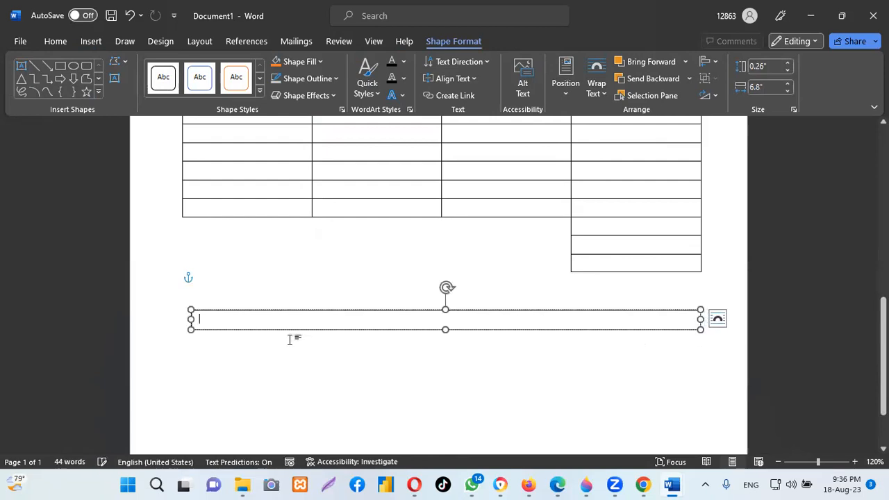
pyautogui.hotkey('ctrl', 'v')
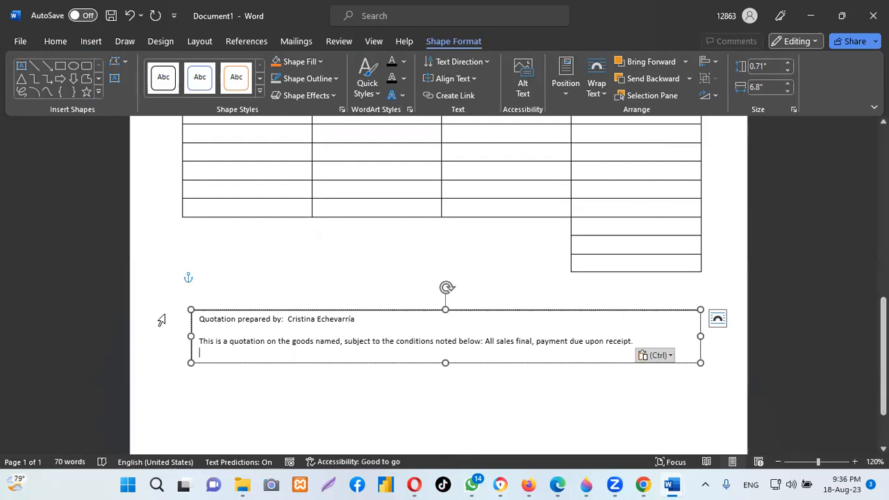
# - Shift the text box slightly up and to the left and remove its outline
pyautogui.moveTo(264, 308); pyautogui.dragTo(259, 301)
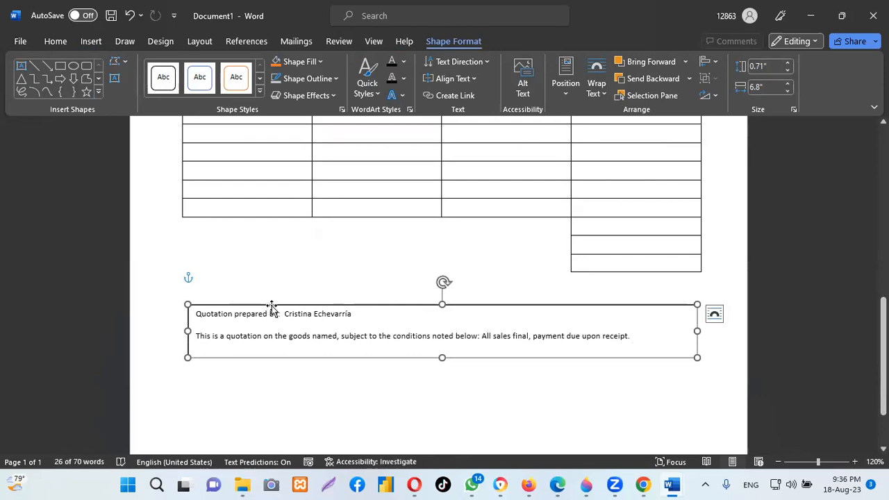
pyautogui.click(336, 79)
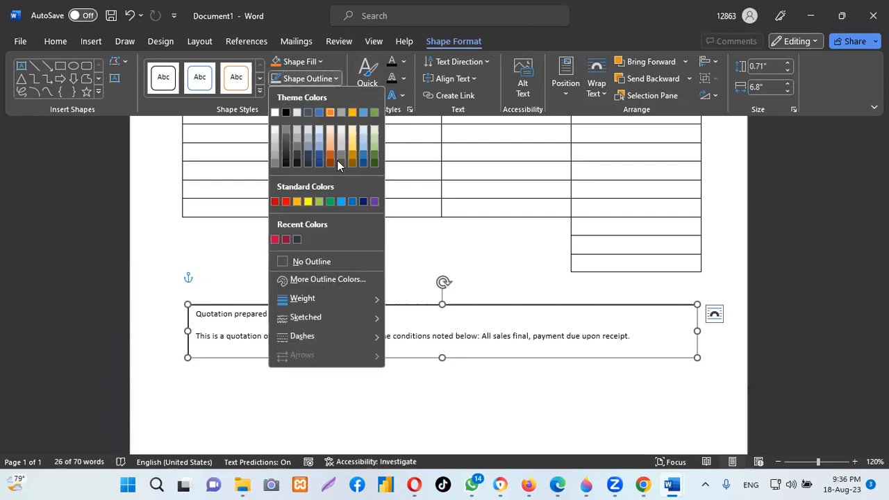
pyautogui.click(323, 261)
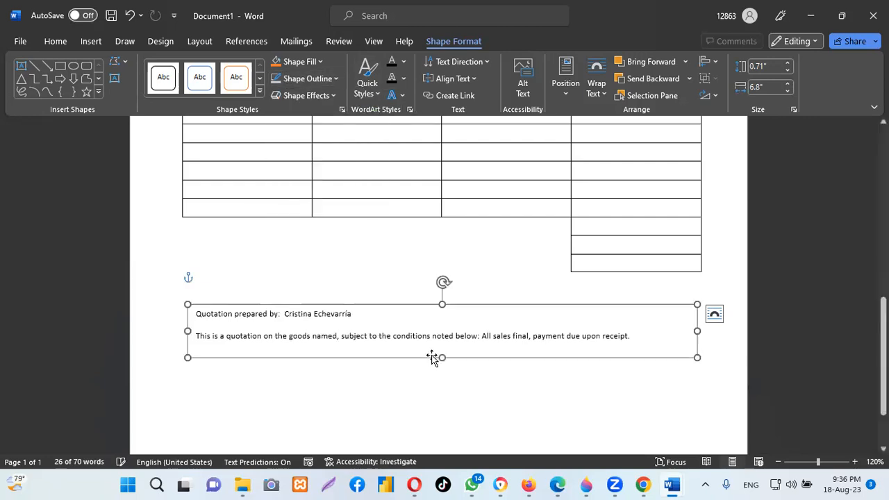
pyautogui.click(464, 414)
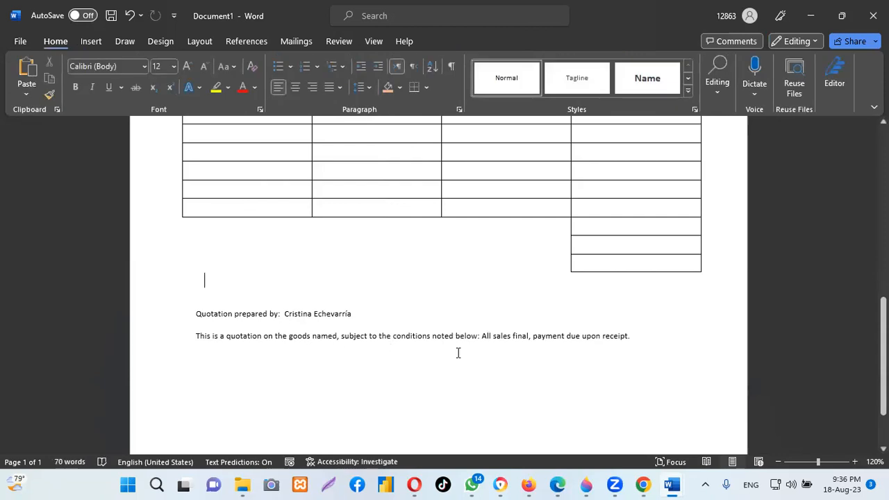
# - Copy the line "To accept this quotation, sign here and return:" from the Simple service quote document
pyautogui.moveTo(668, 484)
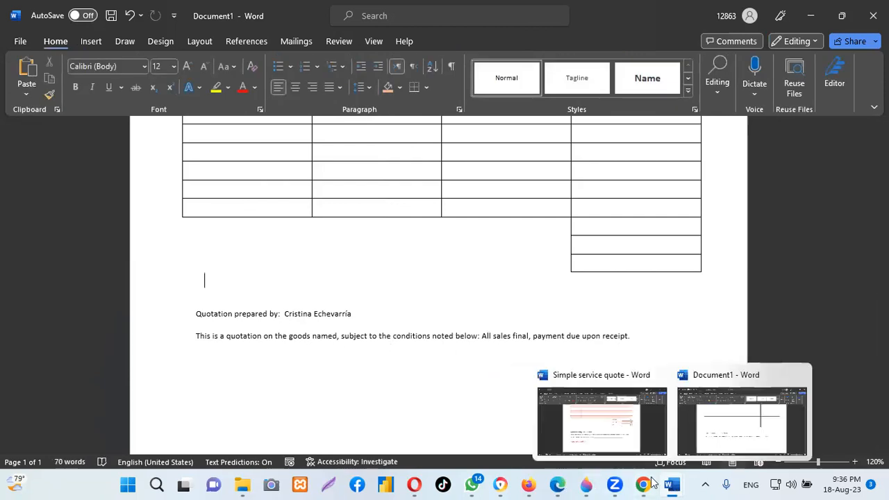
pyautogui.click(599, 439)
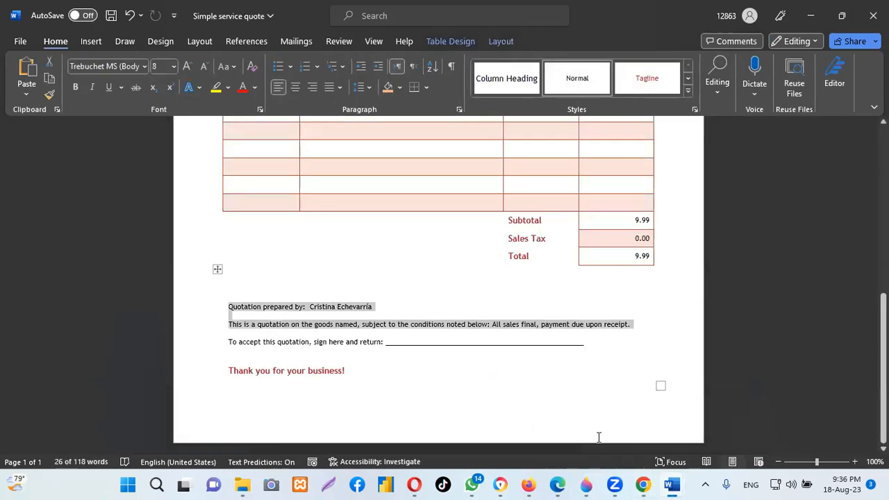
pyautogui.click(364, 374)
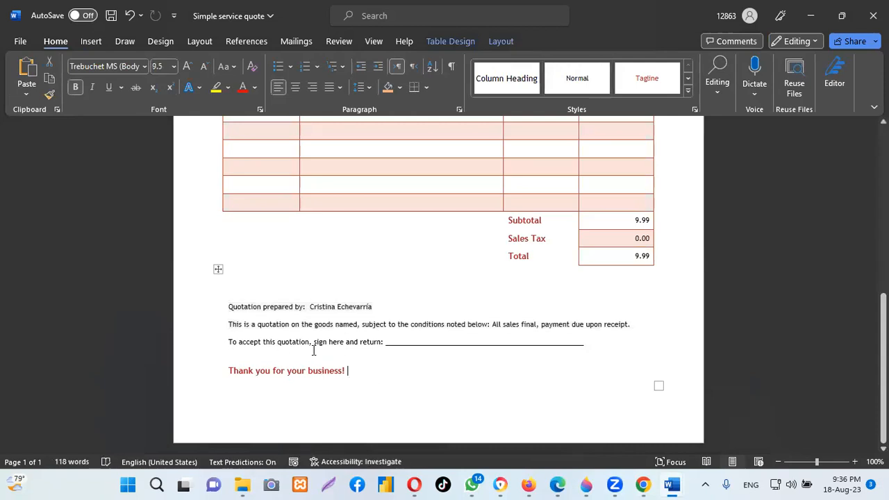
pyautogui.tripleClick(231, 344)
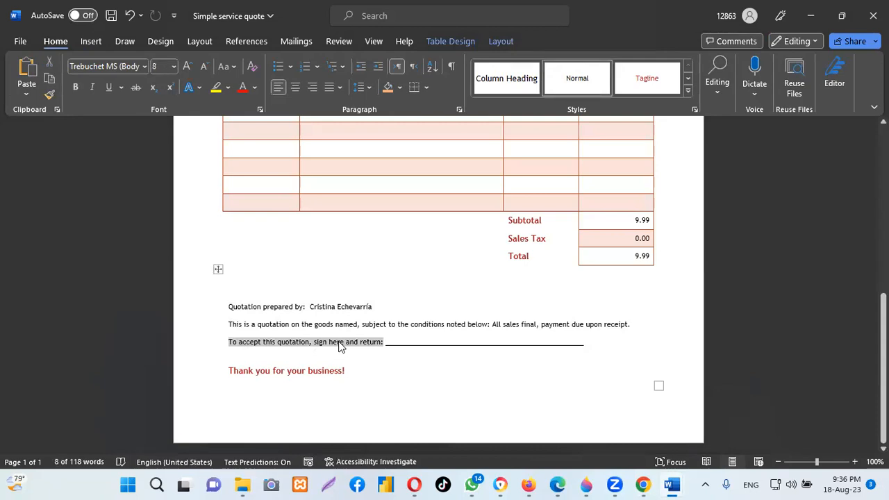
pyautogui.rightClick(339, 345)
pyautogui.click(373, 171)
# - Return to Document1 and extend the quotation text box downward to make room for another line
pyautogui.moveTo(675, 484)
pyautogui.click(719, 425)
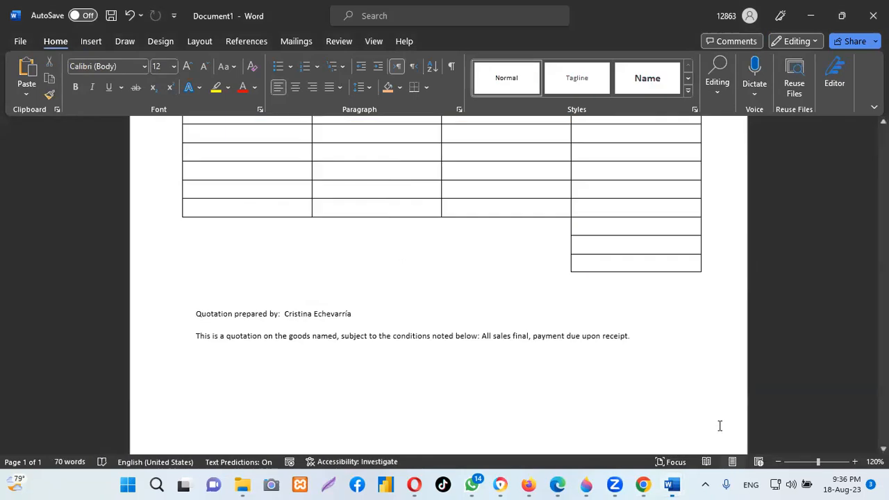
pyautogui.click(635, 339)
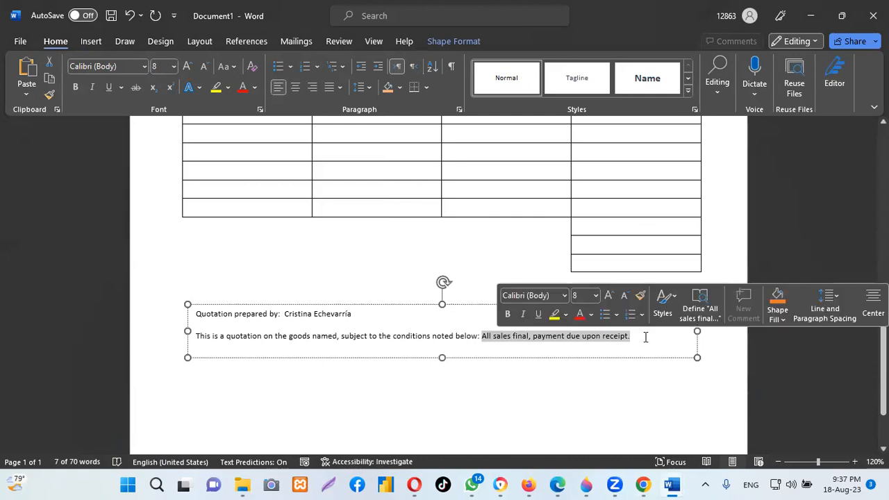
pyautogui.click(642, 341)
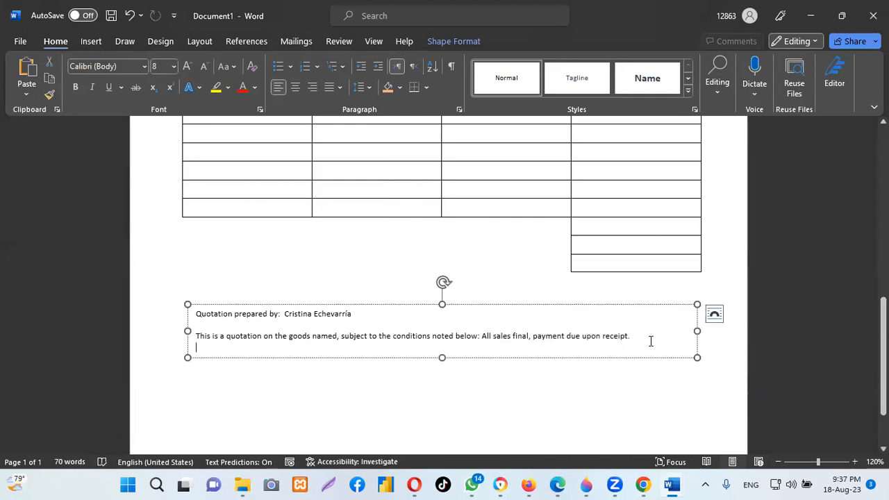
pyautogui.keyDown('ctrl'); pyautogui.click(651, 341); pyautogui.keyUp('ctrl')
pyautogui.moveTo(441, 359); pyautogui.dragTo(440, 387)
# - Try to start a new line after the conditions sentence in the text box
pyautogui.click(628, 336)
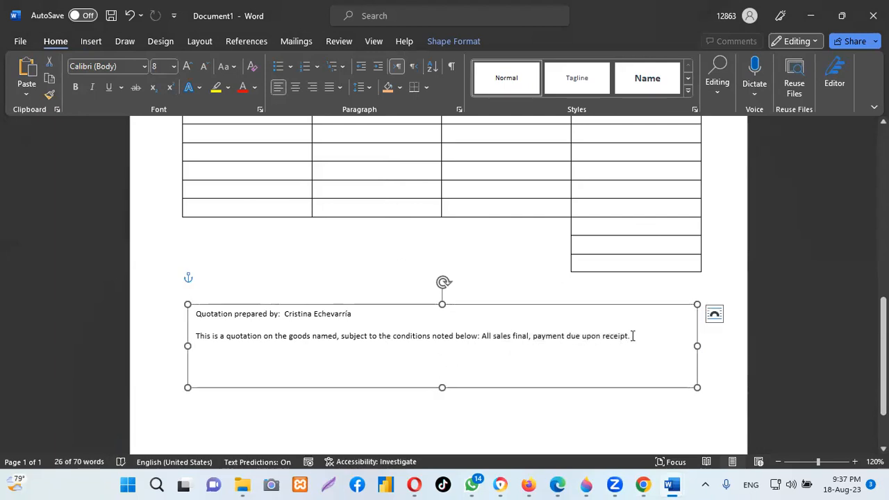
pyautogui.keyDown('ctrl'); pyautogui.click(632, 336); pyautogui.keyUp('ctrl')
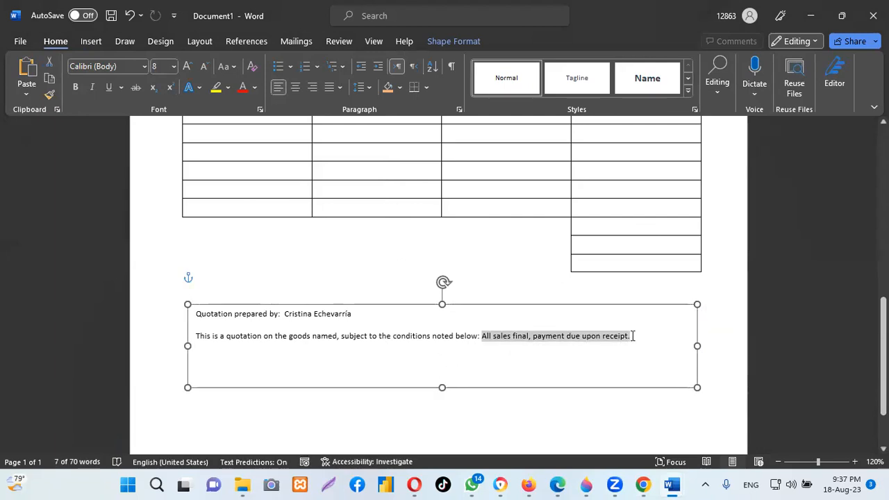
pyautogui.press('Left')
pyautogui.press('Return')
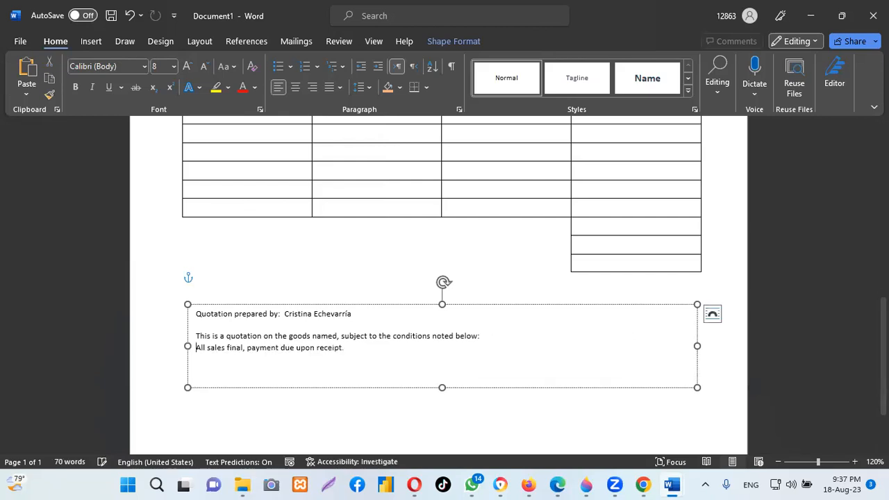
pyautogui.press('BackSpace')
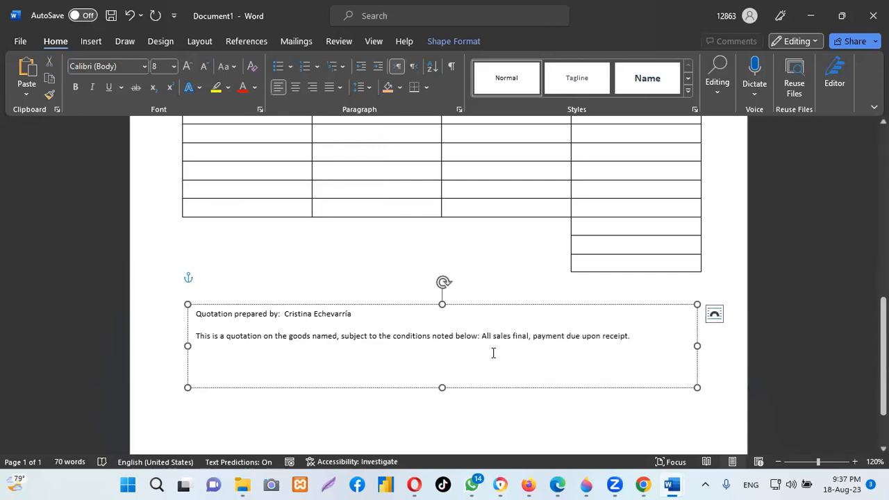
# - Move "All sales final, payment due upon receipt." onto its own line, checking the layout against the Simple service quote document
pyautogui.press('Return')
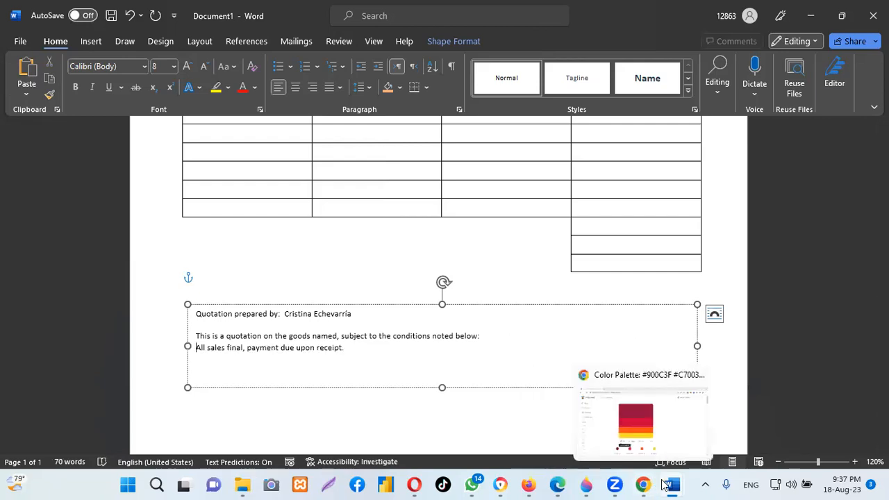
pyautogui.moveTo(664, 484)
pyautogui.click(591, 438)
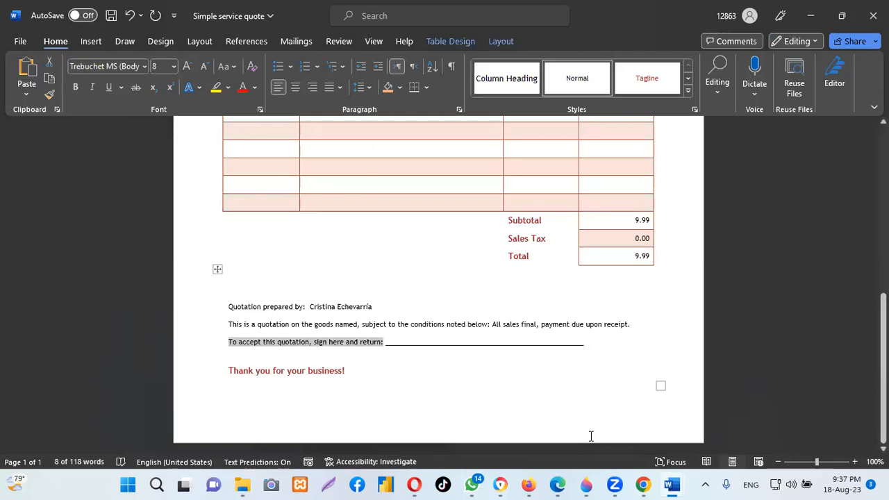
pyautogui.moveTo(671, 481)
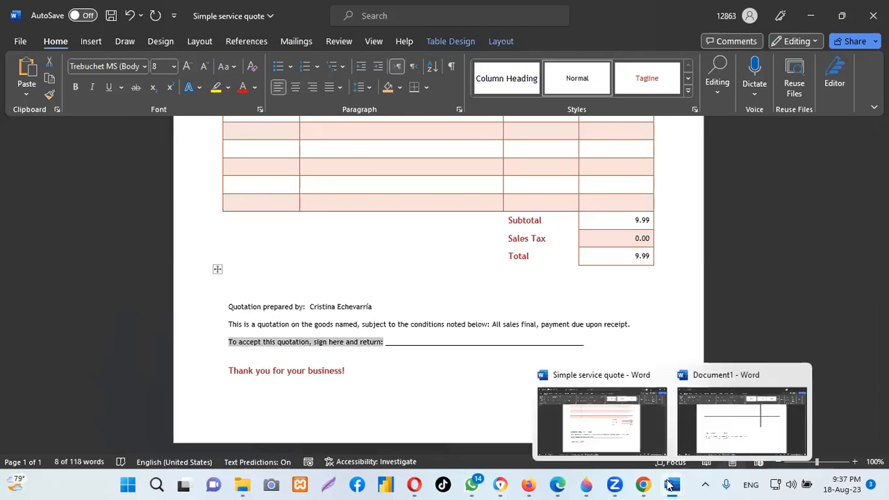
pyautogui.click(730, 442)
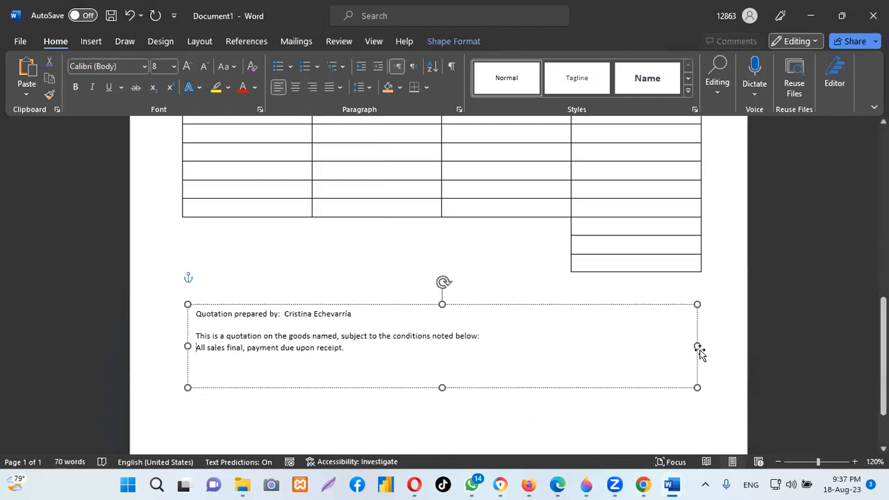
# - Widen the quotation text box, extending its left edge slightly past the table and its right edge to about the table's right edge
pyautogui.moveTo(697, 346); pyautogui.dragTo(719, 345)
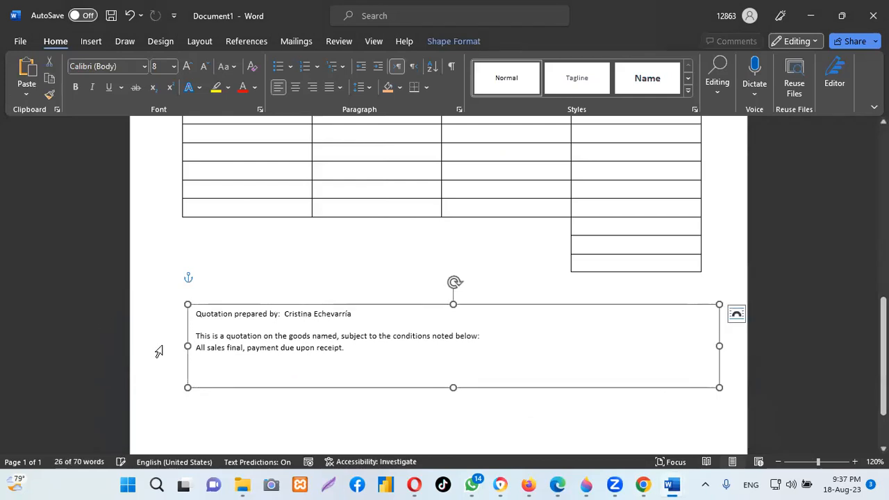
pyautogui.moveTo(187, 345)
pyautogui.mouseDown()
pyautogui.moveTo(144, 348)
pyautogui.moveTo(170, 347)
pyautogui.mouseUp()
pyautogui.moveTo(720, 343); pyautogui.dragTo(703, 346)
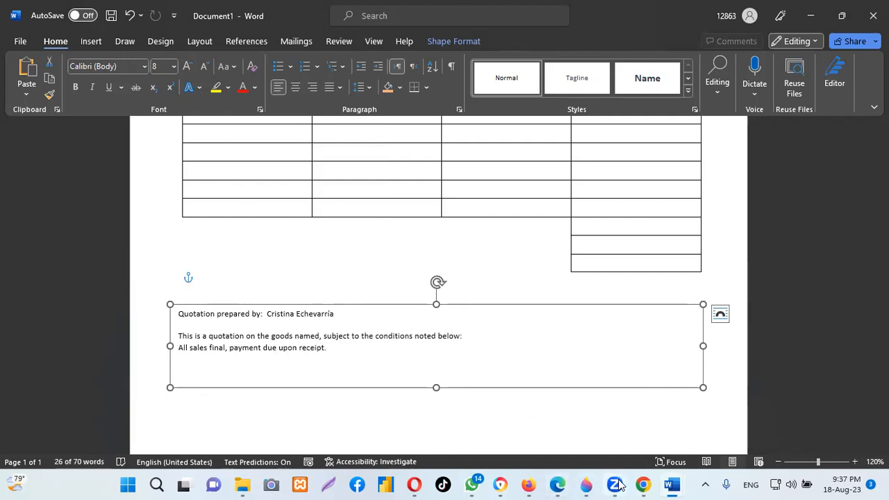
# - Check the closing text in the Simple service quote document and return to Document1
pyautogui.moveTo(666, 484)
pyautogui.click(621, 450)
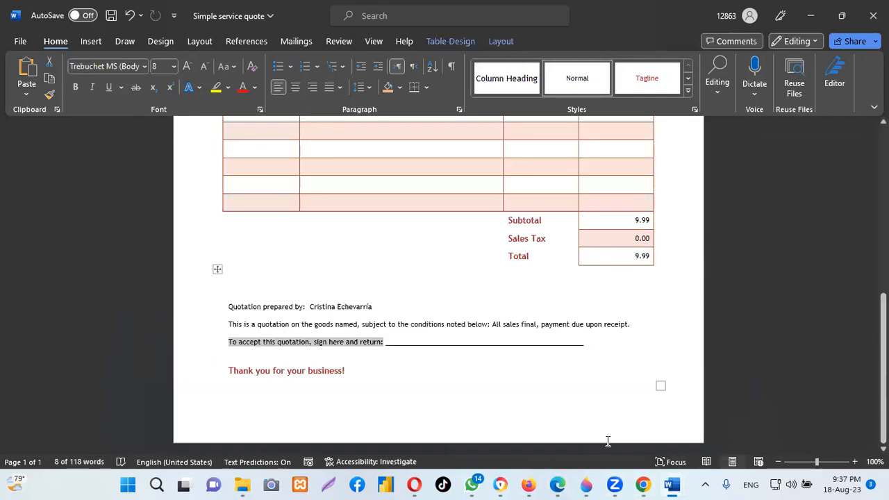
pyautogui.moveTo(671, 484)
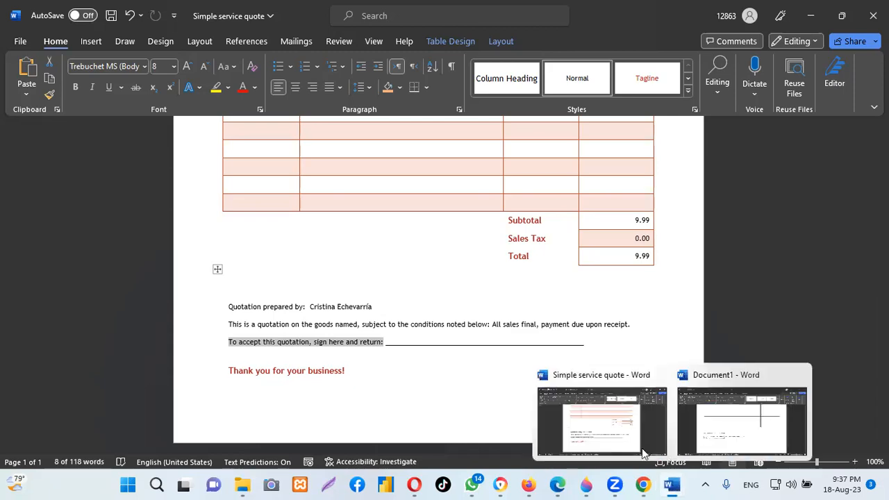
pyautogui.click(617, 441)
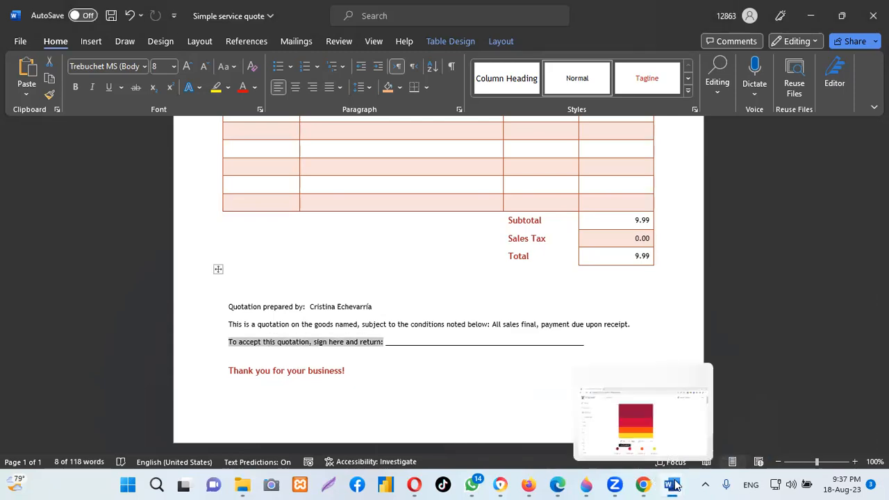
pyautogui.moveTo(672, 484)
pyautogui.click(719, 443)
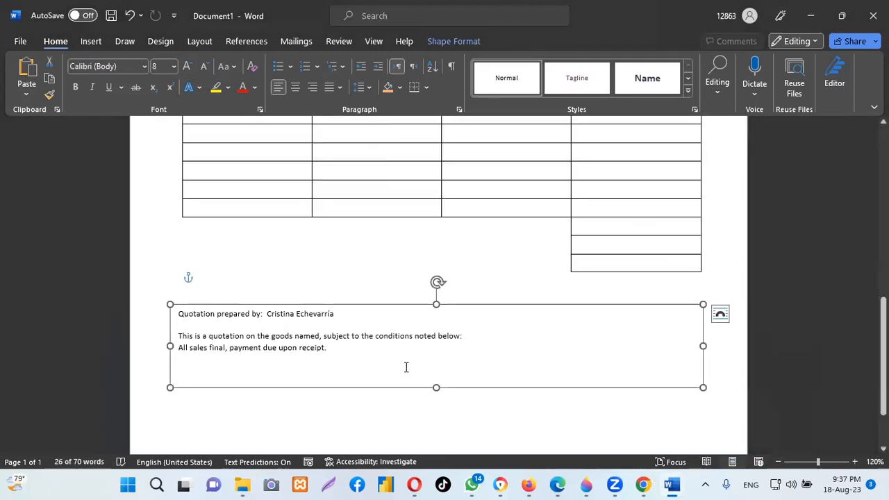
# - Start a new paragraph after "All sales final, payment due upon receipt." in the quotation text box
pyautogui.tripleClick(339, 350)
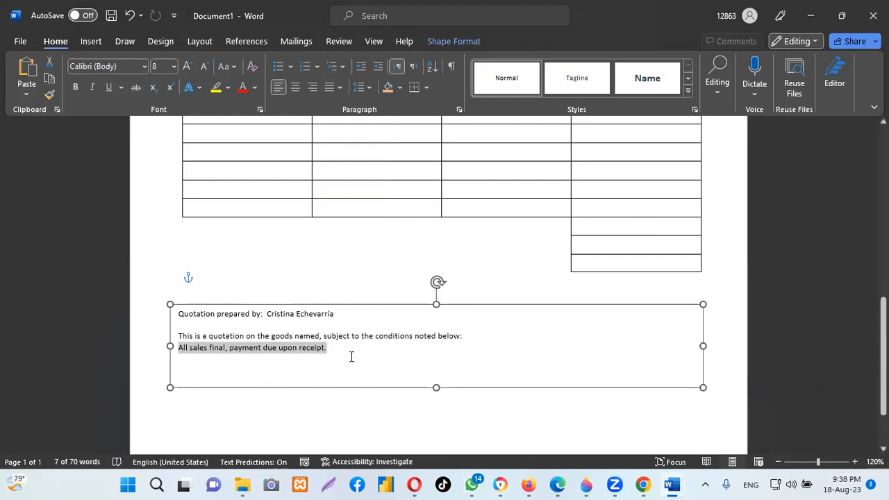
pyautogui.click(313, 335)
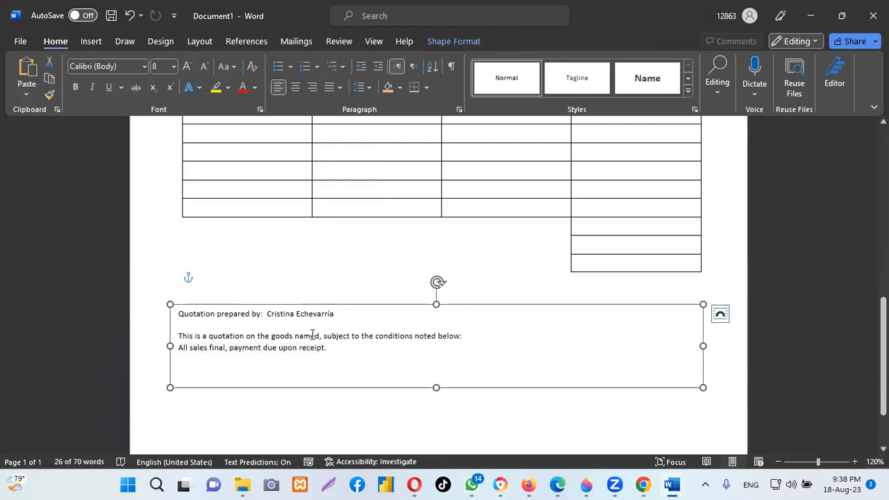
pyautogui.click(300, 330)
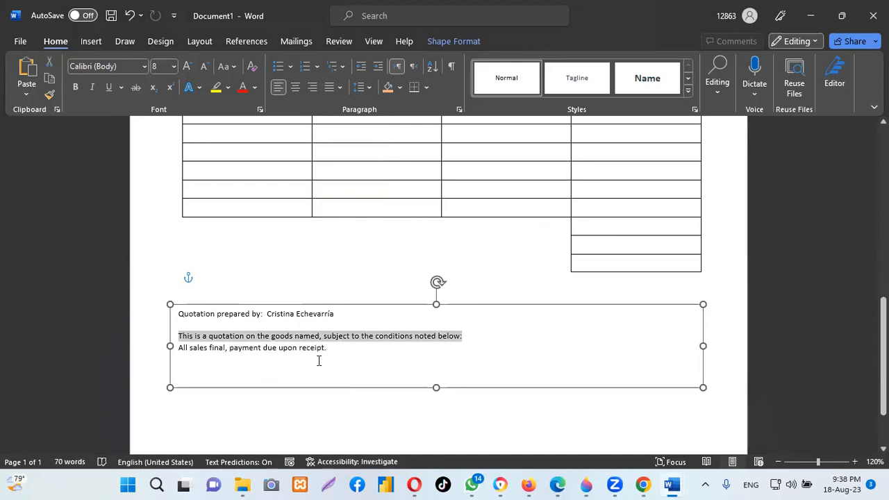
pyautogui.press('Down')
pyautogui.hotkey('shift', 'End')
pyautogui.press('Down')
pyautogui.hotkey('shift', 'Home')
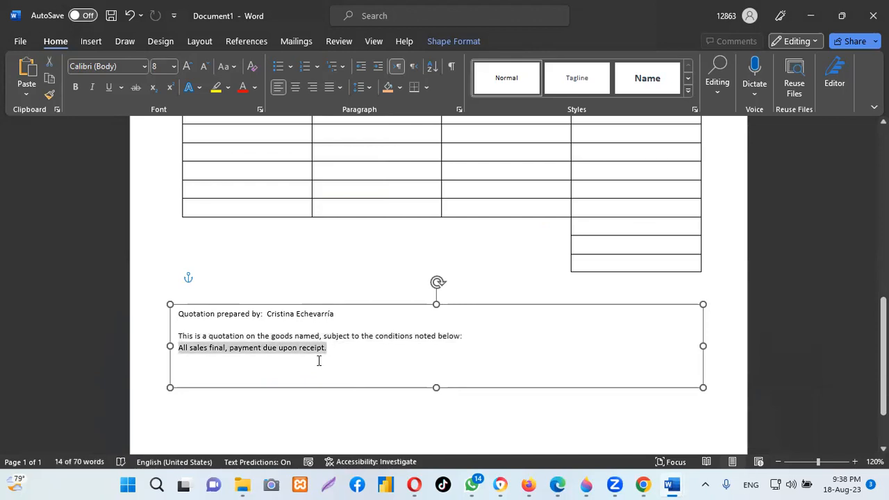
pyautogui.press('End')
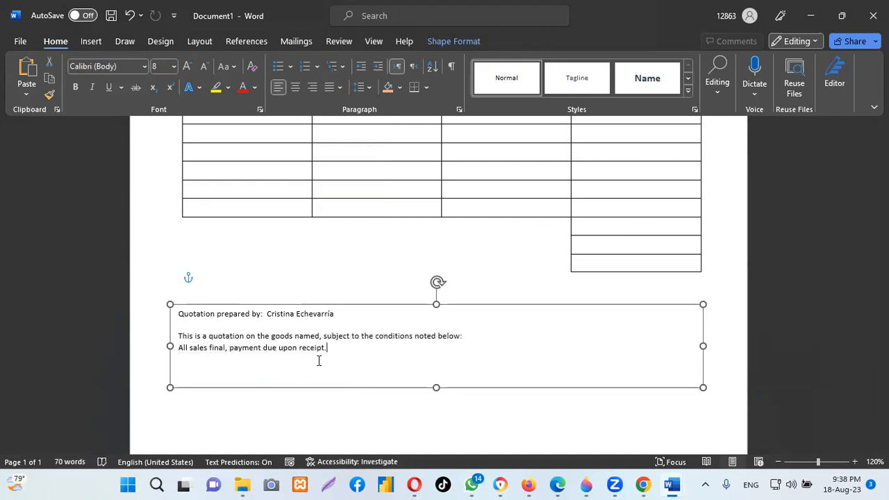
pyautogui.press('Return')
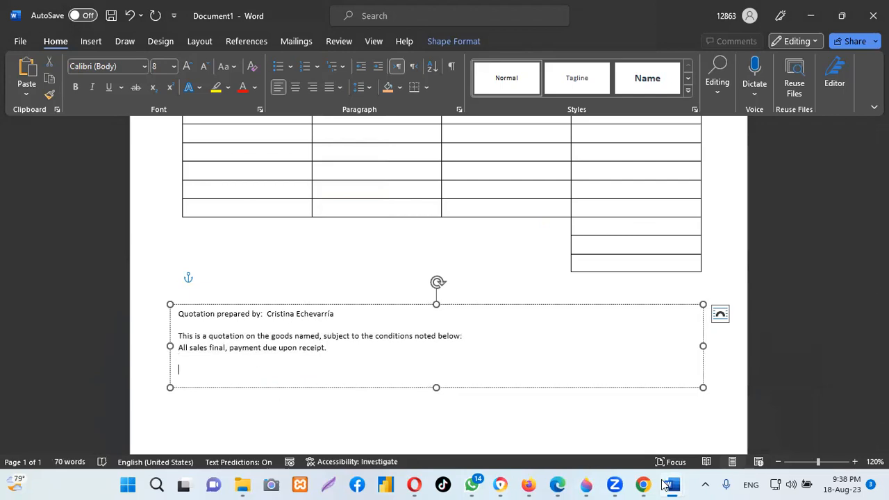
# - Copy "Thank you for your business!" from the Simple service quote document and paste it as the last line of Document1's text box
pyautogui.moveTo(671, 484)
pyautogui.click(587, 439)
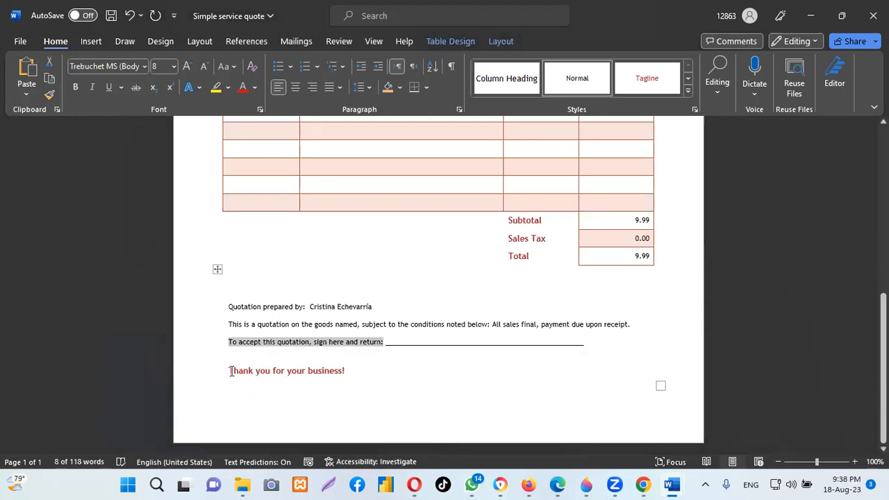
pyautogui.tripleClick(282, 370)
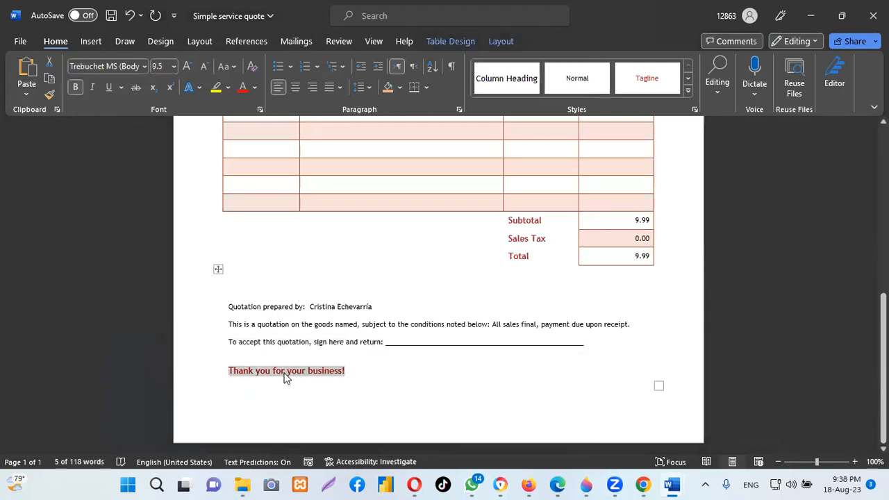
pyautogui.rightClick(284, 377)
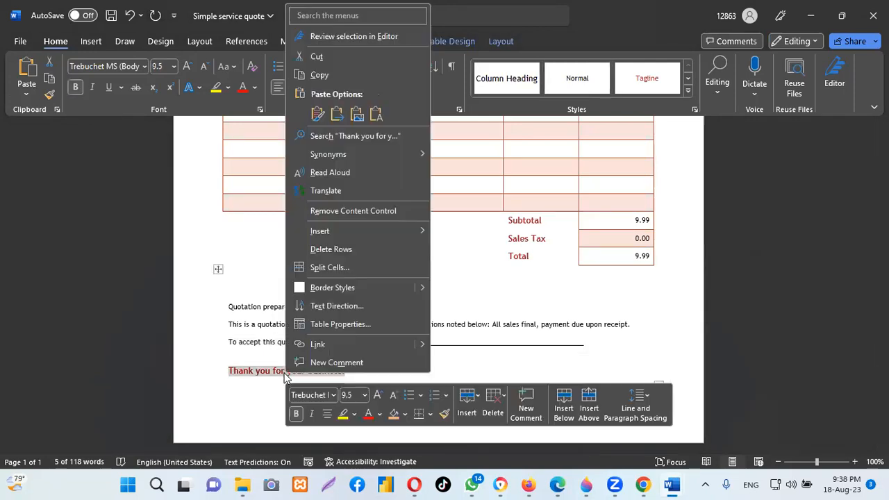
pyautogui.click(321, 75)
pyautogui.moveTo(673, 484)
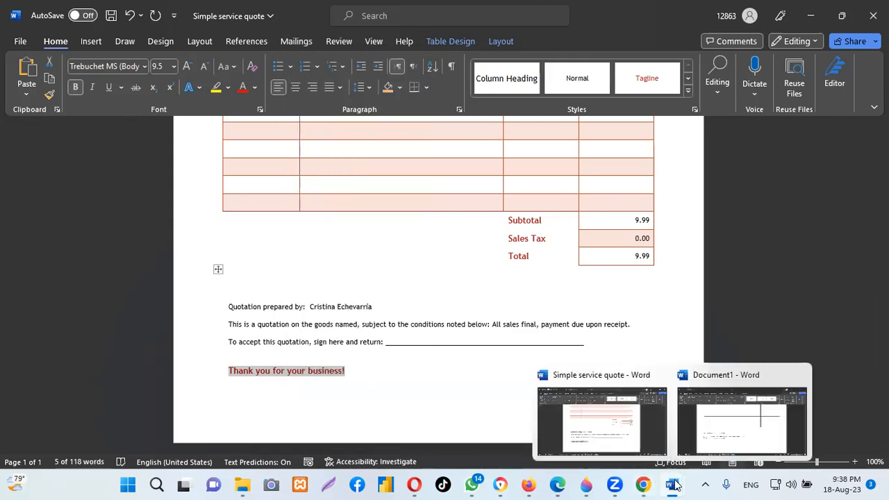
pyautogui.click(714, 447)
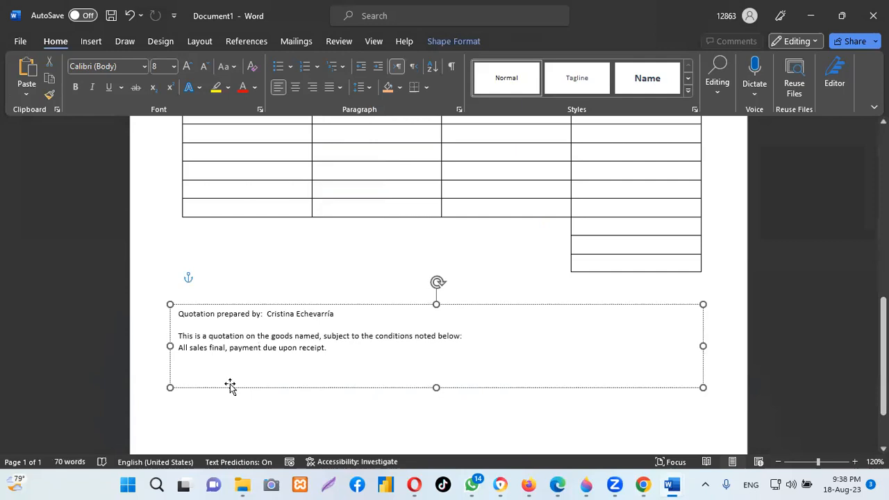
pyautogui.hotkey('ctrl', 'v')
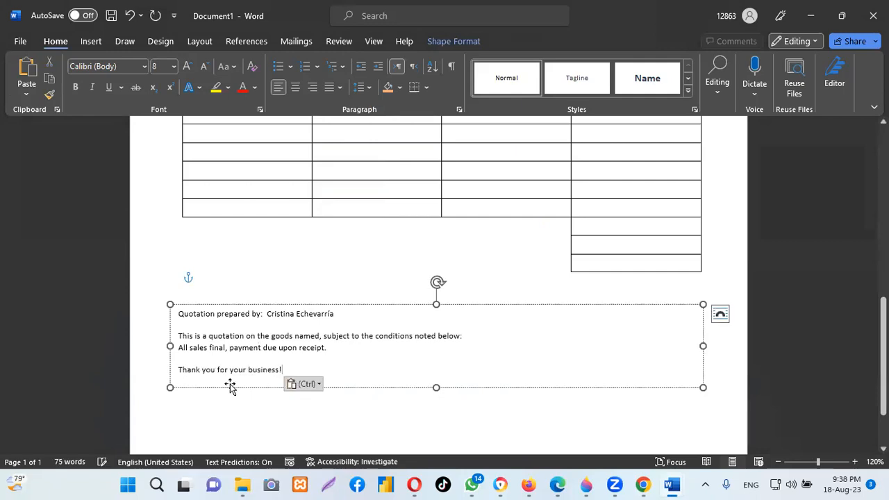
# - Place the cursor at the end of the "All sales final, payment due upon receipt." line and add a trailing space
pyautogui.tripleClick(350, 353)
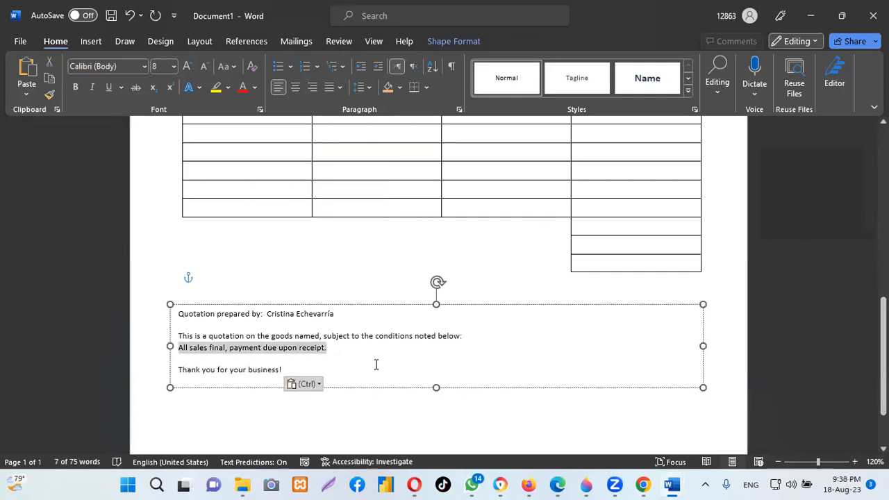
pyautogui.tripleClick(340, 337)
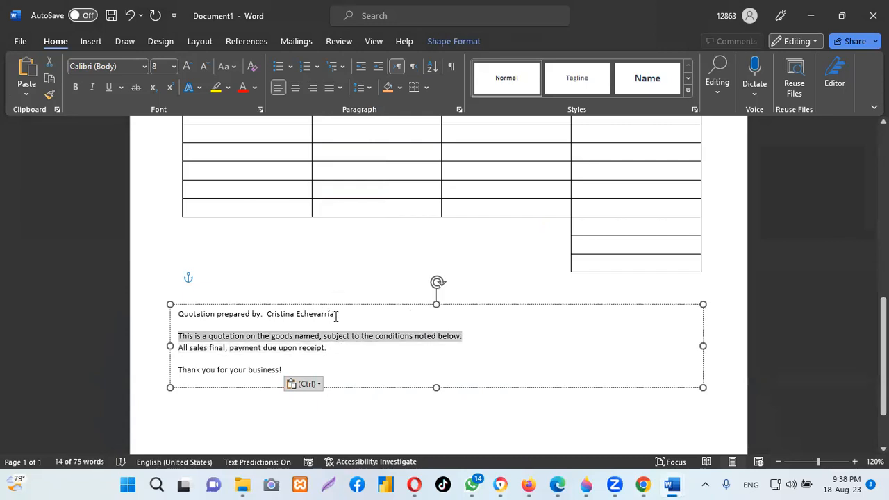
pyautogui.doubleClick(334, 314)
pyautogui.click(358, 325)
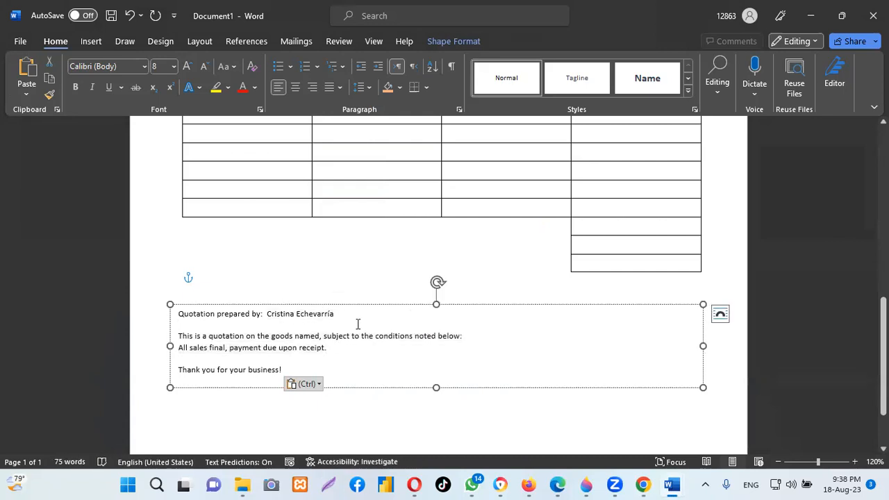
pyautogui.tripleClick(358, 324)
pyautogui.press('Down')
pyautogui.hotkey('shift', 'Home')
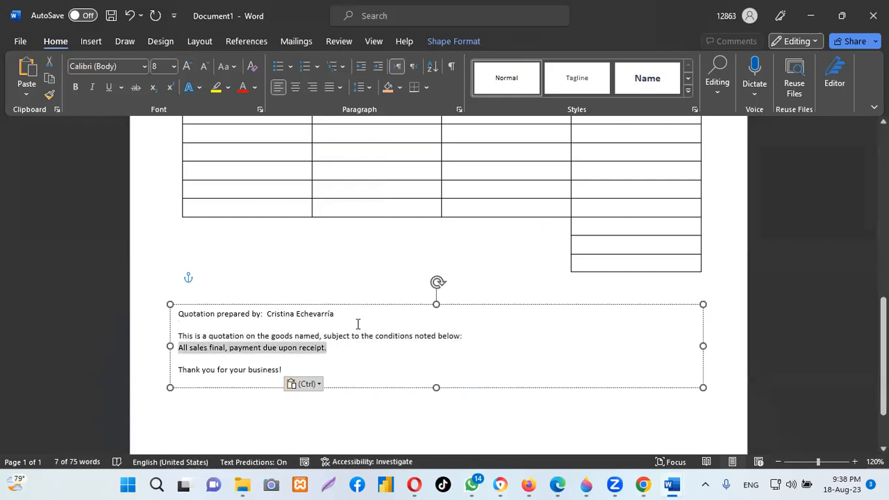
pyautogui.press('End')
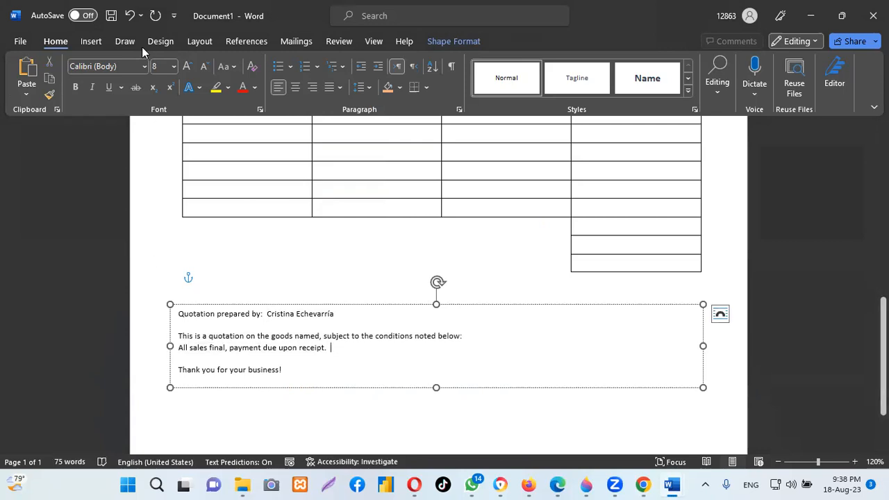
# - Draw a nearly horizontal signature line about 2.54" long after "payment due upon receipt." and apply the thin black theme style
pyautogui.click(90, 43)
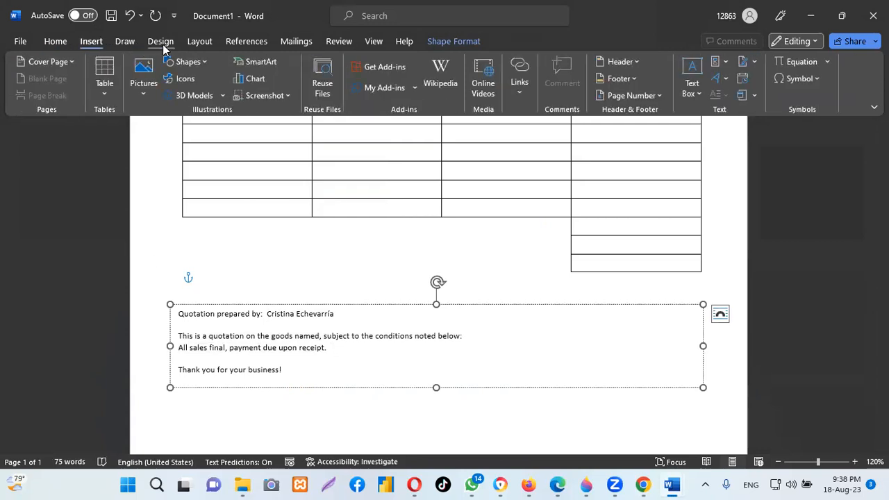
pyautogui.click(199, 43)
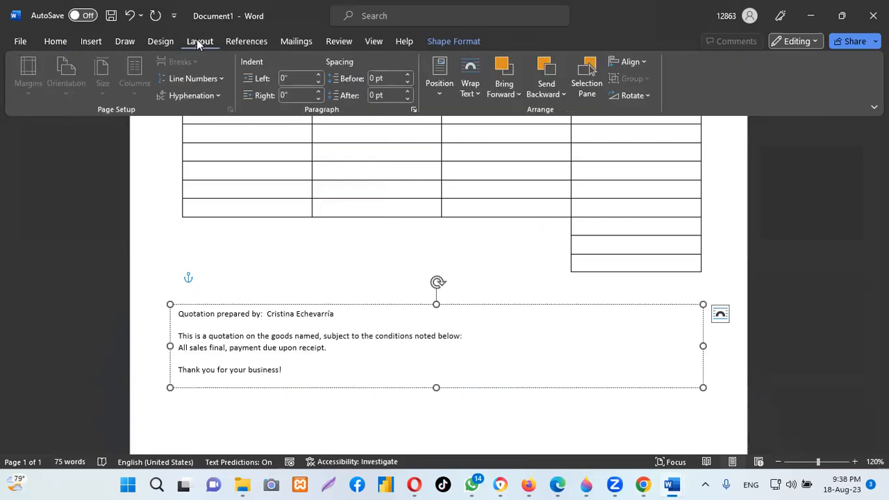
pyautogui.click(91, 43)
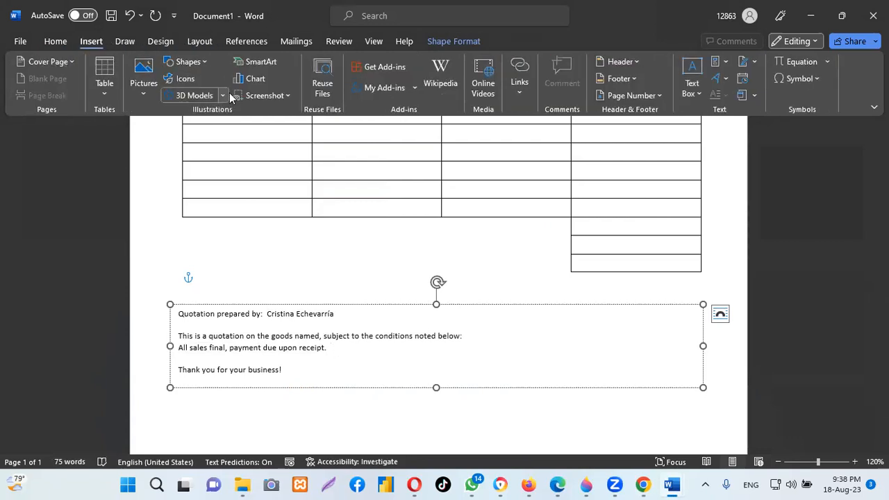
pyautogui.click(204, 61)
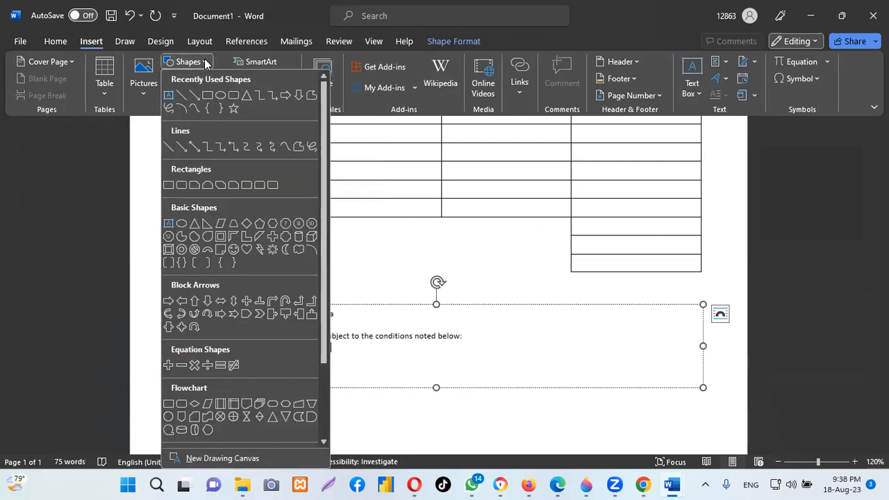
pyautogui.click(181, 95)
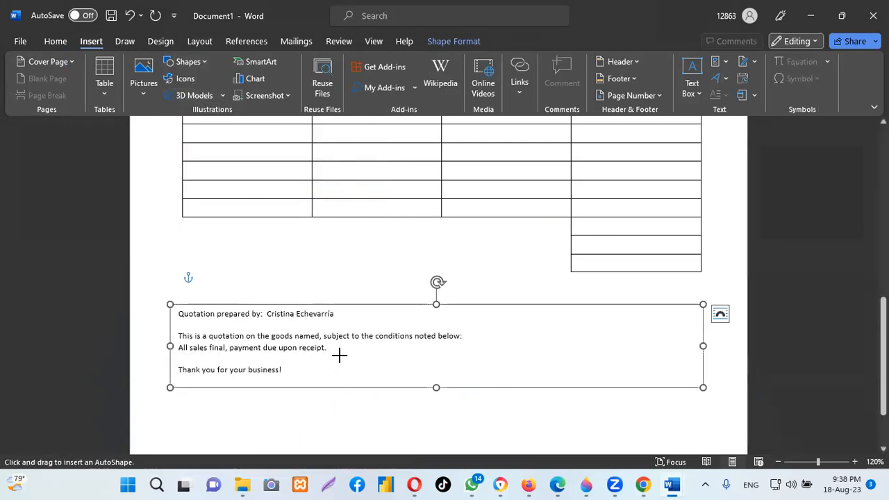
pyautogui.moveTo(334, 354); pyautogui.dragTo(524, 354)
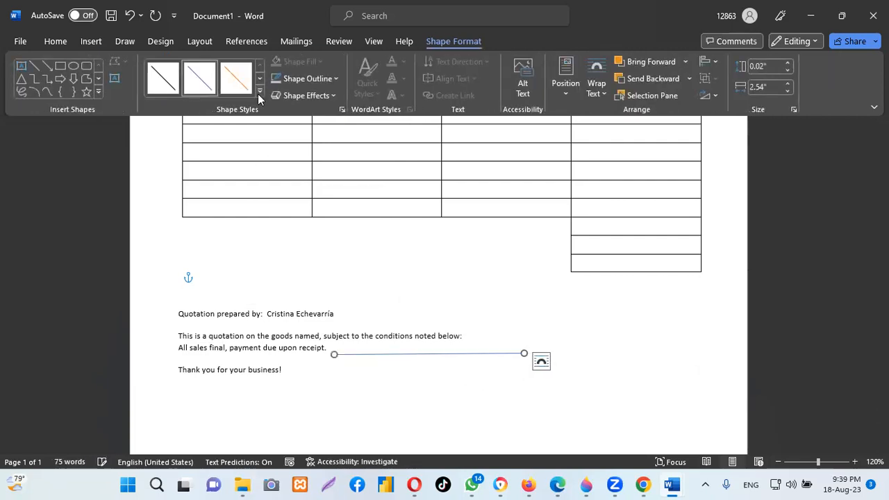
pyautogui.click(261, 90)
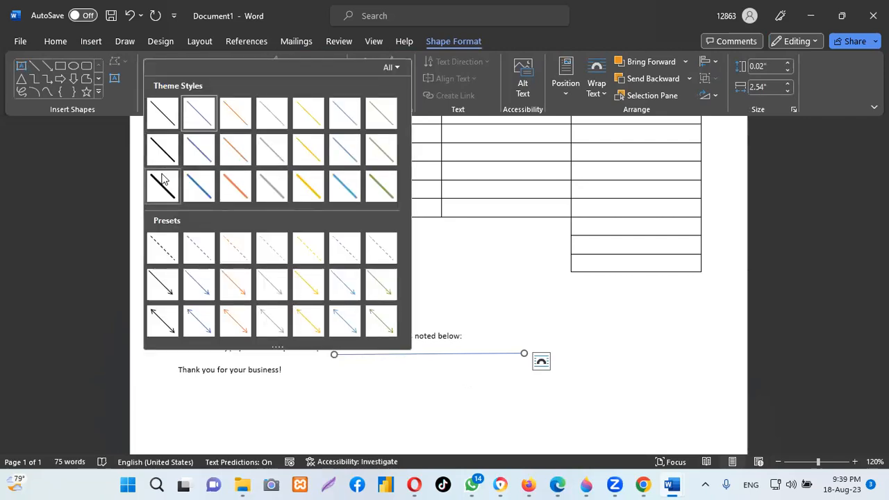
pyautogui.click(167, 119)
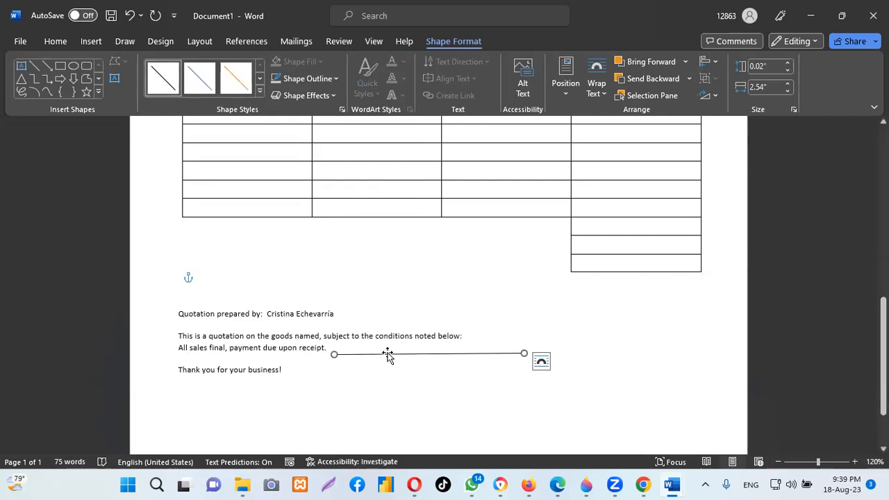
# - Nudge the signature line up level with "payment due upon receipt." and shift the quotation text box slightly upward
pyautogui.moveTo(387, 353); pyautogui.dragTo(385, 349)
pyautogui.press('Escape')
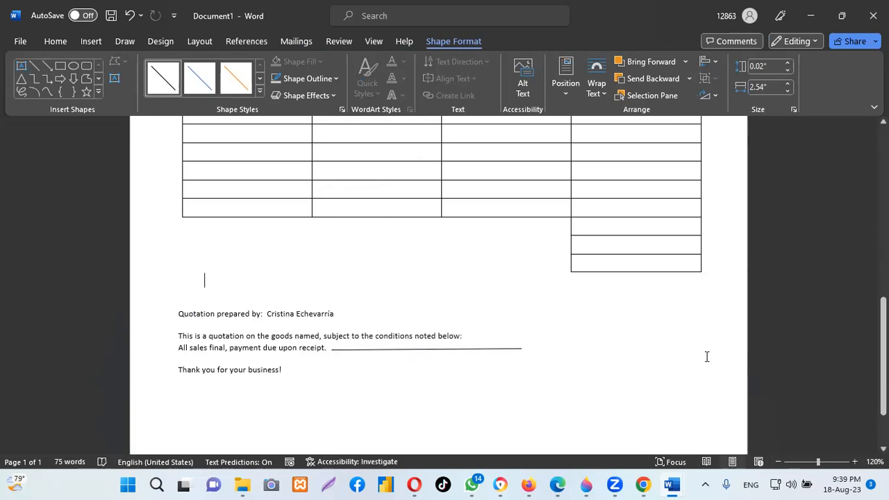
pyautogui.tripleClick(244, 332)
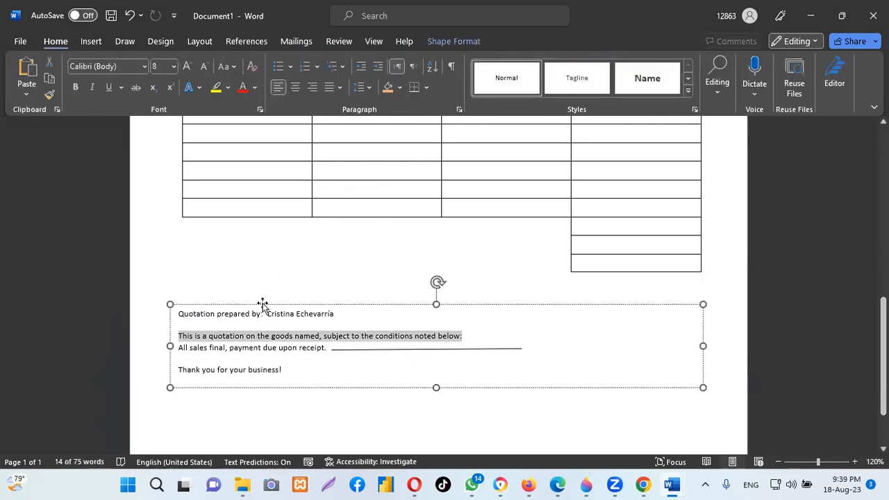
pyautogui.moveTo(264, 307); pyautogui.dragTo(266, 296)
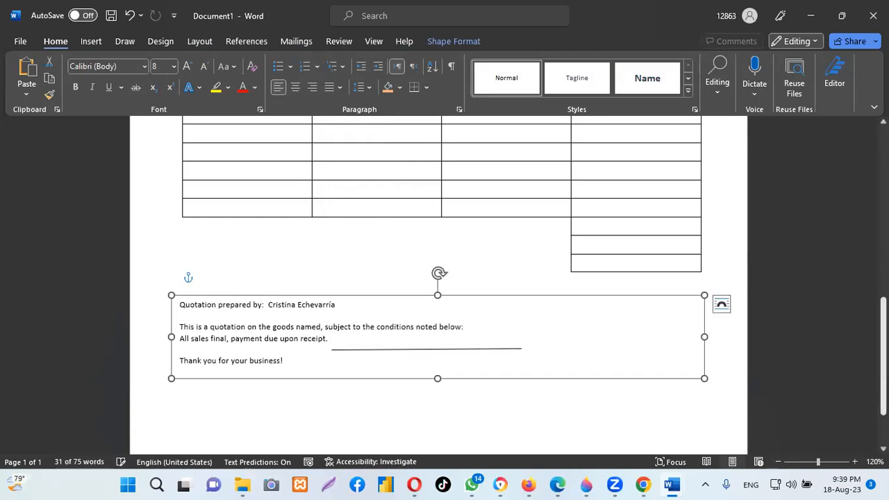
# - Color the "Thank you for your business!" line with custom hex #C70039, taking the code from the Color Hunt palette in Chrome
pyautogui.scroll(5, 437, 285)
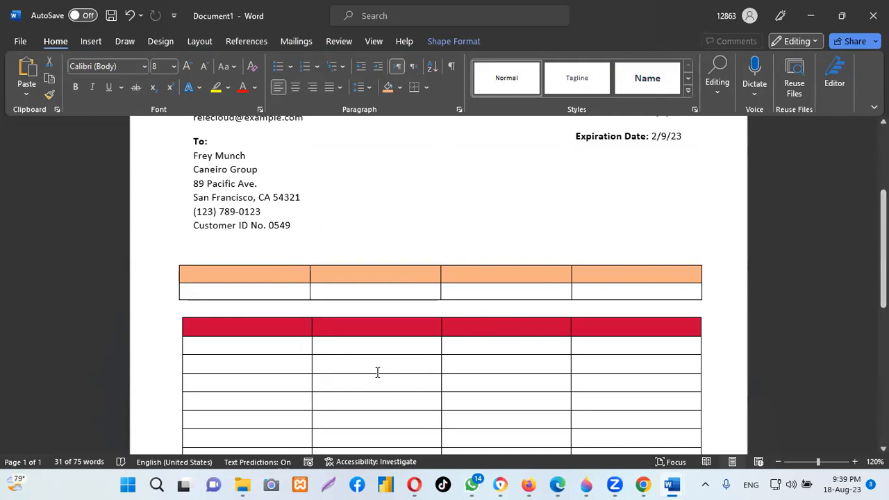
pyautogui.scroll(-4, 417, 354)
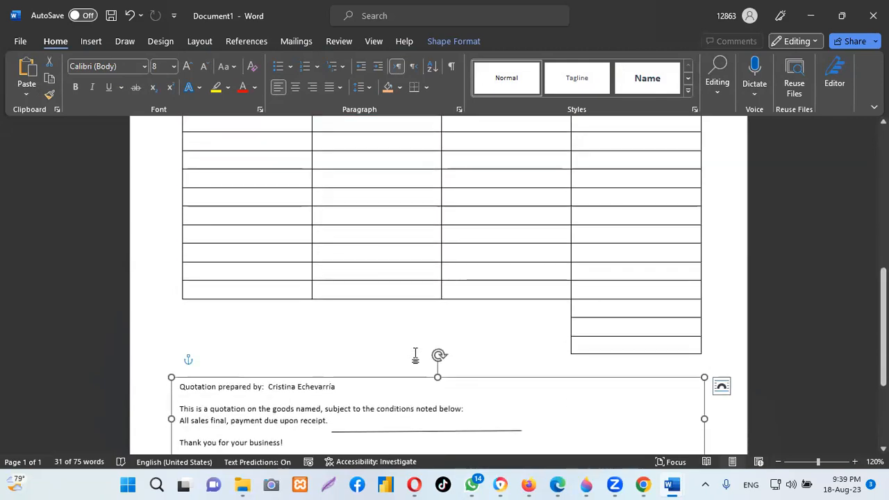
pyautogui.scroll(-1, 415, 356)
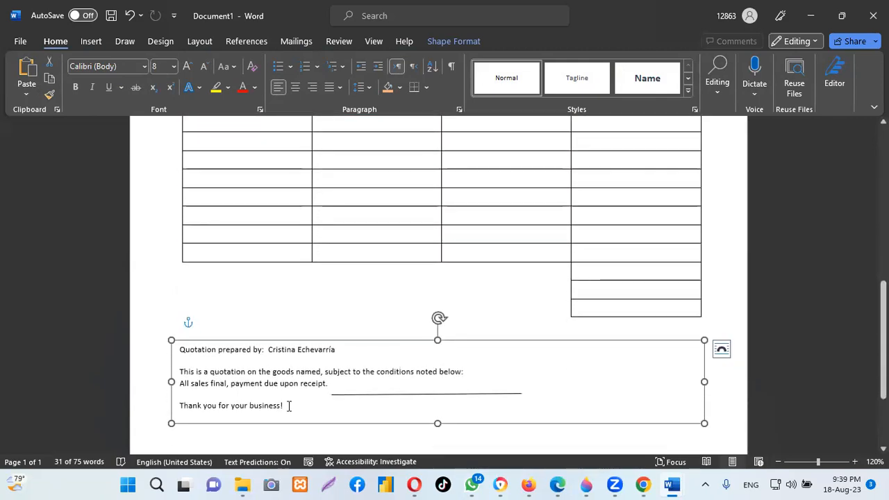
pyautogui.moveTo(285, 408); pyautogui.dragTo(200, 407)
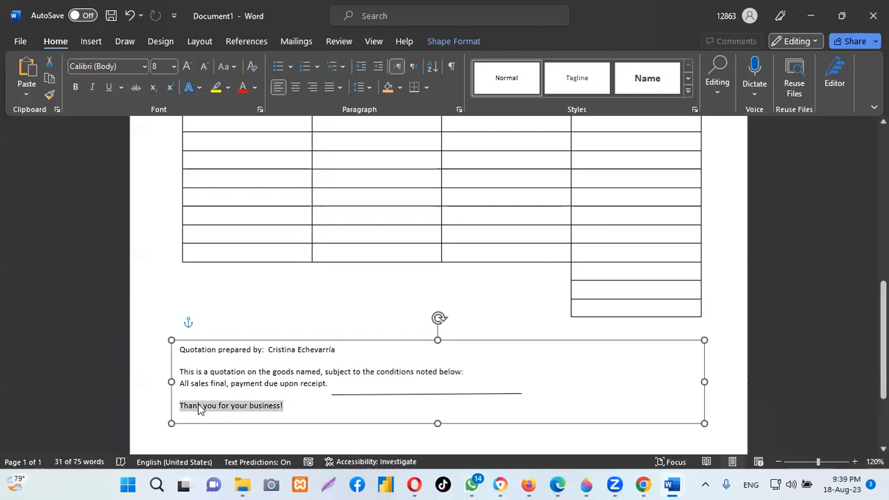
pyautogui.moveTo(643, 485)
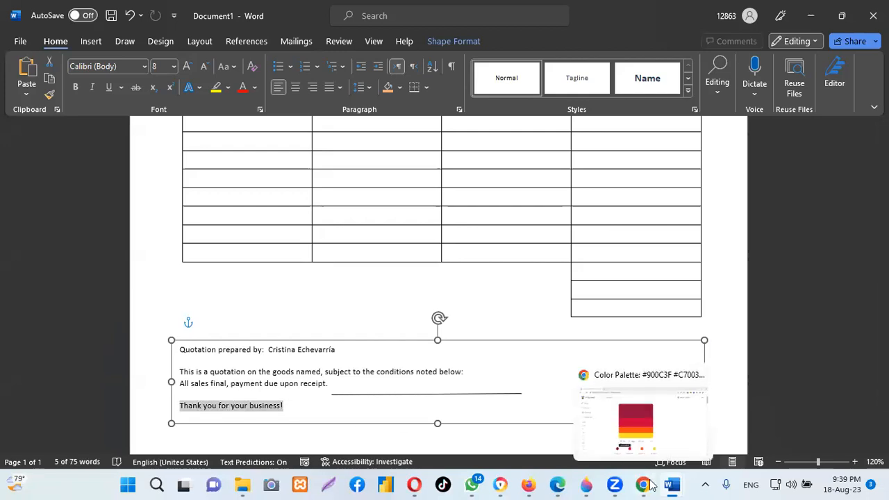
pyautogui.click(628, 427)
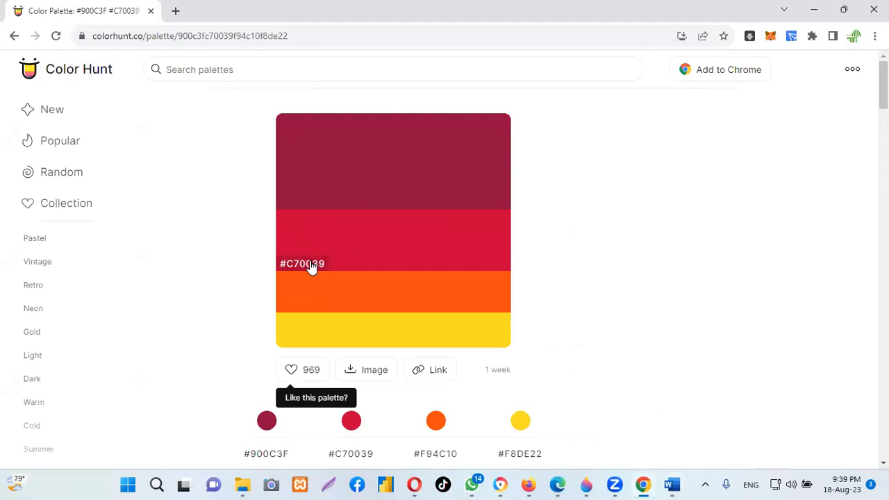
pyautogui.moveTo(670, 484)
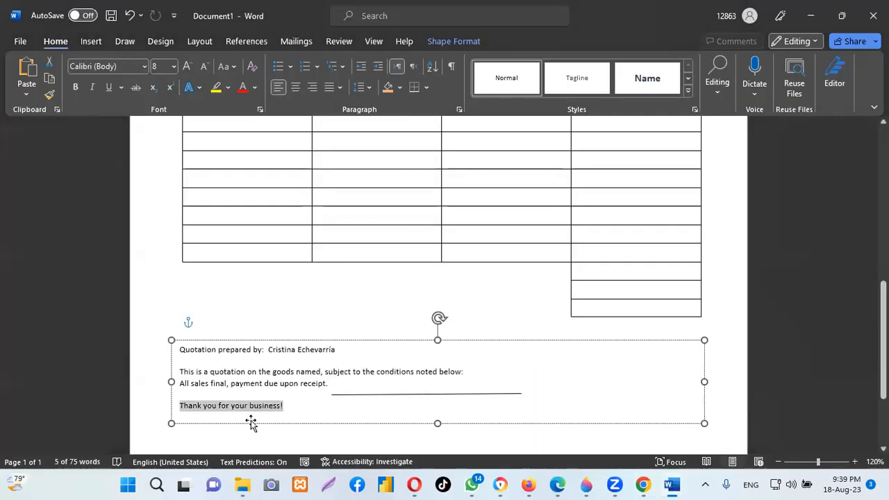
pyautogui.click(255, 89)
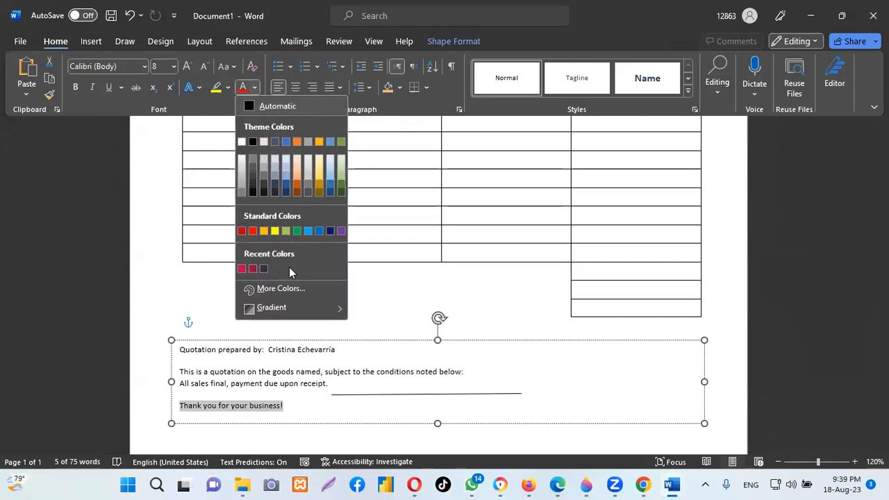
pyautogui.click(279, 289)
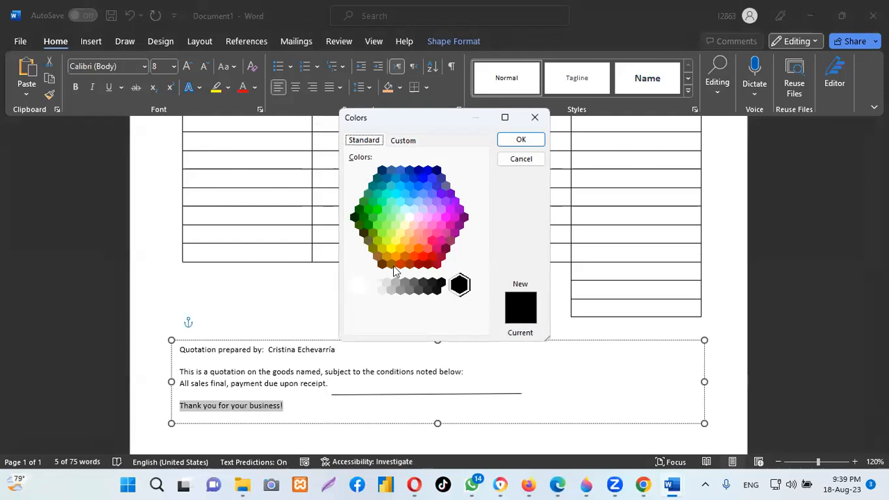
pyautogui.click(404, 141)
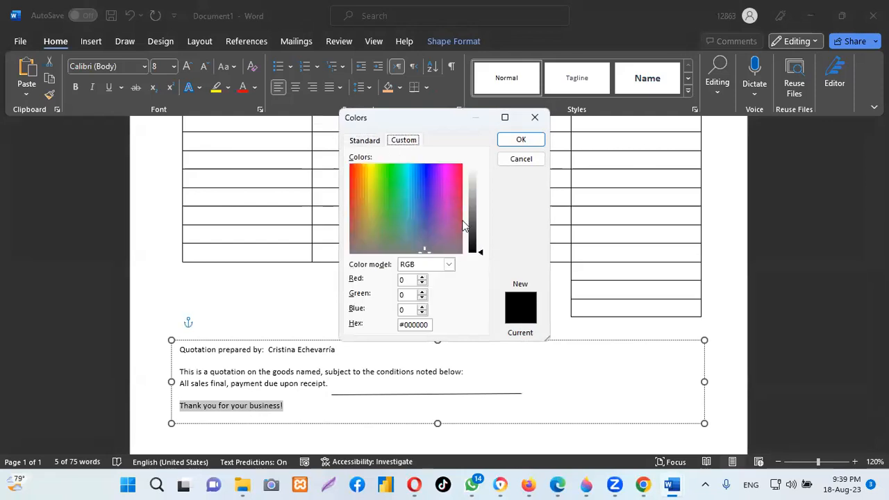
pyautogui.click(432, 323)
pyautogui.press('BackSpace')
pyautogui.press('BackSpace')
pyautogui.press('BackSpace')
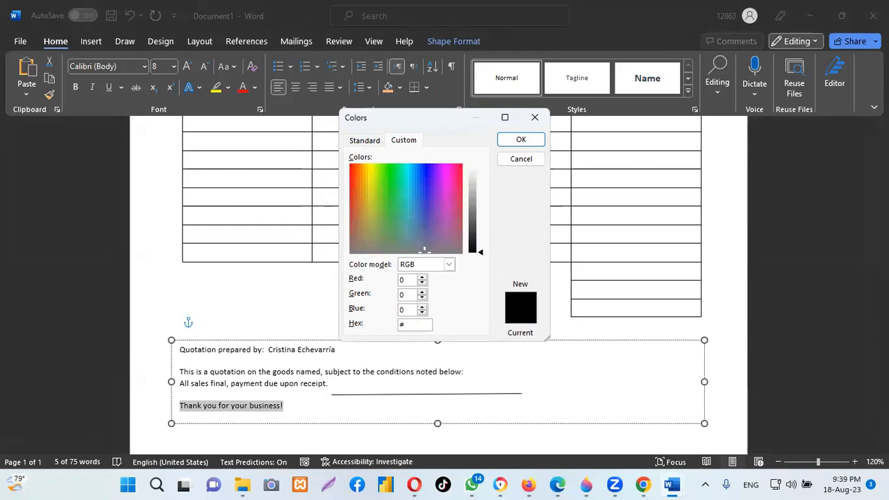
pyautogui.write('C70039')
pyautogui.click(520, 139)
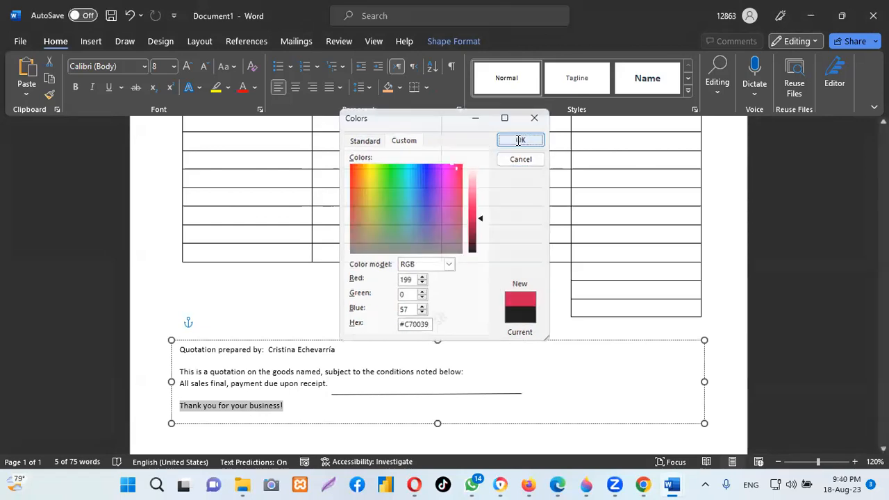
pyautogui.click(555, 382)
# - Browse the table styles for the whole red-header table and try the grey banded Grid Table 3 style
pyautogui.scroll(8, 493, 350)
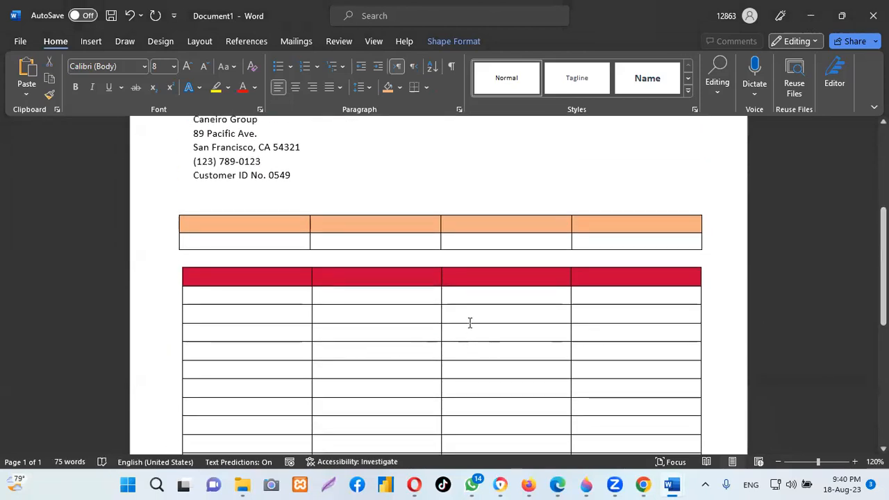
pyautogui.scroll(-3, 470, 322)
pyautogui.scroll(1, 505, 314)
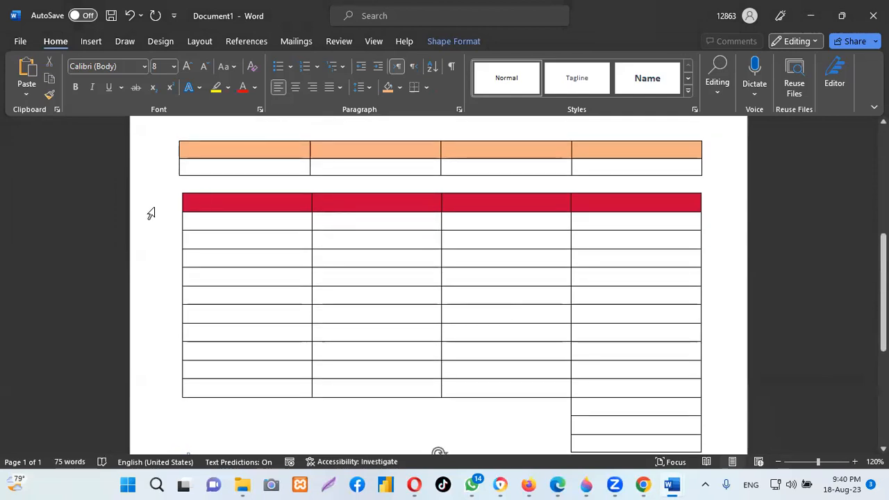
pyautogui.click(190, 202)
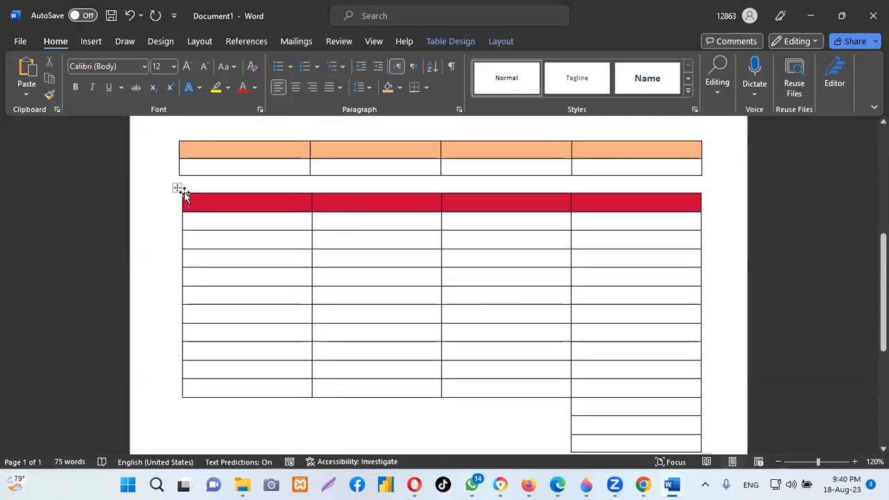
pyautogui.click(175, 185)
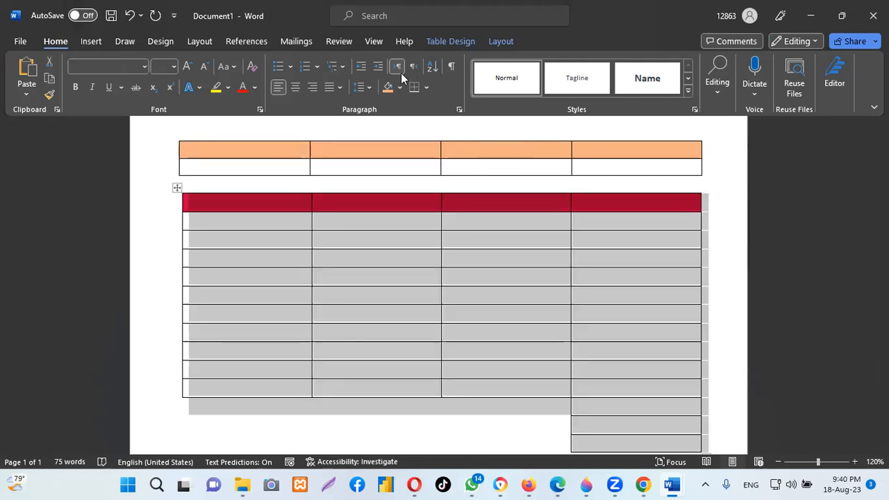
pyautogui.click(441, 42)
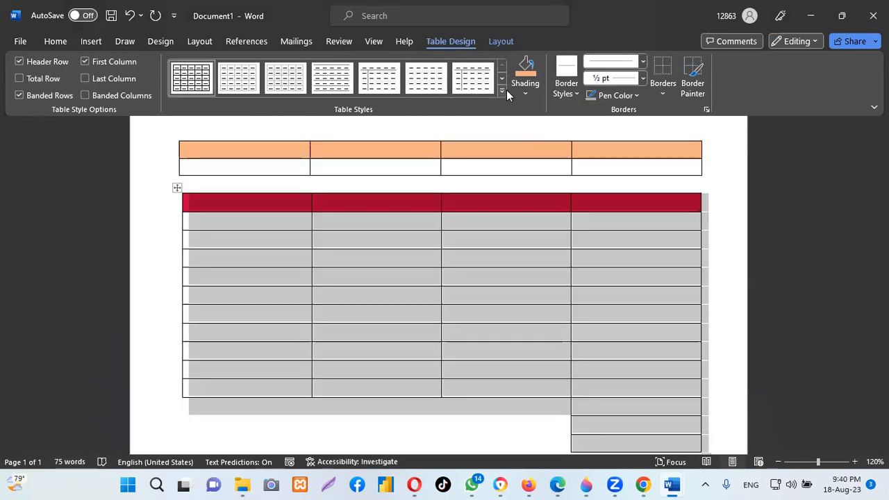
pyautogui.click(502, 94)
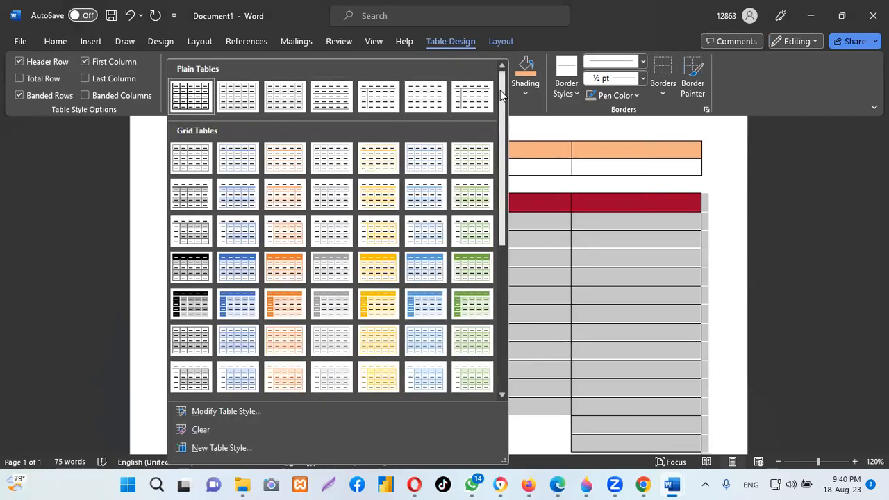
pyautogui.moveTo(502, 115); pyautogui.dragTo(505, 191)
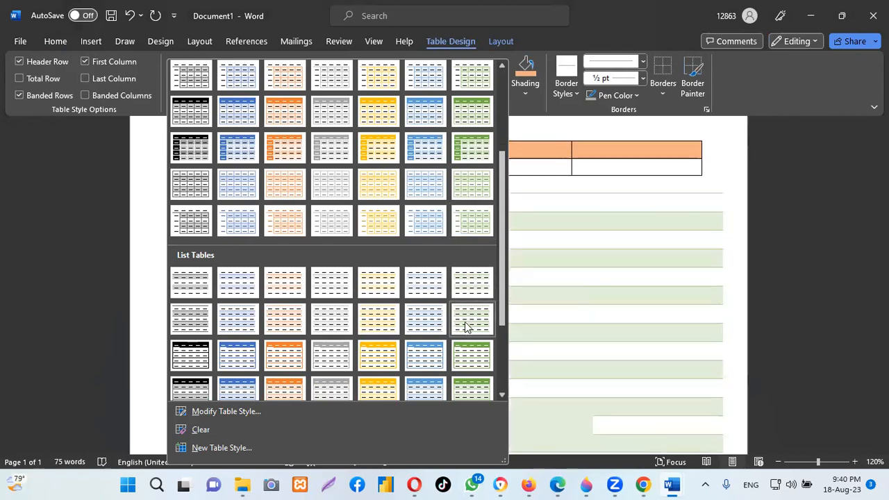
pyautogui.scroll(-3, 468, 321)
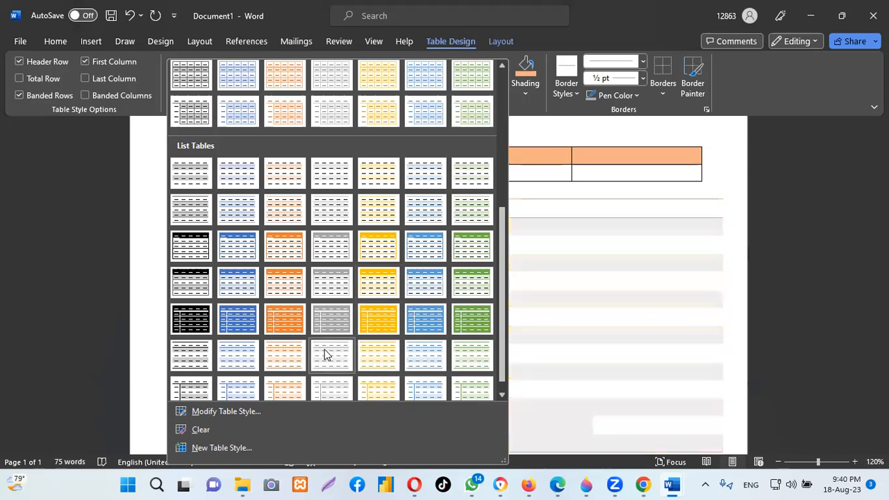
pyautogui.scroll(-1, 265, 298)
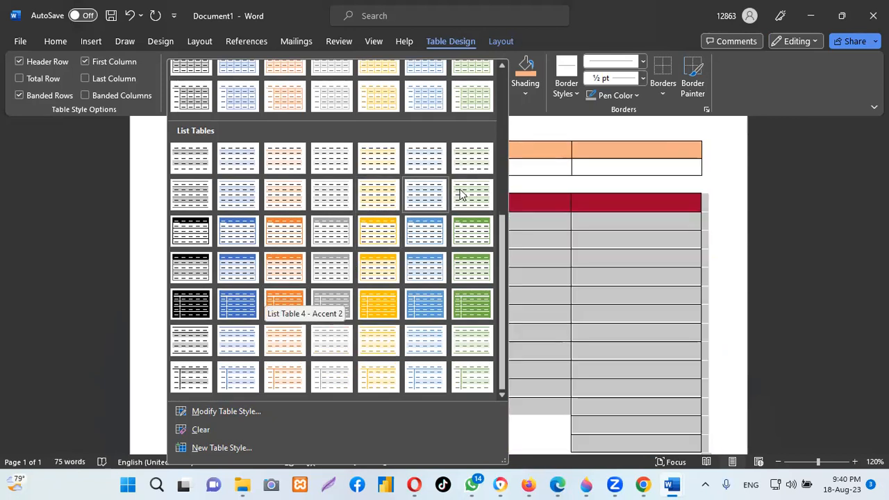
pyautogui.moveTo(503, 245); pyautogui.dragTo(500, 181)
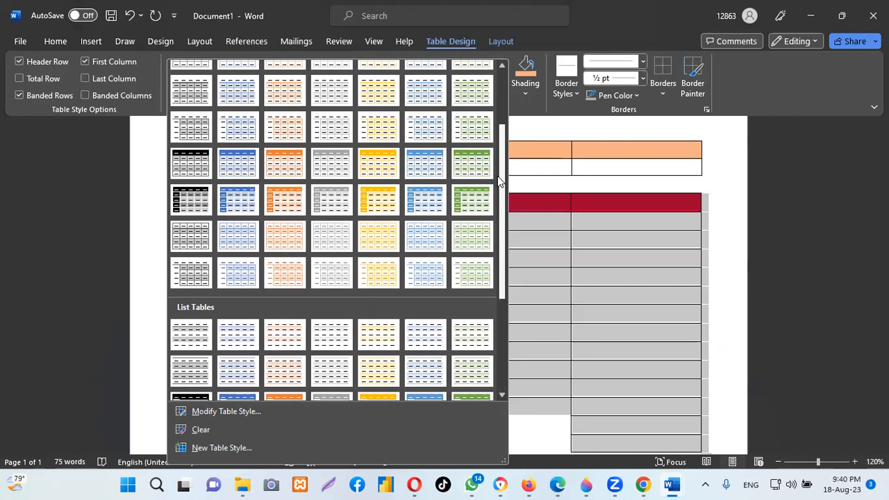
pyautogui.moveTo(499, 180); pyautogui.dragTo(501, 136)
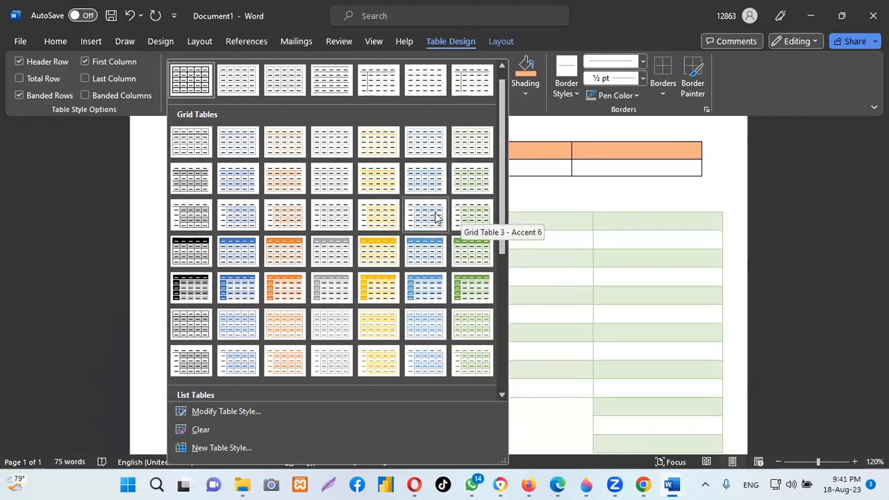
pyautogui.click(186, 220)
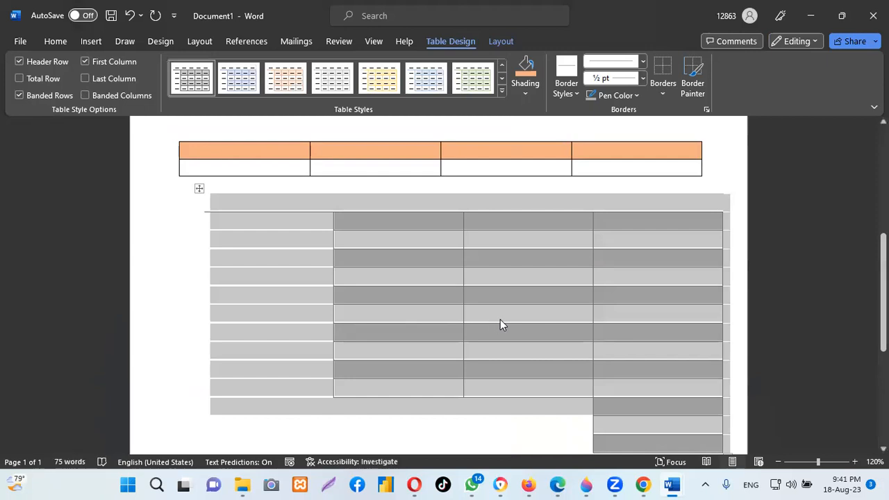
pyautogui.click(595, 254)
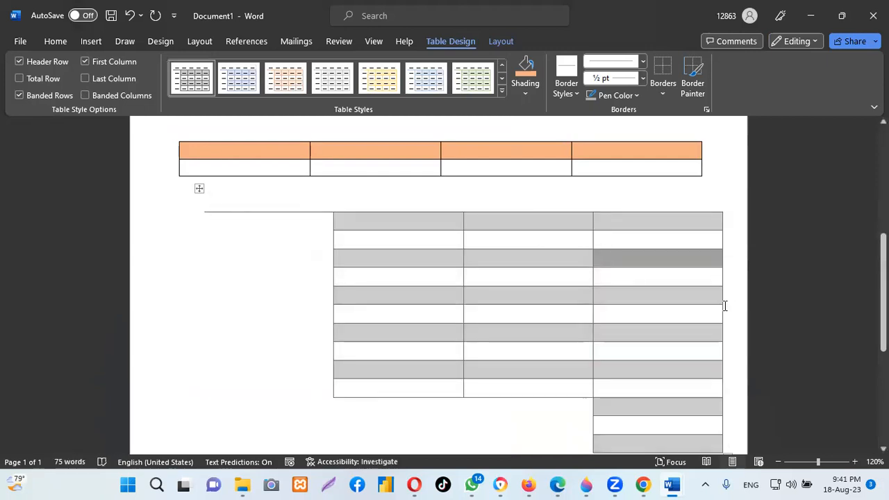
# - Undo the grey banded table style, redo it for comparison, and undo it again
pyautogui.click(129, 16)
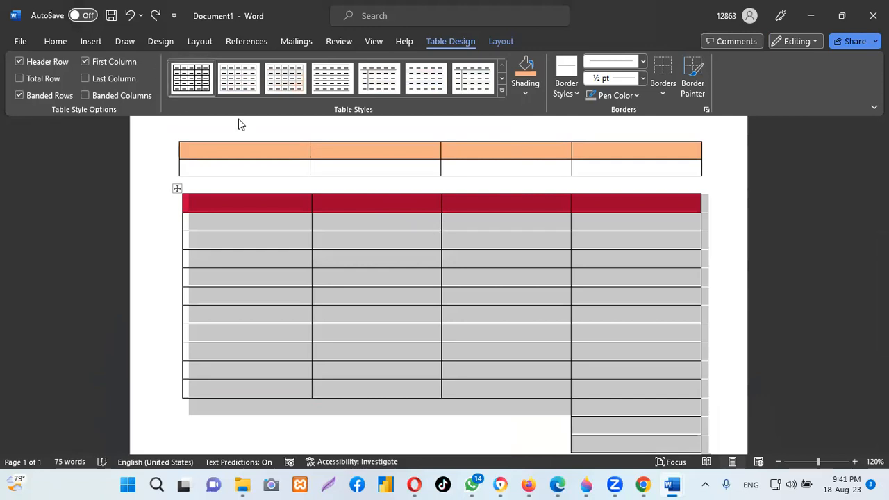
pyautogui.click(154, 18)
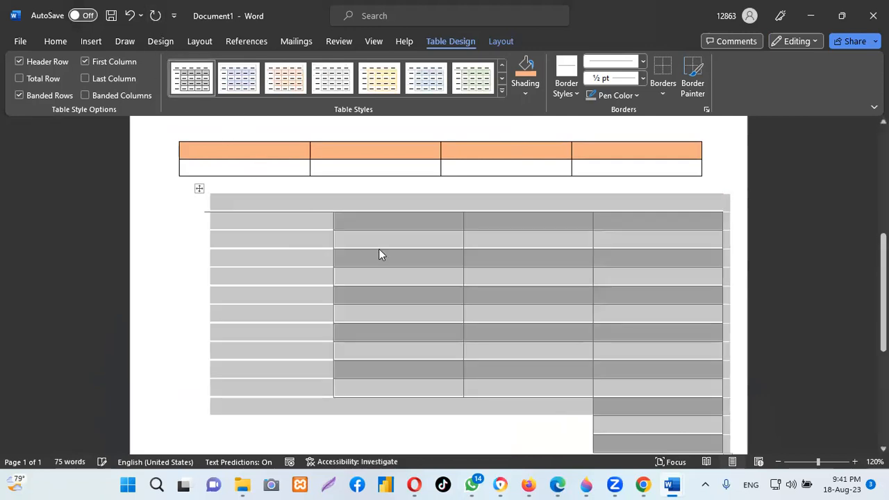
pyautogui.click(470, 281)
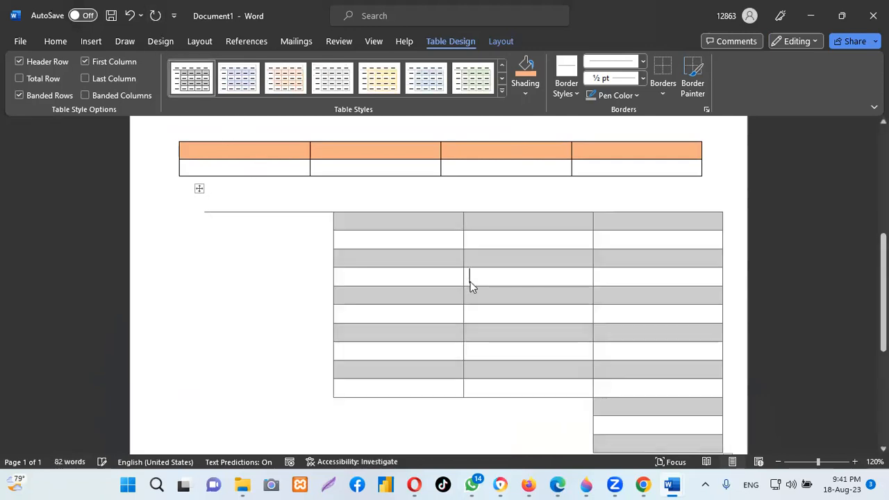
pyautogui.click(130, 16)
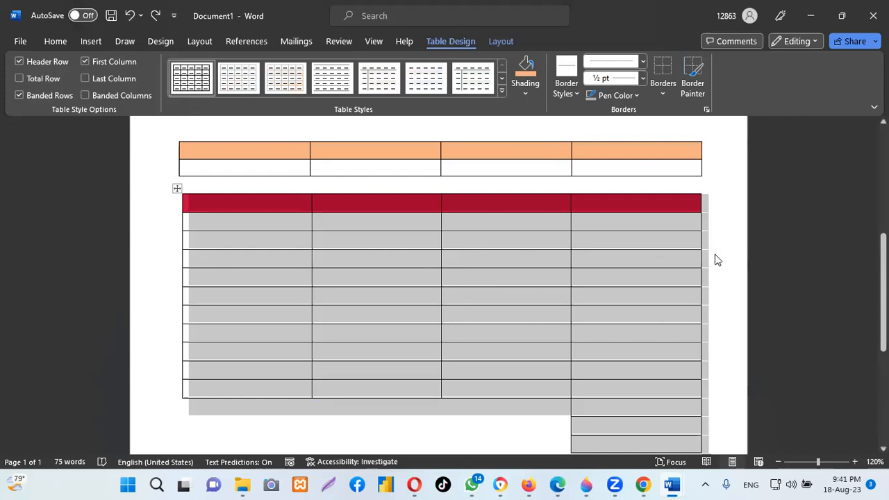
# - Apply the Grid Table 1 Light - Accent 6 style to the red-header table
pyautogui.click(502, 95)
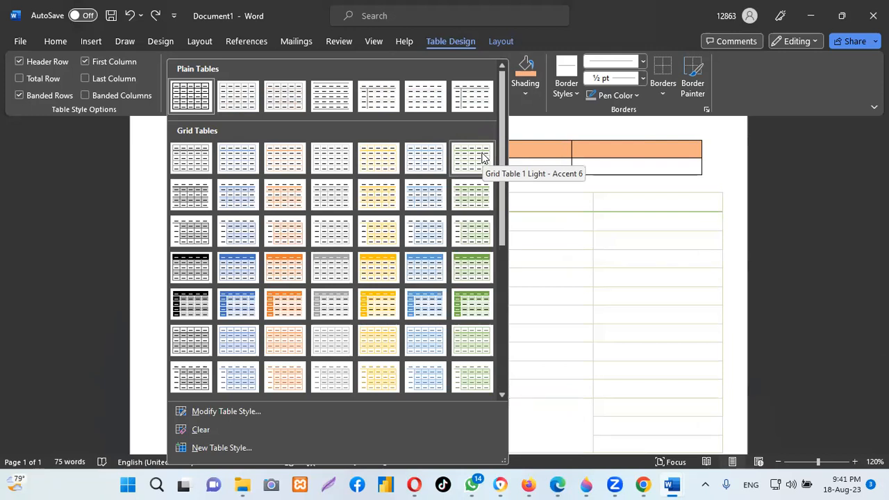
pyautogui.click(481, 156)
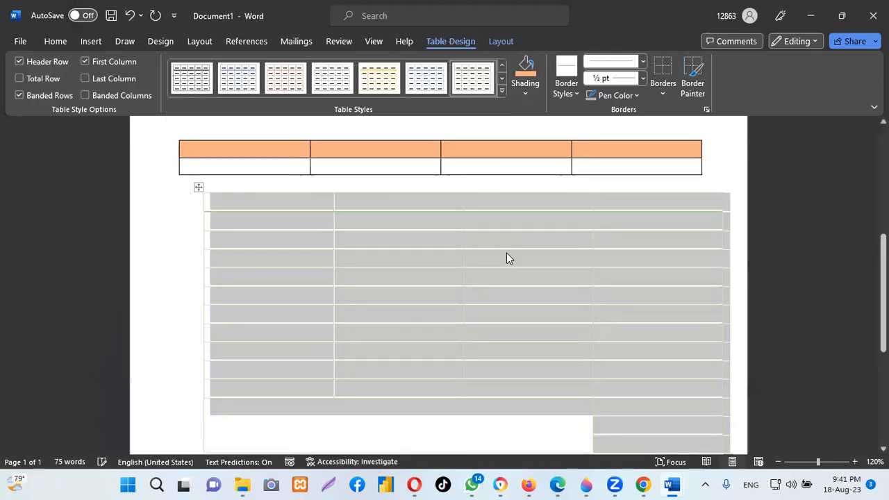
pyautogui.click(433, 258)
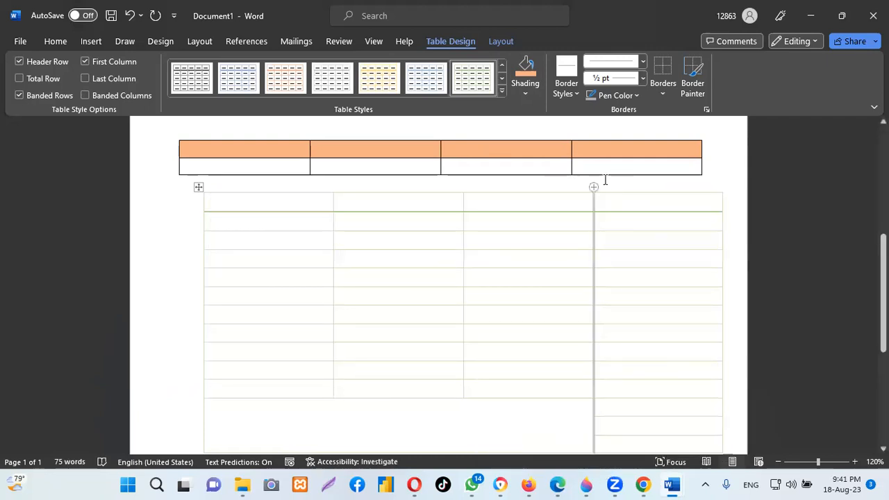
# - Set the border pen color to theme orange with the whole red-header table selected
pyautogui.click(198, 187)
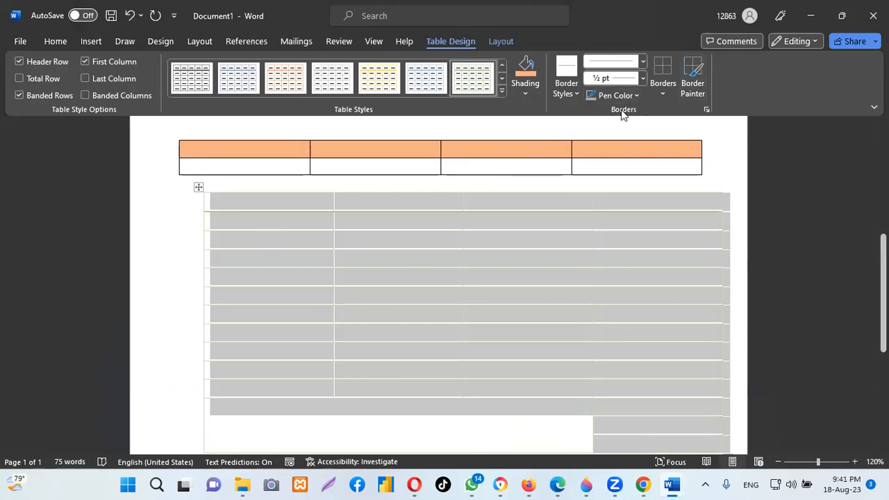
pyautogui.click(638, 96)
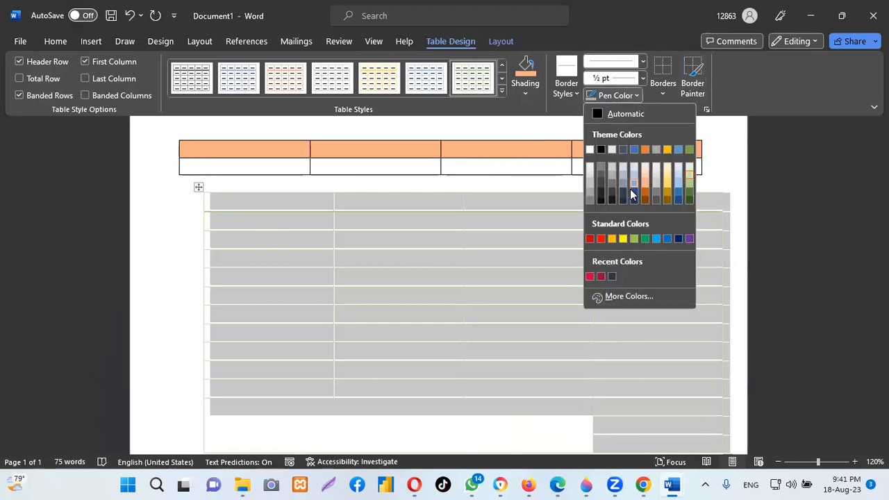
pyautogui.click(645, 150)
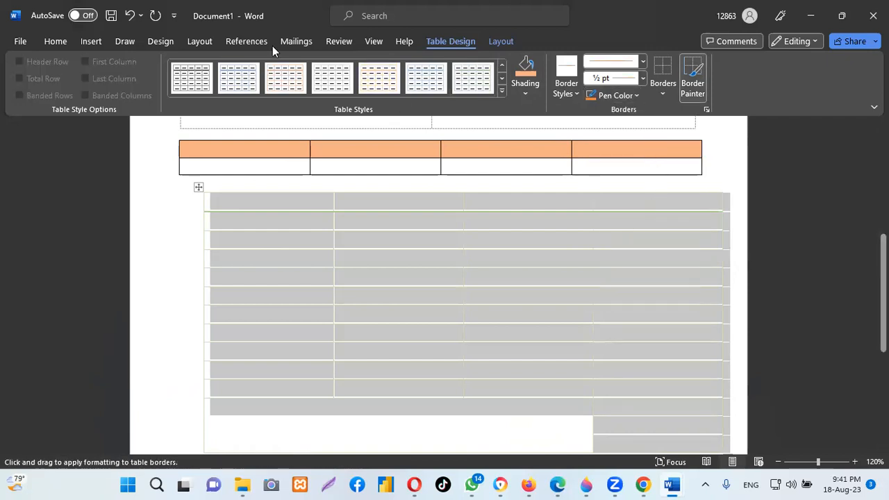
# - Undo the Grid Table 1 Light - Accent 6 style on the red-header table, leaving the border painter off
pyautogui.click(130, 15)
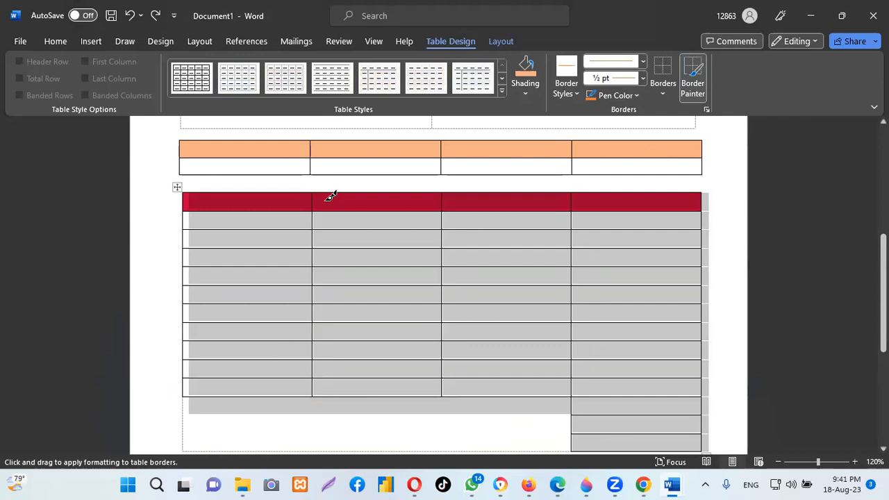
pyautogui.click(327, 201)
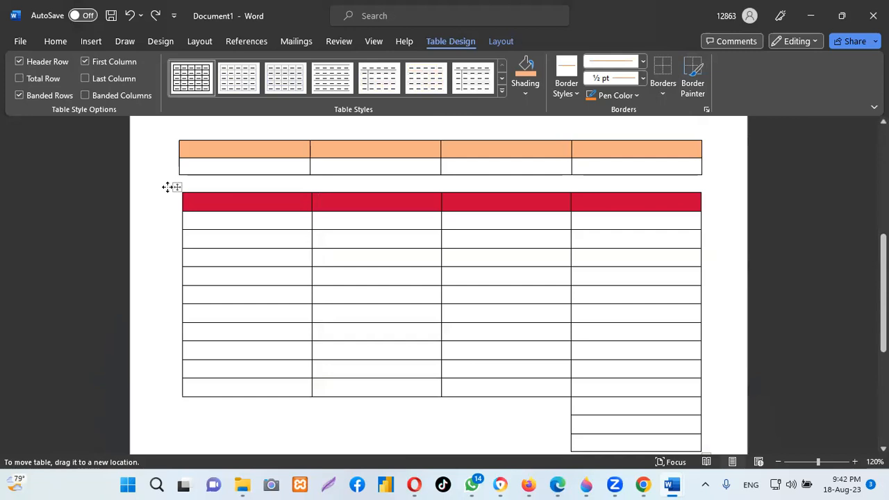
pyautogui.click(175, 189)
pyautogui.click(175, 186)
pyautogui.click(193, 180)
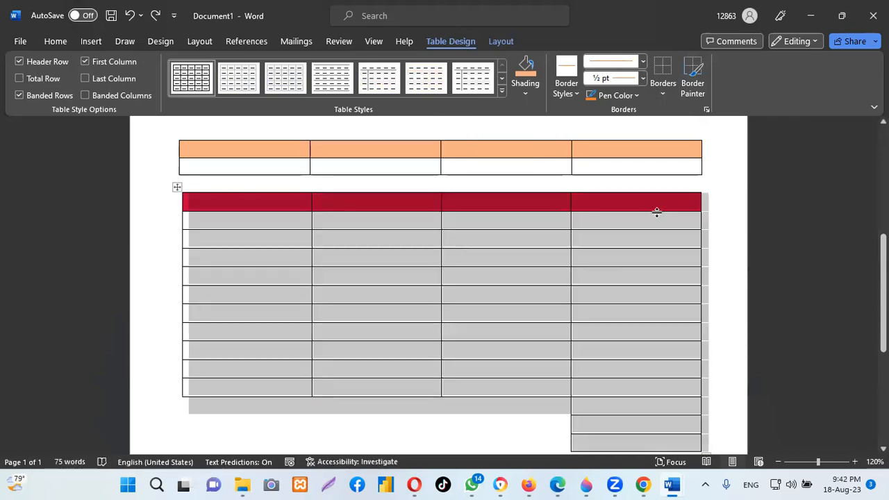
pyautogui.click(729, 211)
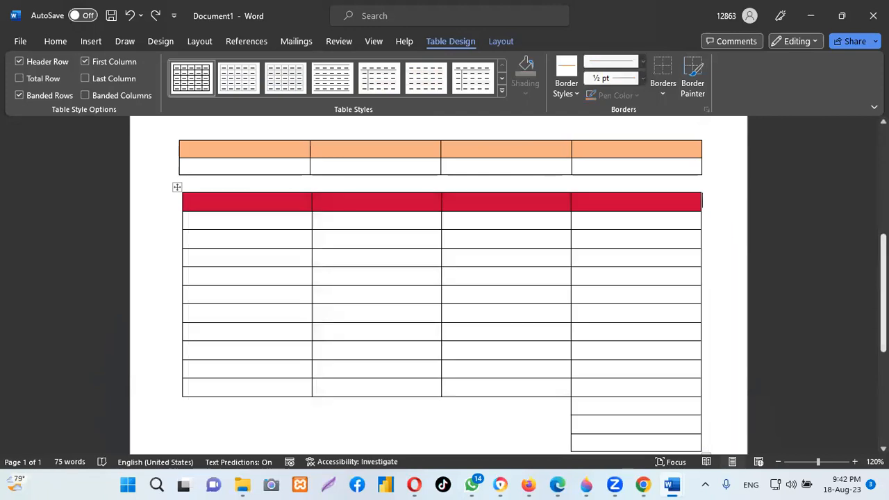
# - Review the draft quote from header to tables and compare it with the Simple service quote document
pyautogui.scroll(-5, 437, 284)
pyautogui.scroll(10, 438, 285)
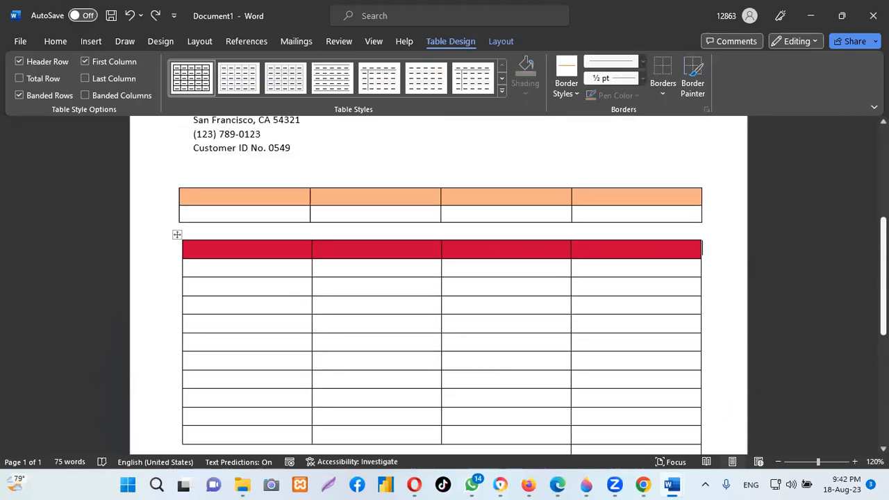
pyautogui.scroll(-2, 437, 285)
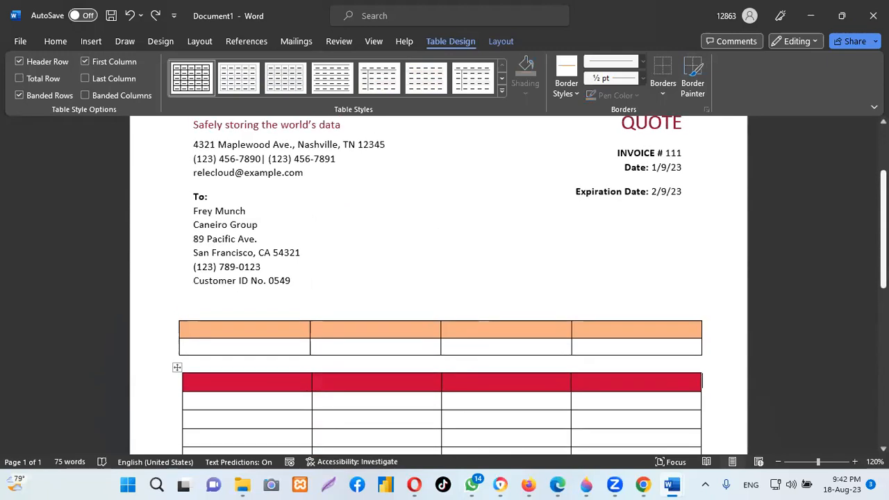
pyautogui.scroll(3, 437, 284)
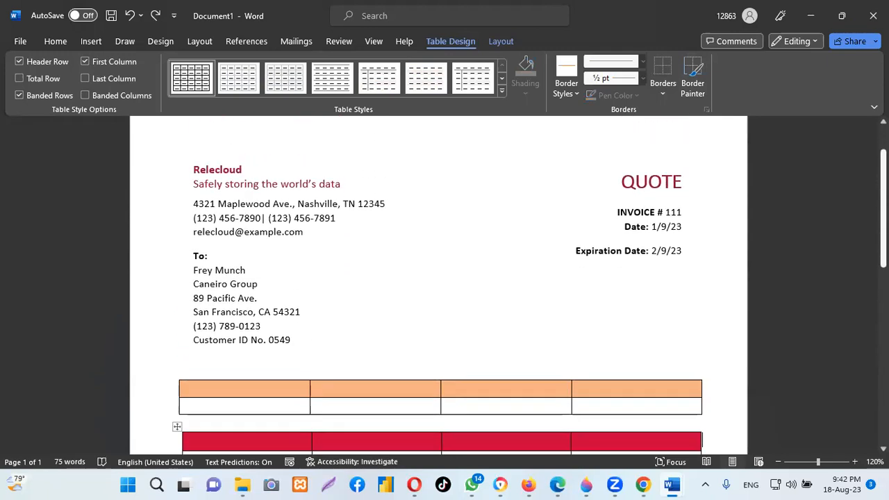
pyautogui.scroll(2, 438, 285)
pyautogui.scroll(-4, 437, 285)
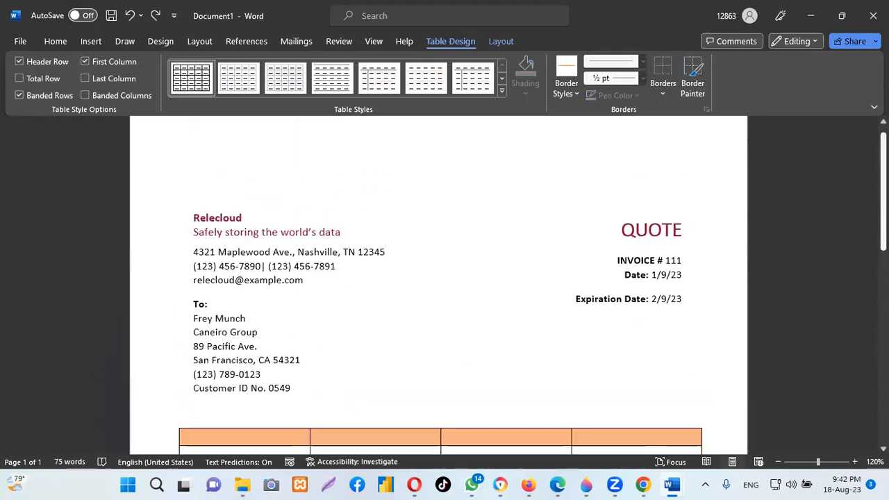
pyautogui.scroll(-6, 437, 285)
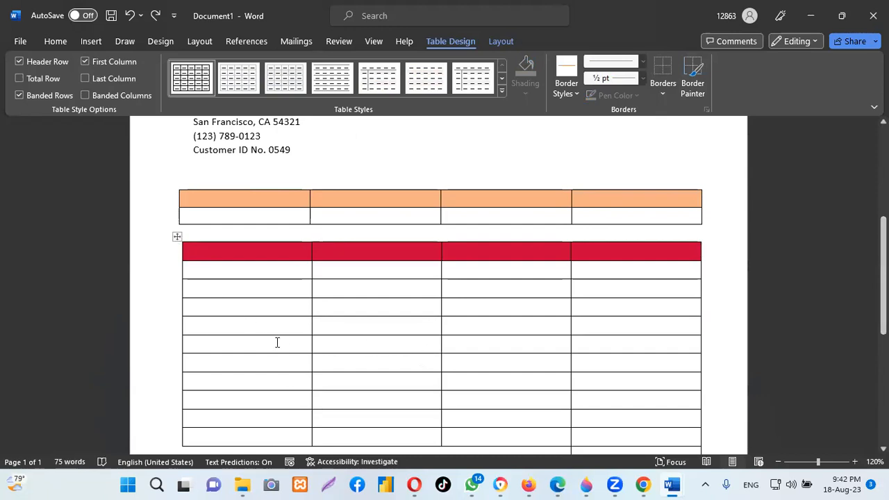
pyautogui.moveTo(672, 485)
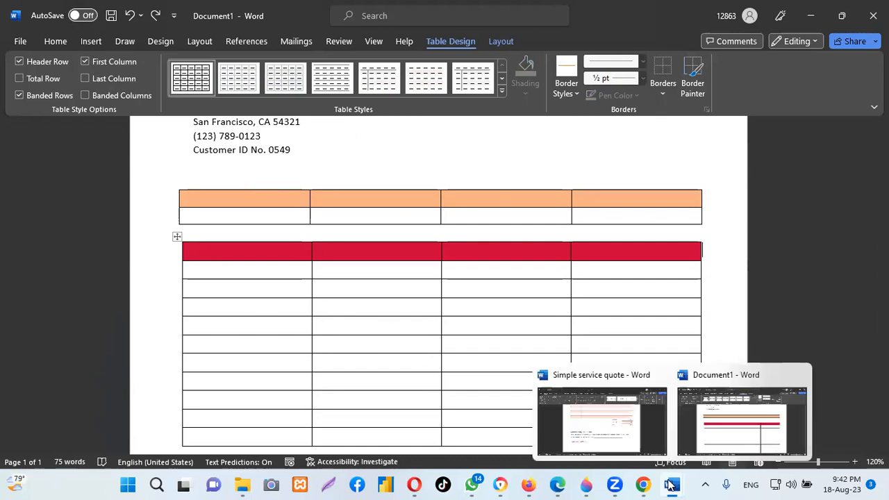
pyautogui.click(600, 420)
pyautogui.scroll(3, 504, 260)
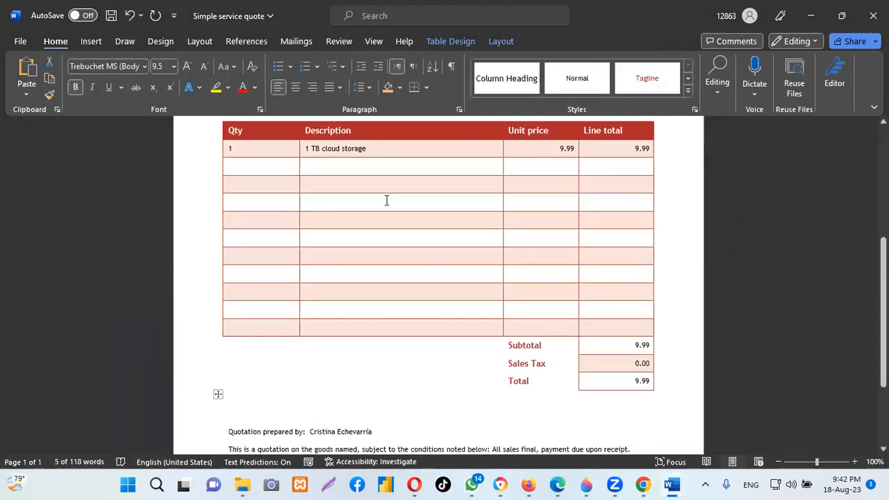
pyautogui.scroll(3, 552, 236)
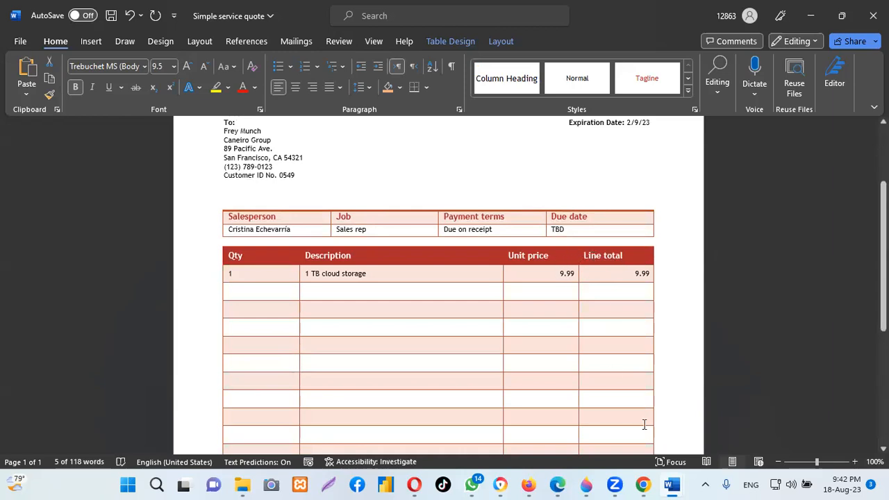
pyautogui.moveTo(672, 485)
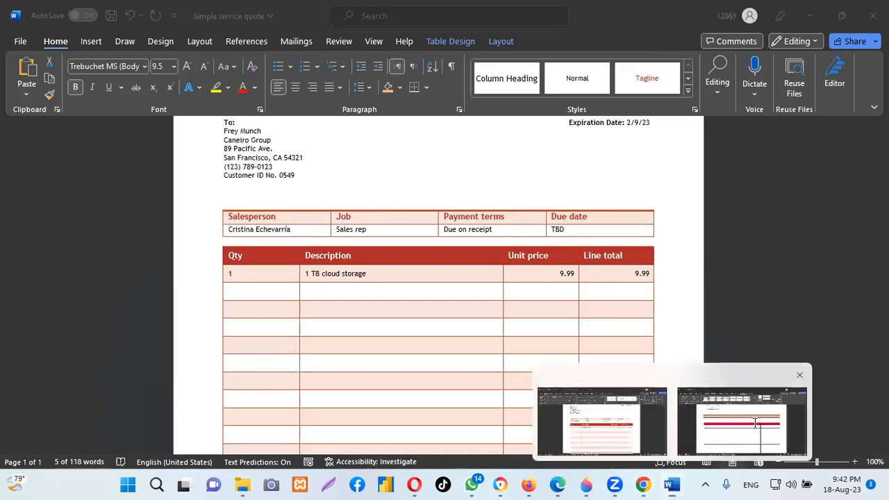
pyautogui.click(755, 422)
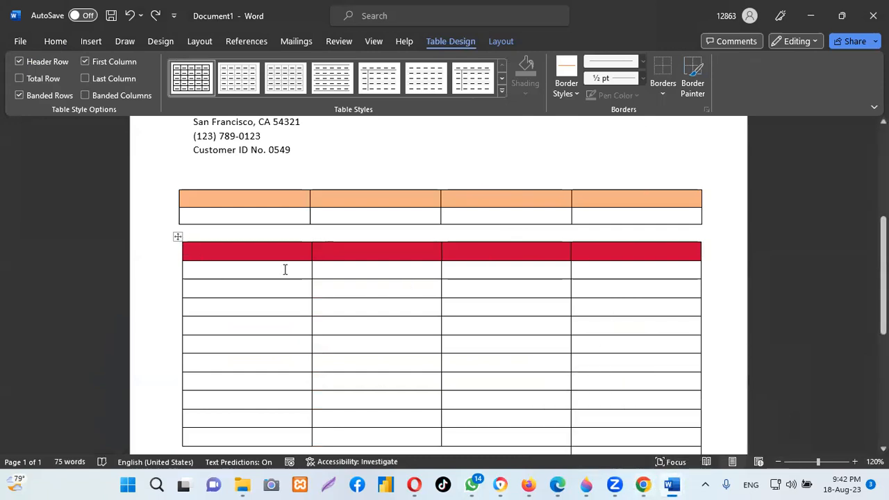
# - Nudge the signature line up so it sits level with the "All sales final, payment due upon receipt." text
pyautogui.scroll(-10, 860, 241)
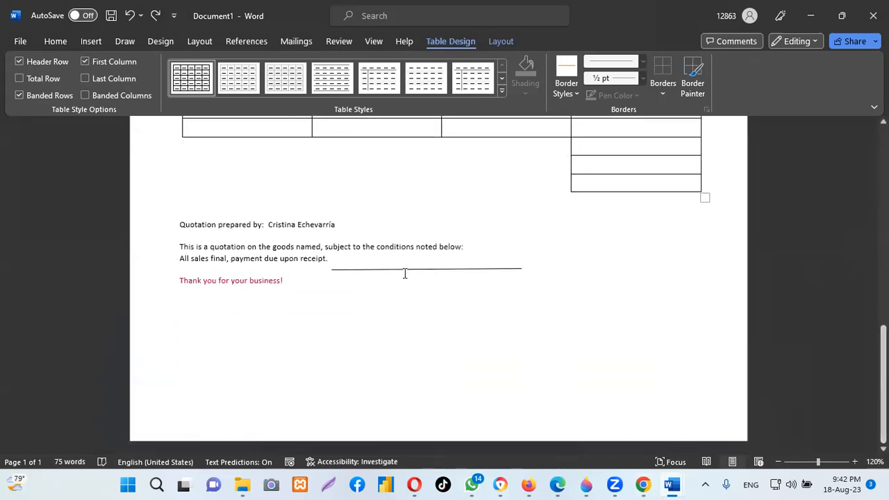
pyautogui.click(407, 270)
pyautogui.click(394, 272)
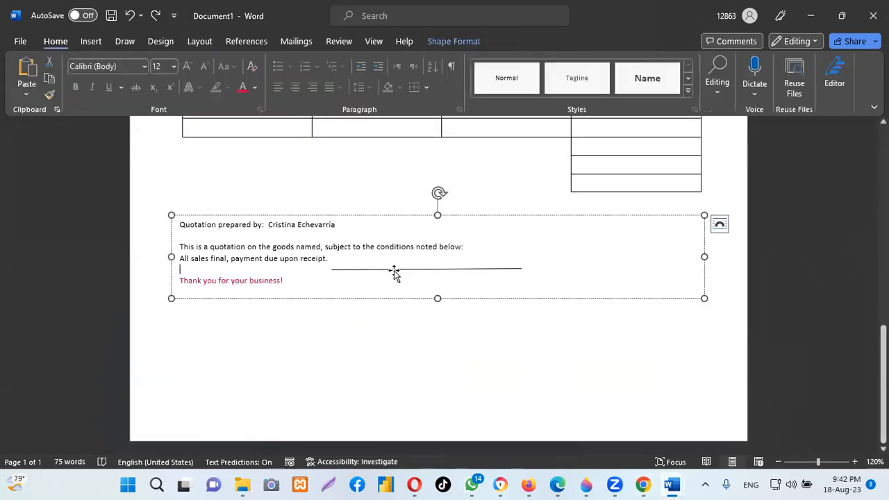
pyautogui.click(395, 269)
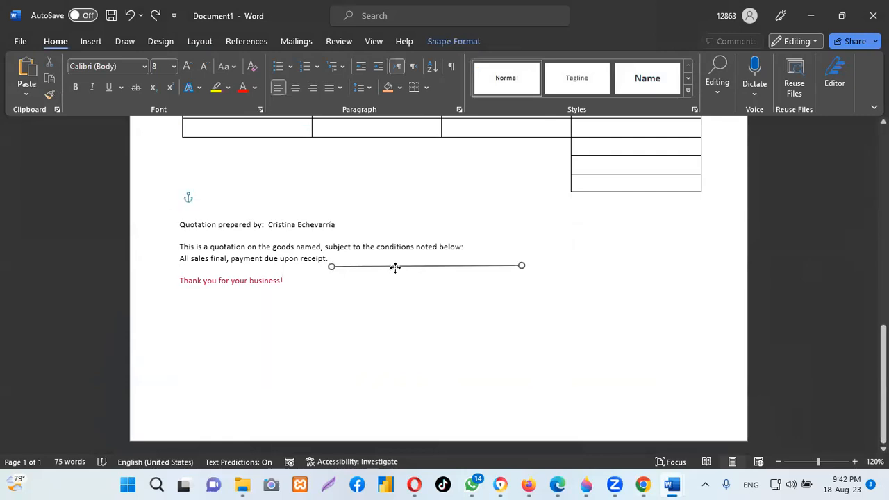
pyautogui.press('Up')
pyautogui.press('Up')
pyautogui.press('Up')
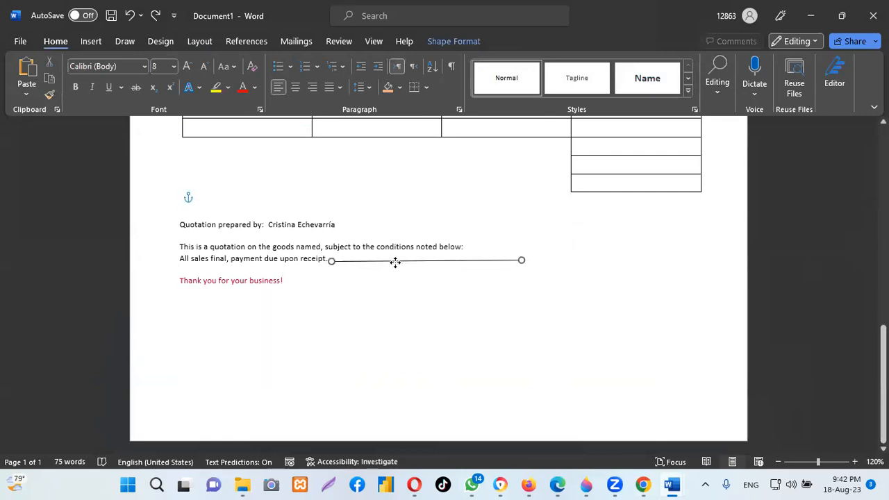
pyautogui.click(671, 273)
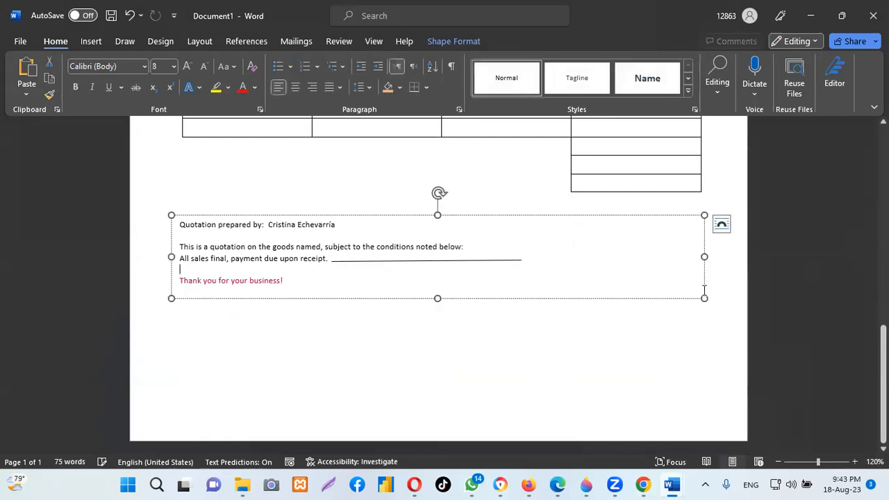
# - Narrow the orange-header table slightly and shift it right, past the address block's left edge
pyautogui.scroll(10, 438, 278)
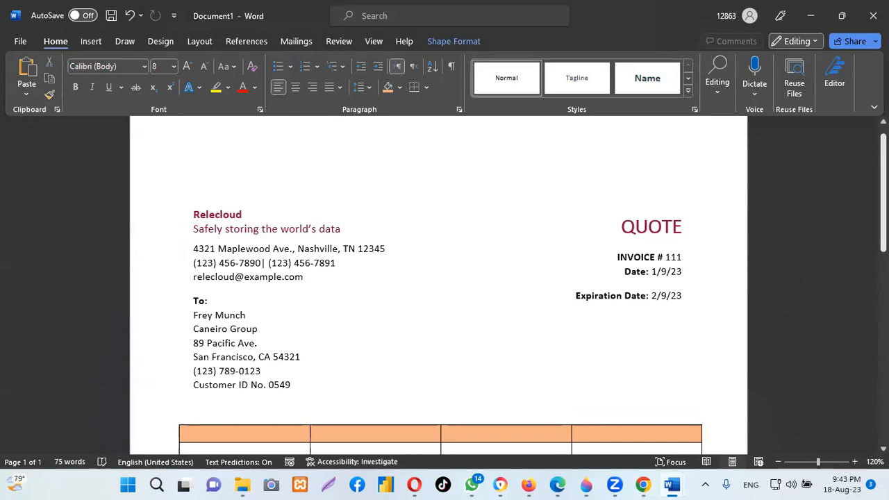
pyautogui.scroll(1, 508, 292)
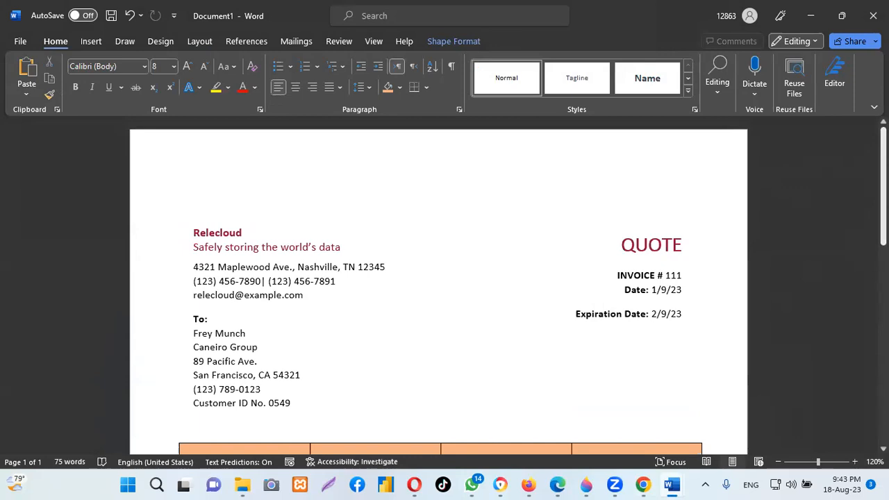
pyautogui.scroll(-8, 444, 285)
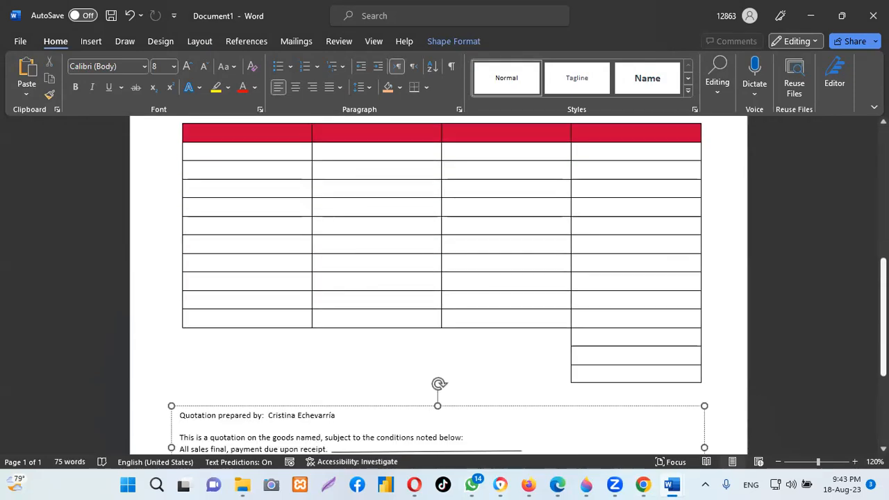
pyautogui.scroll(2, 445, 284)
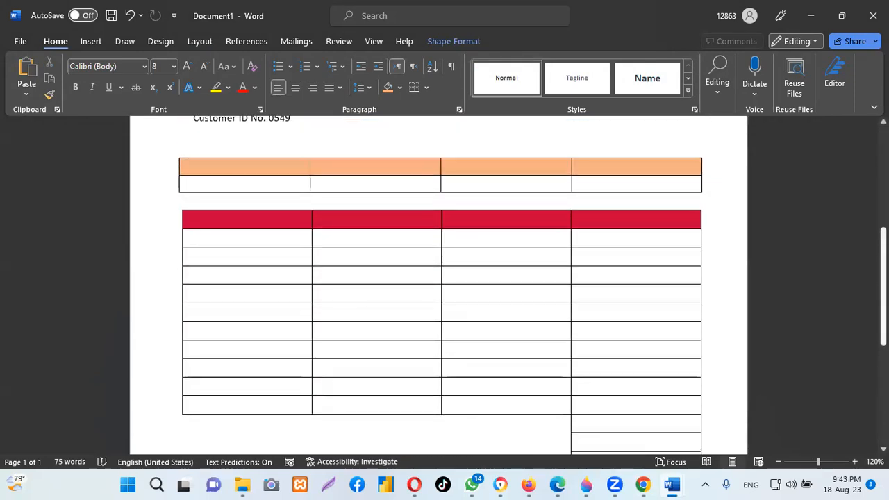
pyautogui.scroll(-2, 444, 284)
pyautogui.scroll(5, 445, 285)
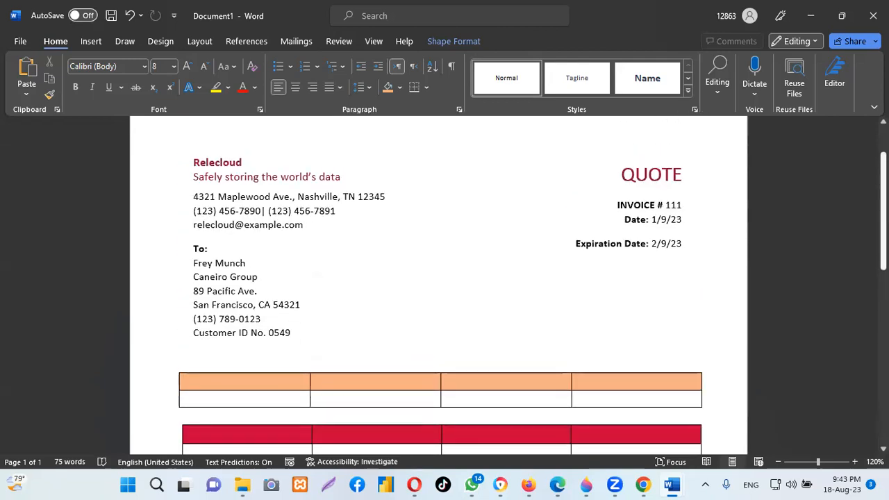
pyautogui.scroll(-1, 445, 285)
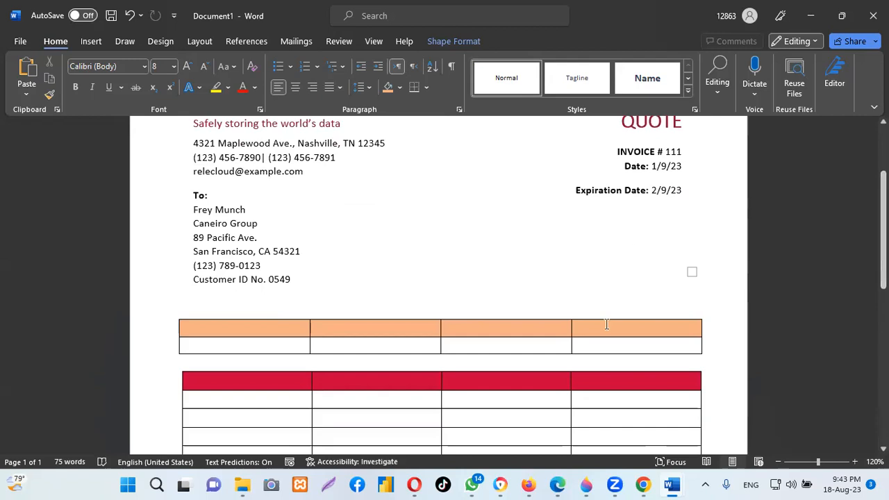
pyautogui.click(659, 330)
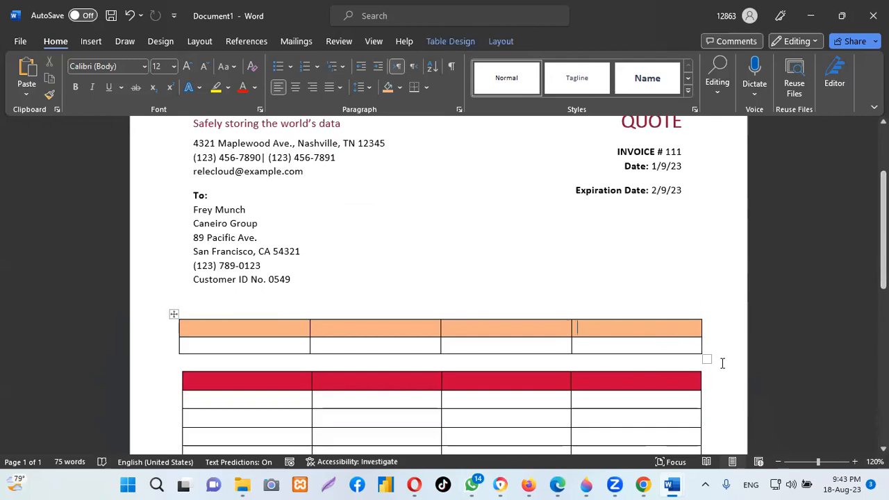
pyautogui.moveTo(709, 357); pyautogui.dragTo(681, 351)
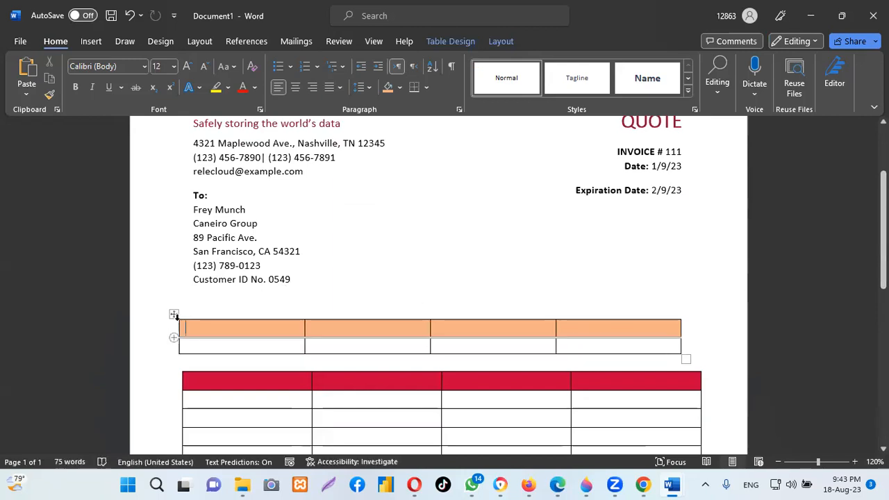
pyautogui.moveTo(178, 316); pyautogui.dragTo(198, 321)
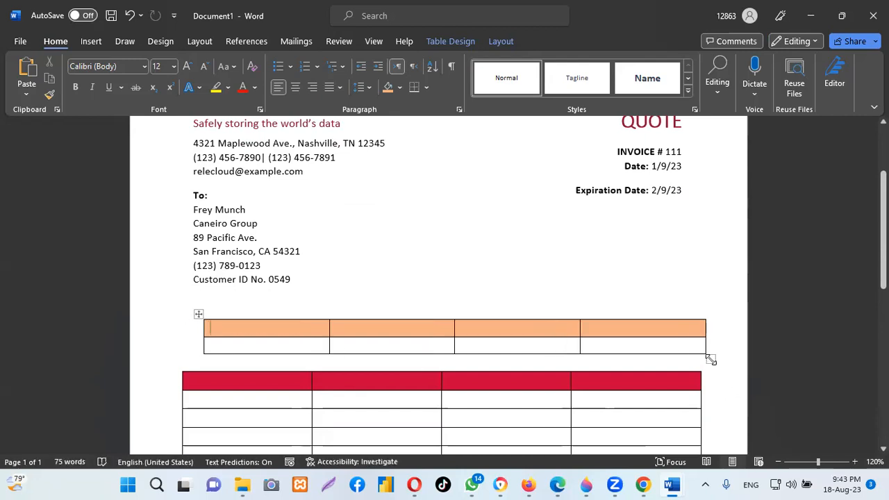
# - Narrow the orange-header table further so its right edge lines up with the invoice date text
pyautogui.click(198, 313)
pyautogui.moveTo(199, 316); pyautogui.dragTo(180, 312)
pyautogui.click(186, 323)
pyautogui.moveTo(709, 357); pyautogui.dragTo(682, 356)
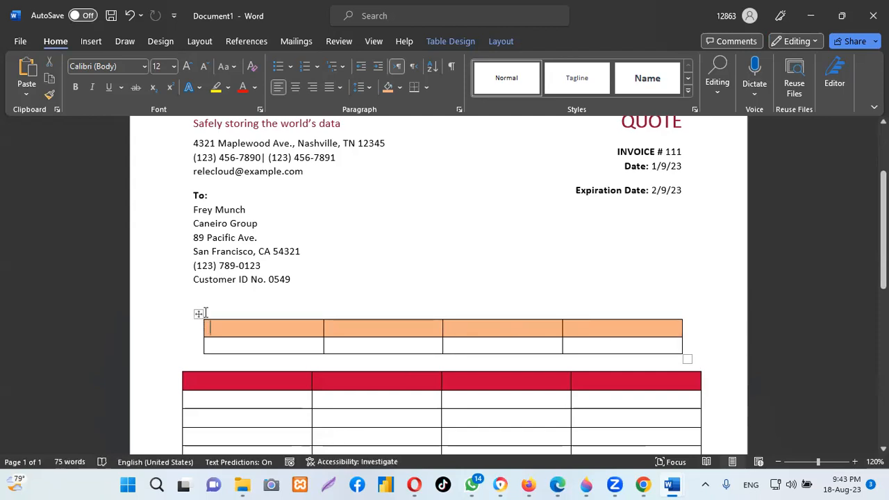
# - Move the orange-header table up closer to the customer address block, try shifting it further left, and undo that shift
pyautogui.moveTo(196, 314); pyautogui.dragTo(178, 303)
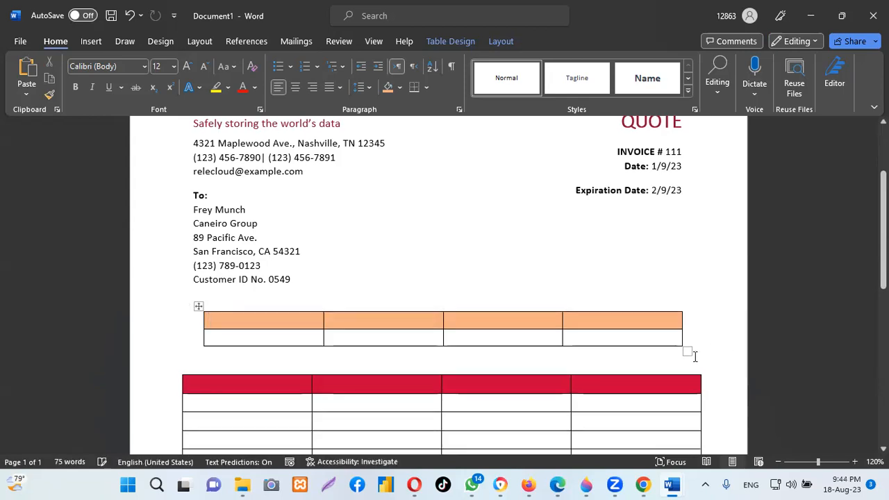
pyautogui.moveTo(198, 308); pyautogui.dragTo(172, 304)
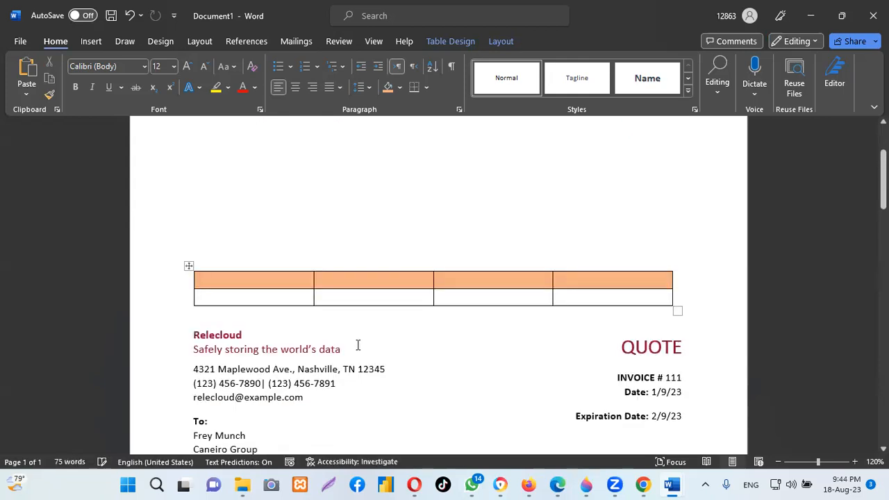
pyautogui.click(129, 15)
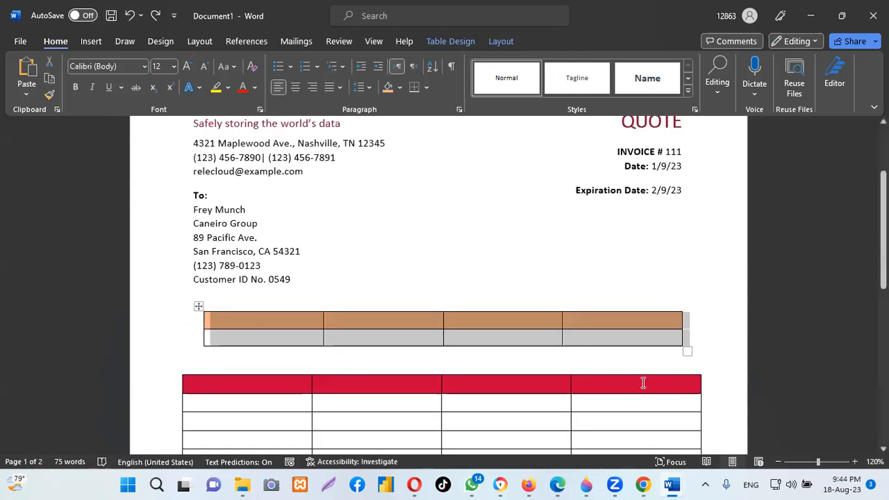
# - Widen the orange-header table slightly, try moving it further left, and undo that move
pyautogui.moveTo(688, 351); pyautogui.dragTo(691, 351)
pyautogui.moveTo(197, 308); pyautogui.dragTo(175, 317)
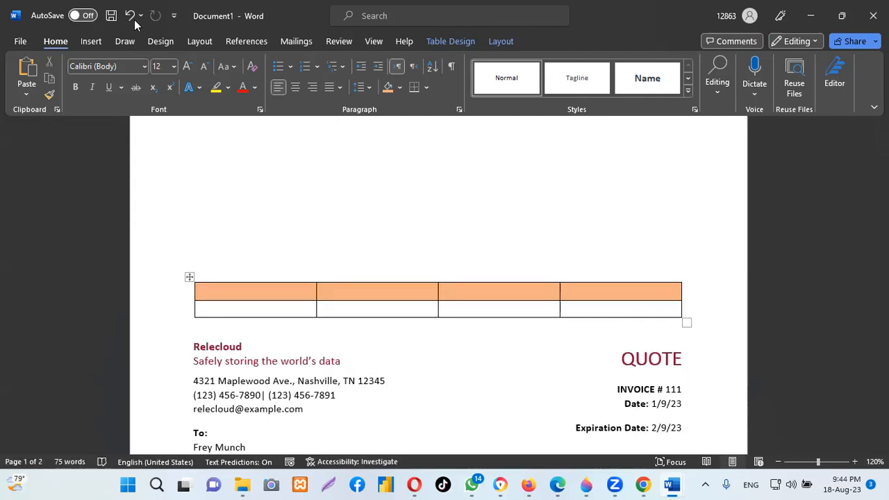
pyautogui.click(132, 19)
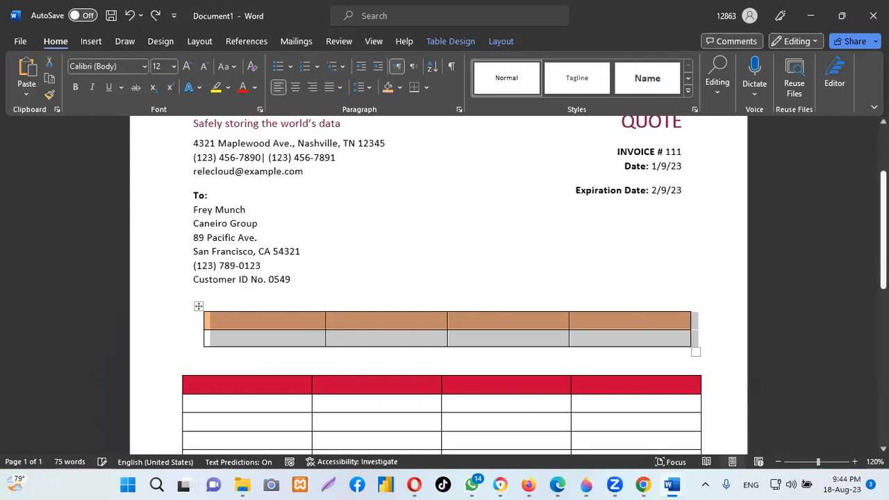
# - Add a blank line between the orange-header table and the red-header table
pyautogui.scroll(-2, 383, 264)
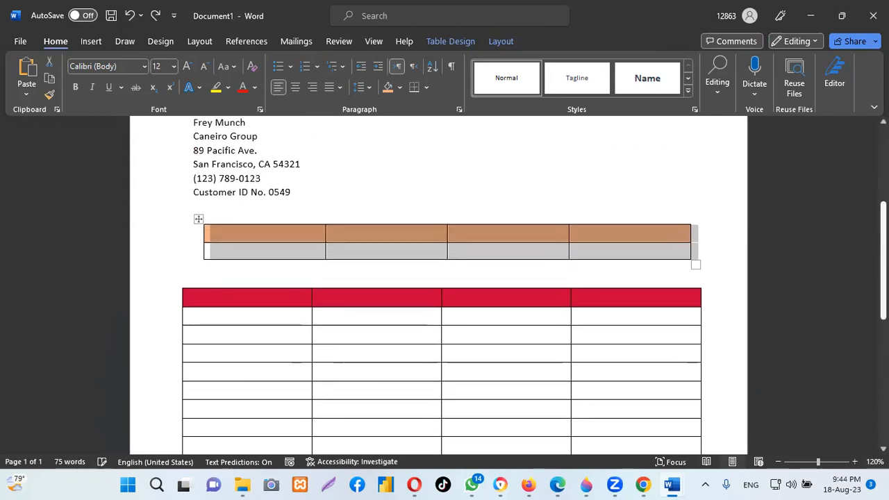
pyautogui.click(412, 270)
pyautogui.press('Return')
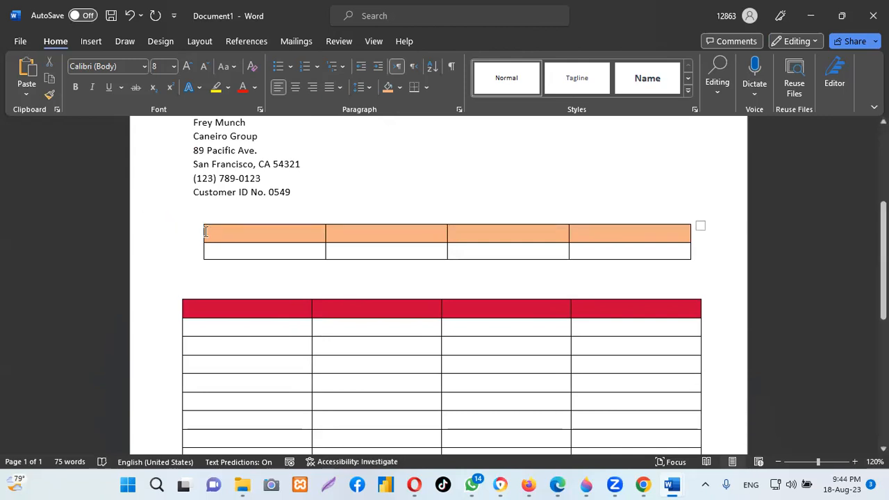
# - Extend the orange-header table's left border to the address block and pull its right border in to the invoice date's edge
pyautogui.moveTo(204, 236); pyautogui.dragTo(189, 236)
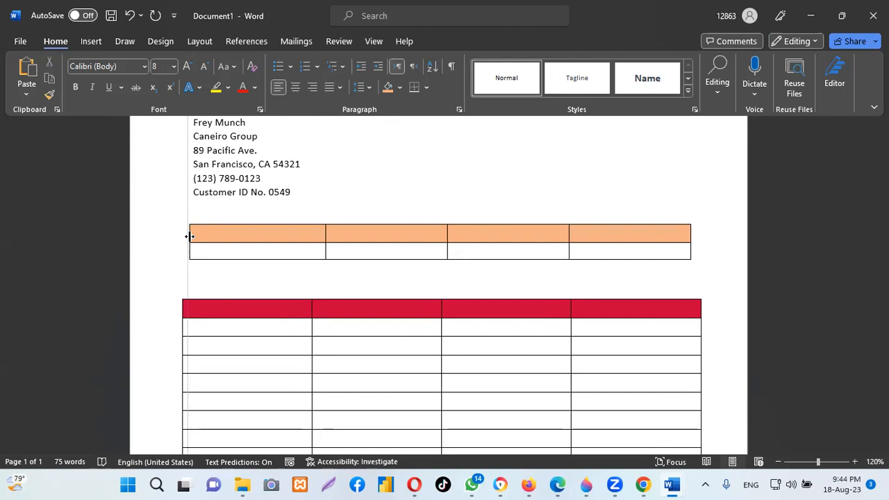
pyautogui.click(717, 275)
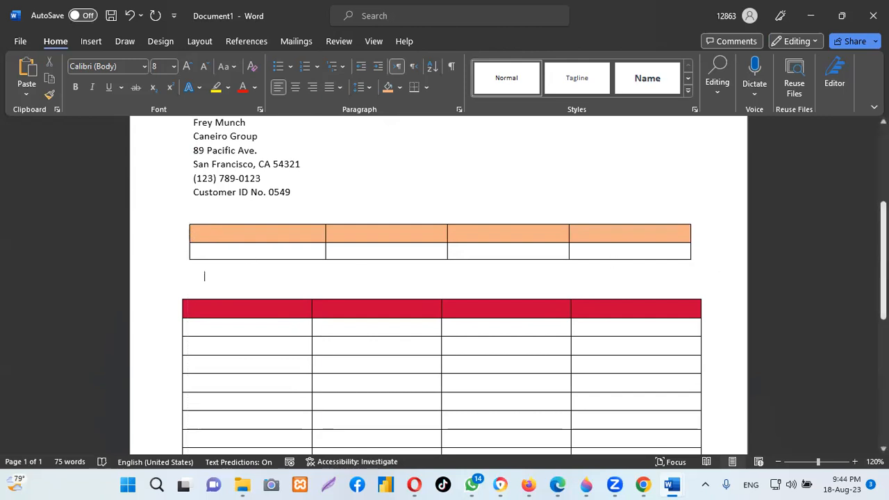
pyautogui.scroll(3, 819, 258)
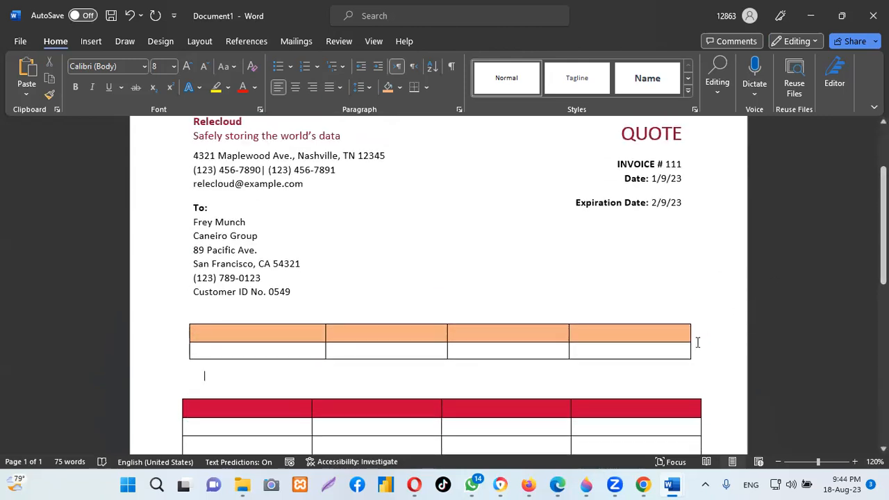
pyautogui.moveTo(690, 346); pyautogui.dragTo(680, 346)
# - Pull in the red-header table's left and right borders to line up with the orange-header table's edges
pyautogui.scroll(-1, 833, 343)
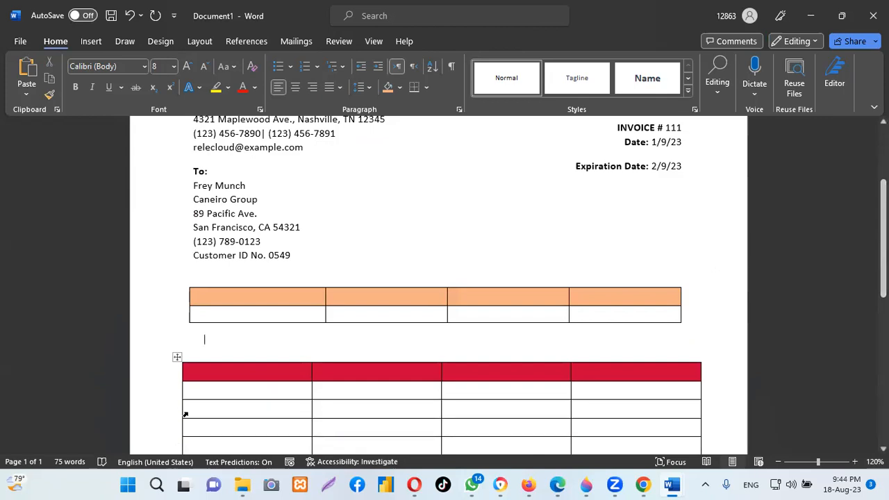
pyautogui.moveTo(180, 411); pyautogui.dragTo(191, 414)
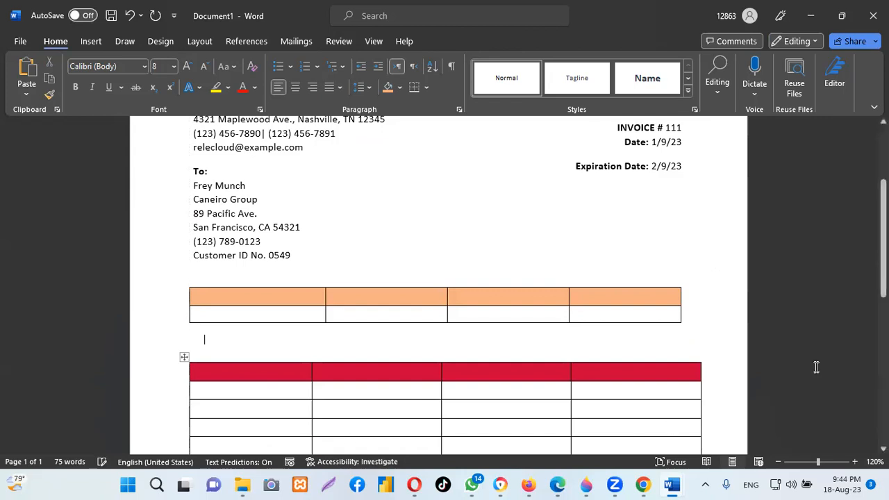
pyautogui.scroll(-1, 859, 304)
pyautogui.scroll(-2, 772, 343)
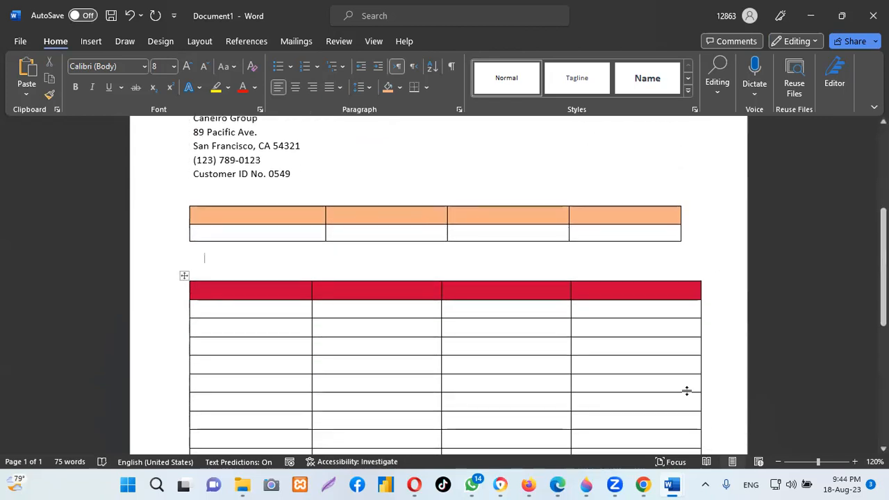
pyautogui.moveTo(700, 364); pyautogui.dragTo(678, 364)
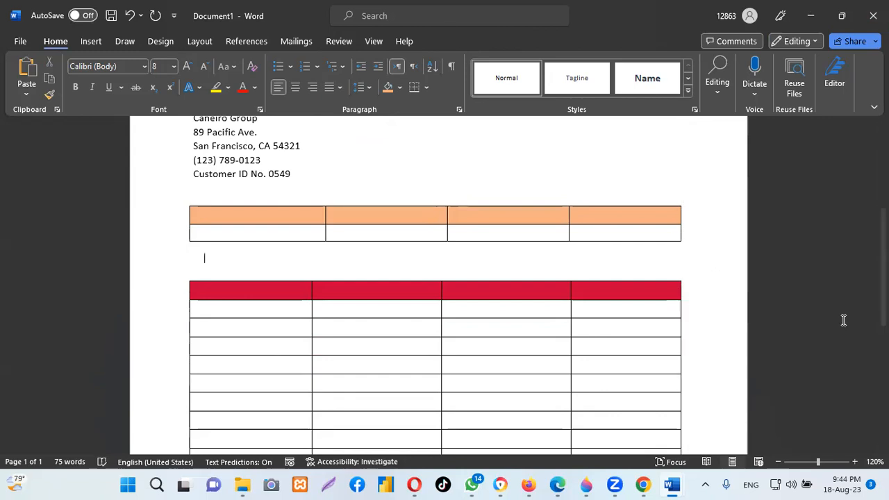
# - Narrow the closing text box from both sides so it lines up with the tables above
pyautogui.scroll(5, 843, 320)
pyautogui.scroll(-8, 843, 321)
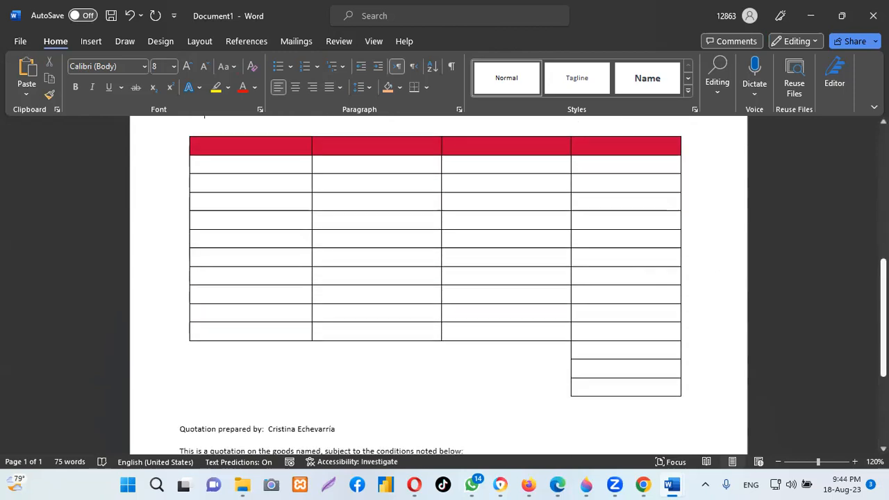
pyautogui.scroll(-4, 360, 400)
pyautogui.scroll(3, 360, 400)
pyautogui.scroll(-1, 361, 399)
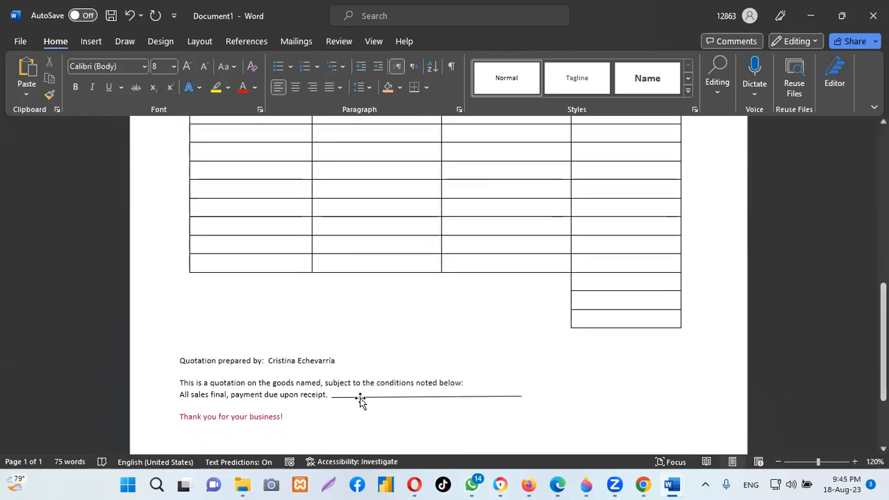
pyautogui.click(169, 391)
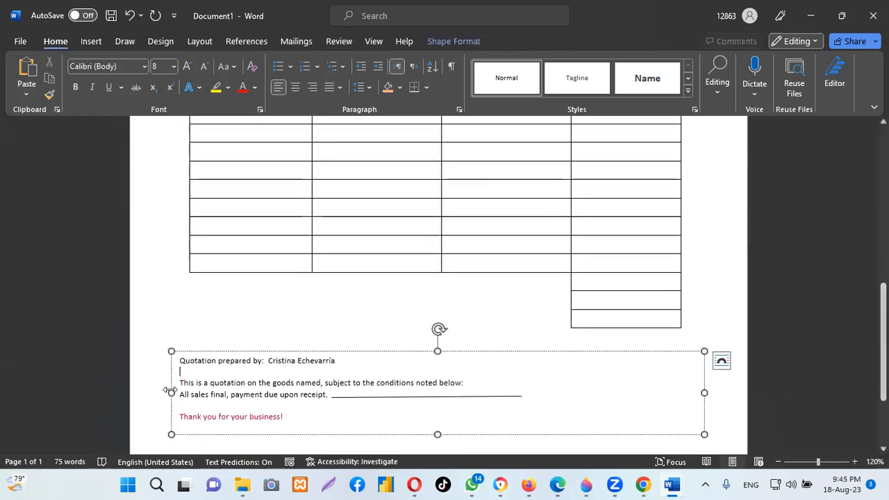
pyautogui.moveTo(171, 392); pyautogui.dragTo(184, 392)
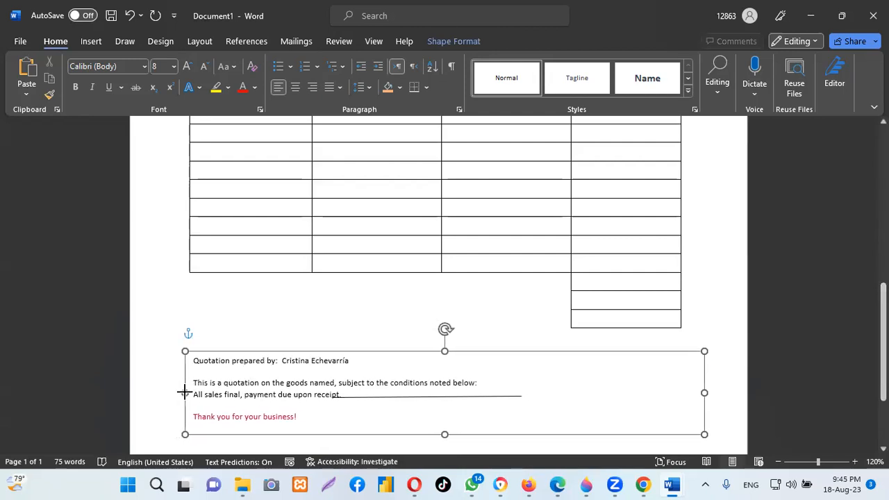
pyautogui.moveTo(699, 391); pyautogui.dragTo(682, 387)
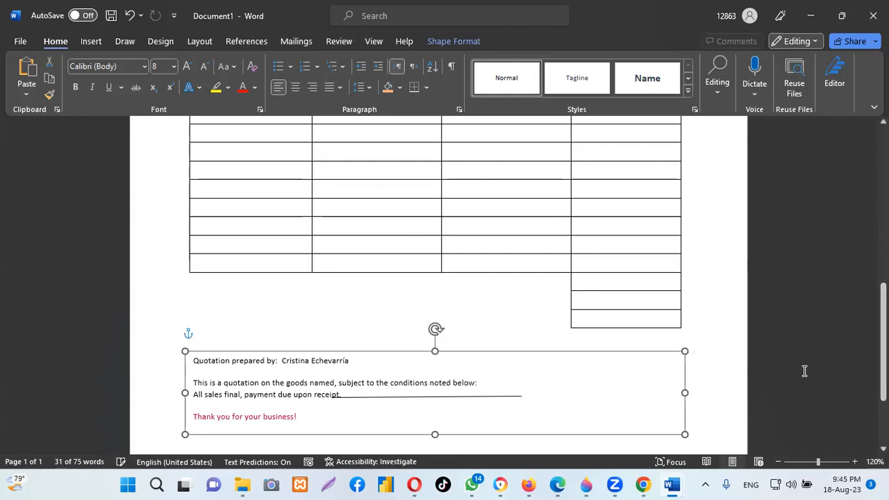
# - Review the whole quote from header to closing text, checking the alignment of the tables and text blocks
pyautogui.moveTo(883, 314); pyautogui.dragTo(884, 203)
pyautogui.scroll(3, 445, 285)
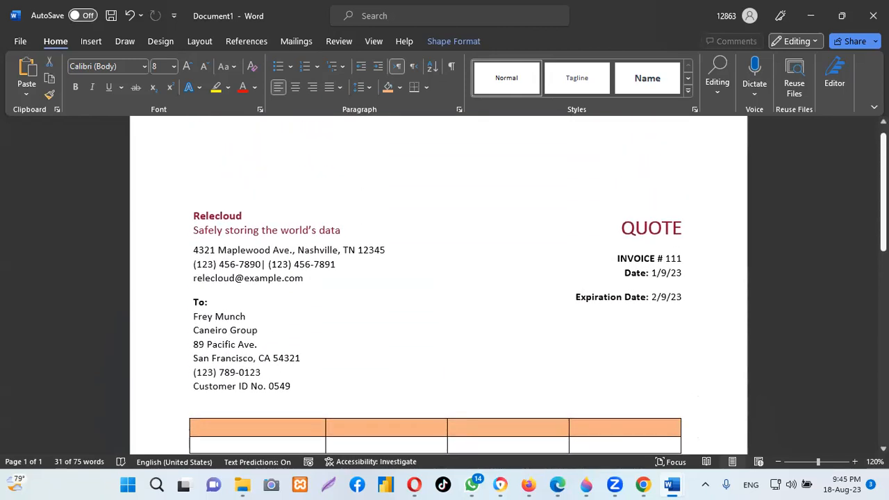
pyautogui.scroll(-2, 680, 221)
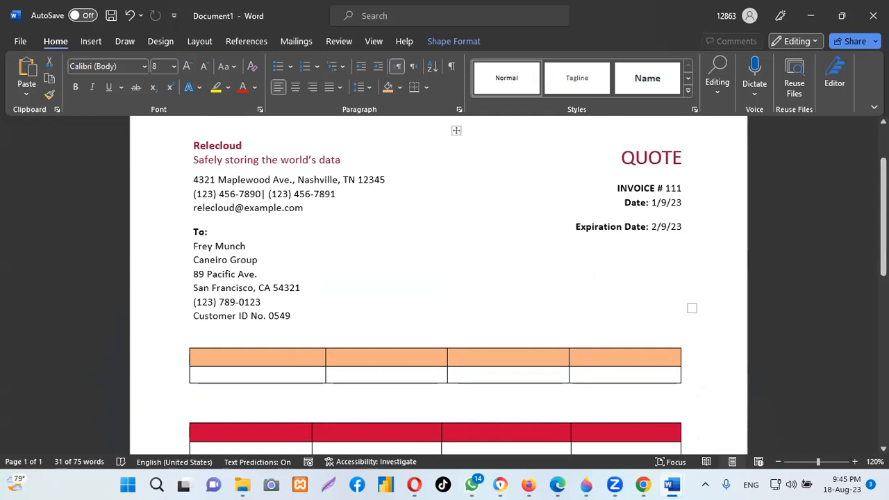
pyautogui.scroll(-10, 690, 308)
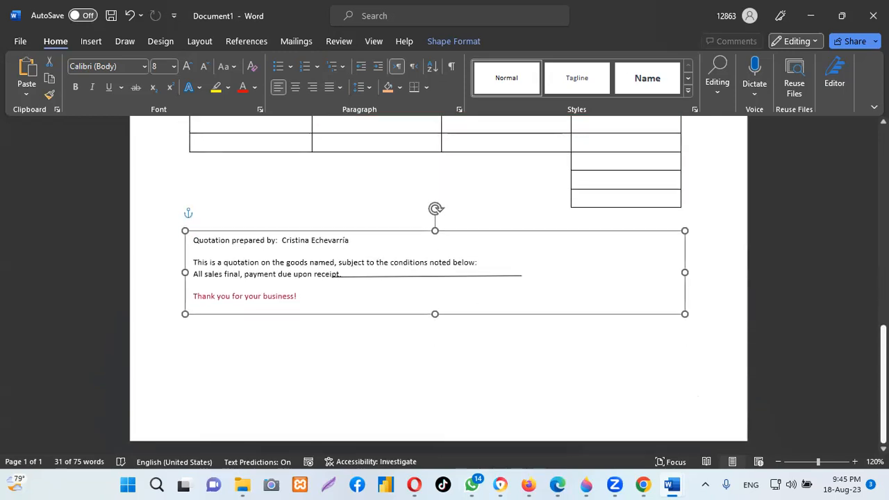
pyautogui.scroll(10, 438, 285)
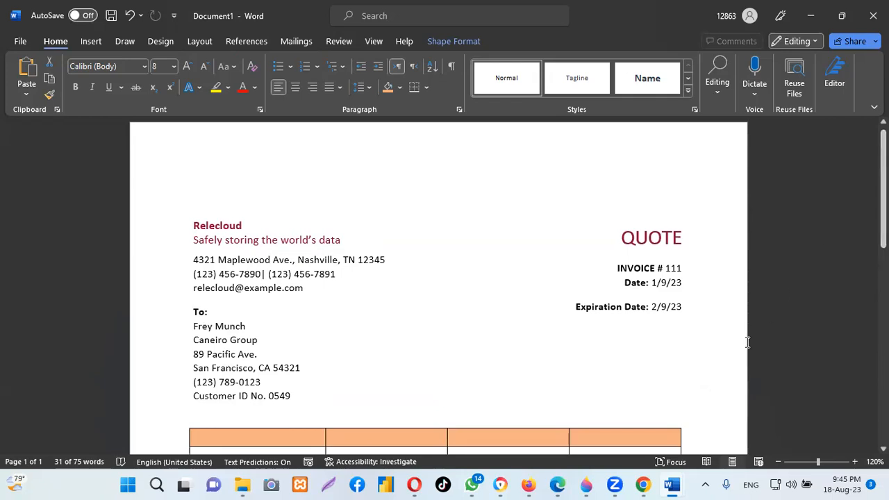
pyautogui.scroll(-10, 438, 285)
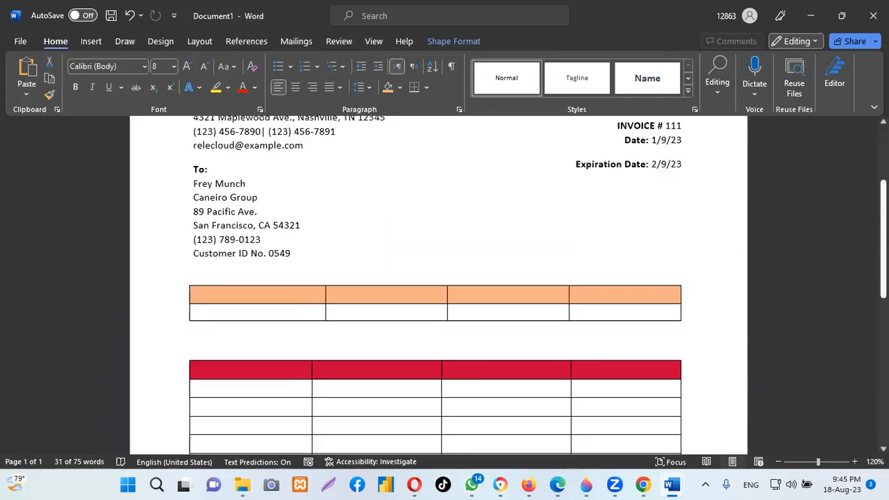
pyautogui.scroll(6, 437, 285)
pyautogui.scroll(4, 437, 285)
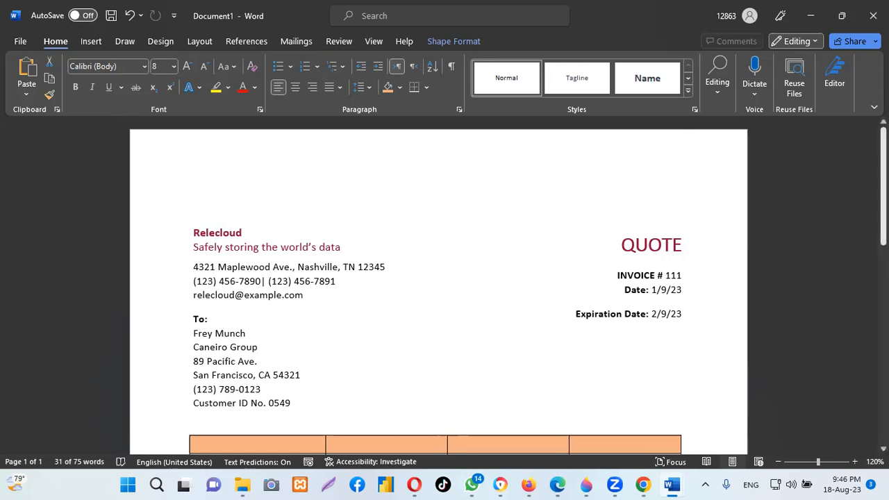
pyautogui.moveTo(883, 170); pyautogui.dragTo(883, 346)
pyautogui.scroll(-2, 438, 285)
pyautogui.scroll(10, 438, 284)
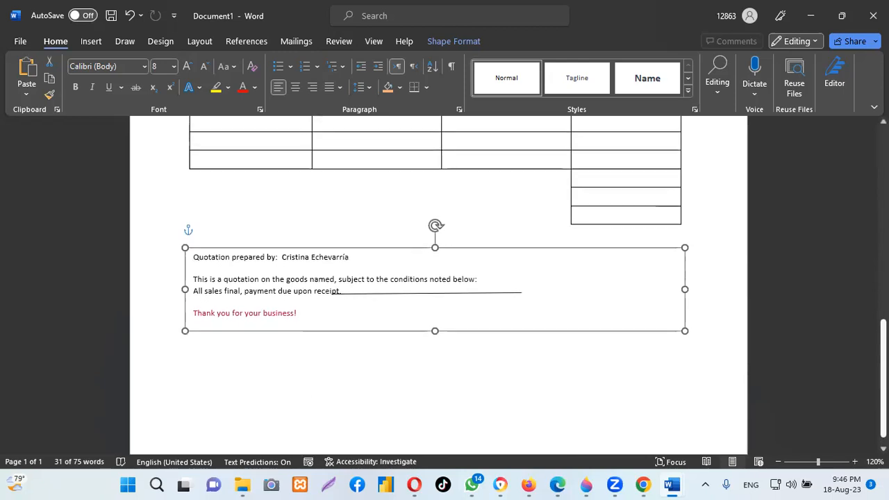
pyautogui.scroll(2, 438, 285)
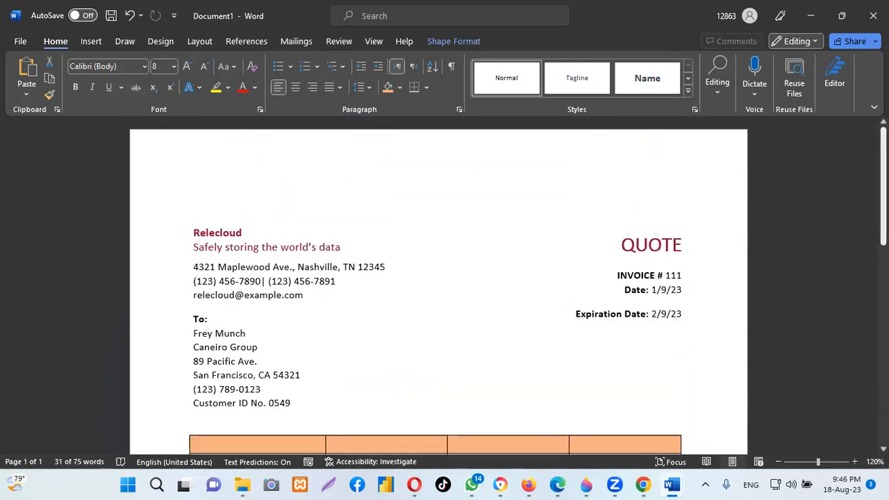
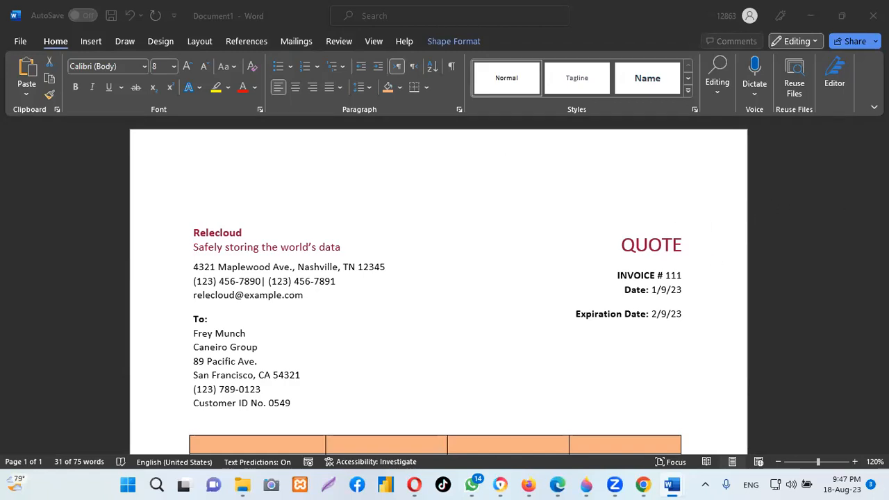
# - Move the signature line slightly right and down so it clears the "All sales final, payment due upon receipt." text
pyautogui.scroll(-10, 437, 285)
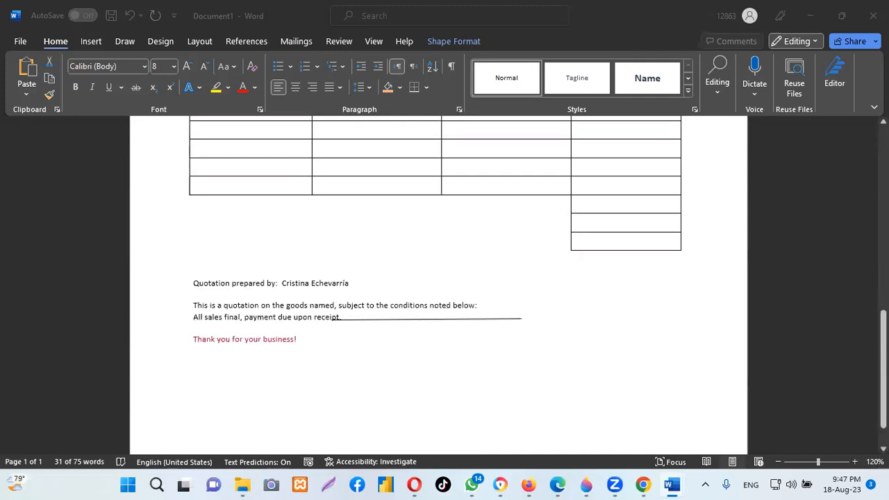
pyautogui.click(423, 319)
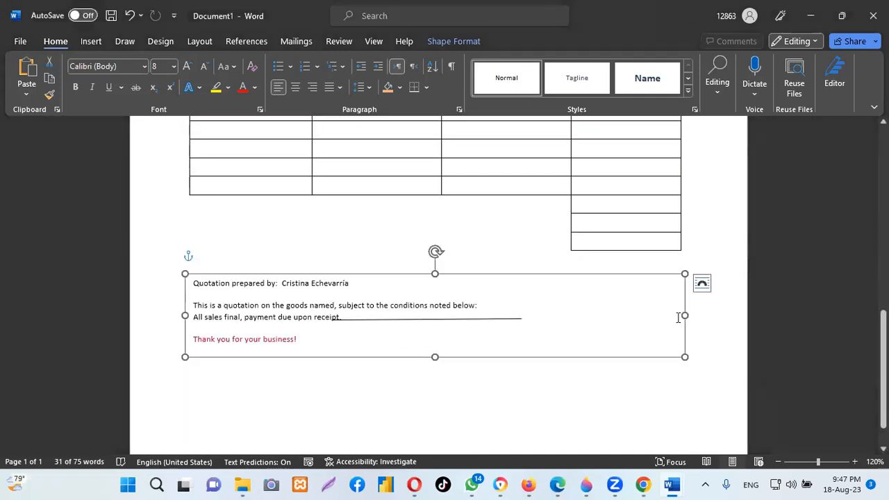
pyautogui.click(419, 318)
pyautogui.moveTo(420, 319); pyautogui.dragTo(429, 321)
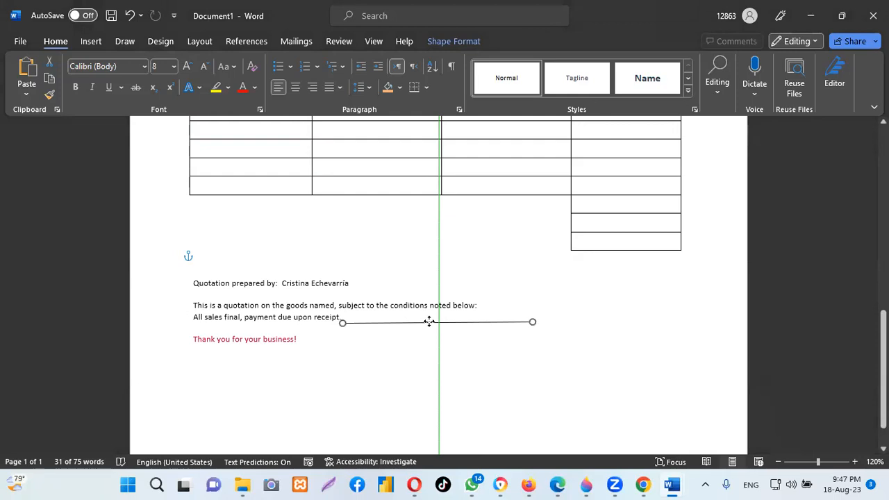
pyautogui.click(587, 360)
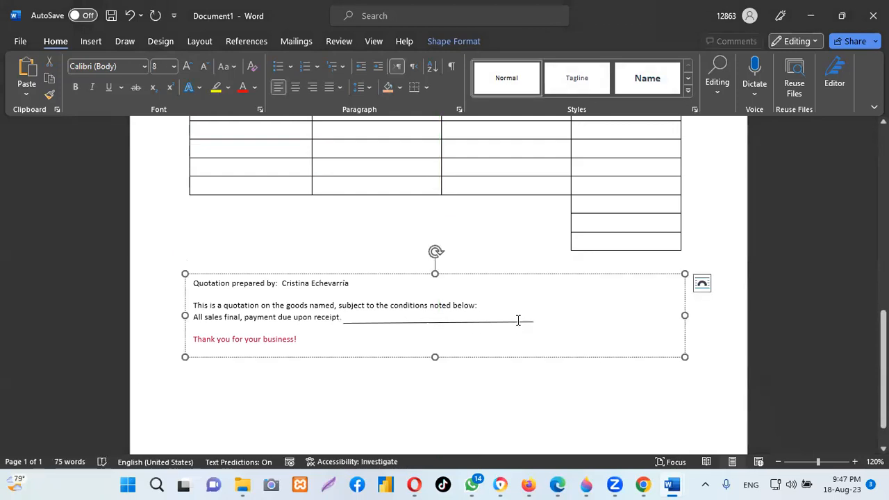
# - Shorten the signature line from its right end and straighten it closer to horizontal
pyautogui.click(461, 322)
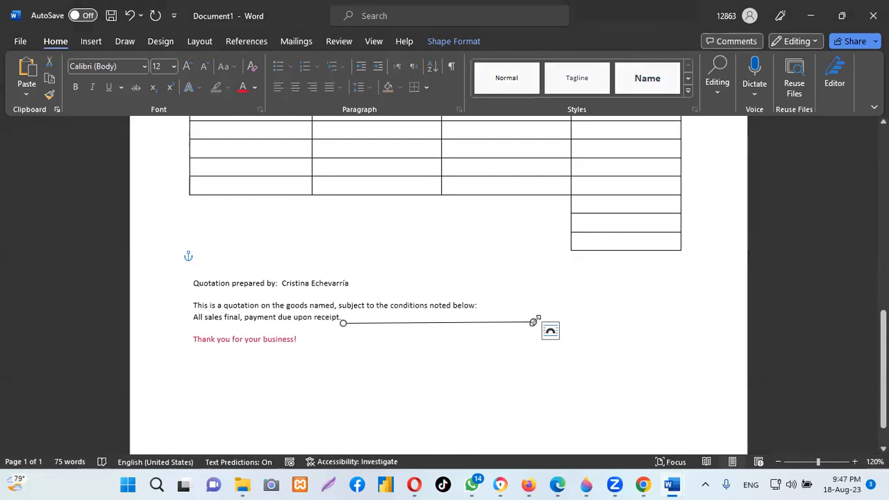
pyautogui.moveTo(535, 321); pyautogui.dragTo(505, 323)
pyautogui.click(612, 344)
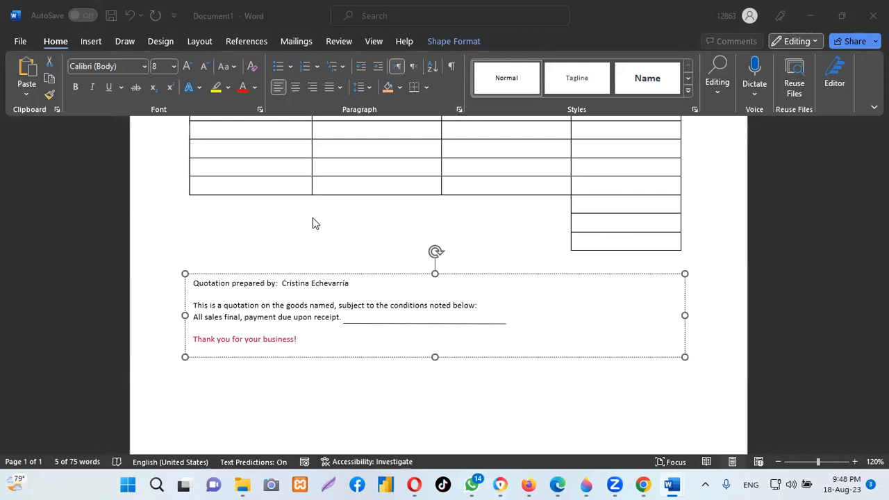
# - Look over the finished quote page once more, from the closing text back to the header
pyautogui.scroll(-1, 457, 295)
pyautogui.scroll(4, 458, 297)
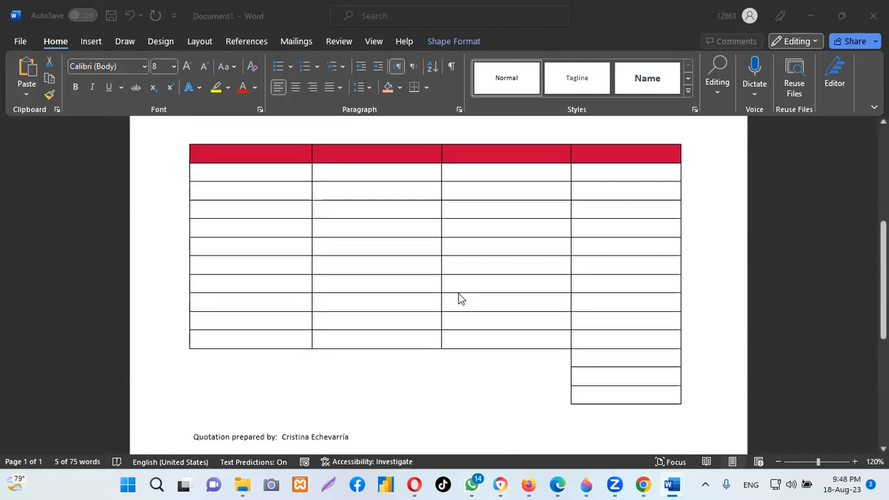
pyautogui.scroll(5, 458, 299)
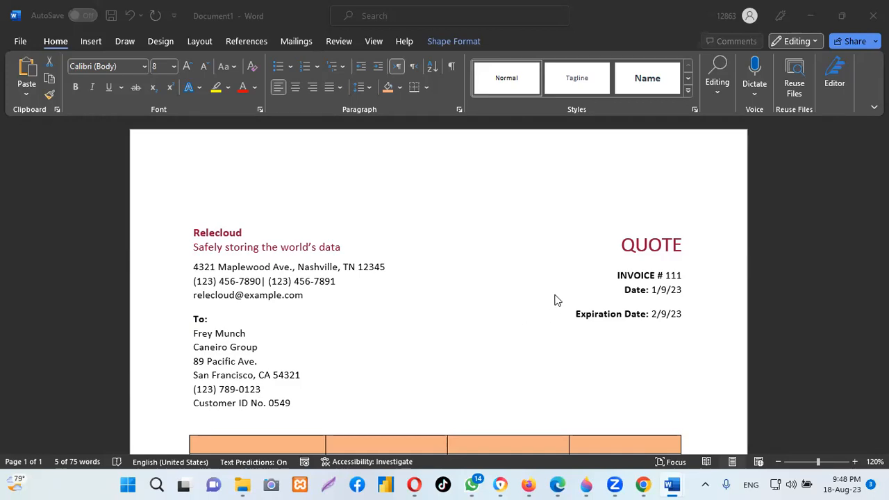
pyautogui.scroll(-3, 562, 298)
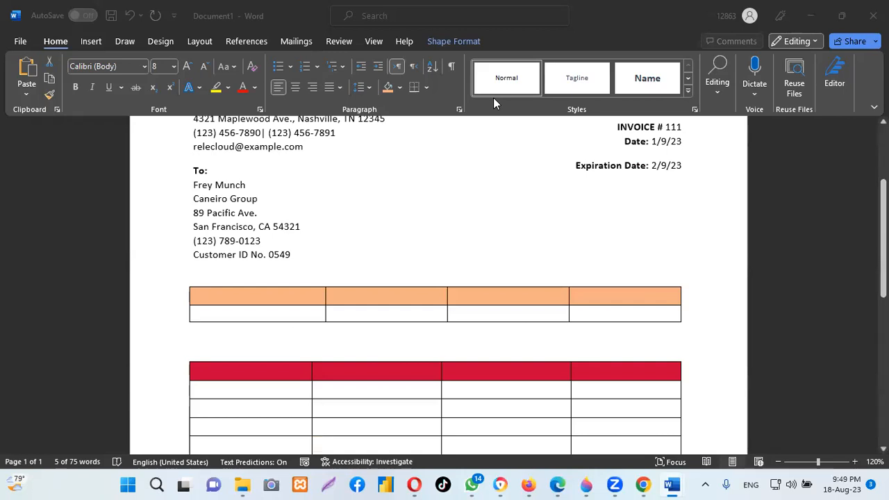
pyautogui.scroll(-5, 580, 324)
pyautogui.scroll(6, 581, 326)
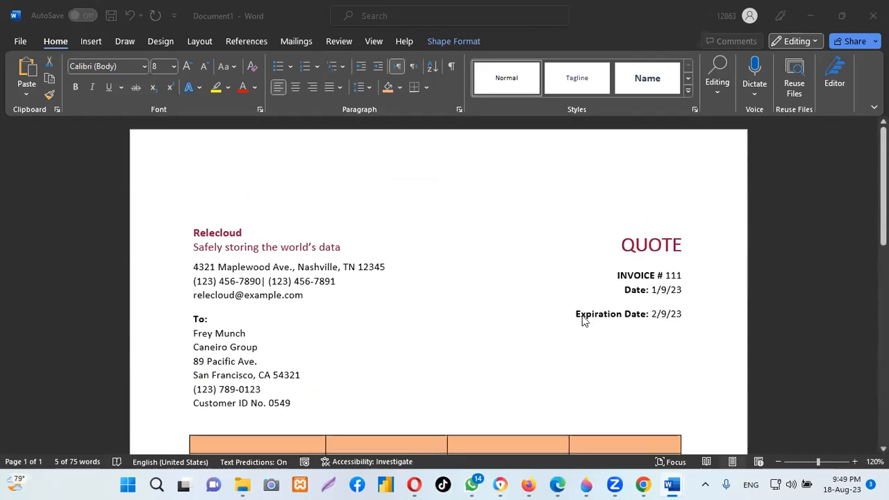
# - Compare the recreated quote's tables and closing text with those in the Simple service quote document
pyautogui.scroll(-1, 582, 321)
pyautogui.scroll(-2, 549, 281)
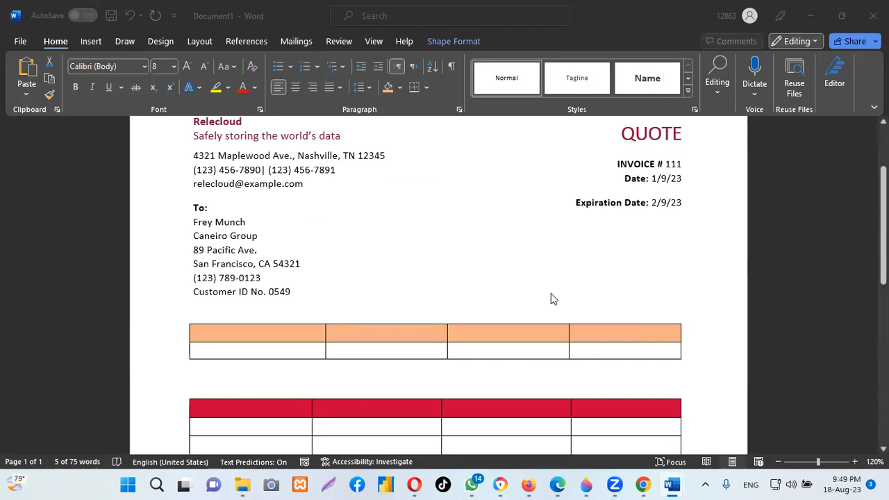
pyautogui.scroll(-1, 554, 314)
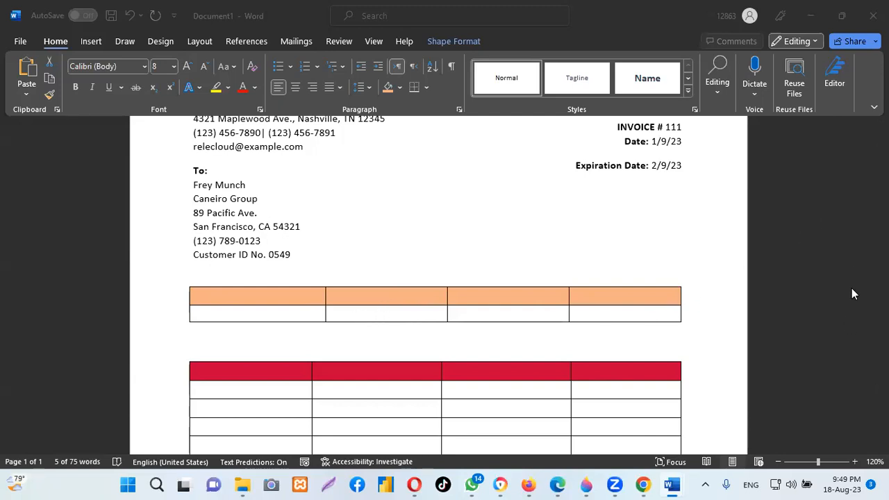
pyautogui.scroll(-7, 688, 323)
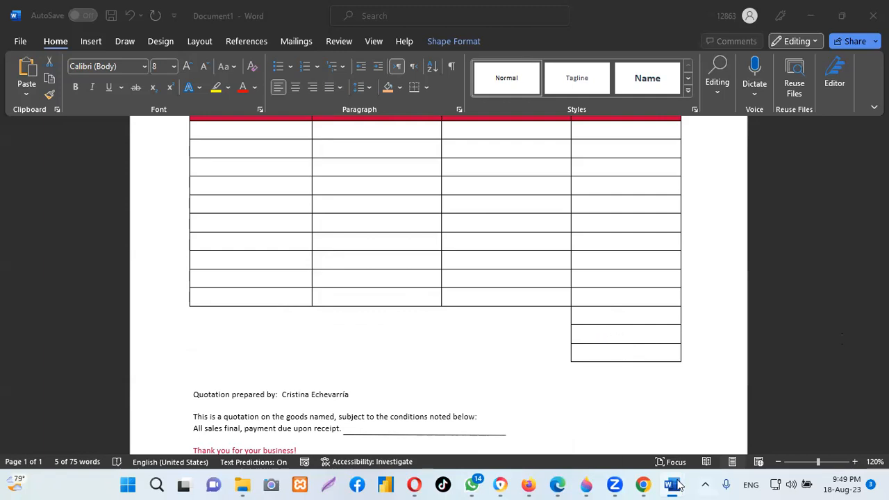
pyautogui.moveTo(673, 484)
pyautogui.click(618, 432)
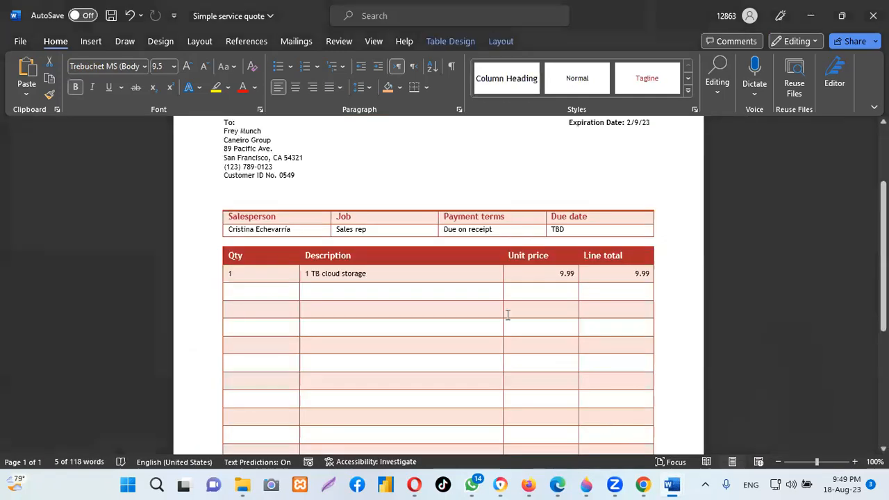
pyautogui.scroll(-5, 509, 245)
pyautogui.scroll(-1, 510, 245)
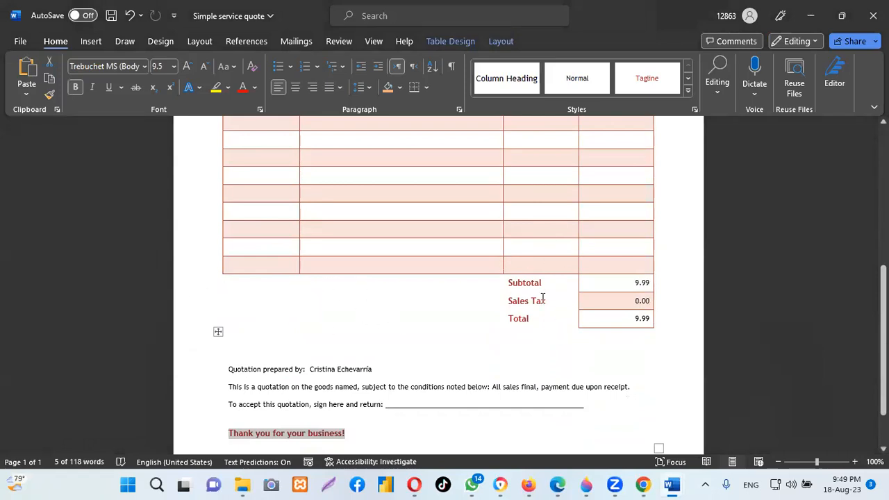
pyautogui.scroll(2, 623, 230)
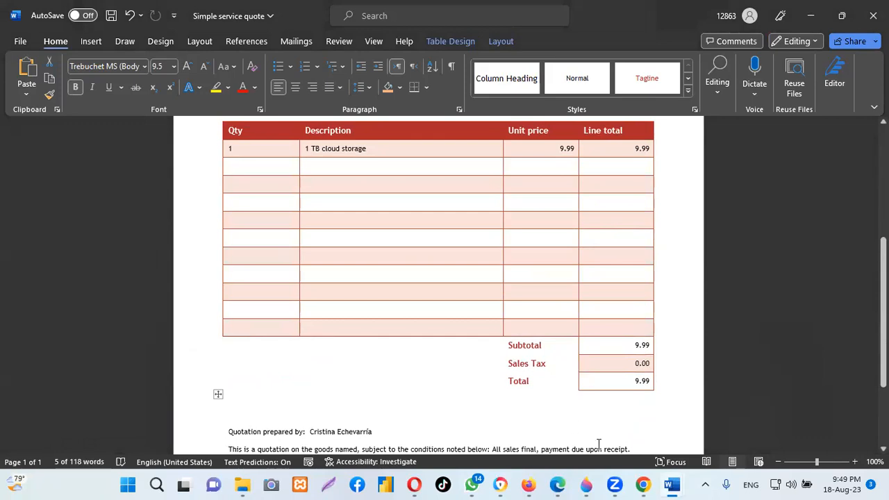
# - Return to Document1 and review its header, both tables and closing text block
pyautogui.moveTo(671, 484)
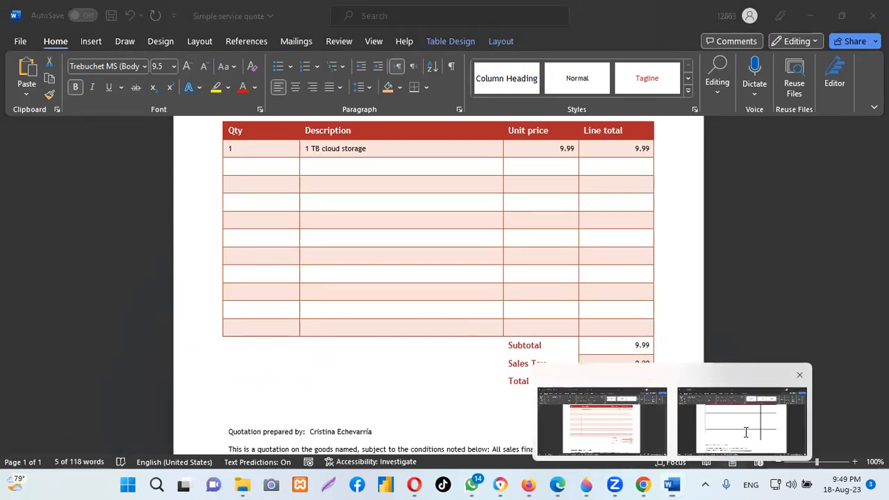
pyautogui.click(746, 436)
pyautogui.scroll(3, 605, 295)
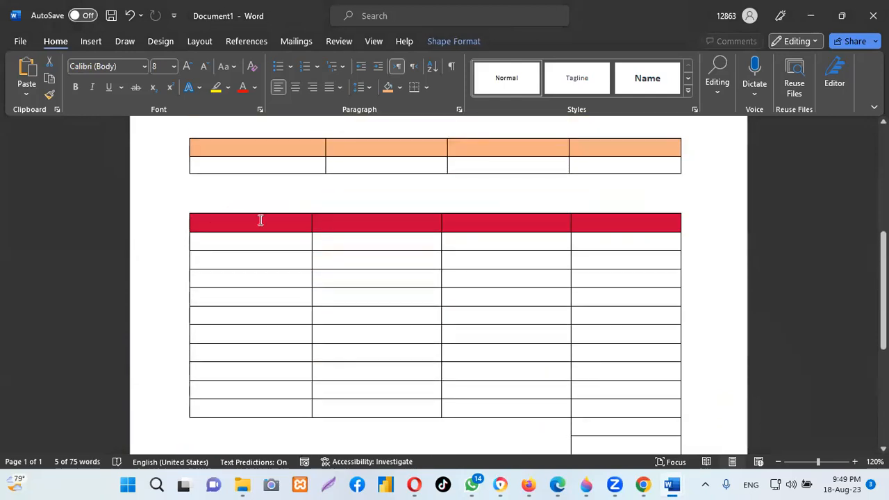
pyautogui.scroll(-2, 517, 272)
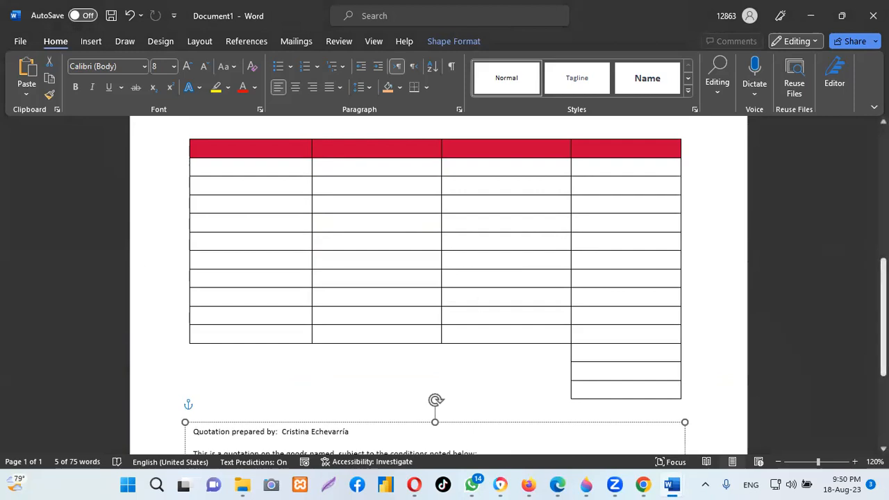
pyautogui.scroll(8, 343, 264)
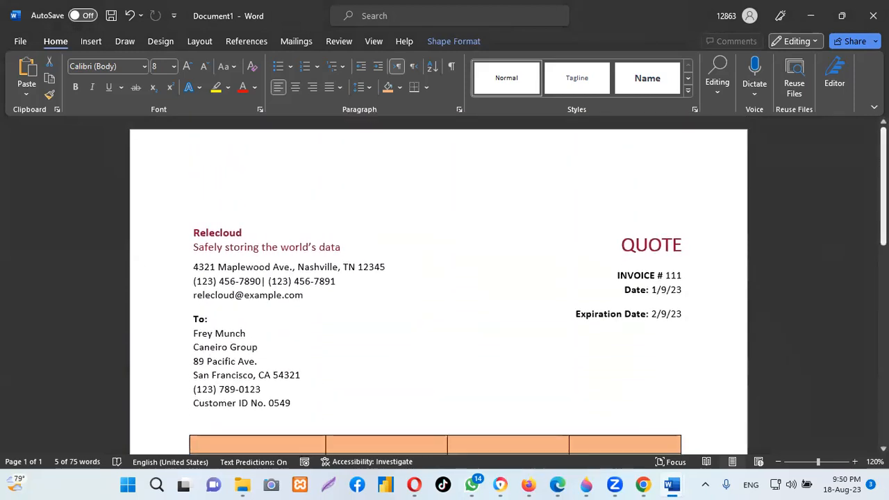
pyautogui.scroll(-3, 363, 290)
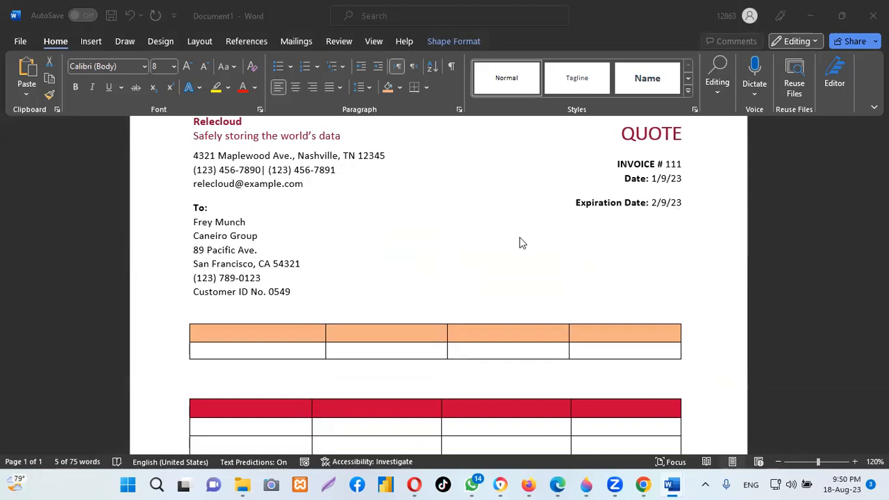
pyautogui.scroll(-1, 521, 242)
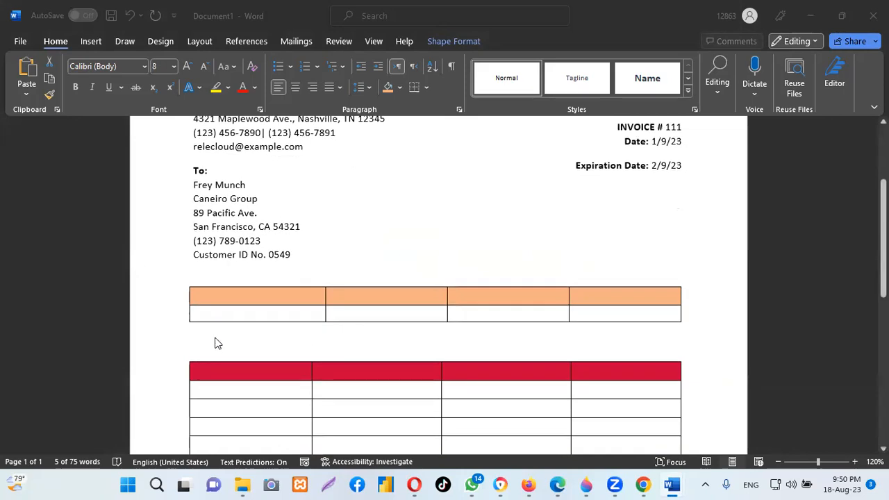
pyautogui.scroll(-2, 352, 283)
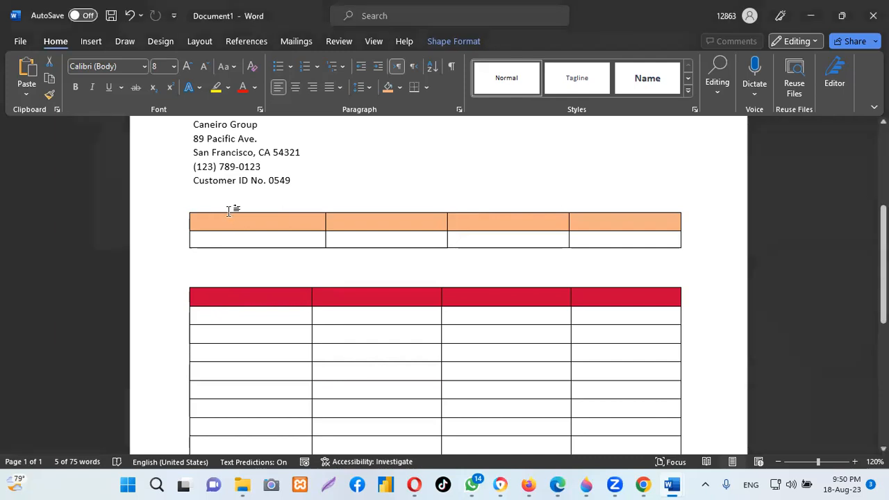
# - Select the whole orange-headed table and examine its table design options
pyautogui.click(229, 209)
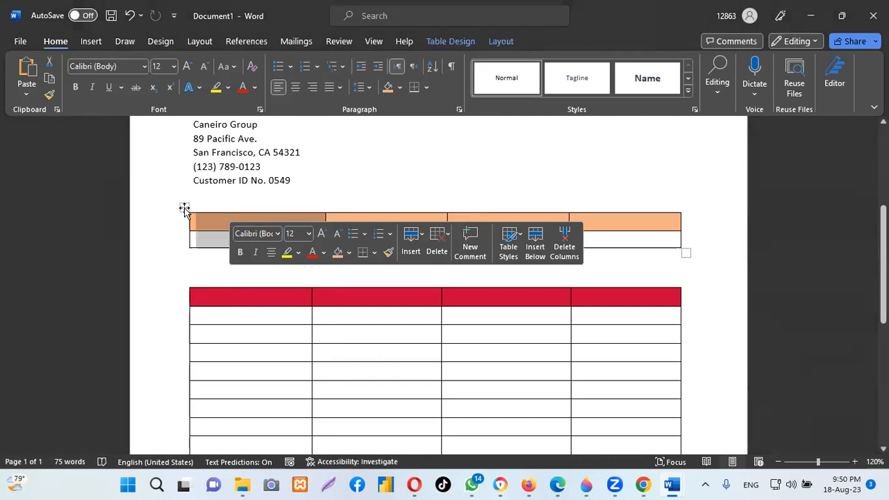
pyautogui.click(184, 208)
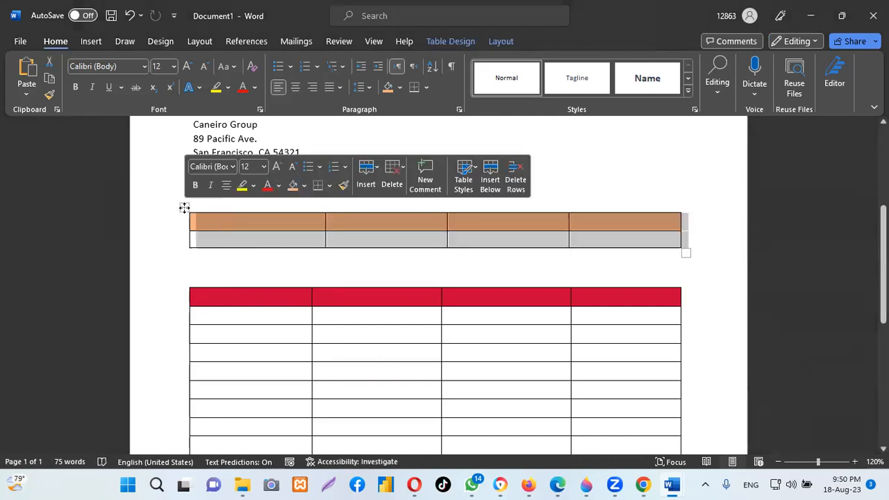
pyautogui.scroll(4, 549, 153)
pyautogui.scroll(-1, 532, 202)
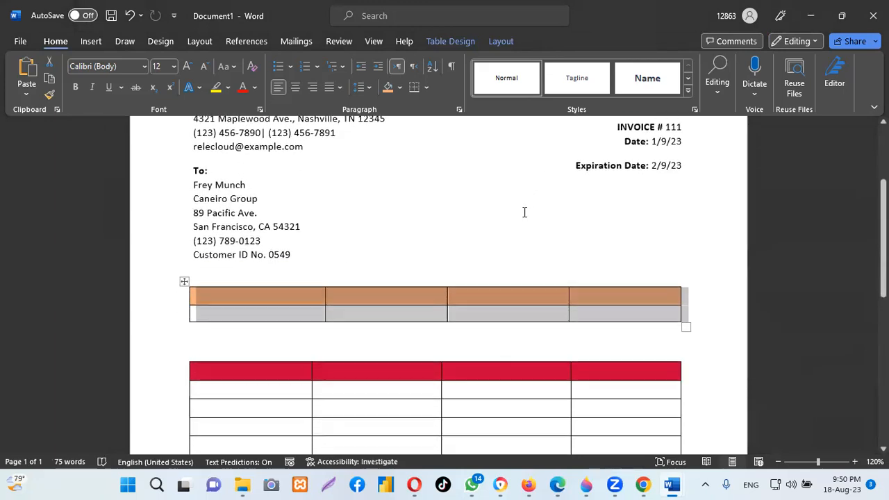
pyautogui.click(185, 281)
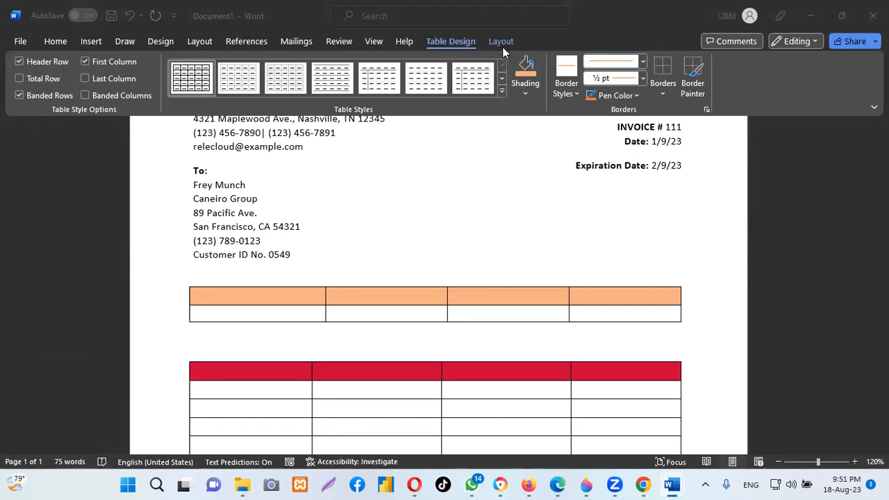
pyautogui.click(390, 341)
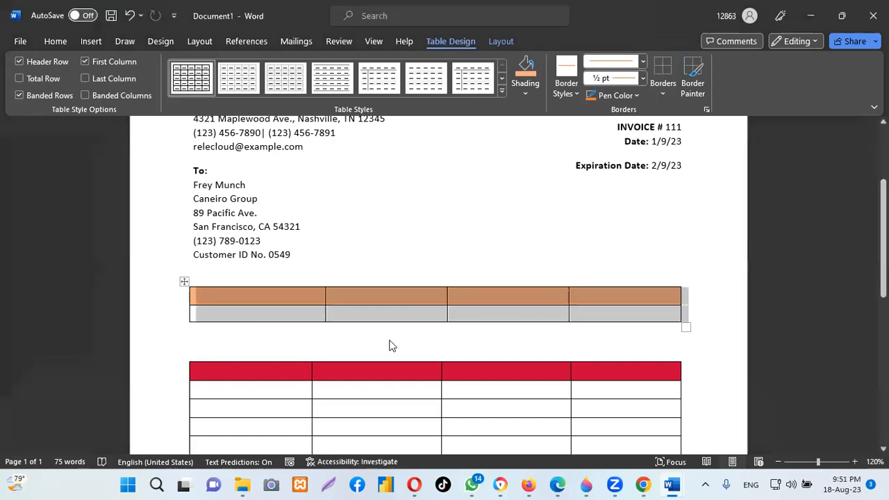
# - Select the whole red-headed table, examine its design and layout options, and clear the selection
pyautogui.click(257, 373)
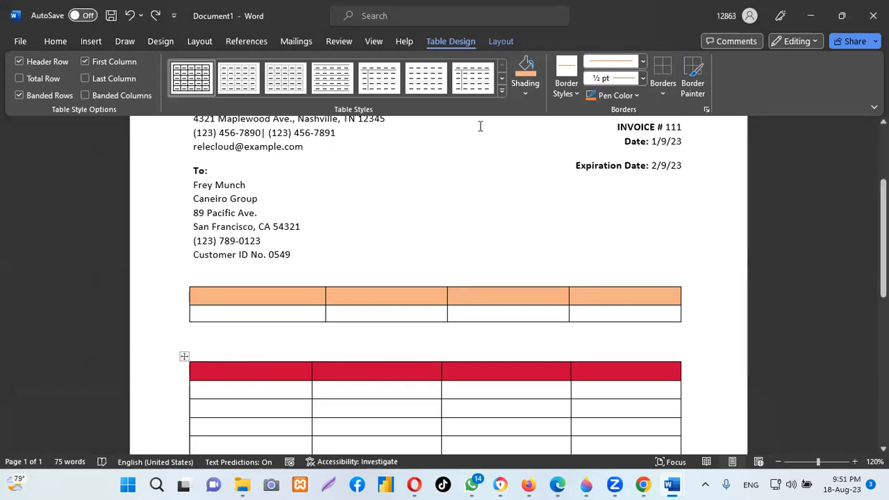
pyautogui.click(182, 359)
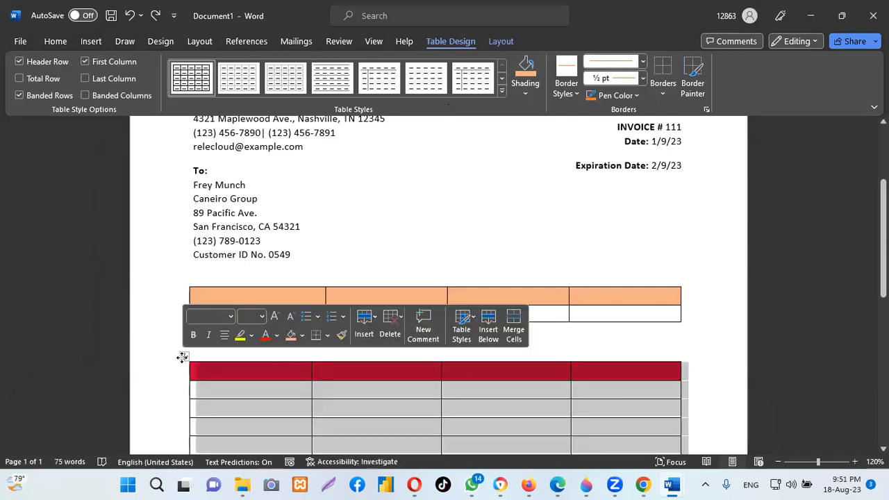
pyautogui.click(503, 41)
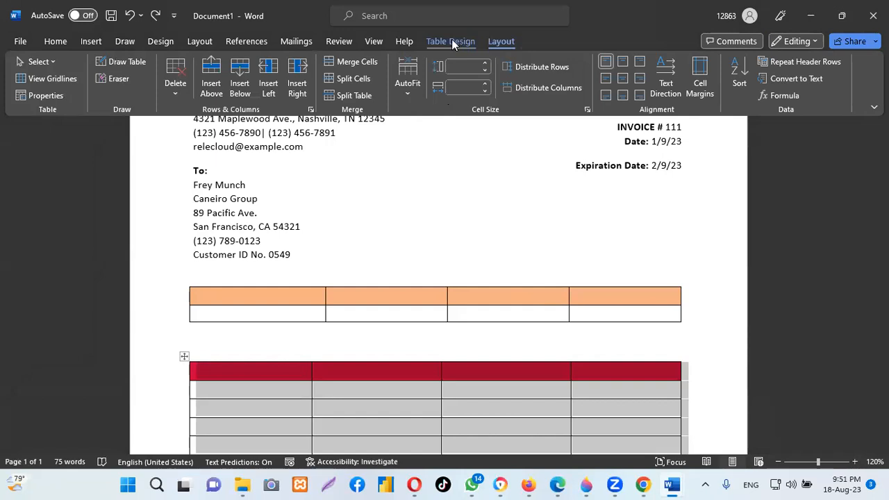
pyautogui.click(451, 42)
pyautogui.click(502, 43)
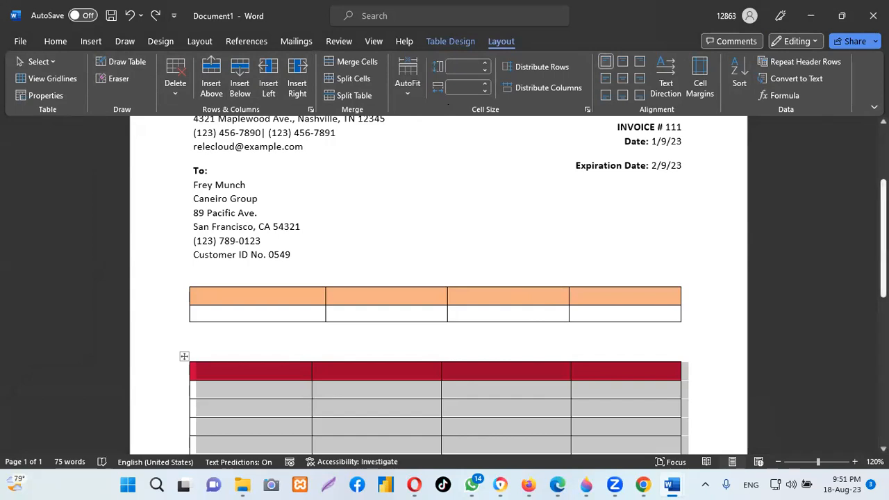
pyautogui.scroll(-5, 514, 363)
pyautogui.click(514, 363)
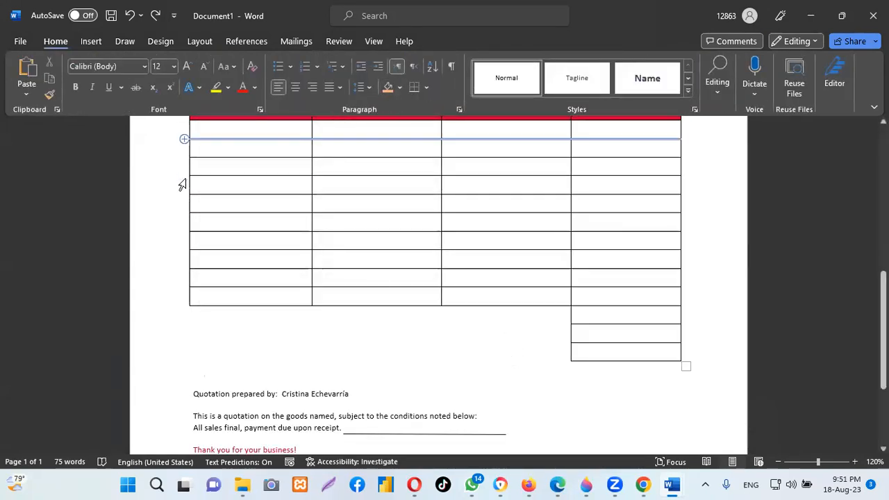
# - Try the Draw Table tool: draw a two-cell table about 1.8" wide beside the signature line and a single-cell one about 1.68" wide below
pyautogui.scroll(2, 180, 191)
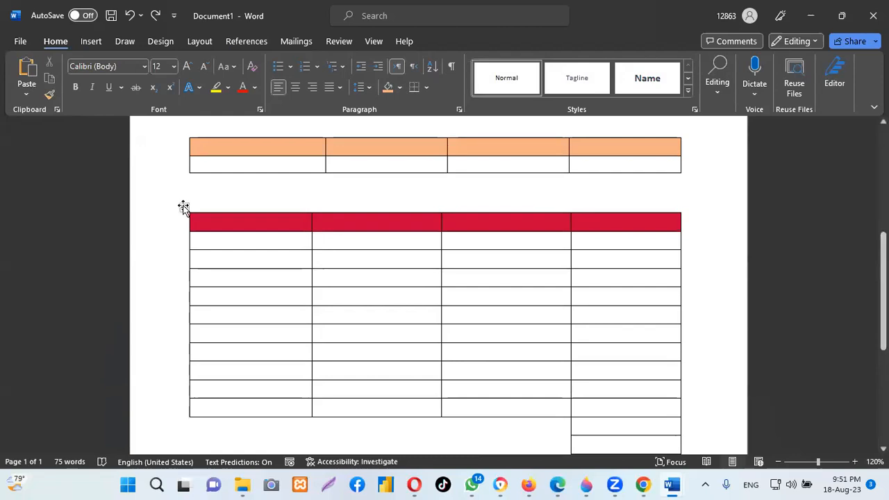
pyautogui.click(184, 207)
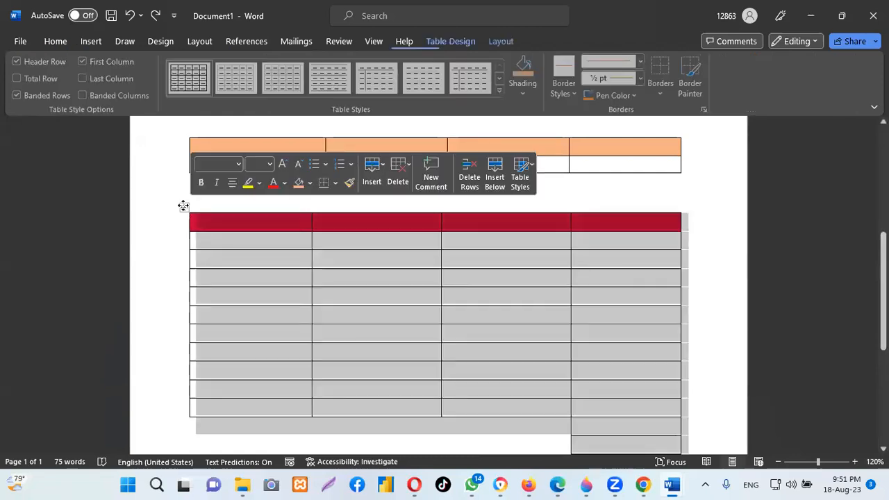
pyautogui.click(500, 42)
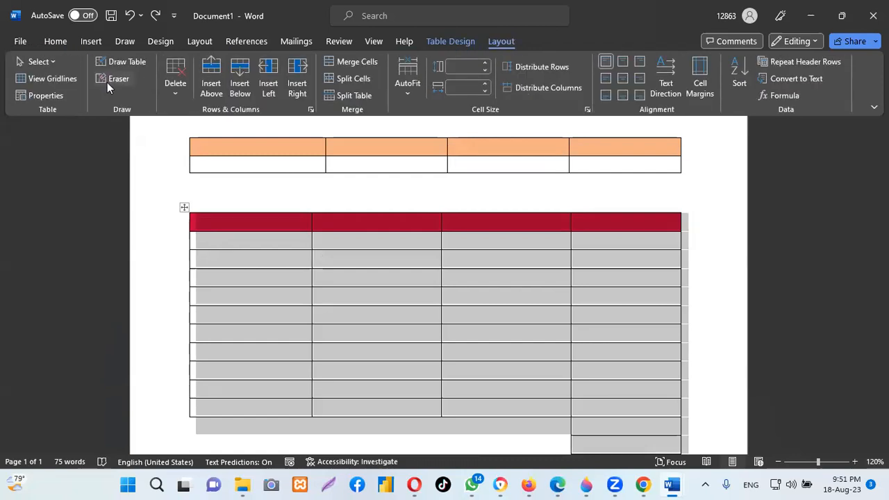
pyautogui.click(120, 63)
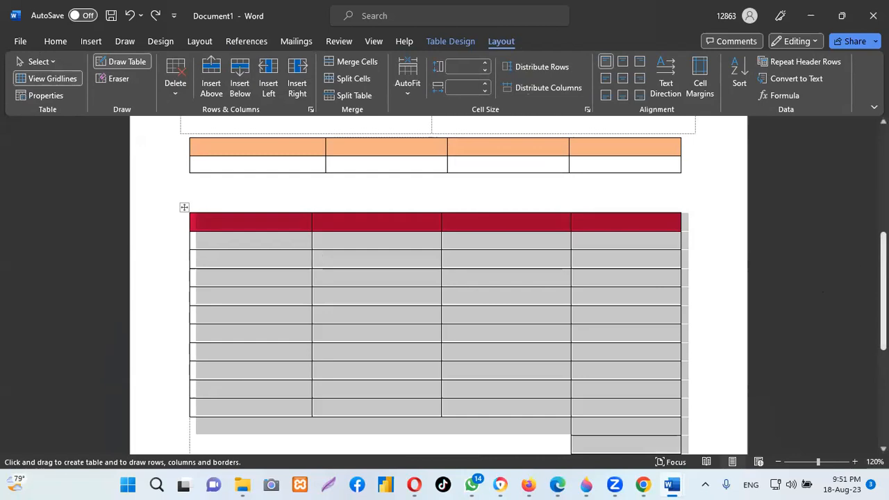
pyautogui.scroll(-3, 445, 285)
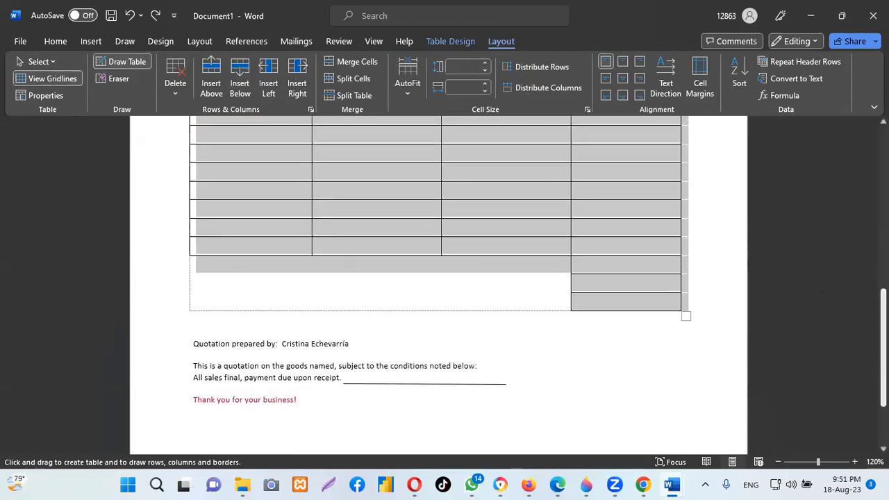
pyautogui.scroll(-2, 879, 347)
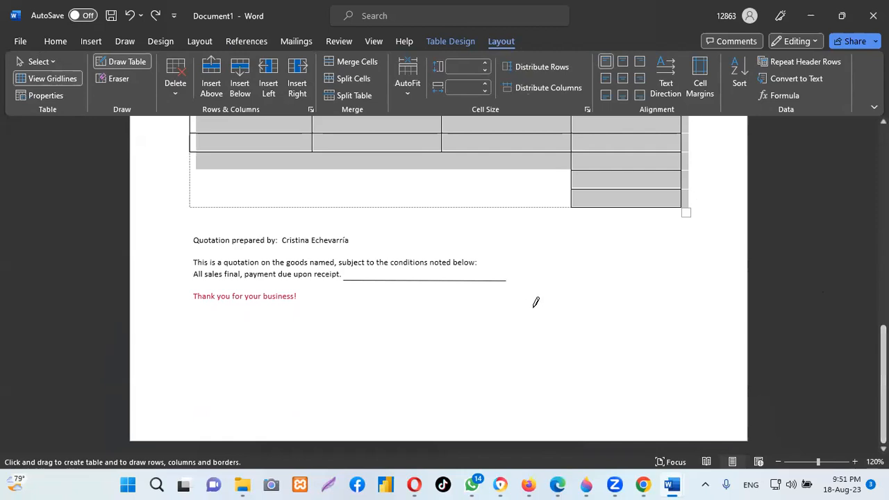
pyautogui.moveTo(551, 284)
pyautogui.mouseDown()
pyautogui.moveTo(675, 284)
pyautogui.moveTo(684, 323)
pyautogui.moveTo(685, 304)
pyautogui.mouseUp()
pyautogui.moveTo(615, 281); pyautogui.dragTo(616, 301)
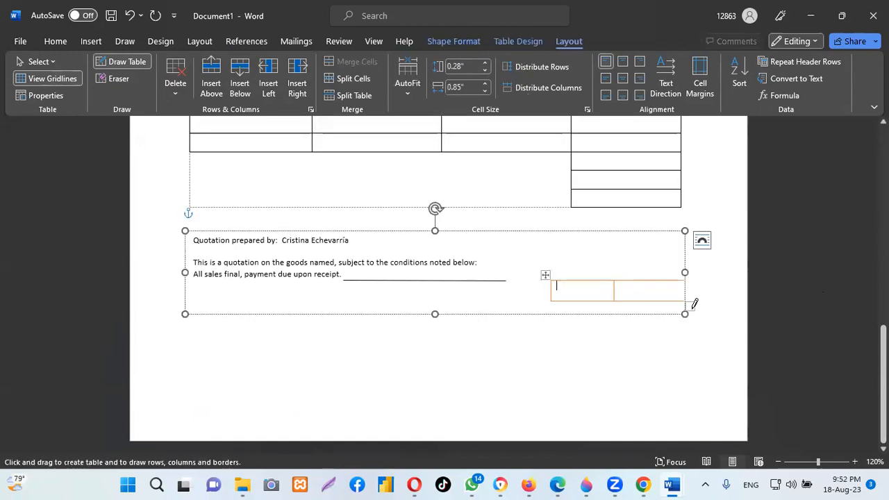
pyautogui.moveTo(527, 339)
pyautogui.mouseDown()
pyautogui.moveTo(618, 326)
pyautogui.moveTo(652, 373)
pyautogui.moveTo(652, 350)
pyautogui.mouseUp()
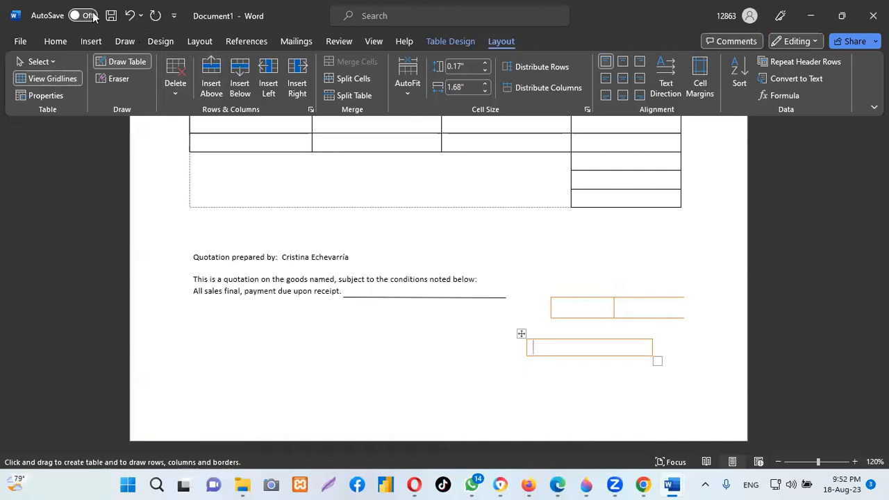
# - Undo both freehand-drawn tables and the vertical divider near the signature line
pyautogui.click(130, 15)
pyautogui.click(129, 16)
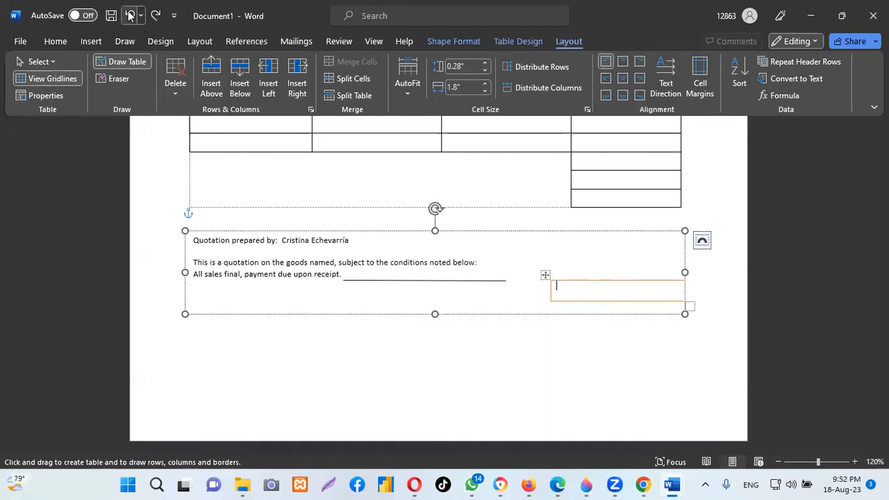
pyautogui.click(130, 15)
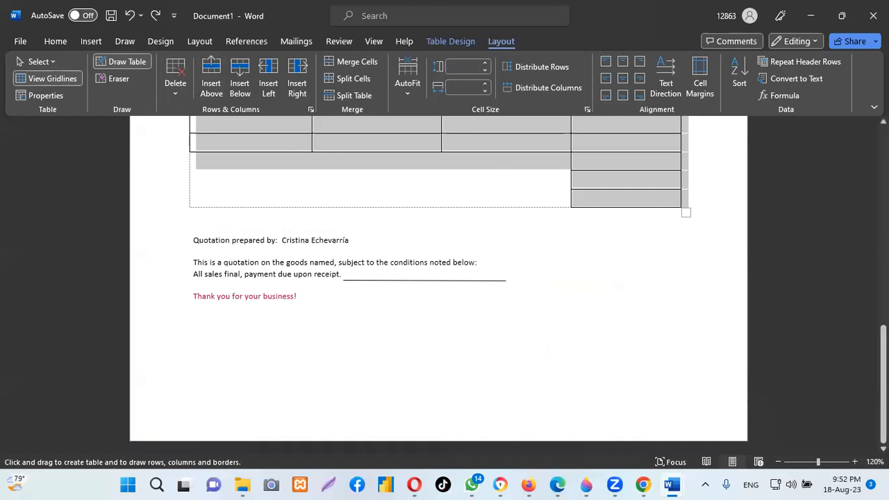
pyautogui.scroll(12, 845, 123)
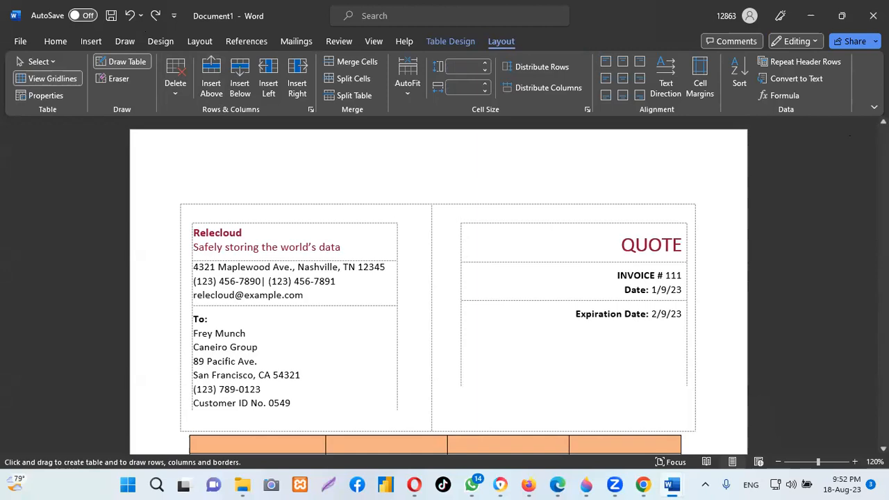
pyautogui.scroll(-12, 868, 202)
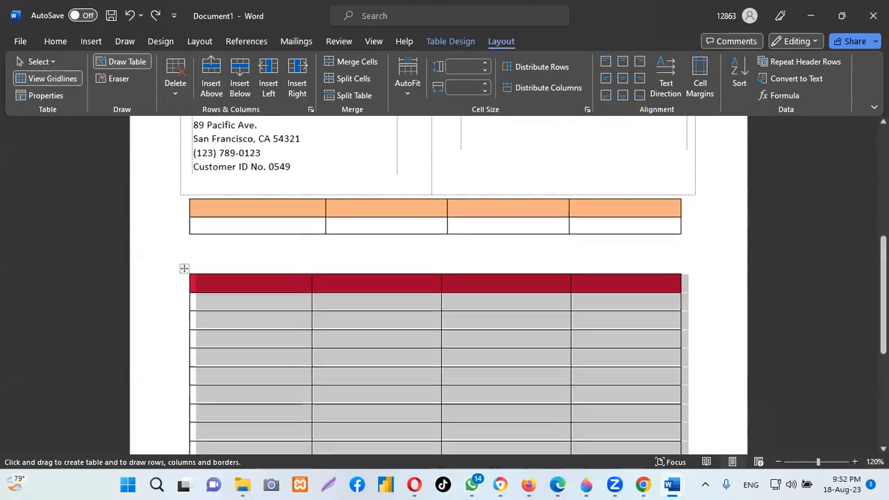
# - Leave the Draw Table tool, deselect the closing text box, and review the recreated quote from its header down to the closing note
pyautogui.click(567, 269)
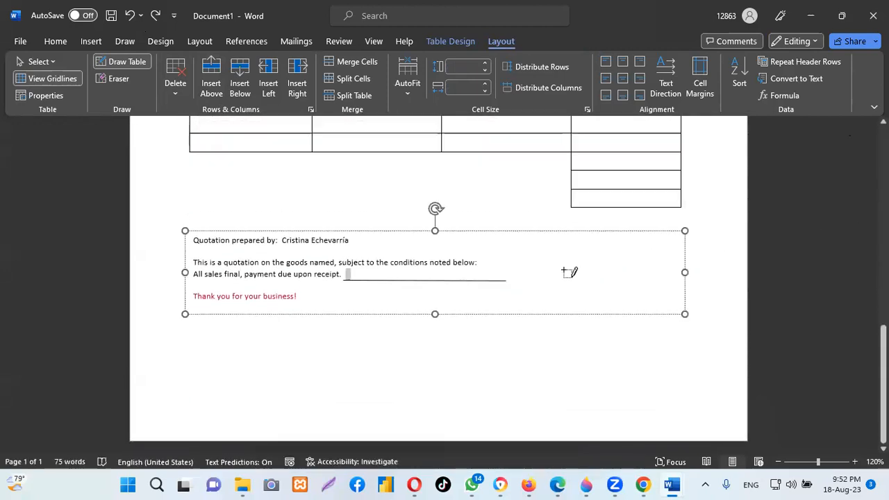
pyautogui.scroll(3, 544, 224)
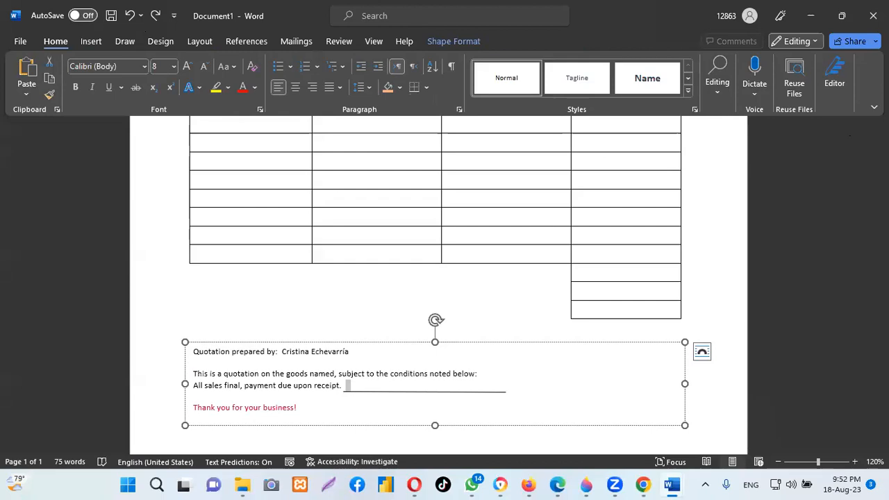
pyautogui.scroll(-2, 810, 208)
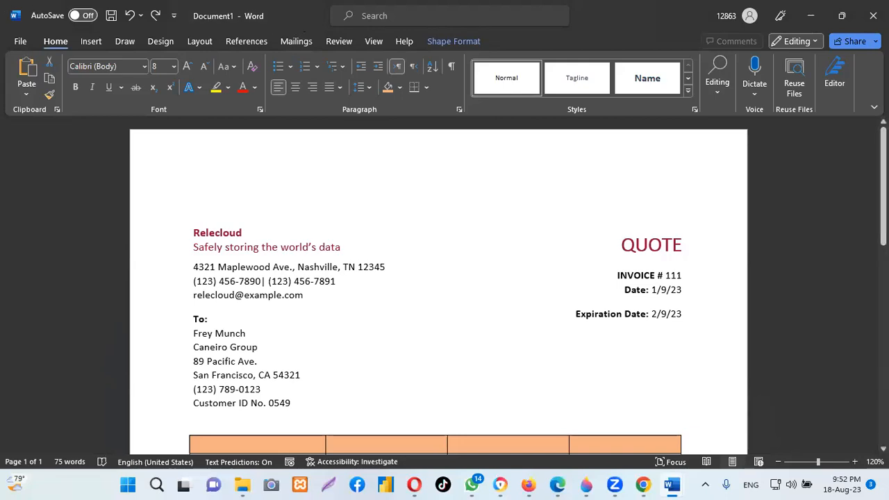
pyautogui.scroll(-10, 438, 285)
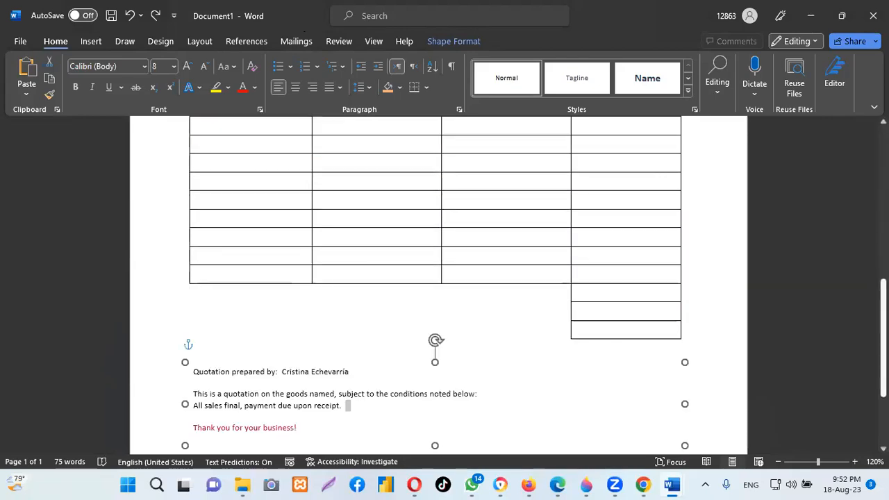
pyautogui.scroll(10, 437, 284)
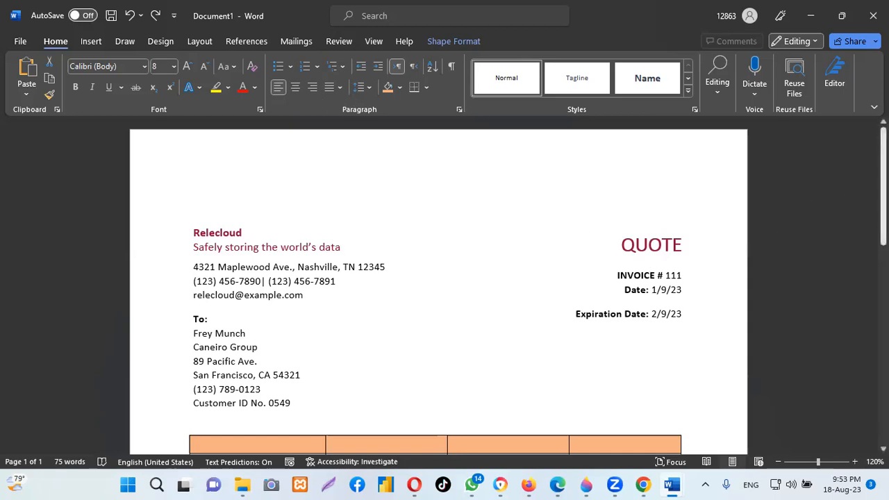
pyautogui.scroll(-10, 457, 217)
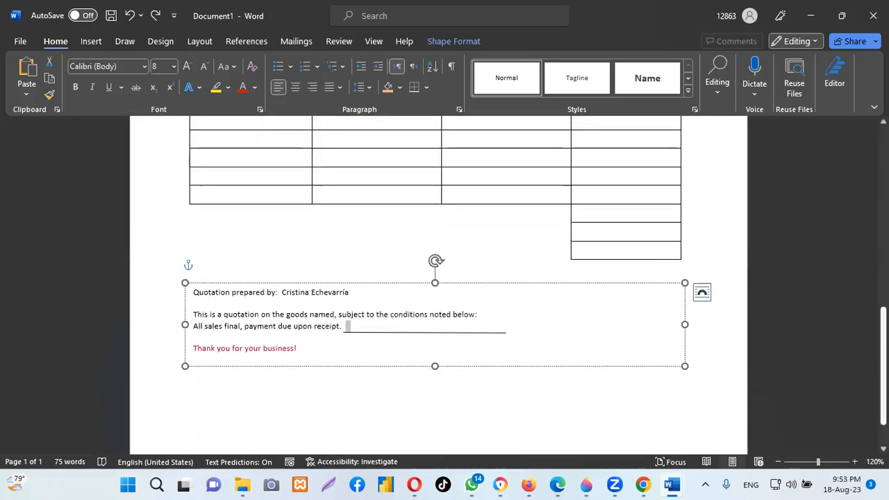
pyautogui.click(352, 233)
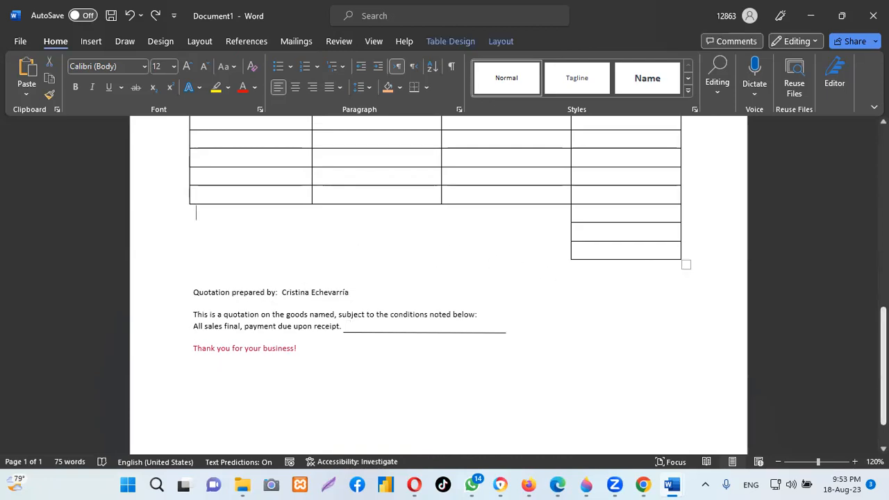
pyautogui.scroll(10, 438, 284)
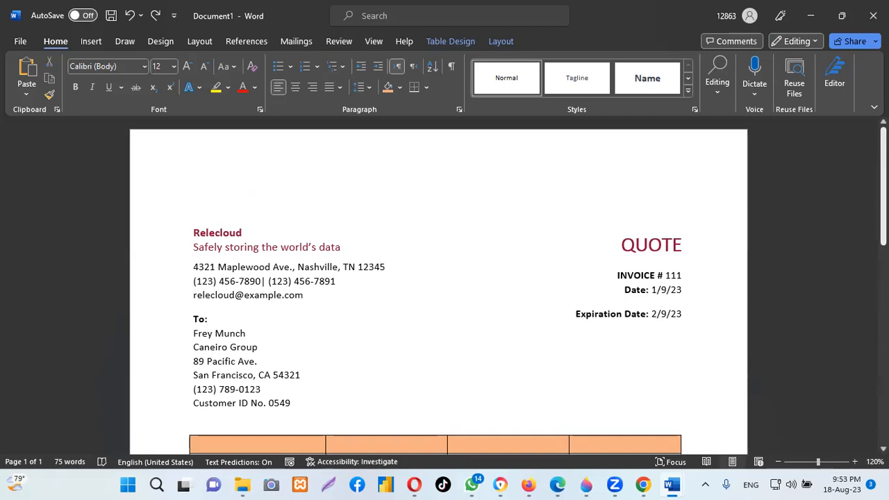
pyautogui.scroll(-4, 438, 285)
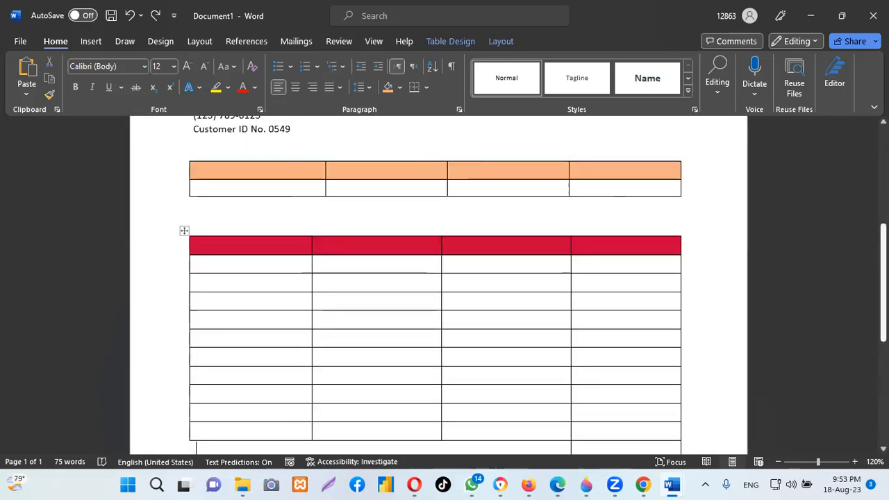
pyautogui.scroll(4, 438, 285)
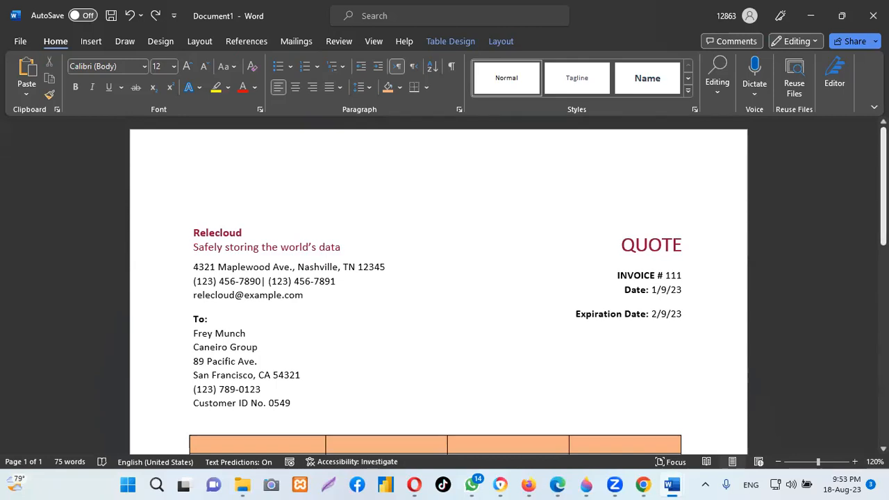
# - Switch to Chrome, examine the Color Hunt palette's colour codes and the related Gold palettes, and return to the Word document
pyautogui.click(643, 484)
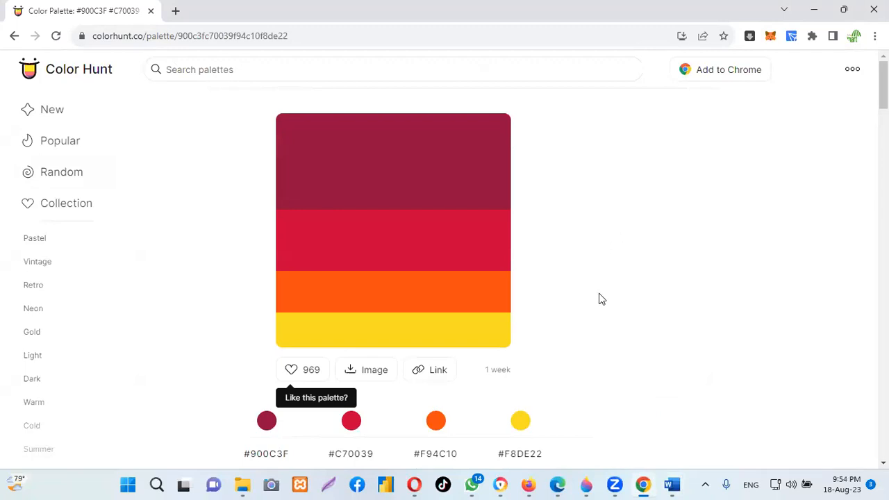
pyautogui.scroll(-5, 602, 296)
pyautogui.scroll(-4, 601, 299)
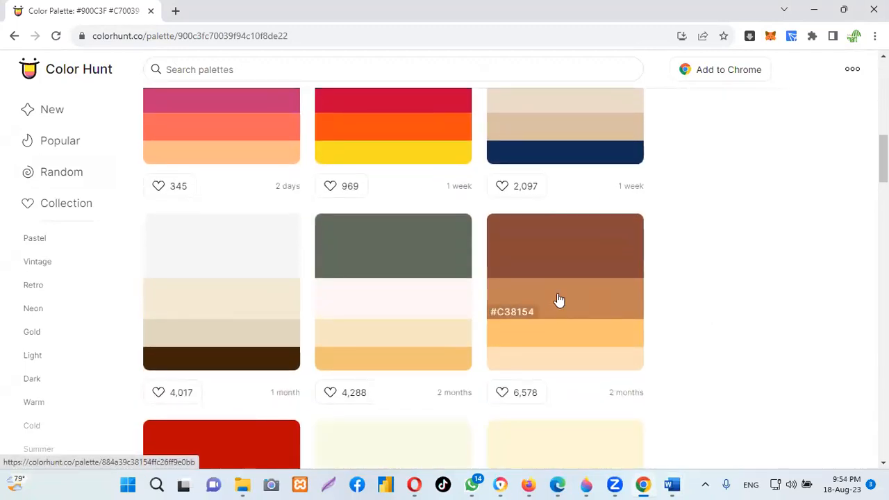
pyautogui.scroll(-4, 557, 303)
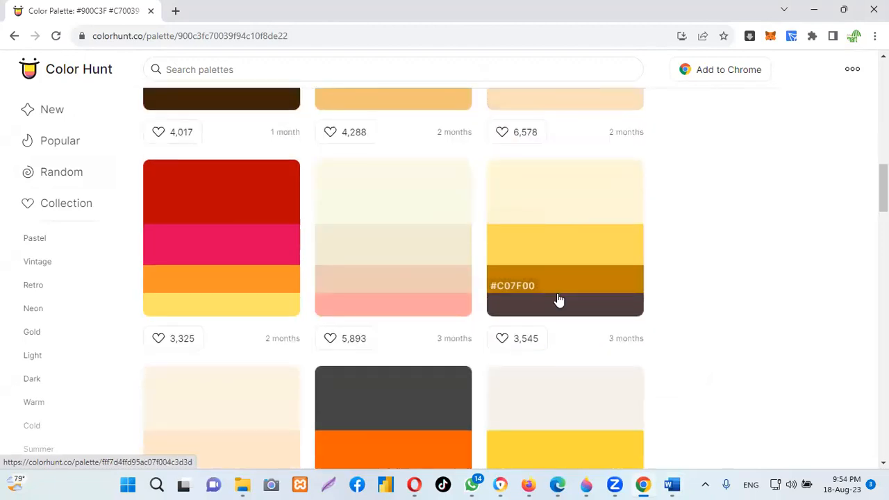
pyautogui.scroll(12, 559, 300)
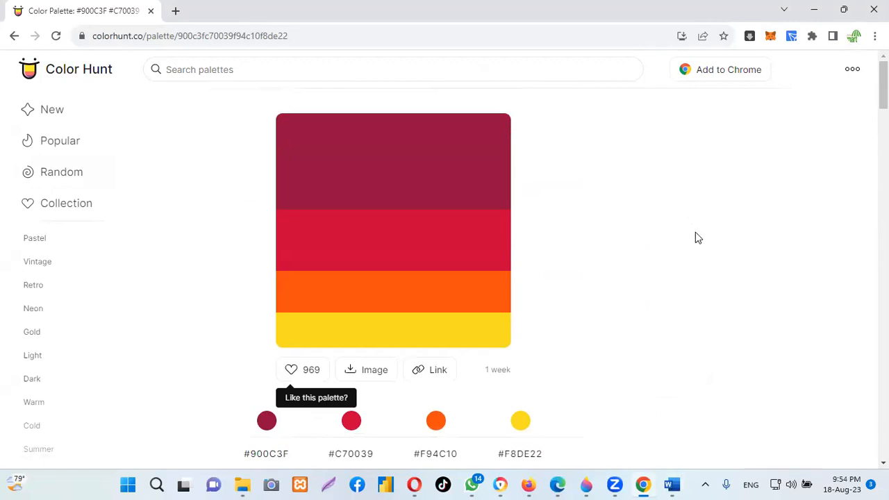
pyautogui.scroll(-3, 701, 241)
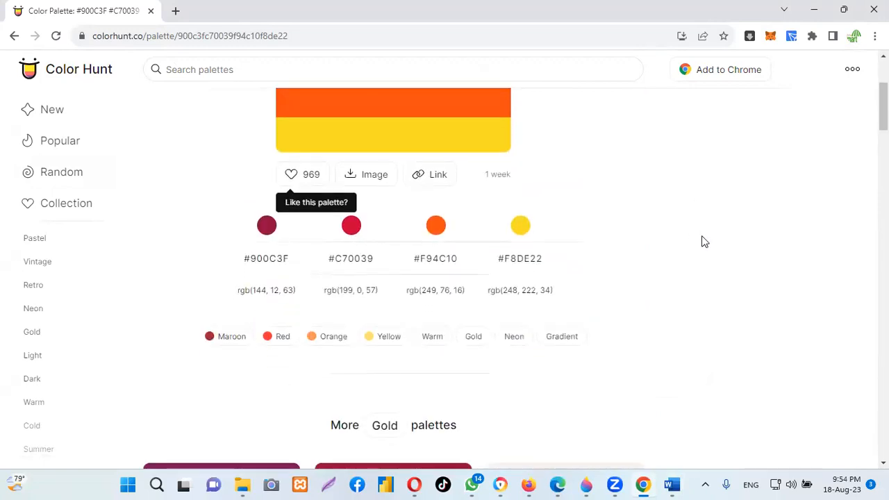
pyautogui.scroll(-6, 701, 241)
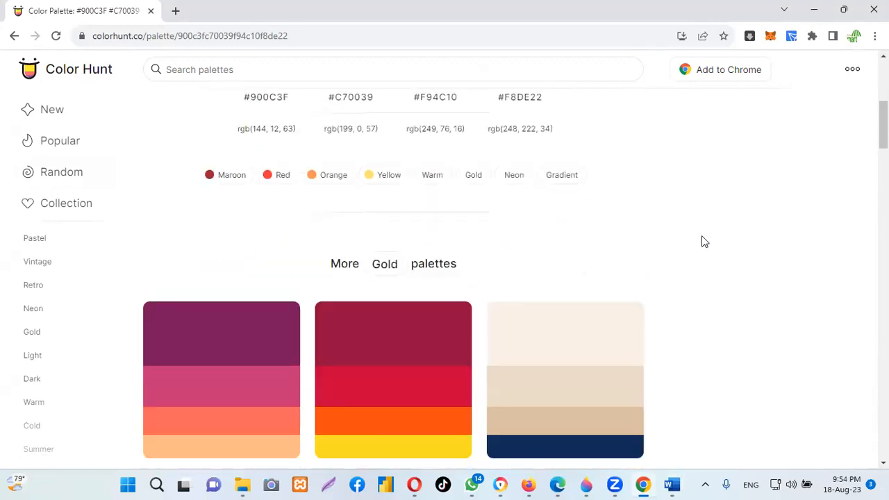
pyautogui.scroll(5, 701, 241)
pyautogui.scroll(4, 702, 241)
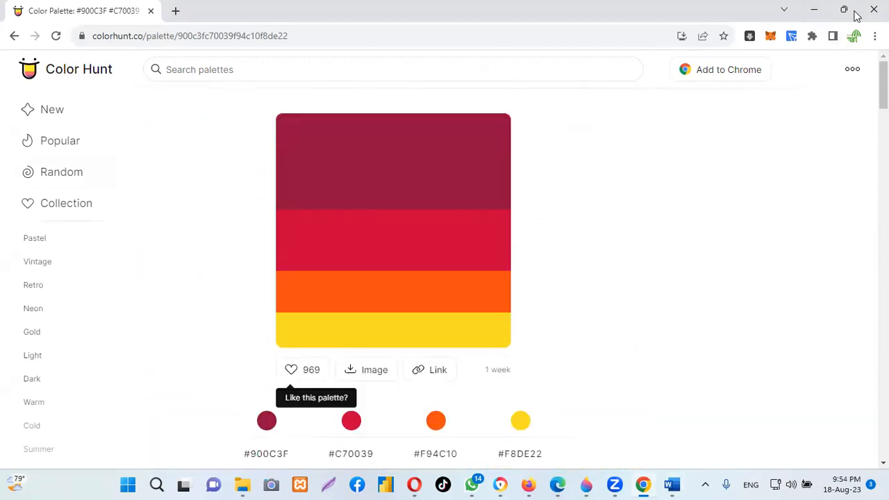
pyautogui.click(814, 9)
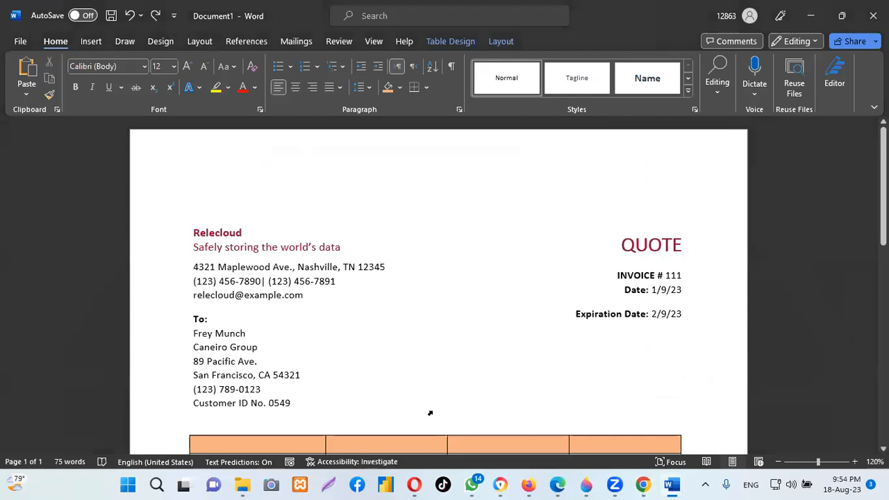
# - Examine the finished page once more, comparing the company and invoice details, the orange- and red-headed tables and the signature area
pyautogui.scroll(-2, 520, 238)
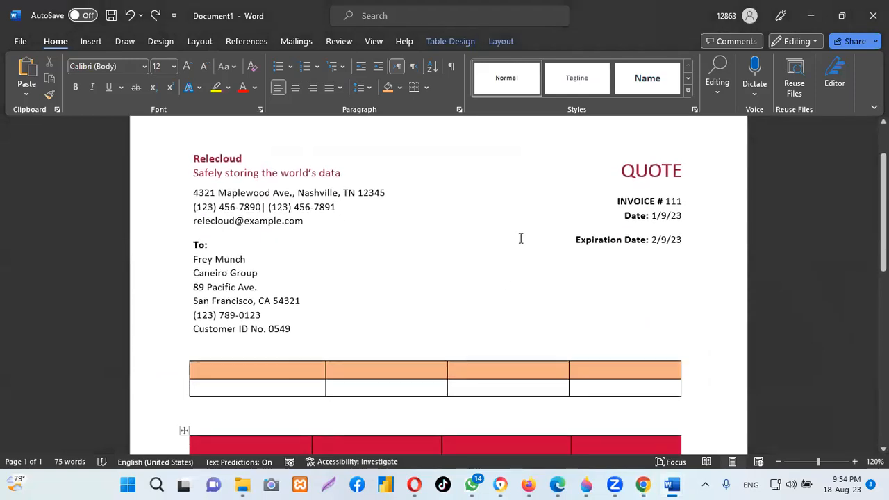
pyautogui.scroll(-2, 521, 238)
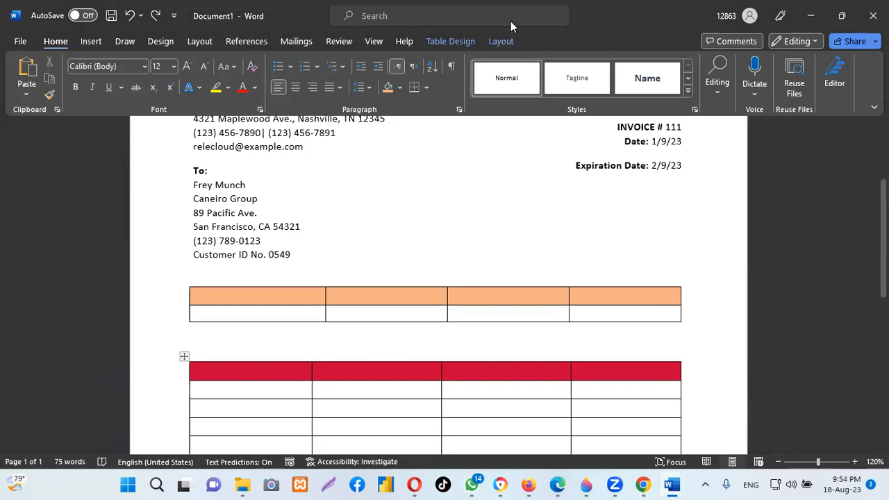
pyautogui.scroll(-5, 528, 207)
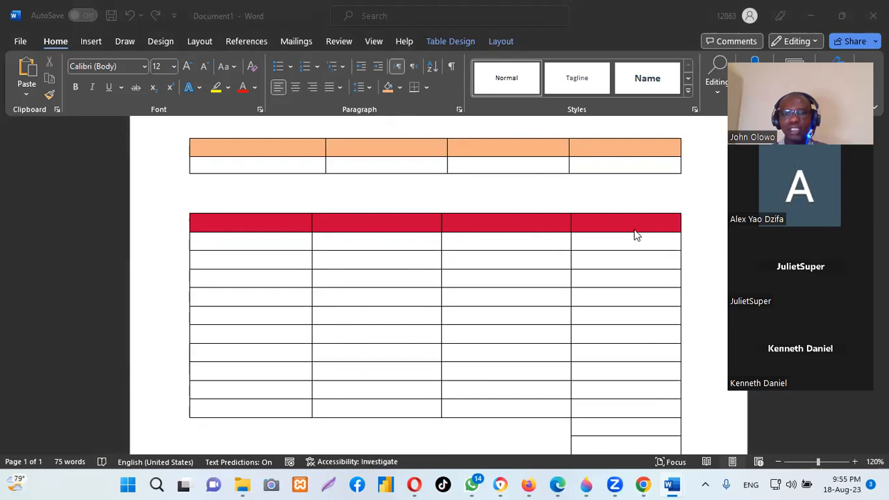
pyautogui.scroll(-2, 640, 261)
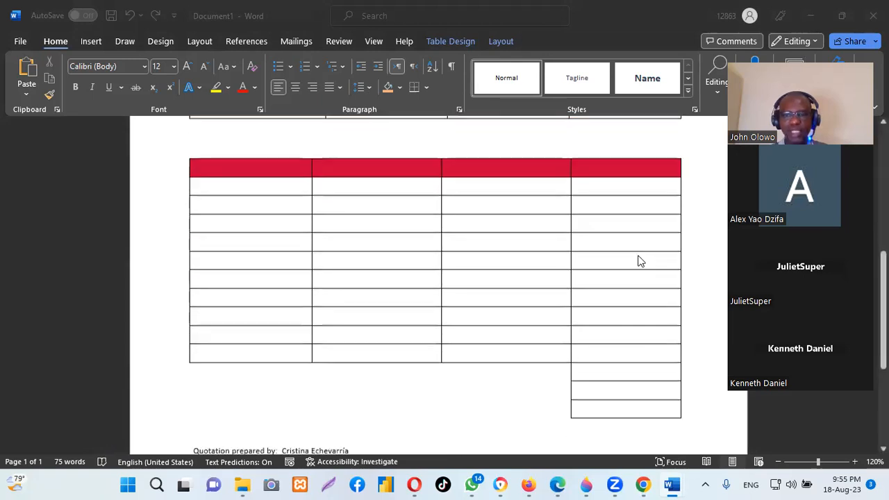
pyautogui.scroll(-3, 640, 261)
pyautogui.scroll(1, 640, 261)
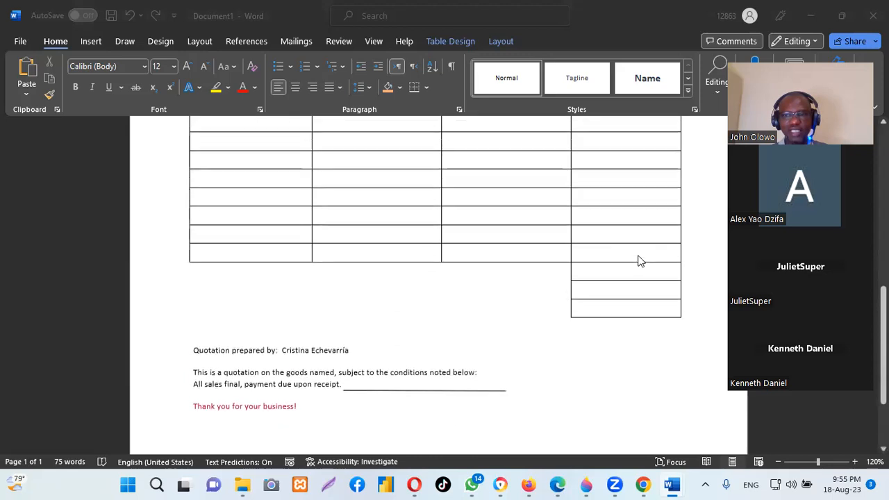
pyautogui.scroll(8, 640, 261)
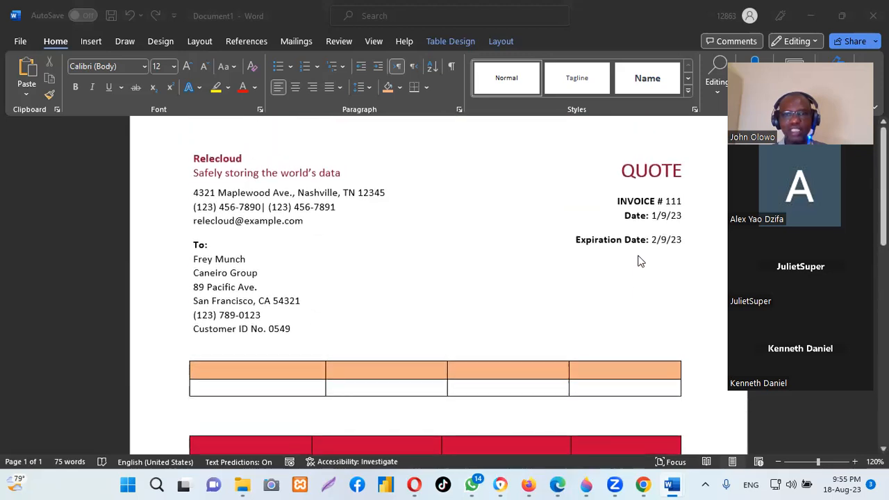
pyautogui.scroll(2, 640, 261)
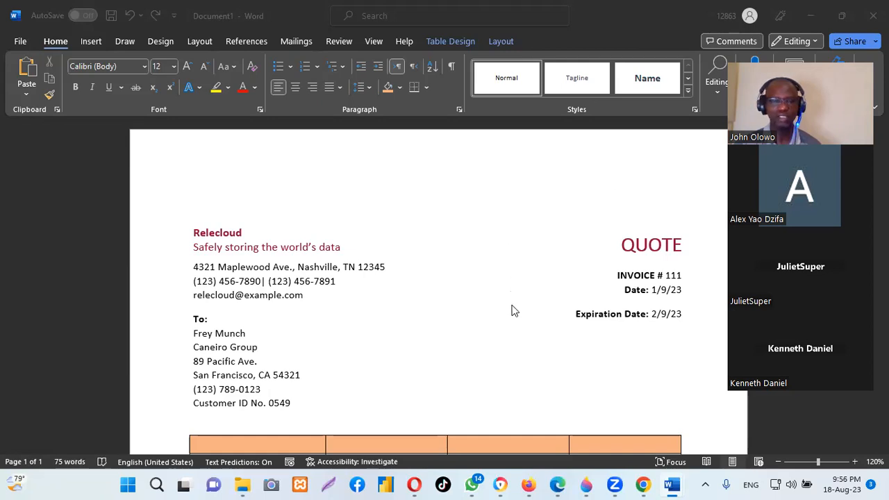
pyautogui.scroll(-4, 526, 292)
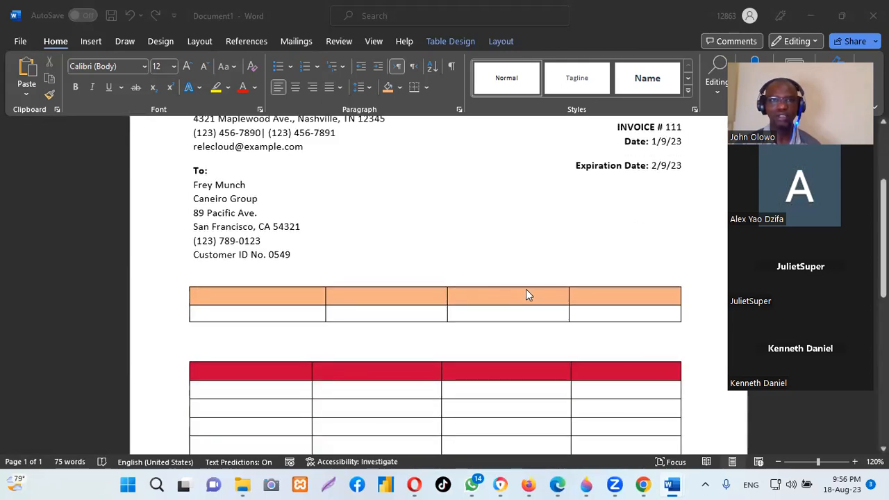
pyautogui.scroll(-5, 468, 271)
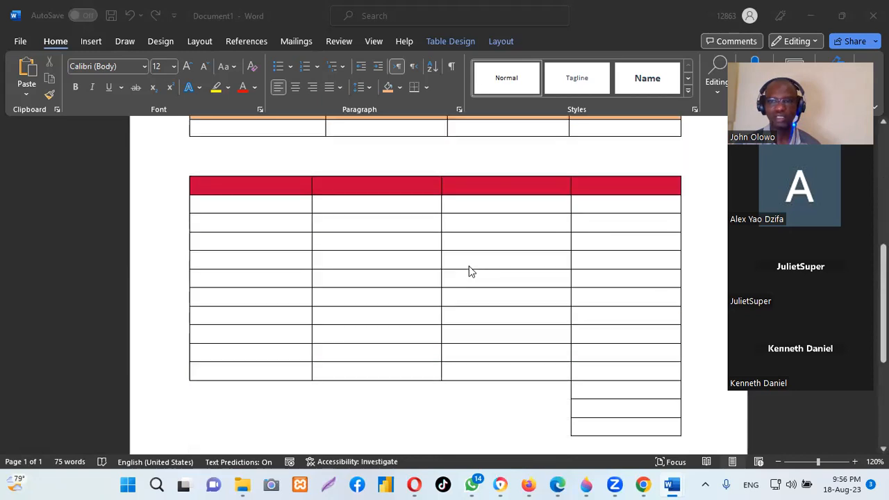
pyautogui.scroll(-2, 468, 271)
pyautogui.scroll(5, 468, 272)
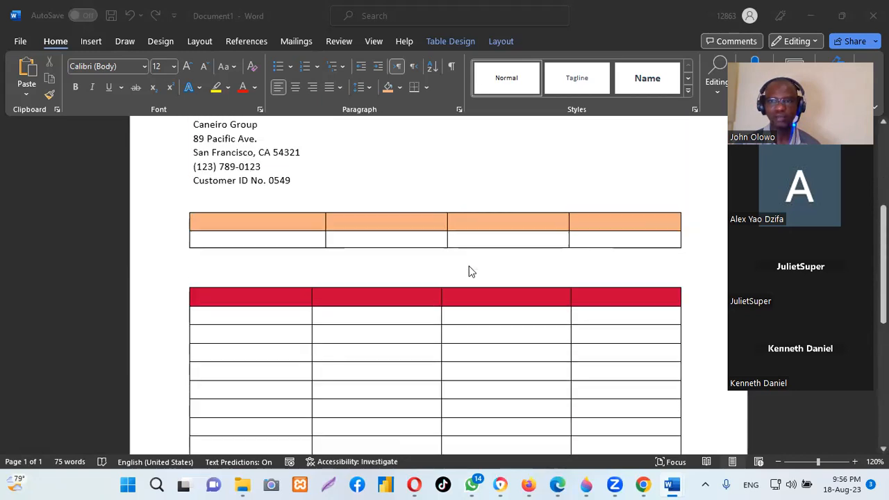
pyautogui.scroll(6, 468, 271)
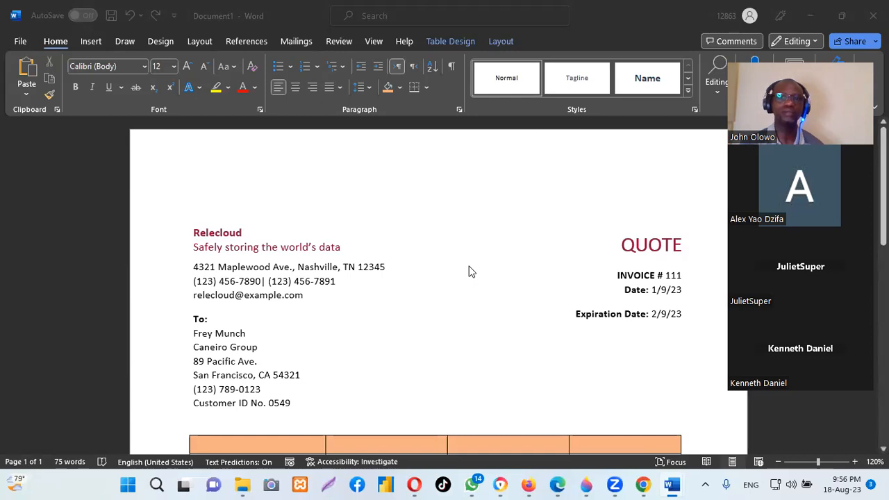